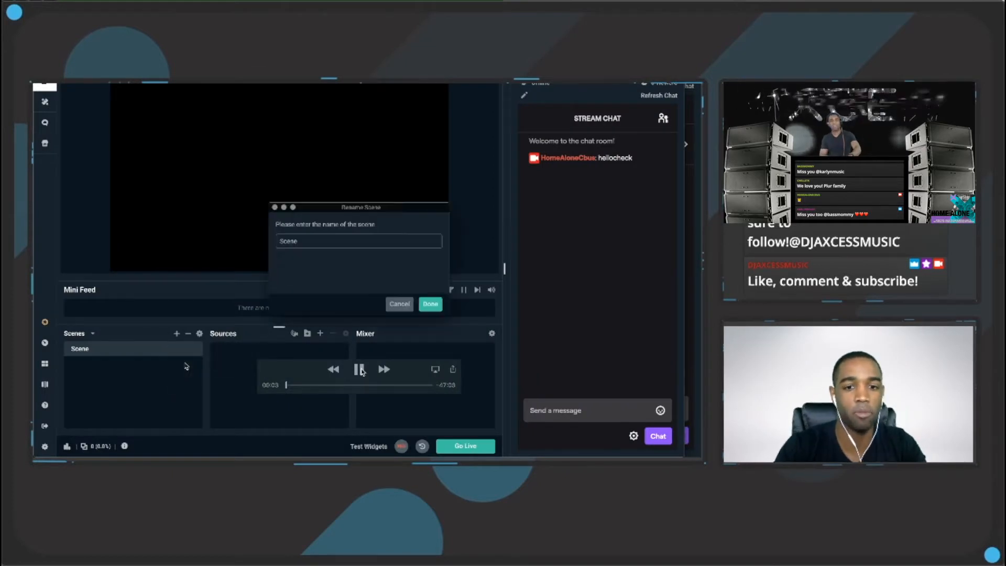
# Rename the default scene as Starting Soon
pyautogui.moveTo(423, 342); pyautogui.dragTo(651, 375)
pyautogui.write('Starting')
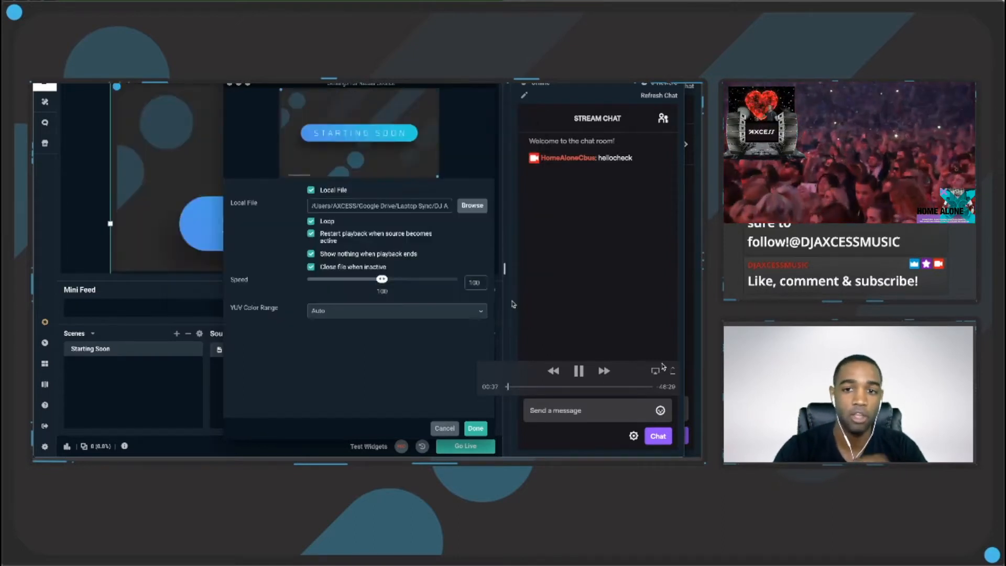
pyautogui.click(578, 371)
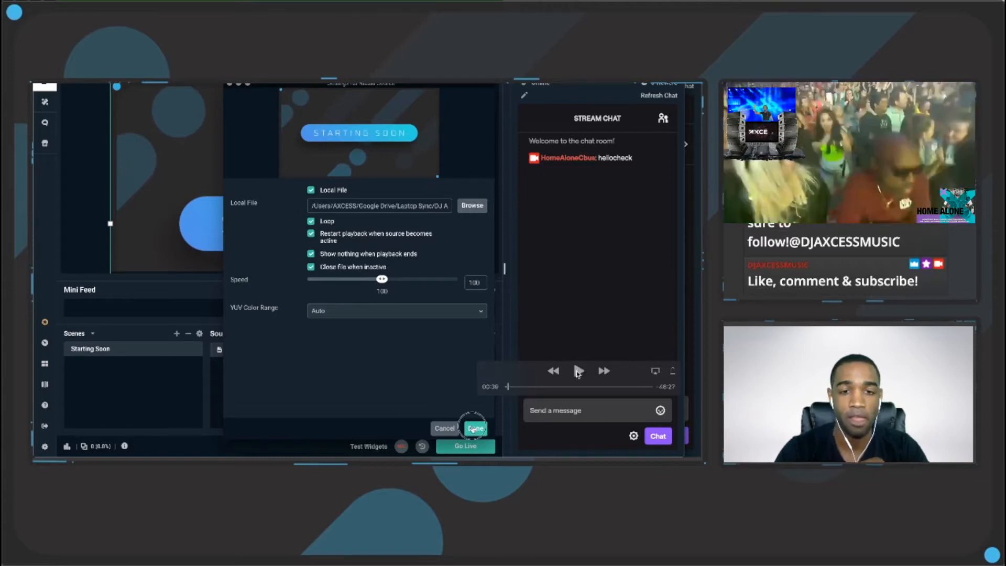
pyautogui.click(579, 371)
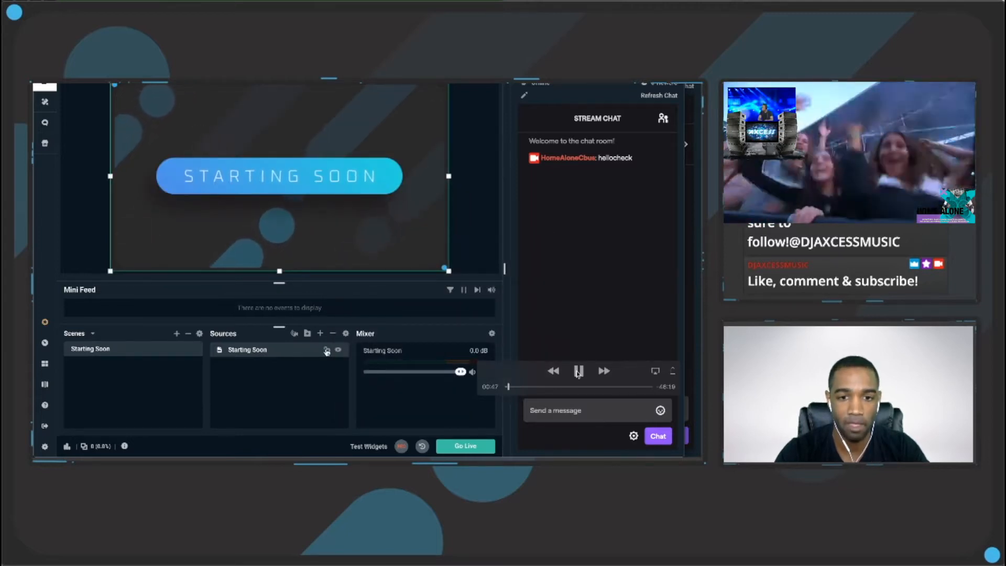
pyautogui.click(579, 371)
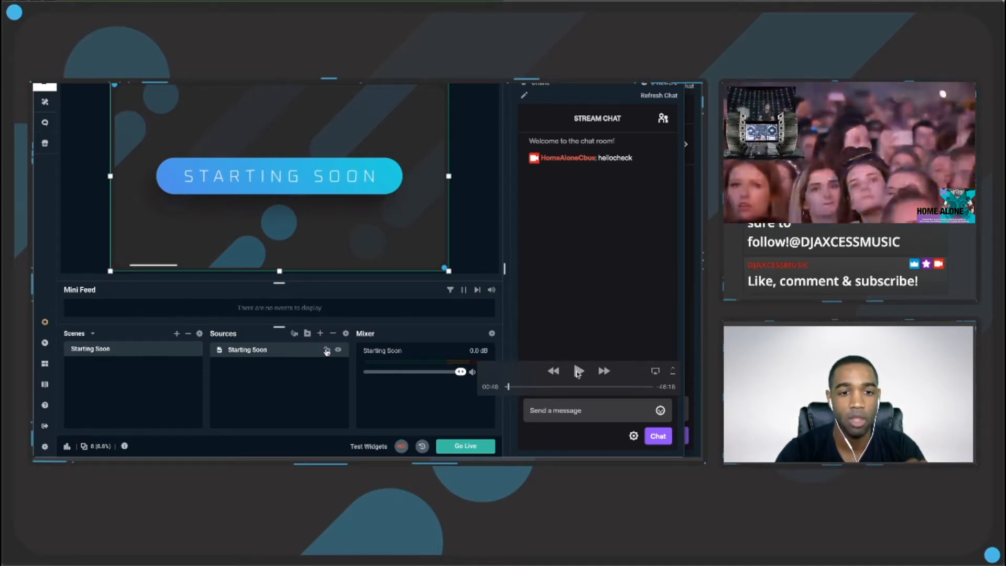
pyautogui.click(578, 370)
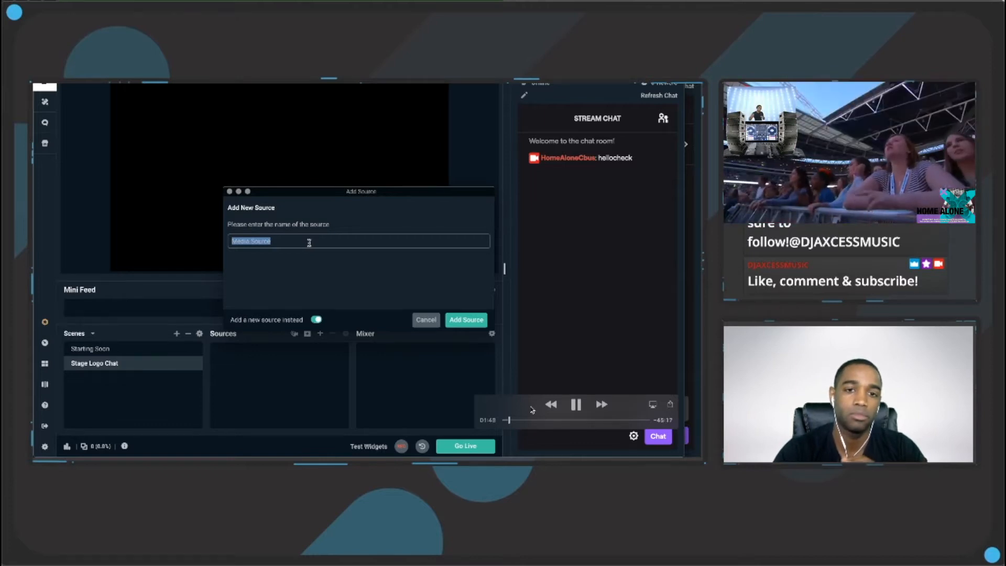
# Add a media source named UFO, turning on looping and closing the file when inactive
pyautogui.write('UFO')
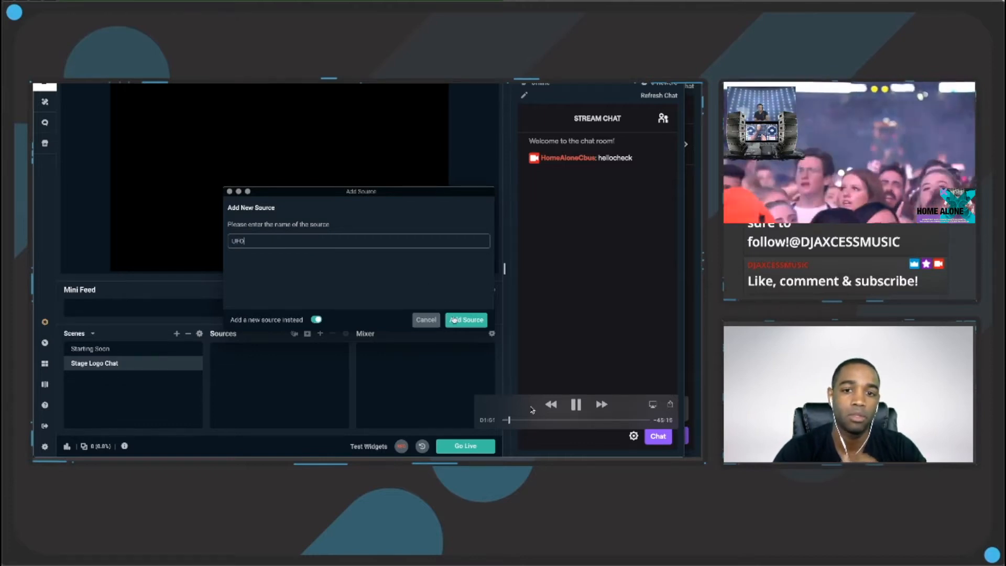
pyautogui.click(453, 320)
pyautogui.click(327, 224)
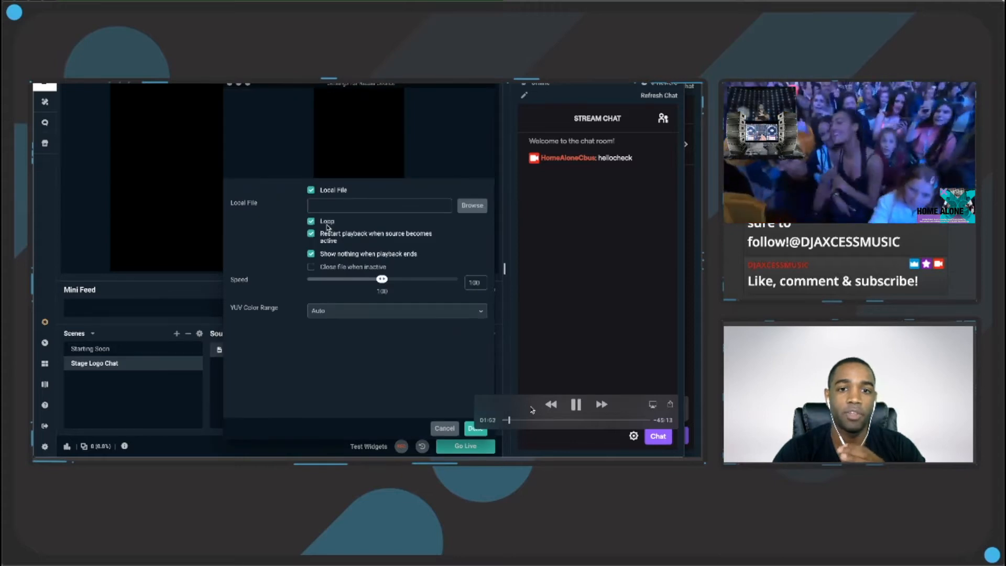
pyautogui.click(336, 269)
# Load the 01 MP4 video from the UFO Flying Saucer folder as the UFO source's local file
pyautogui.click(472, 208)
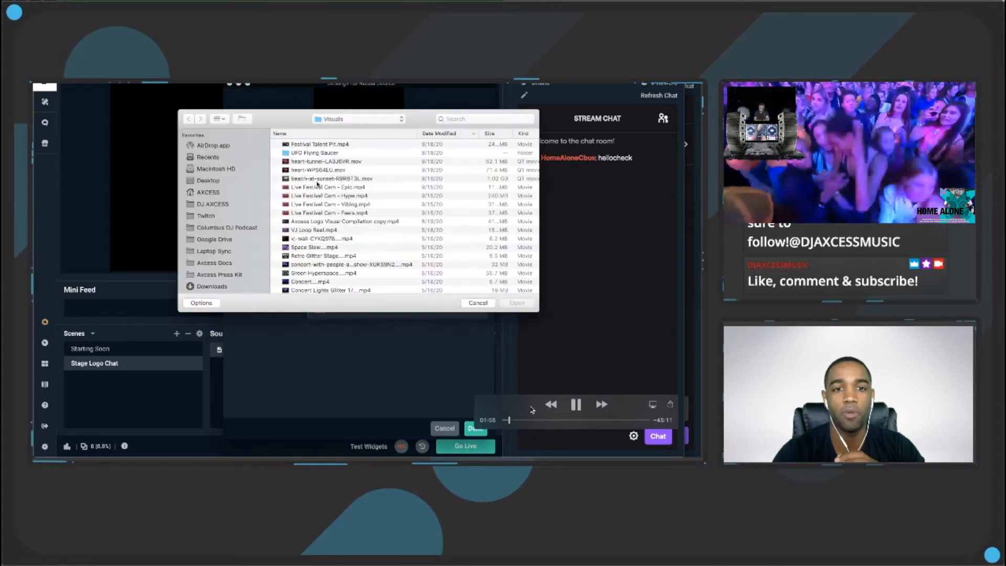
pyautogui.doubleClick(299, 153)
pyautogui.click(300, 162)
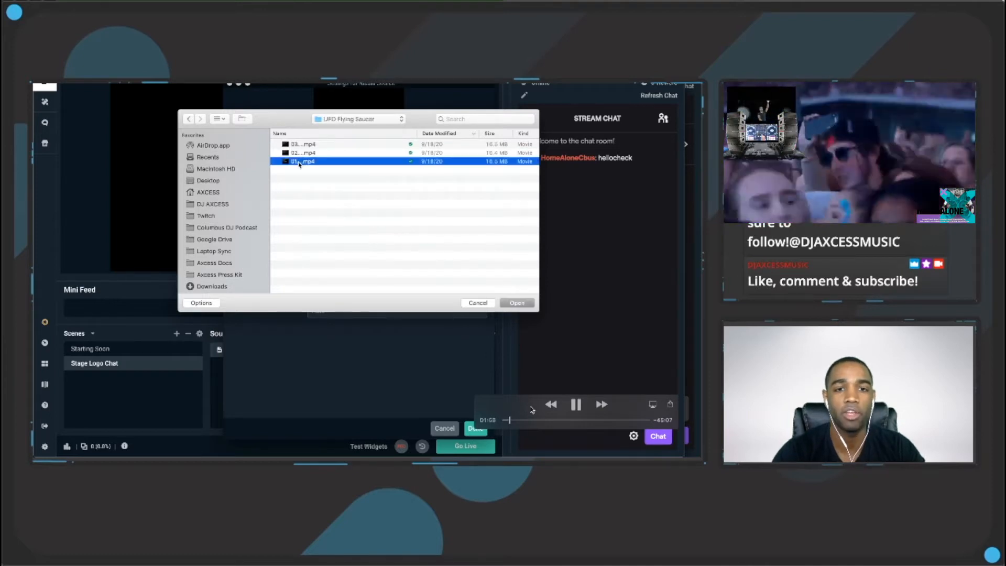
pyautogui.doubleClick(300, 162)
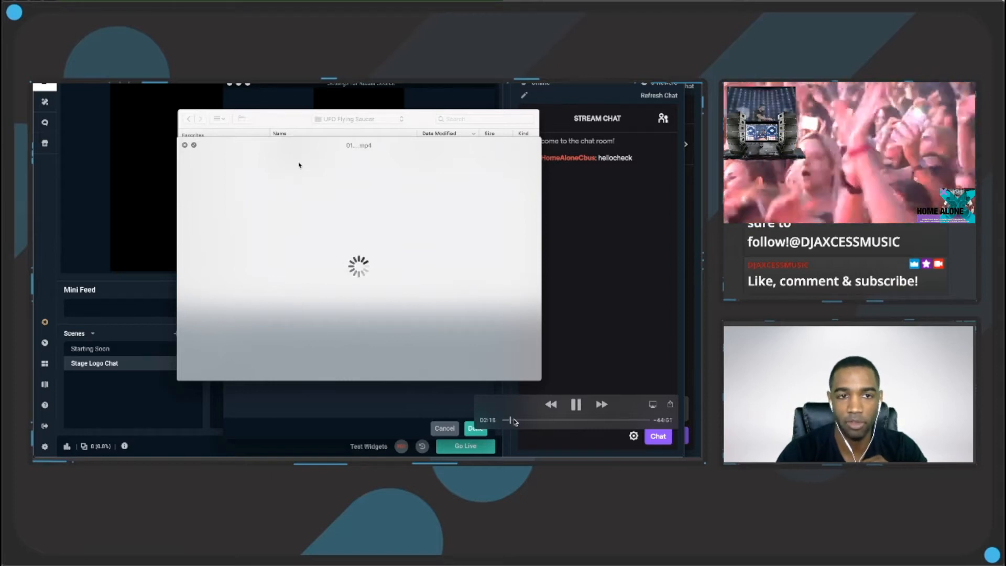
pyautogui.click(505, 302)
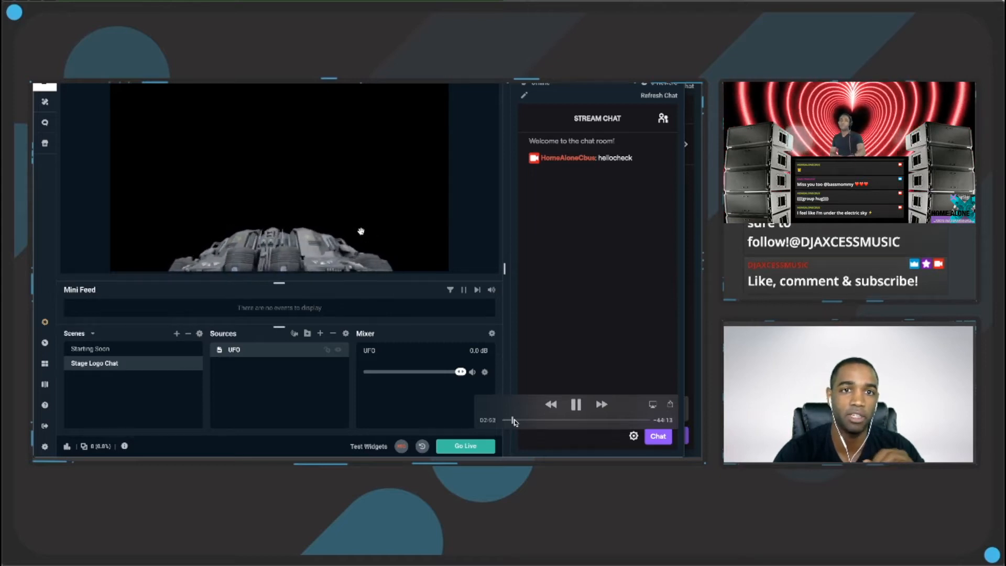
# Scale down the UFO video and place its top edge about 272 px below the top of the canvas
pyautogui.rightClick(466, 160)
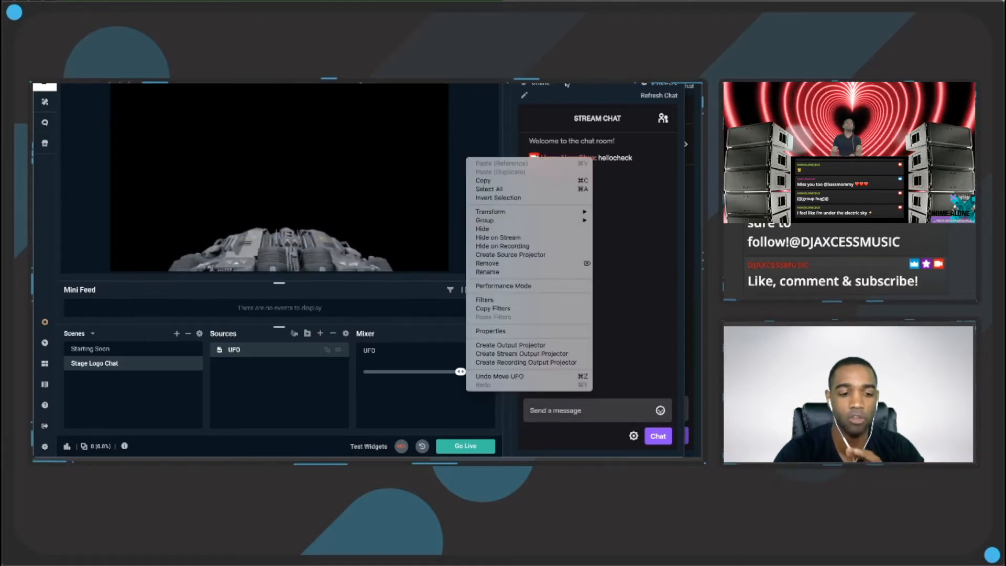
pyautogui.click(507, 100)
pyautogui.moveTo(184, 117); pyautogui.dragTo(220, 156)
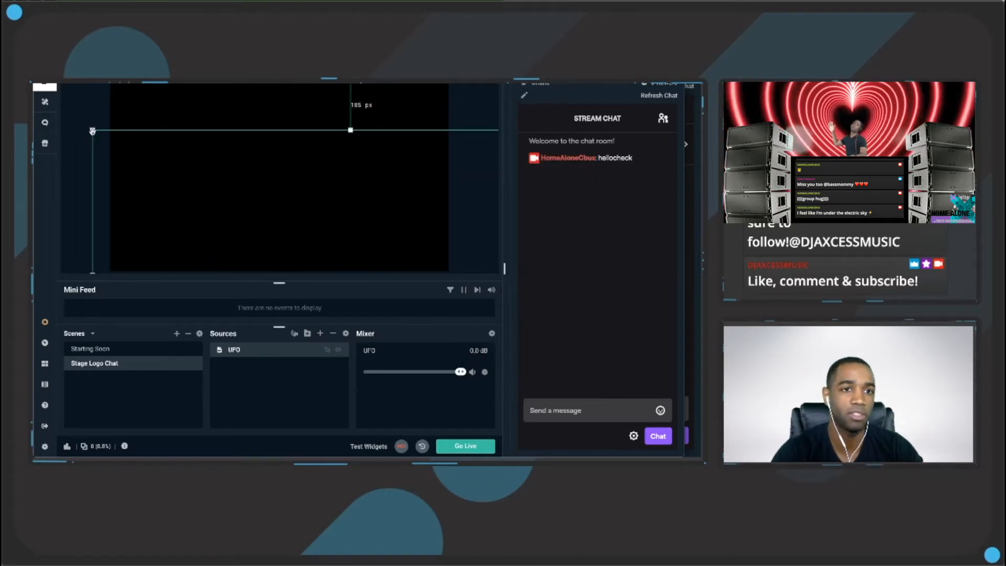
pyautogui.moveTo(93, 131); pyautogui.dragTo(160, 166)
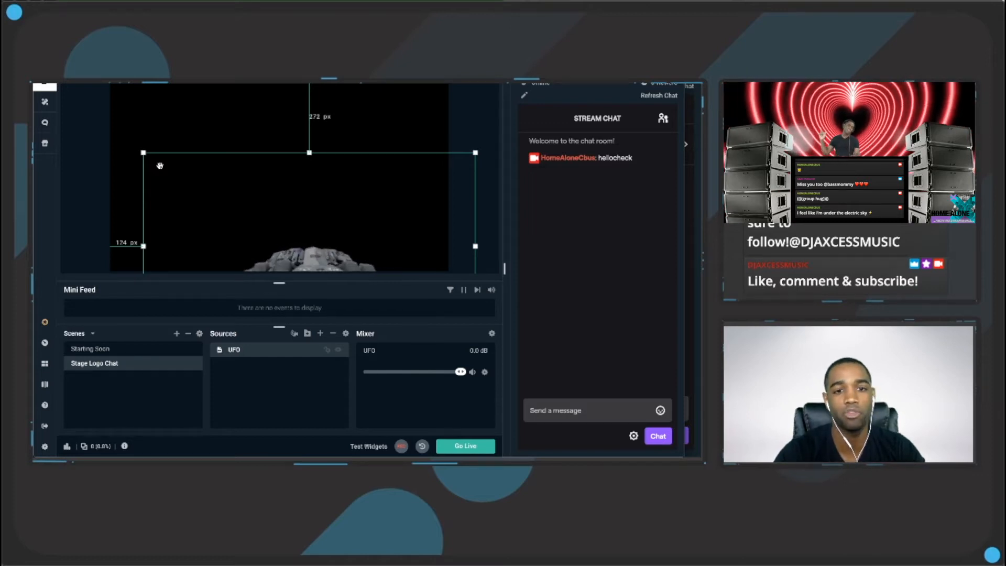
# Add an image source named Stage to the Stage Logo Chat scene
pyautogui.click(320, 333)
pyautogui.click(157, 249)
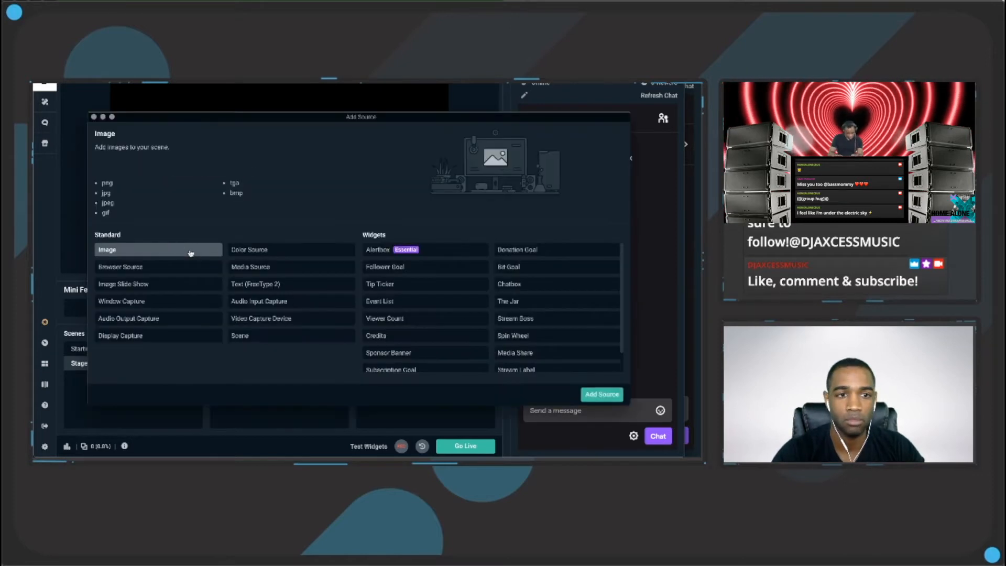
pyautogui.click(601, 395)
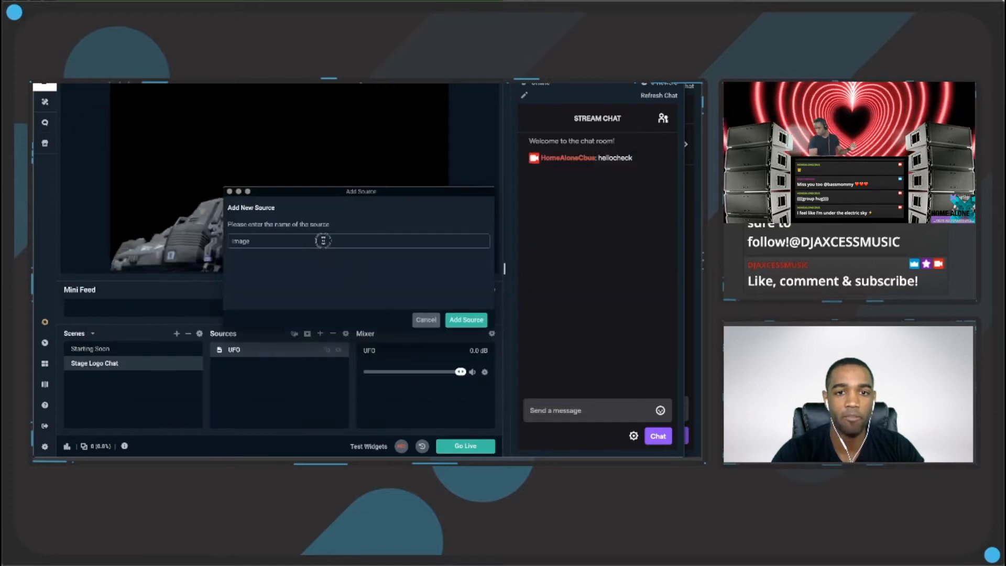
pyautogui.click(323, 239)
pyautogui.write('Stag')
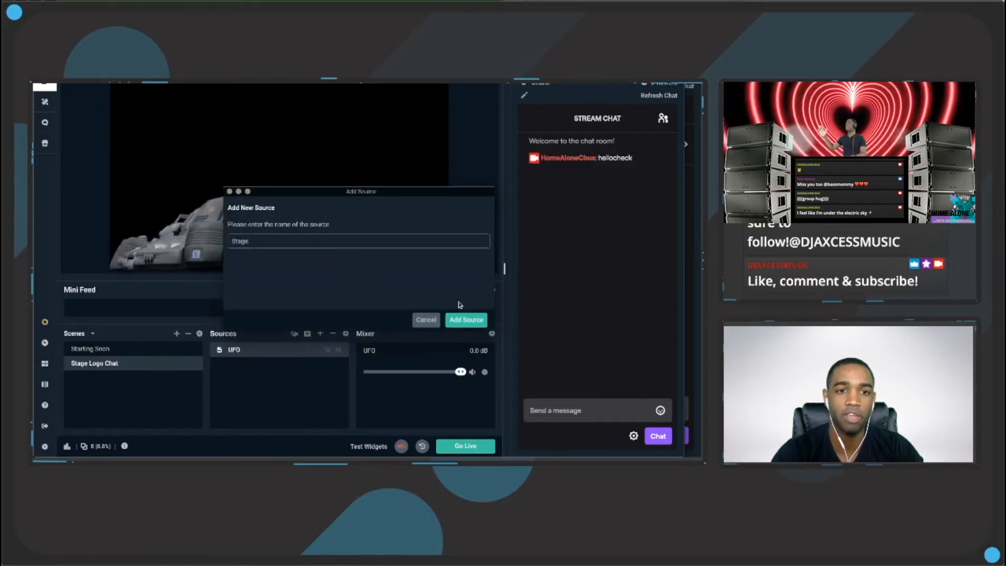
pyautogui.click(471, 321)
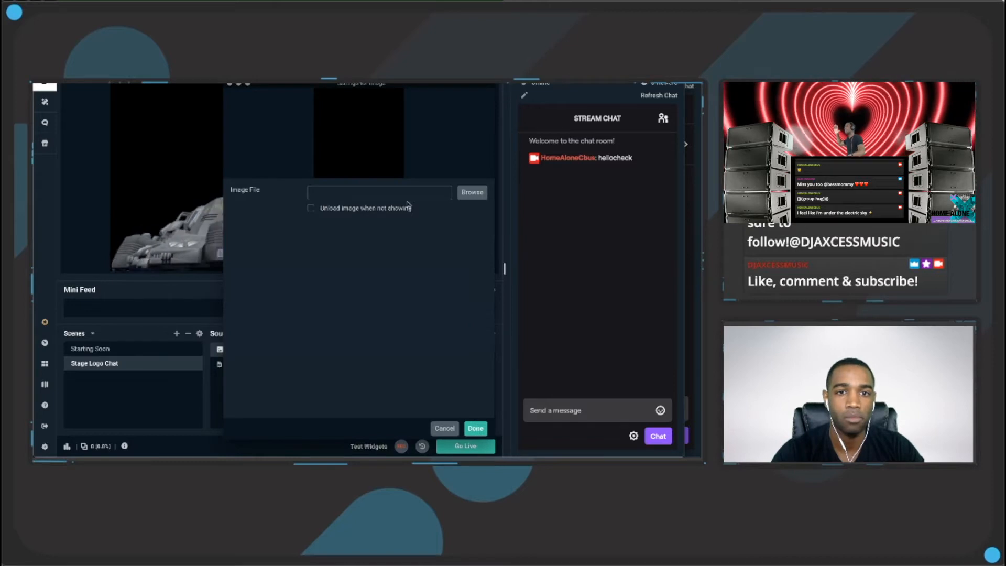
# Load Stage.png from the Graphics folder inside the Twitch folder as the Stage source's image
pyautogui.click(471, 192)
pyautogui.click(357, 119)
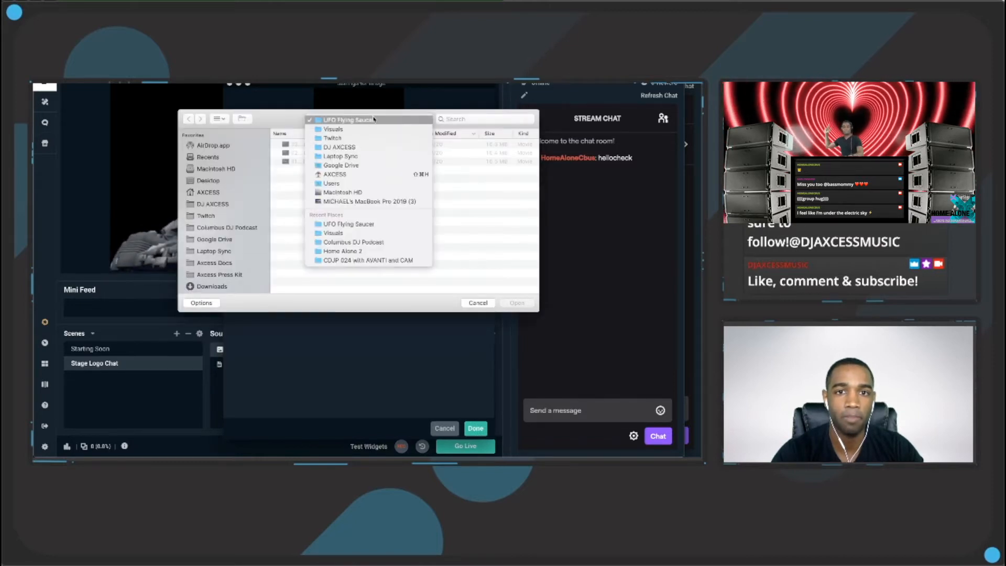
pyautogui.click(363, 128)
pyautogui.click(350, 122)
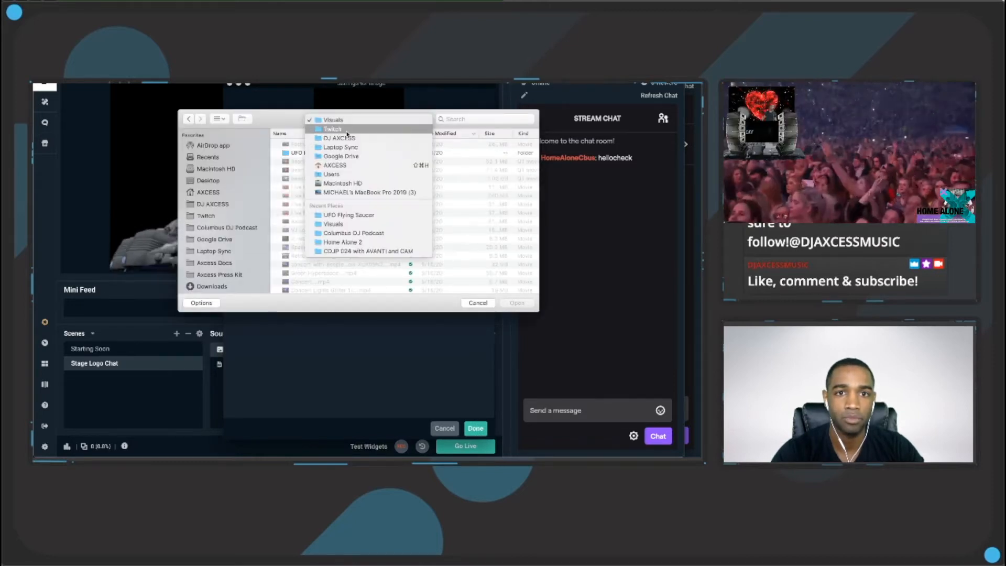
pyautogui.click(338, 129)
pyautogui.doubleClick(307, 153)
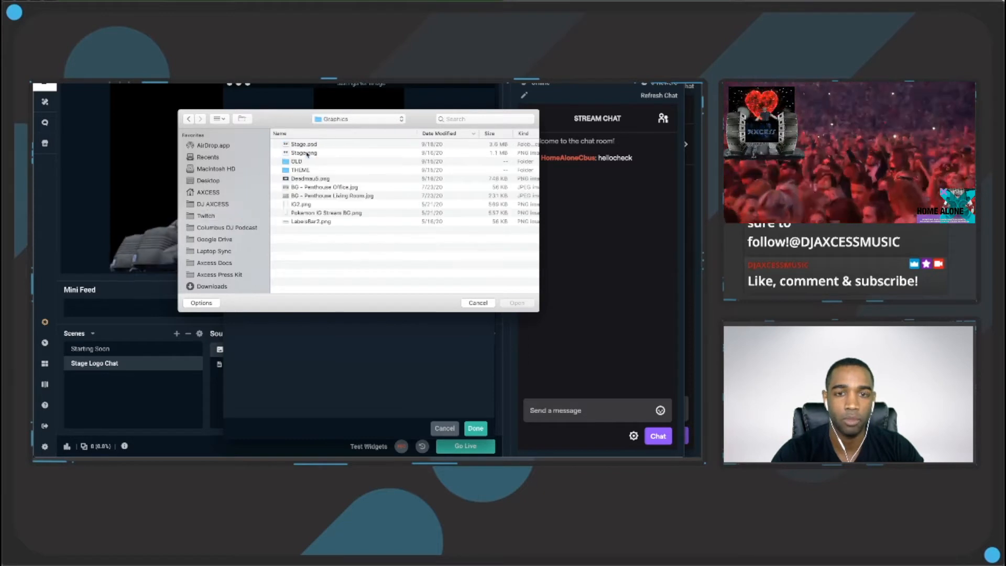
pyautogui.click(304, 153)
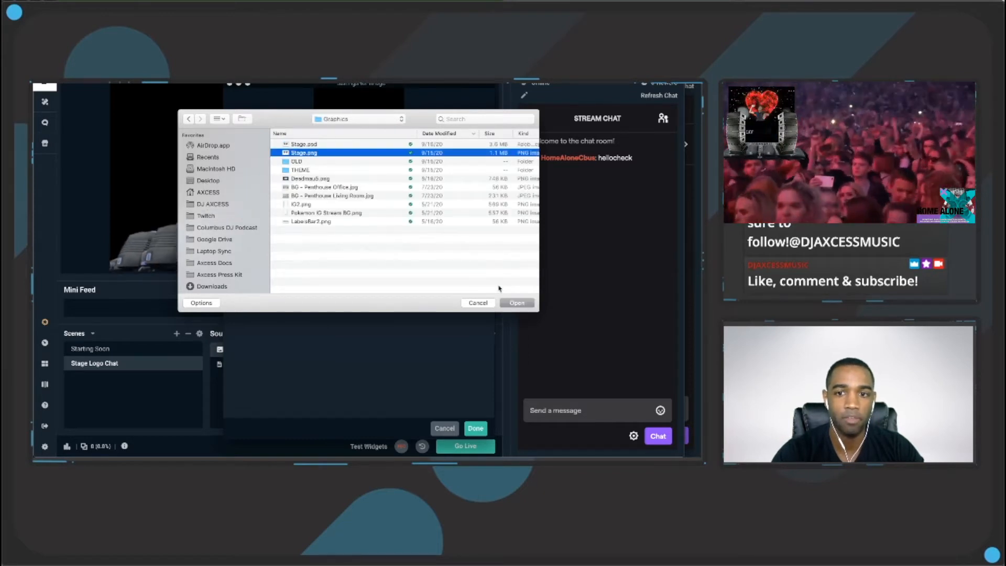
pyautogui.click(515, 303)
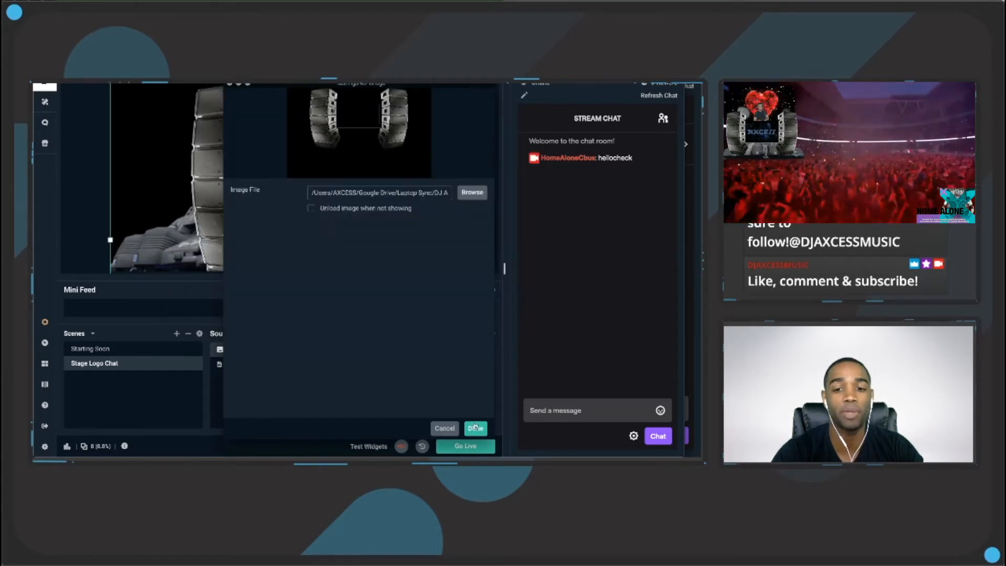
pyautogui.click(475, 428)
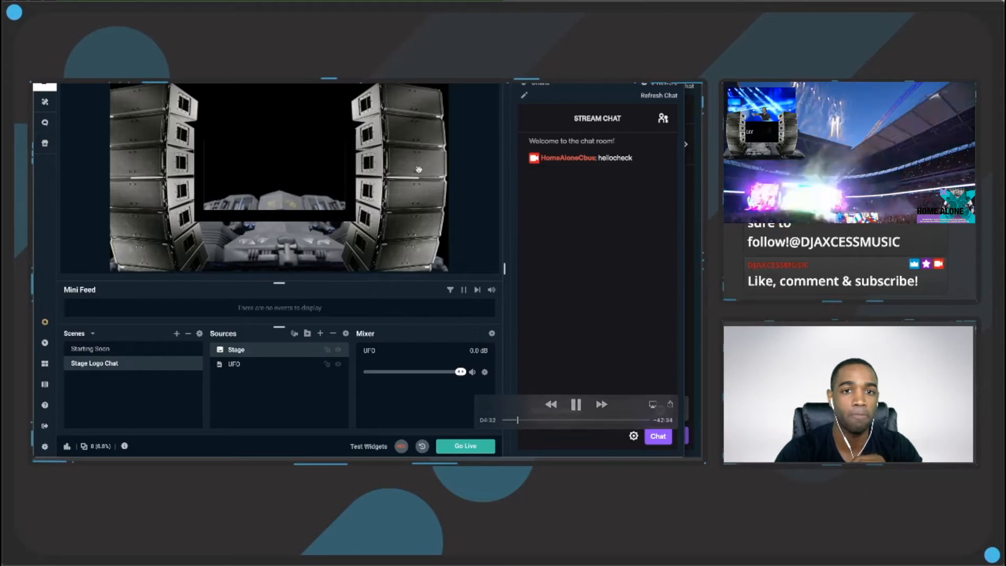
# Move the stage image down to about 150 px below the top of the canvas
pyautogui.moveTo(423, 160); pyautogui.dragTo(427, 195)
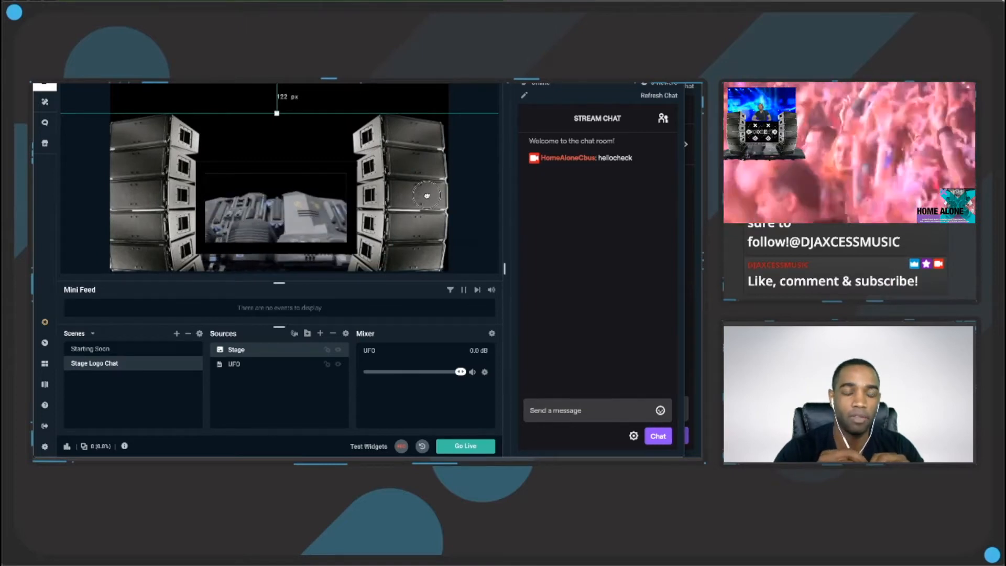
pyautogui.moveTo(427, 195); pyautogui.dragTo(426, 202)
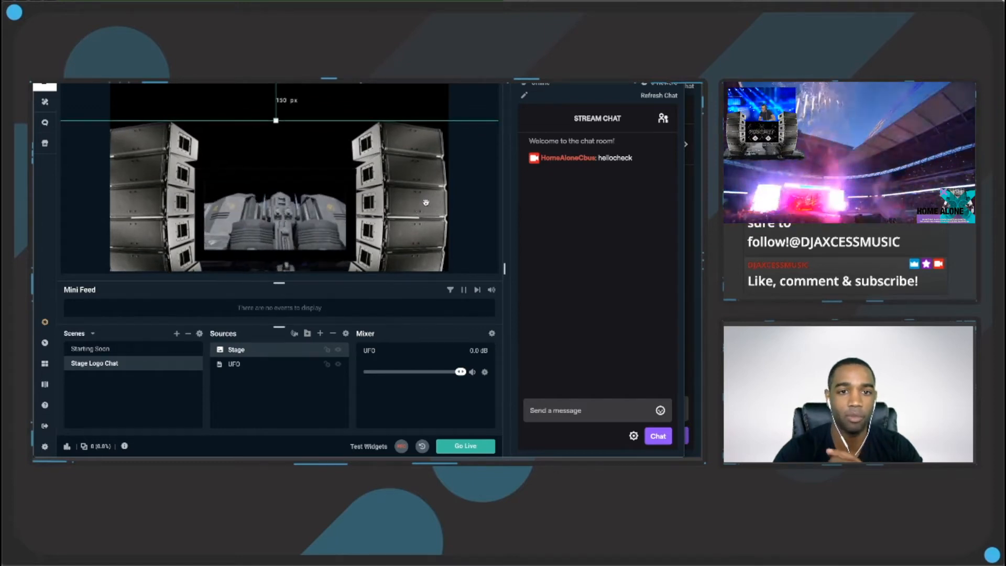
# Add another new media source under a custom name, with looping and closing the file when inactive turned on
pyautogui.click(320, 335)
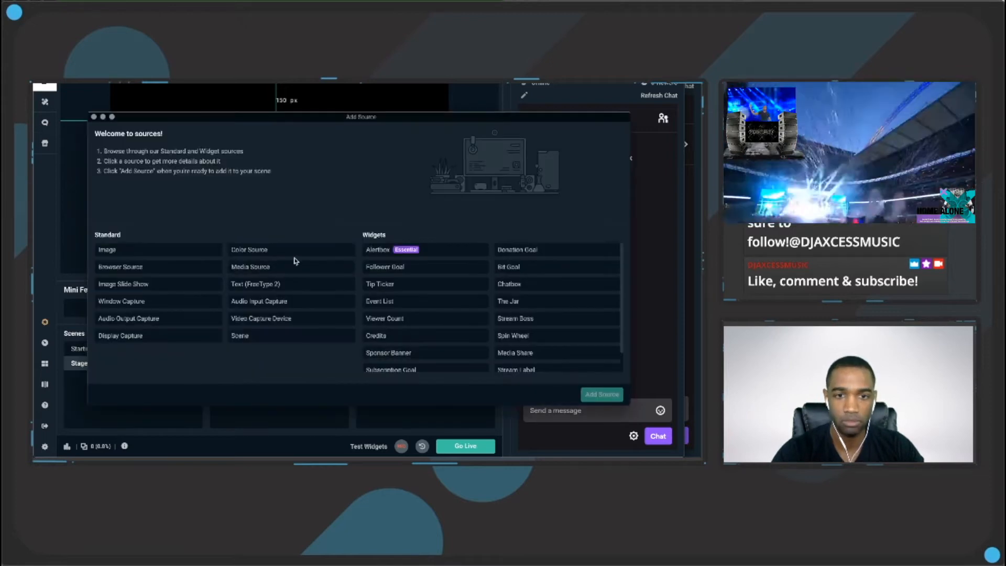
pyautogui.click(289, 267)
pyautogui.doubleClick(290, 267)
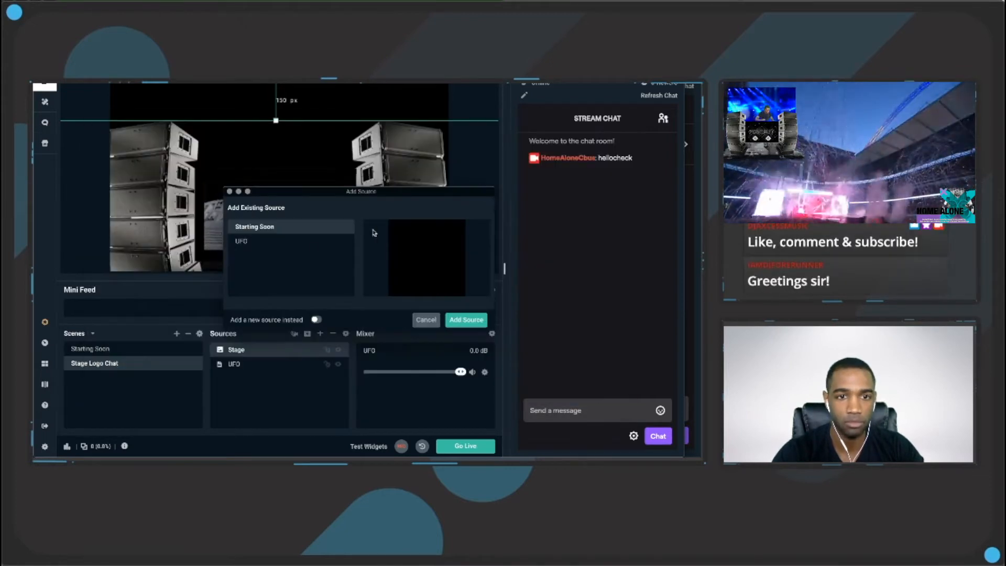
pyautogui.click(317, 320)
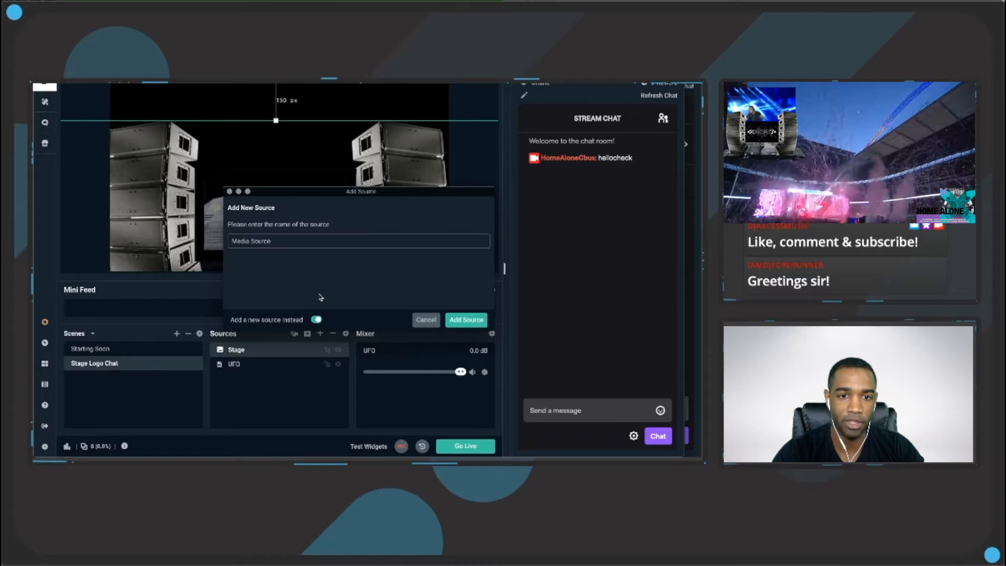
pyautogui.doubleClick(302, 243)
pyautogui.press('super+a')
pyautogui.write('U')
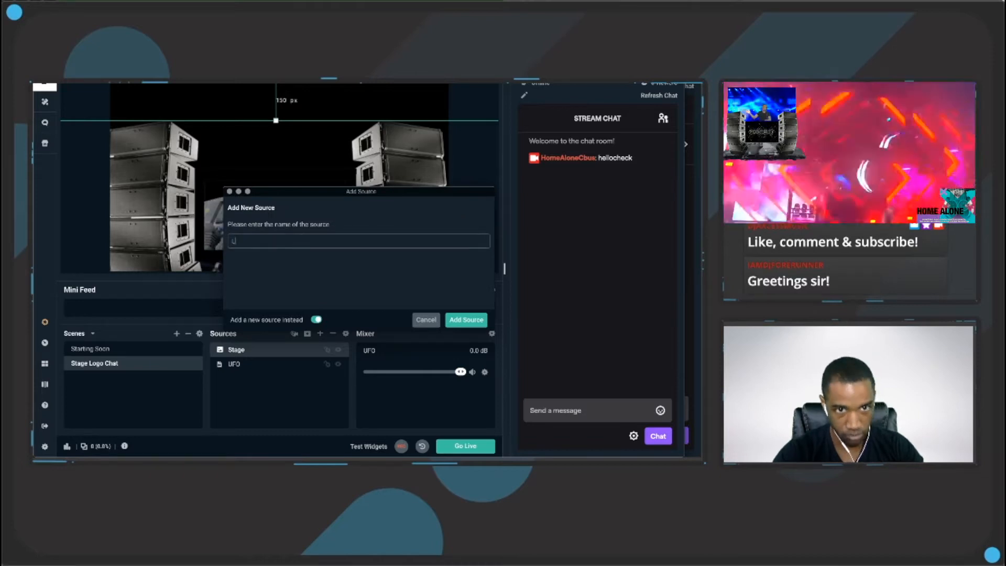
pyautogui.click(471, 323)
pyautogui.click(329, 221)
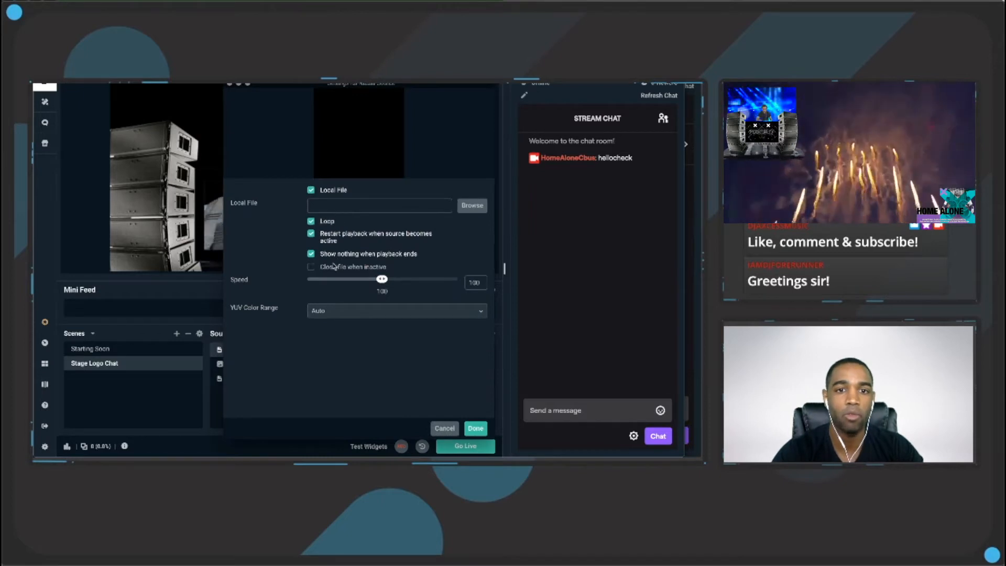
pyautogui.click(333, 267)
# Browse to the Visuals folder to choose the Logo Reel source's local file
pyautogui.click(461, 207)
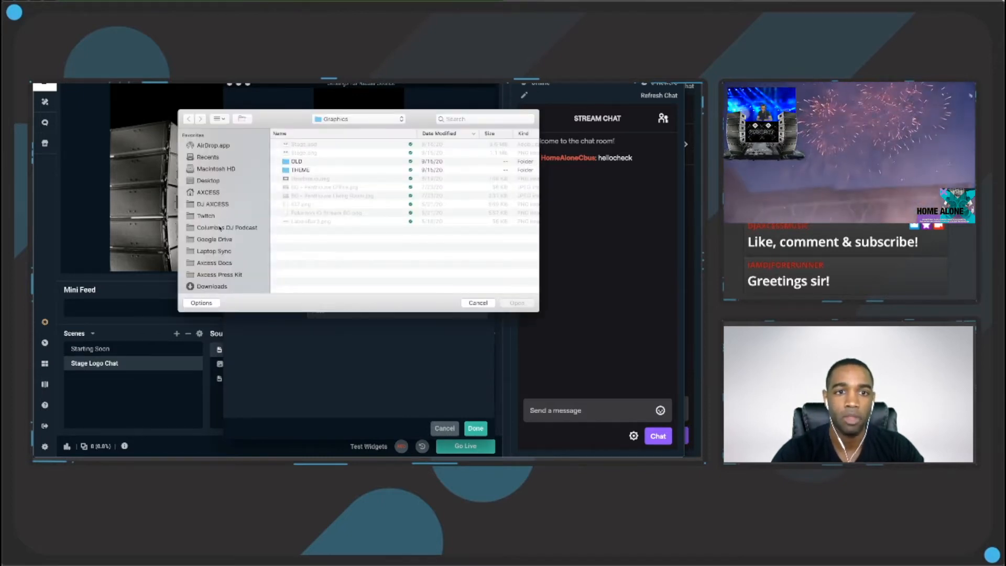
pyautogui.click(340, 119)
pyautogui.click(336, 129)
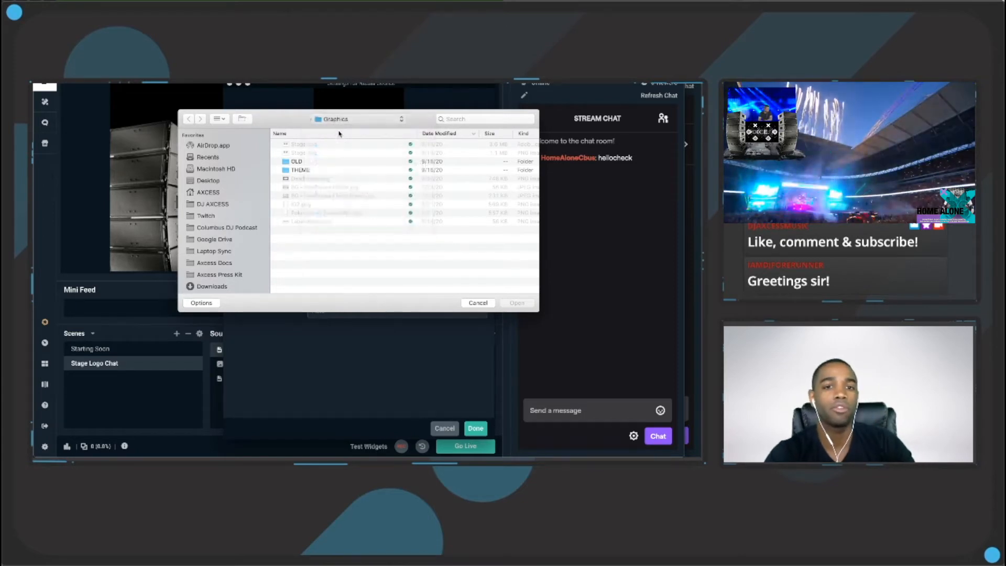
pyautogui.doubleClick(309, 146)
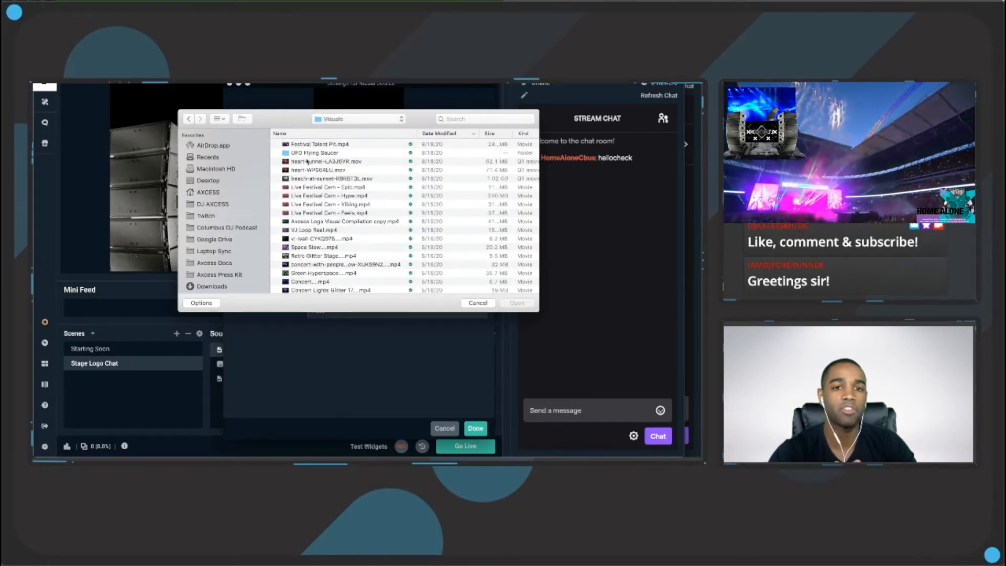
# Preview the videos Axcess Logo Visual Compilation copy.mp4 and VJ Loop Reel.mp4 in the file chooser
pyautogui.click(302, 231)
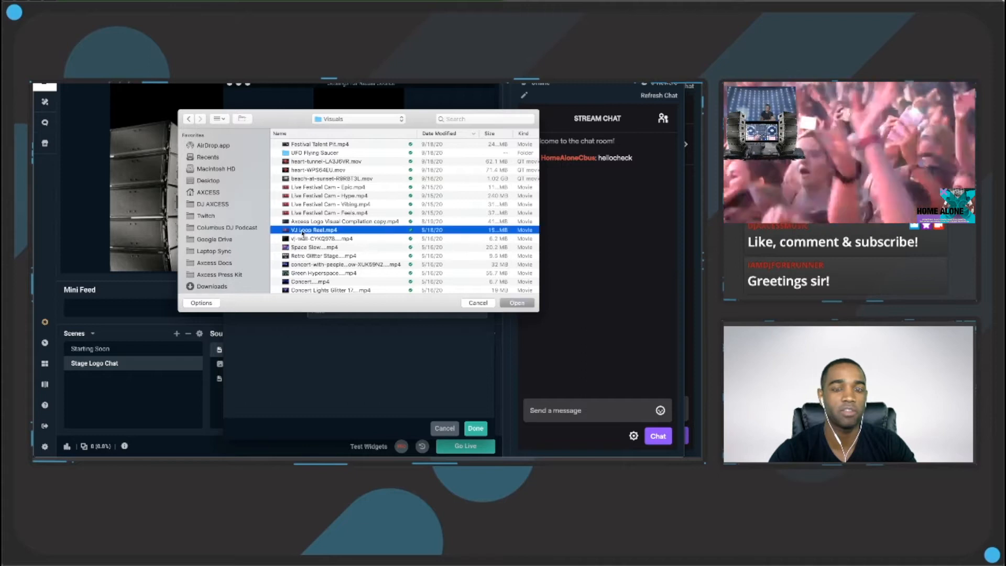
pyautogui.click(302, 221)
pyautogui.press('space')
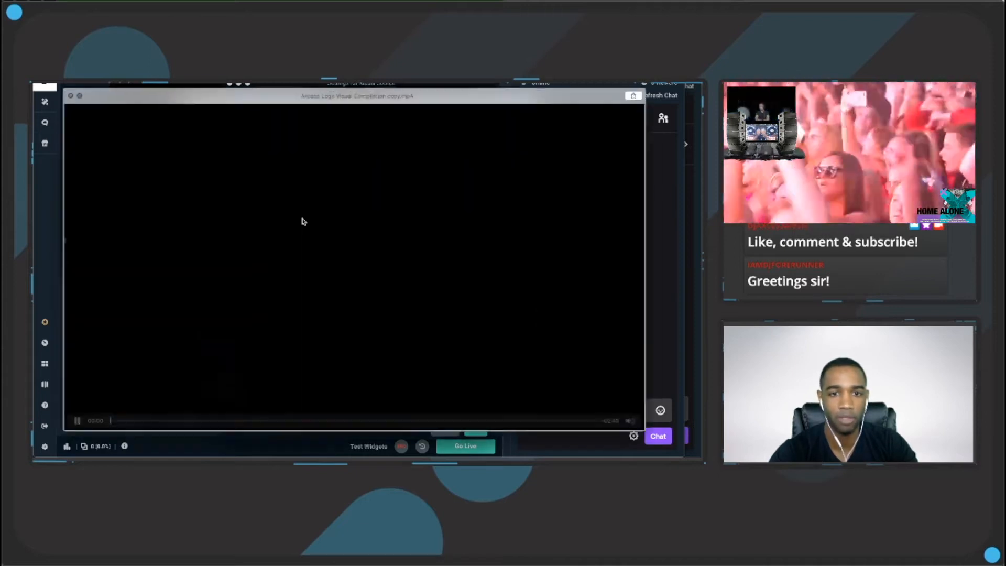
pyautogui.press('space')
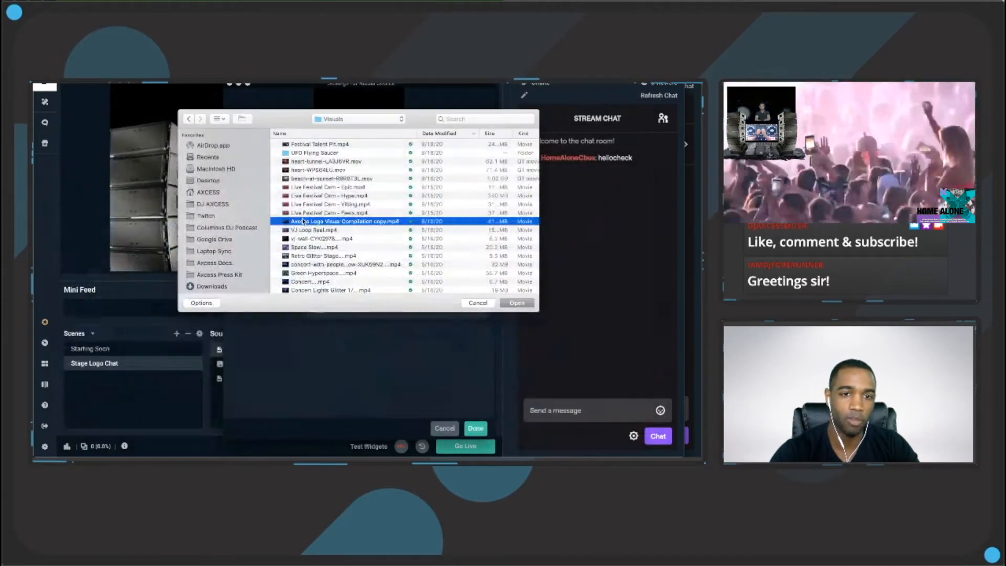
pyautogui.click(302, 230)
pyautogui.press('space')
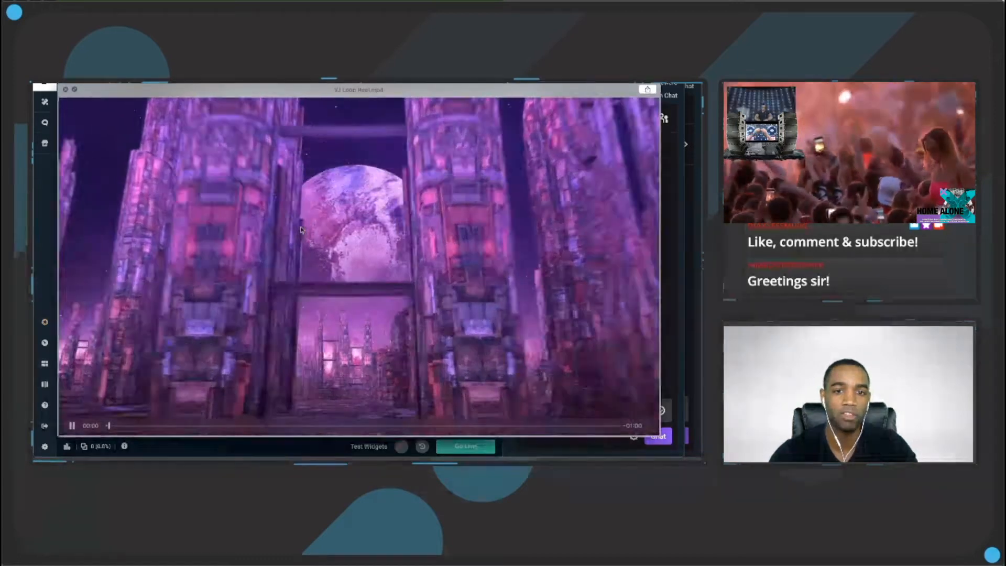
pyautogui.press('space')
# Load Axcess Logo Visual Compilation copy.mp4 as the Logo Reel source's video and finish its settings
pyautogui.click(304, 222)
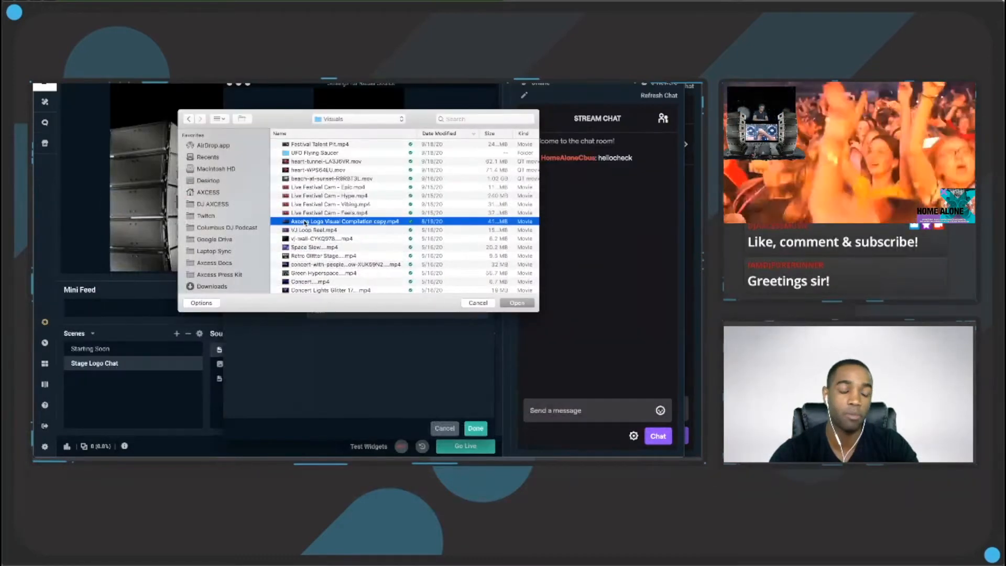
pyautogui.click(526, 306)
pyautogui.click(476, 428)
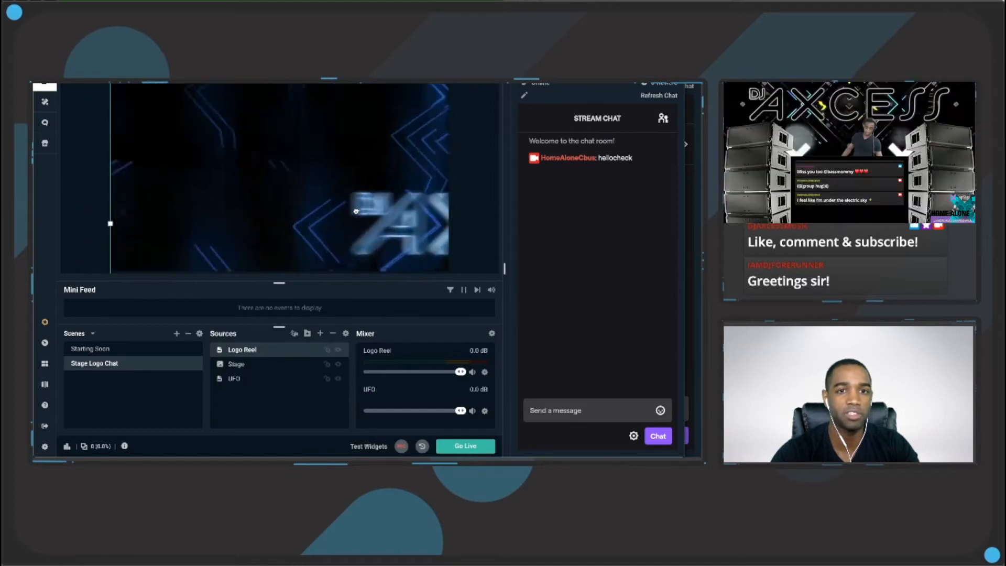
# Fit the Logo Reel video to the screen and place it directly below Stage in the source order
pyautogui.rightClick(355, 211)
pyautogui.moveTo(444, 264)
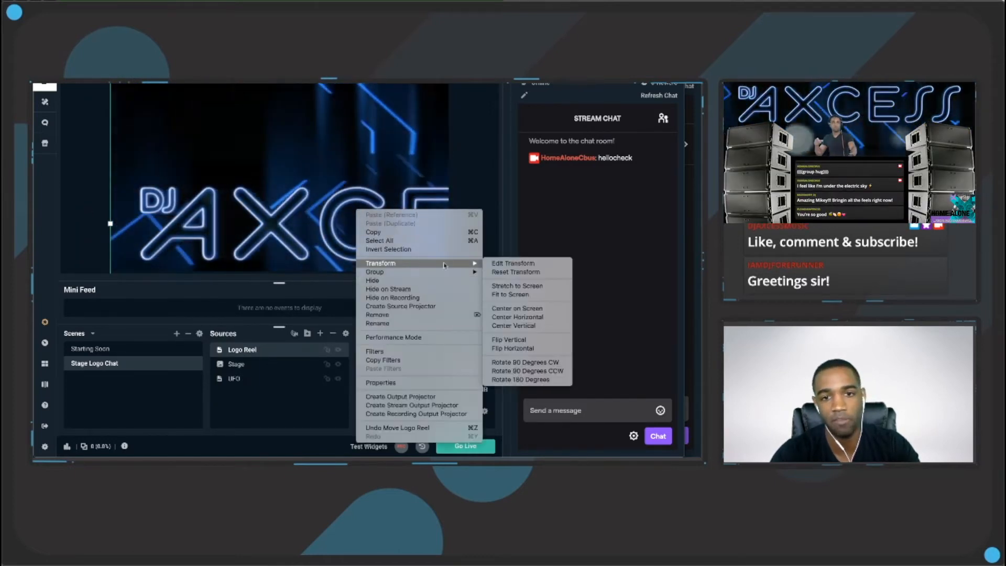
pyautogui.click(511, 294)
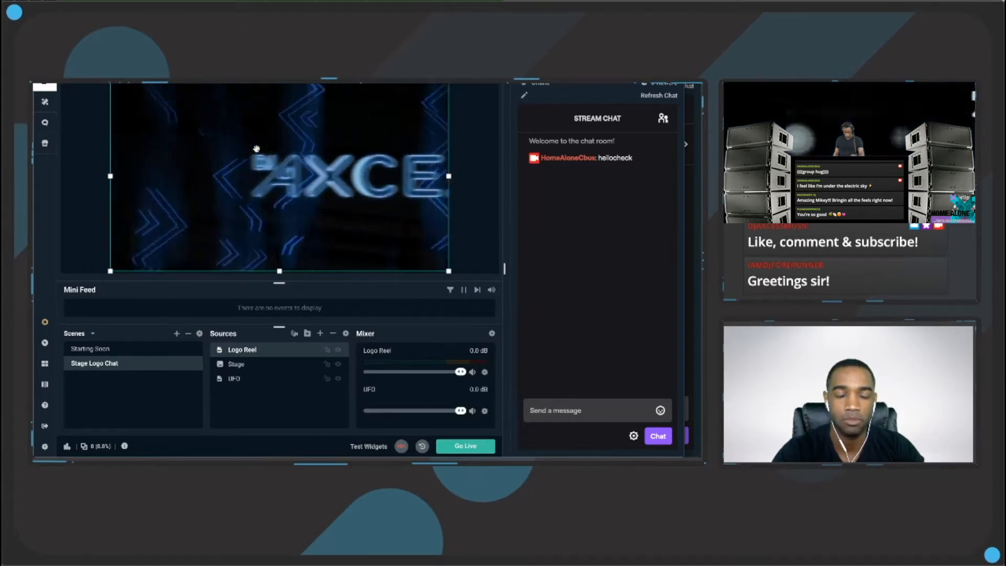
pyautogui.moveTo(247, 350)
pyautogui.mouseDown()
pyautogui.moveTo(249, 396)
pyautogui.moveTo(242, 361)
pyautogui.mouseUp()
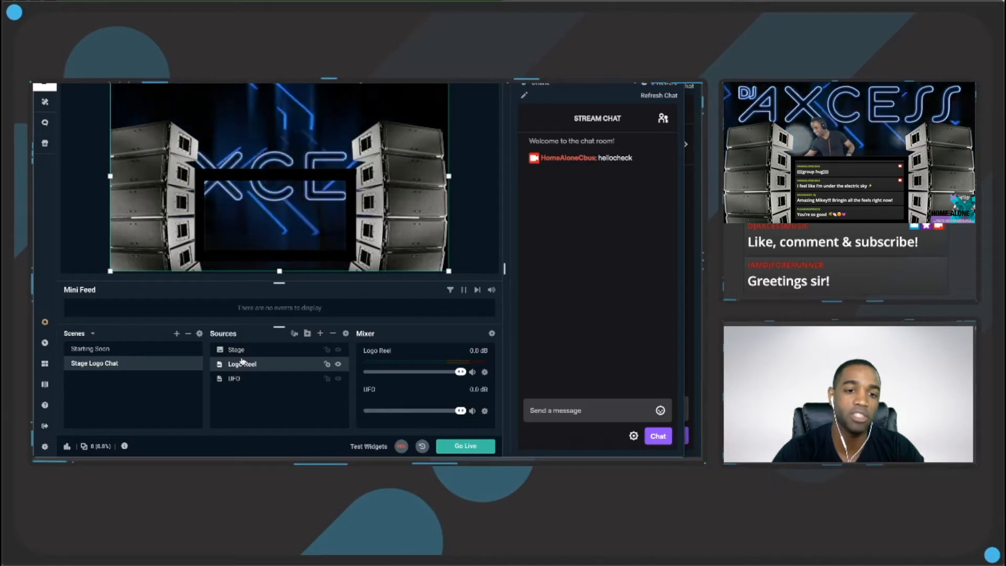
# Try adding a Chroma Key filter to the UFO source
pyautogui.click(240, 379)
pyautogui.rightClick(239, 380)
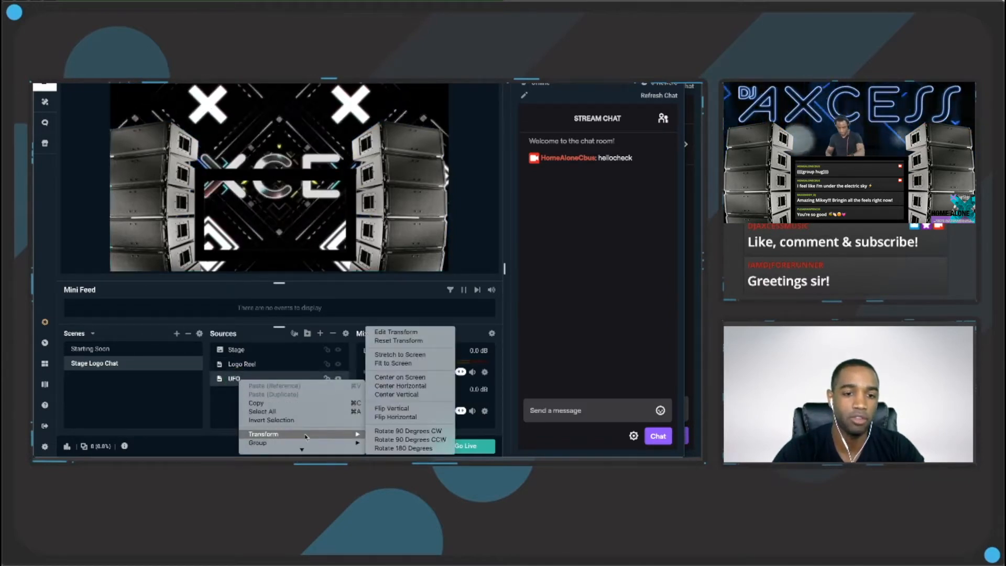
pyautogui.scroll(-5, 306, 437)
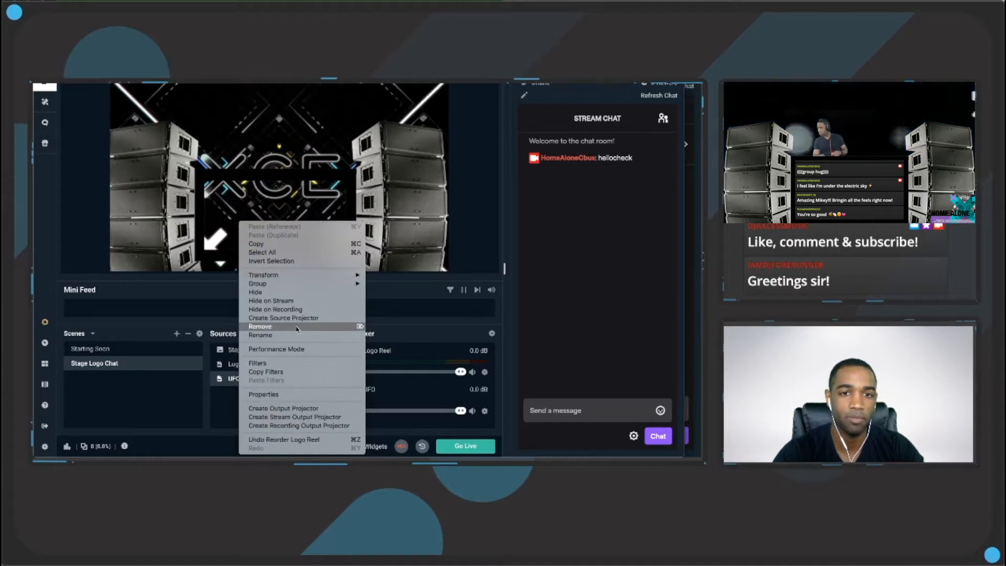
pyautogui.click(272, 367)
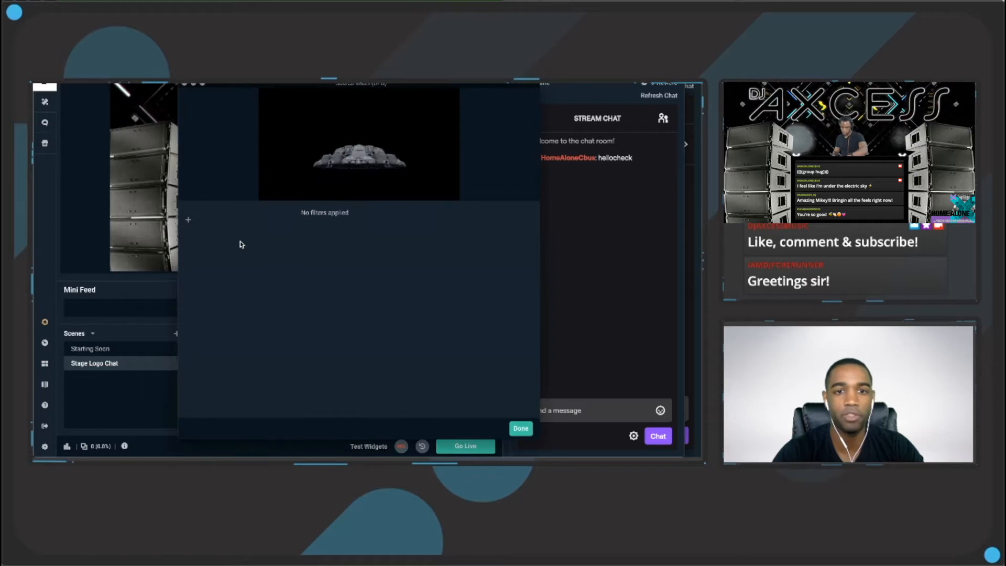
pyautogui.click(189, 221)
pyautogui.click(285, 208)
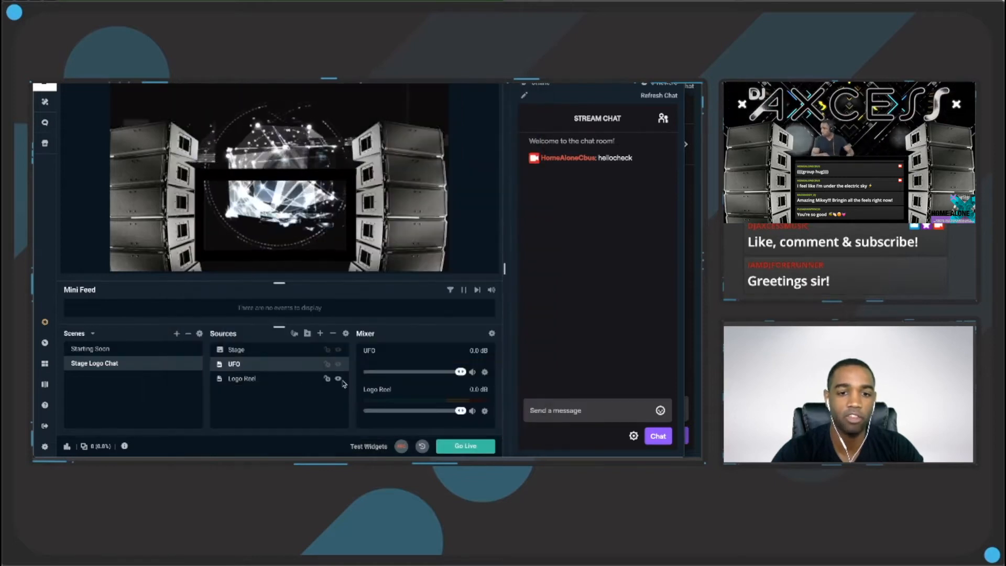
# Hide the Logo Reel and Stage sources and remove the Chroma Key filter from the UFO source
pyautogui.click(339, 378)
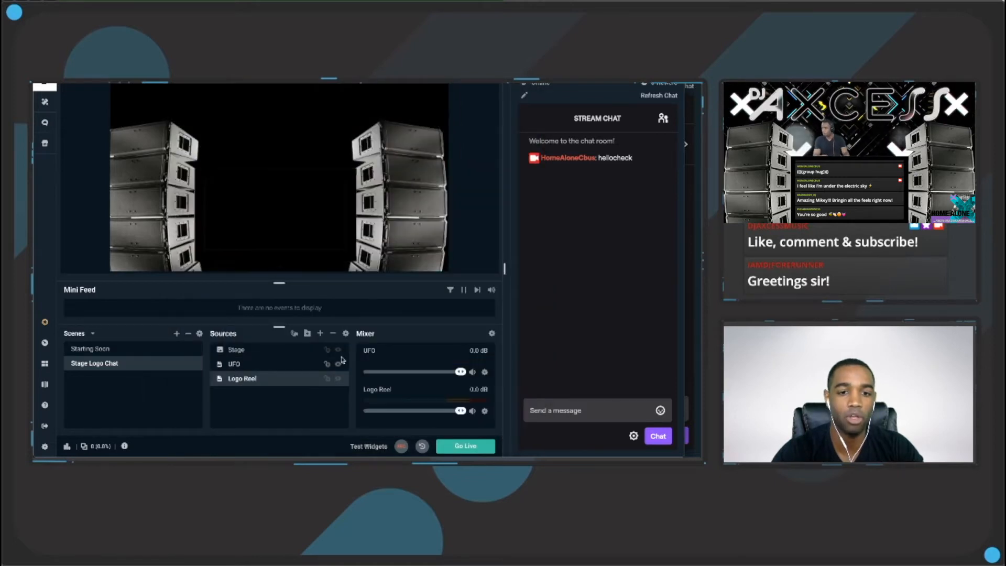
pyautogui.rightClick(260, 365)
pyautogui.scroll(-3, 283, 390)
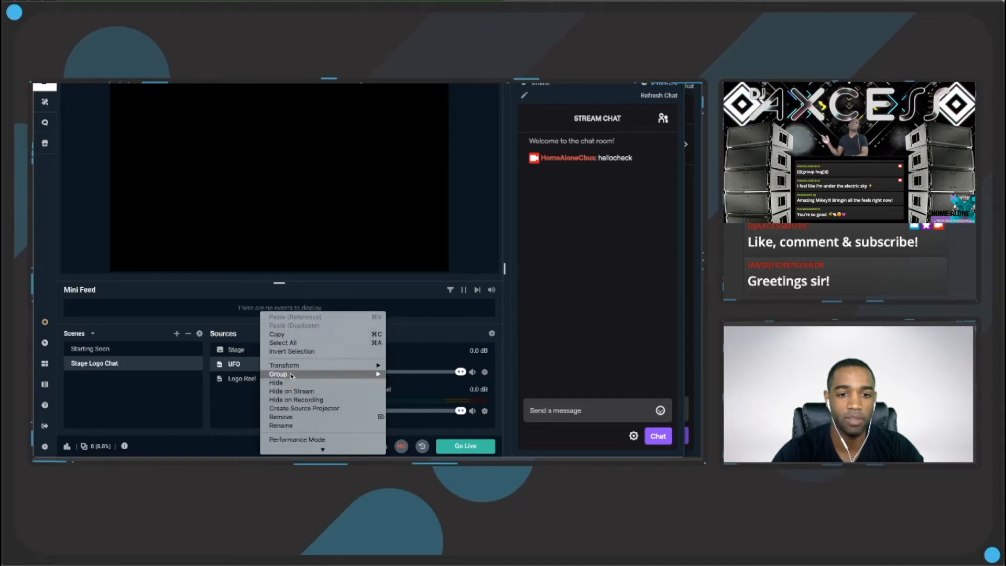
pyautogui.scroll(-5, 285, 437)
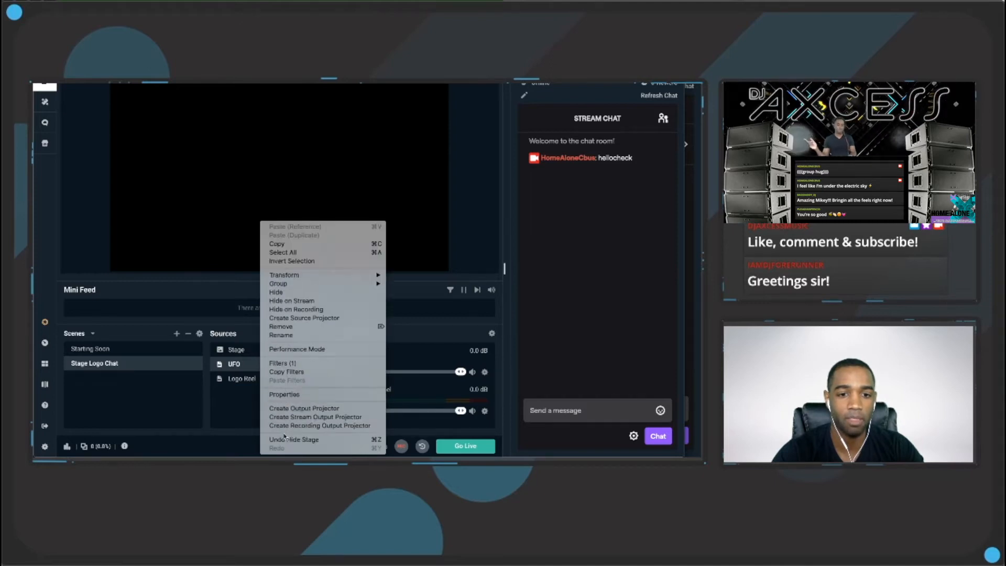
pyautogui.click(283, 363)
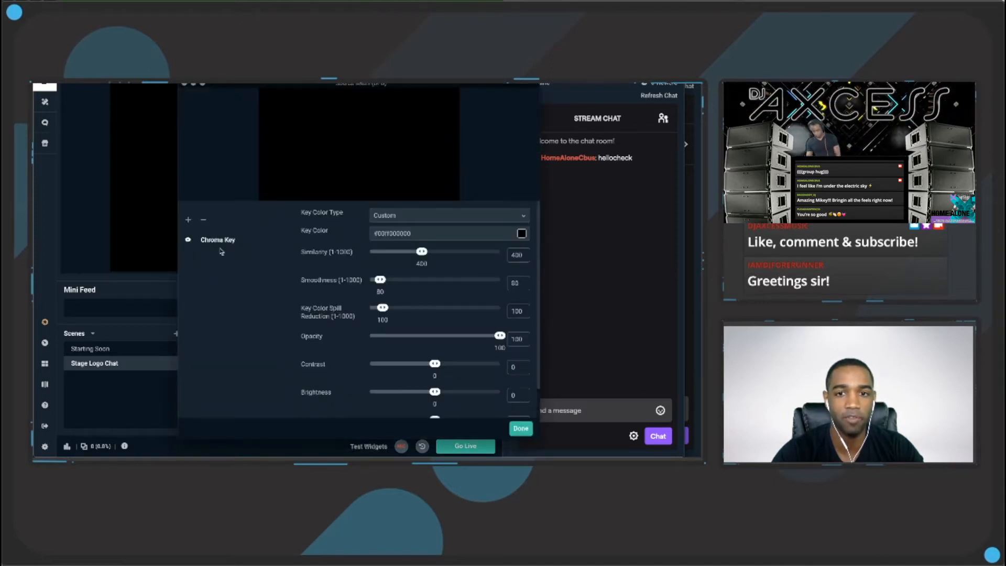
pyautogui.click(203, 223)
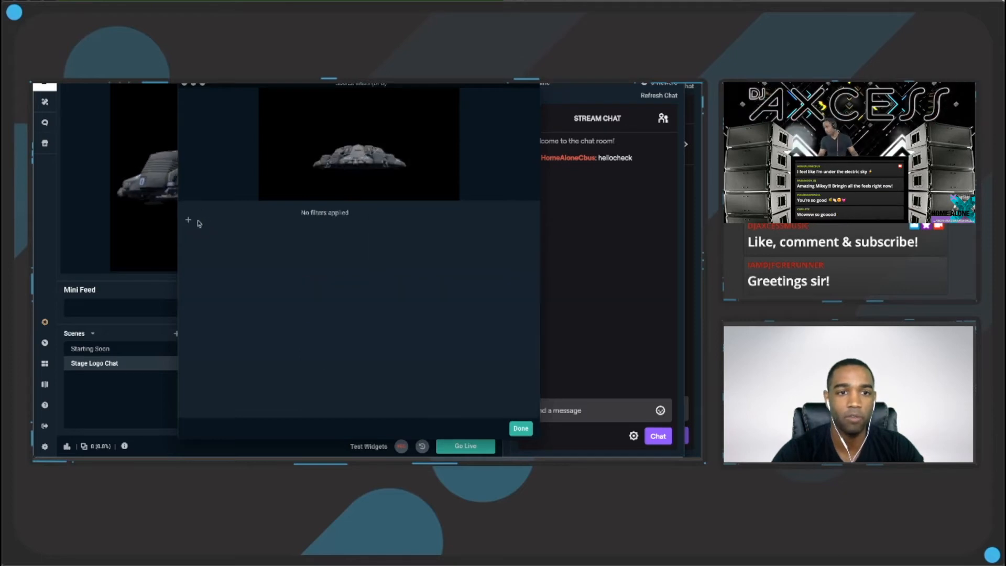
# Add a Color Key filter to the UFO source under its default name
pyautogui.click(188, 219)
pyautogui.click(269, 206)
pyautogui.scroll(-1, 270, 207)
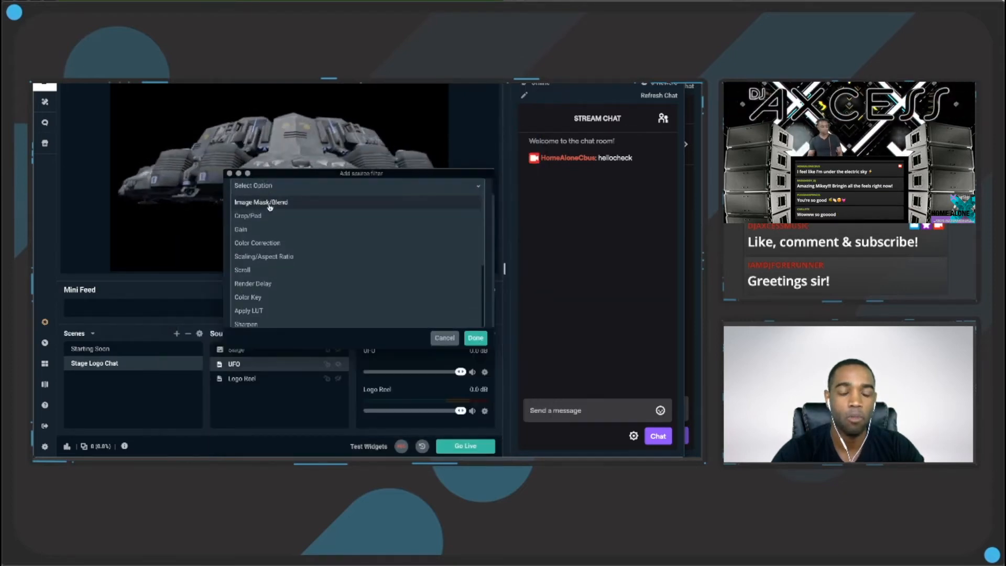
pyautogui.scroll(1, 265, 234)
pyautogui.scroll(-1, 266, 250)
pyautogui.click(266, 255)
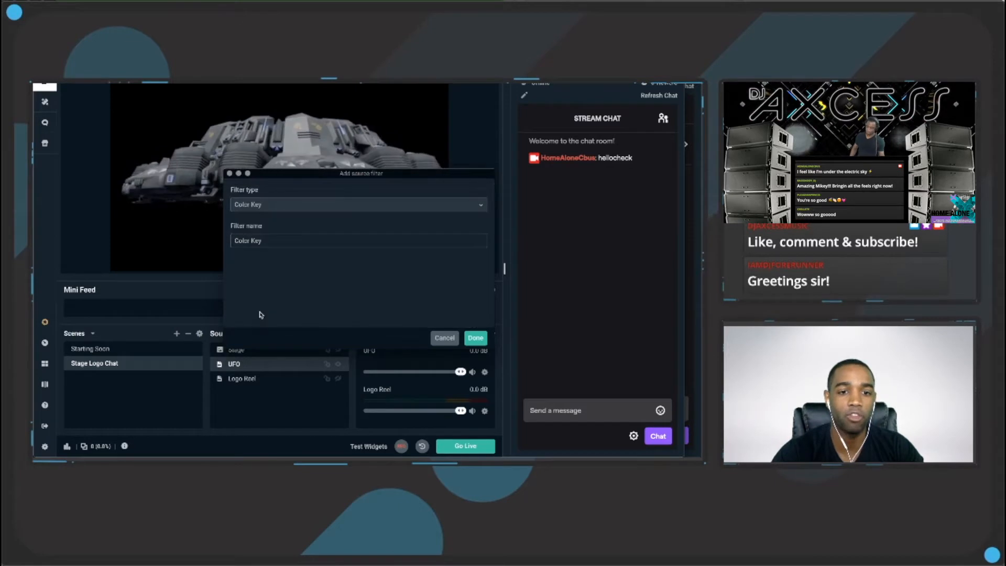
pyautogui.click(474, 338)
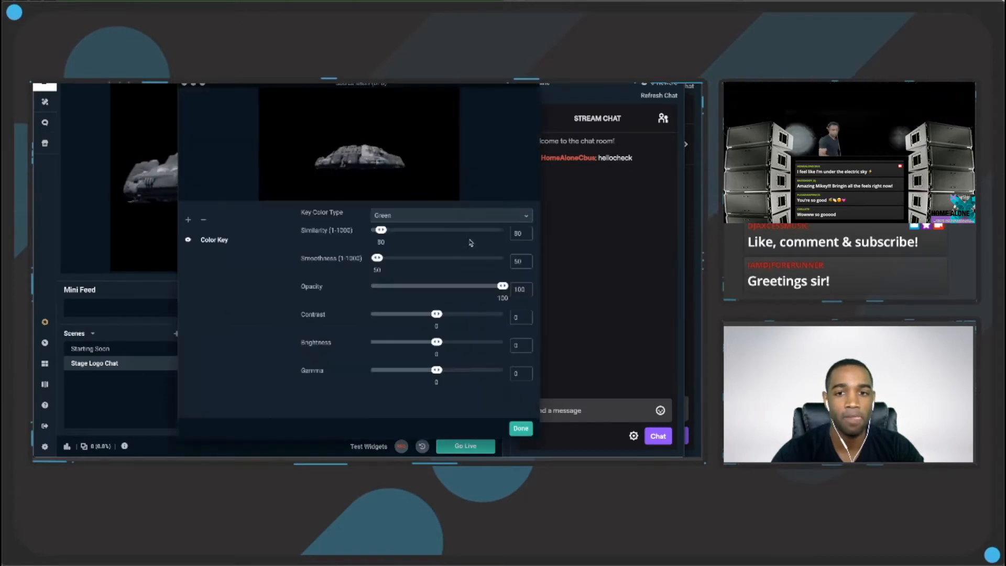
# Set the Color Key filter's key color to custom black and its similarity to about 272
pyautogui.click(492, 220)
pyautogui.click(434, 285)
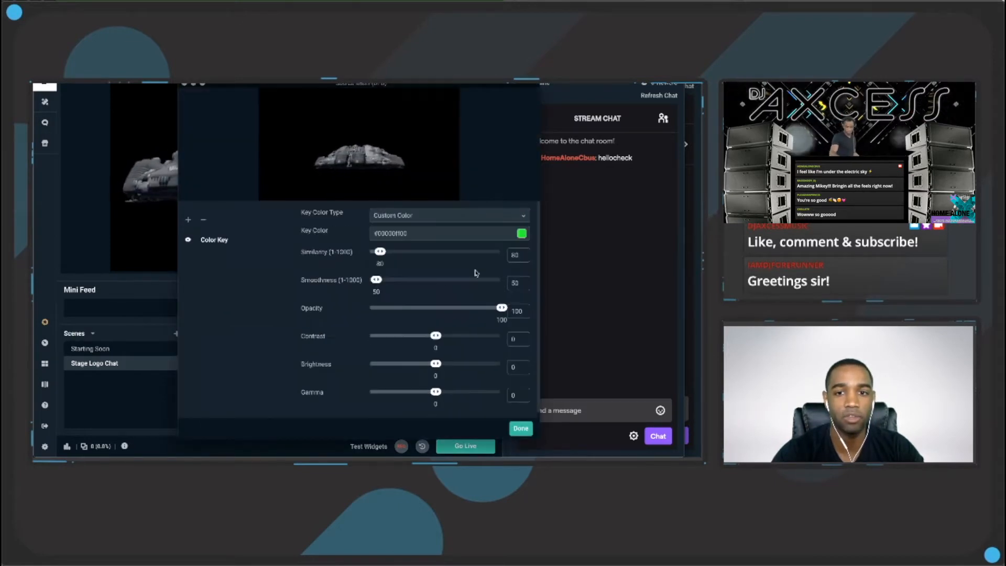
pyautogui.click(522, 233)
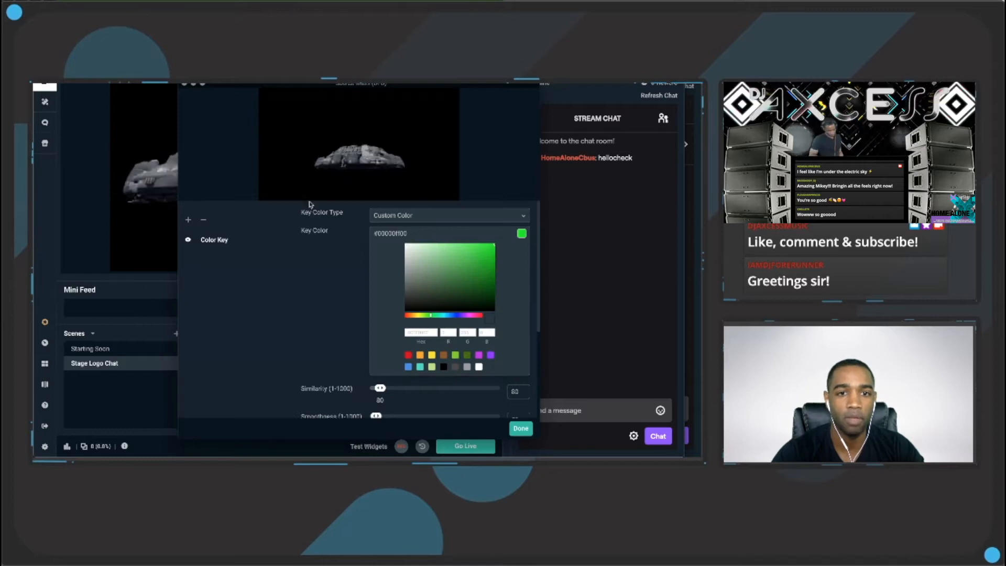
pyautogui.click(443, 366)
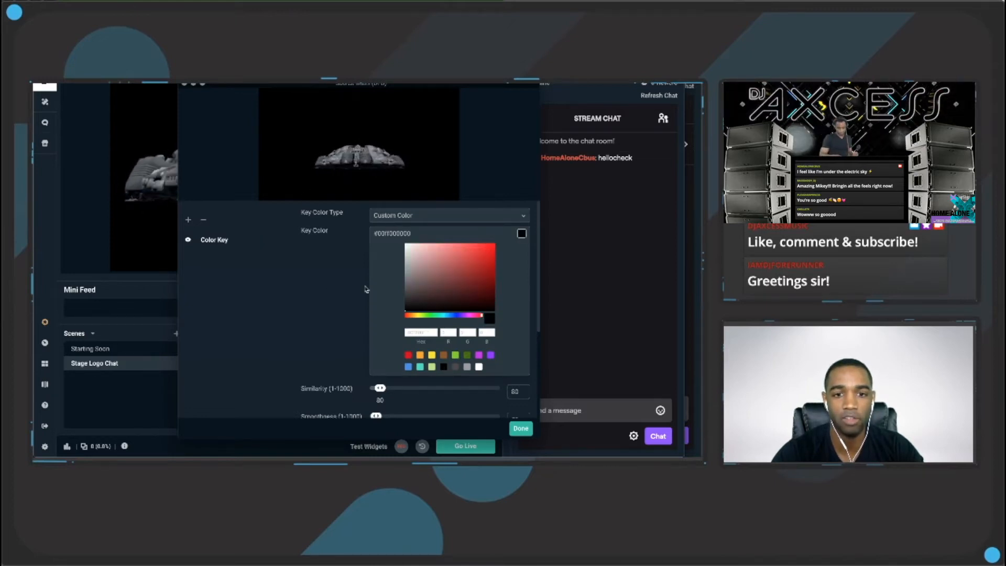
pyautogui.click(524, 234)
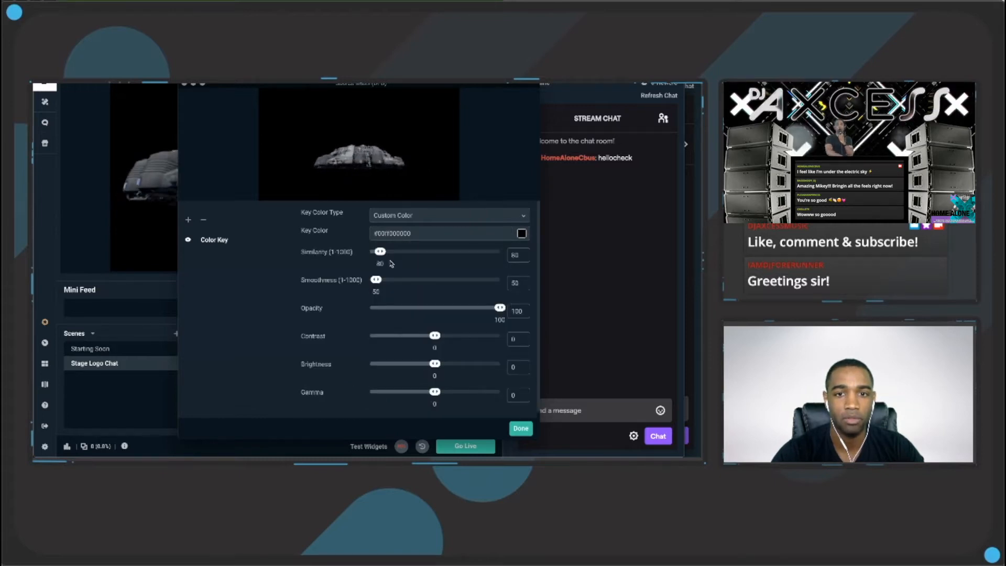
pyautogui.moveTo(381, 252); pyautogui.dragTo(408, 253)
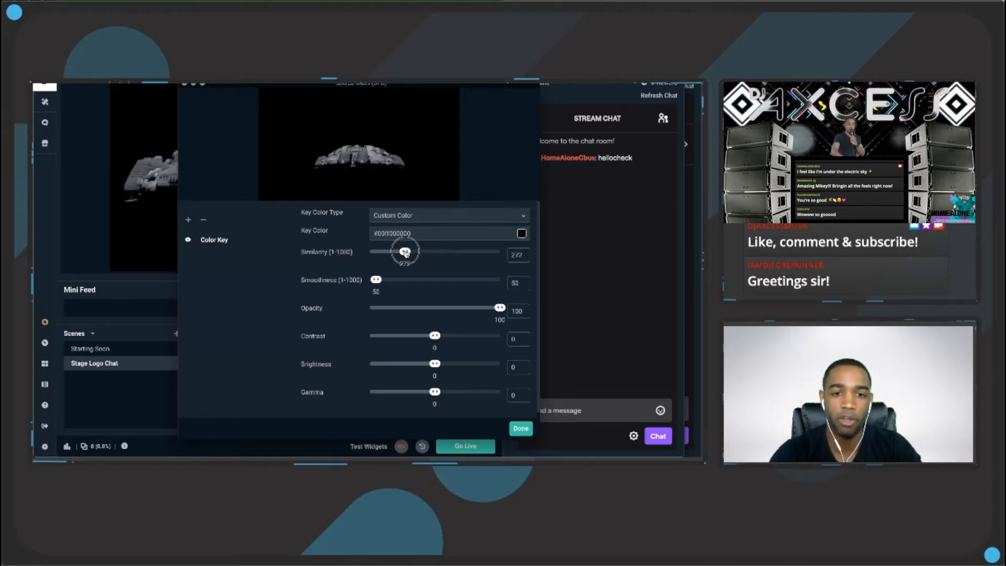
pyautogui.click(520, 429)
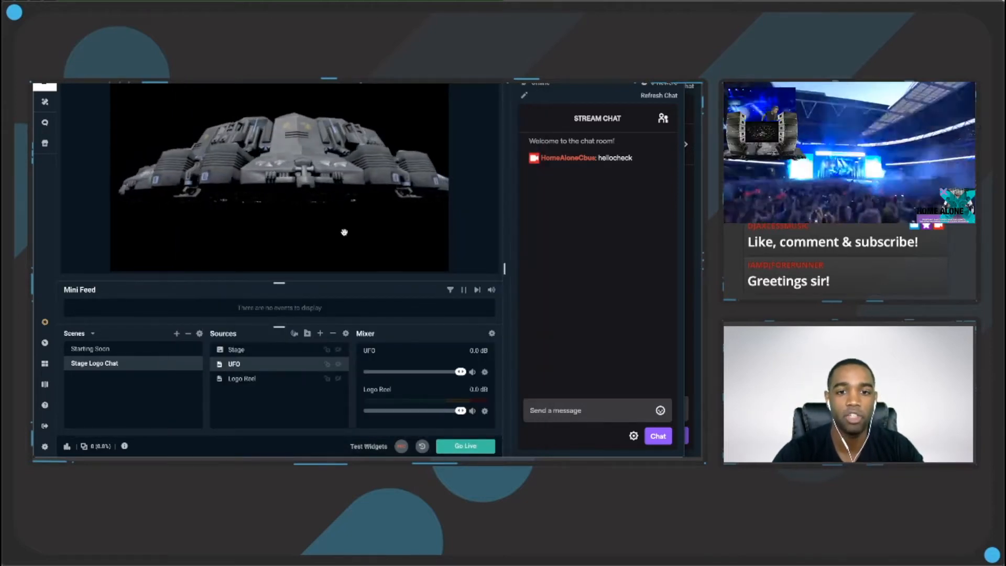
# Move the UFO video down to the lower part of the canvas and place its source below Logo Reel
pyautogui.click(319, 184)
pyautogui.moveTo(320, 184); pyautogui.dragTo(300, 239)
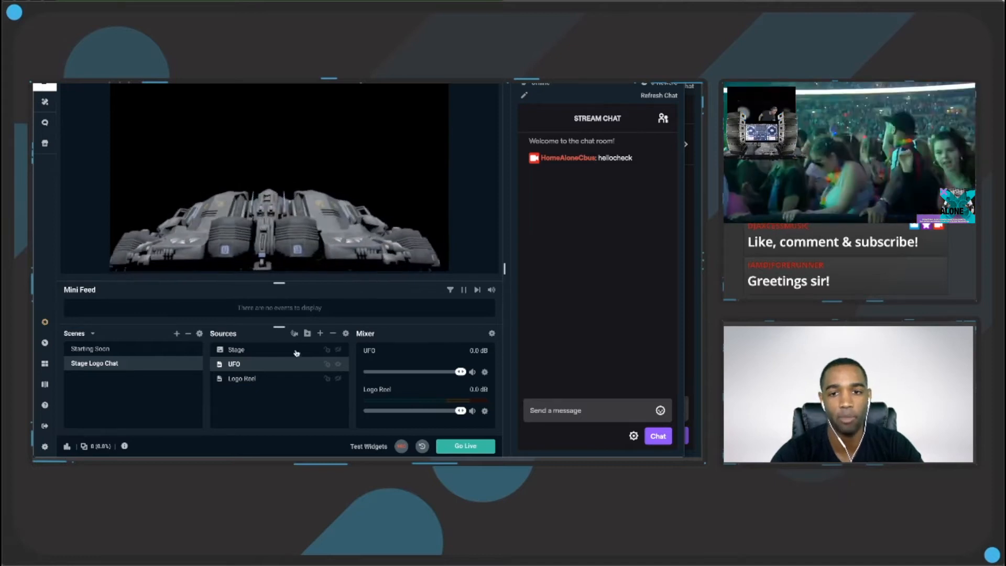
pyautogui.moveTo(288, 362); pyautogui.dragTo(282, 383)
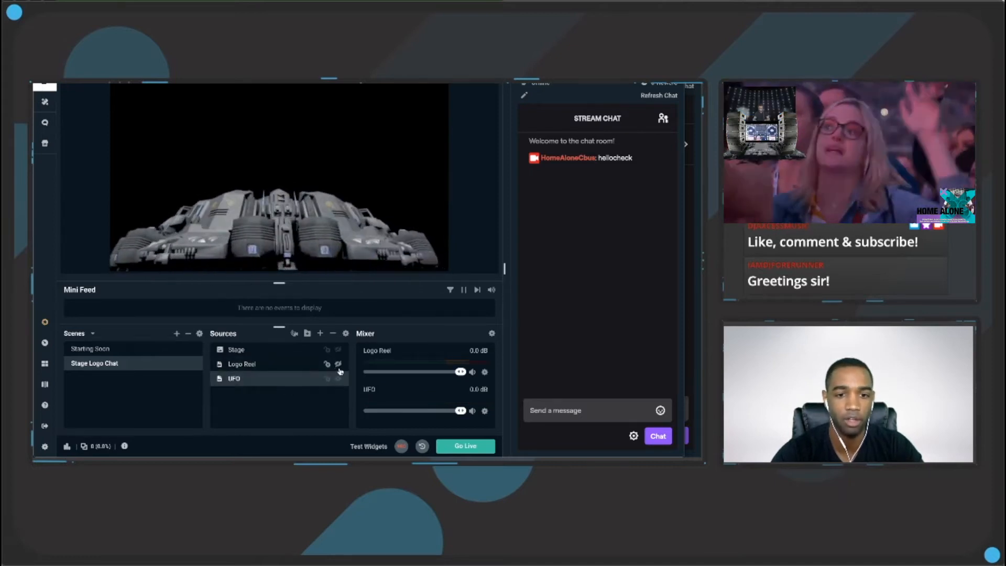
# Make the Logo Reel and Stage sources visible again and select the UFO source
pyautogui.click(337, 364)
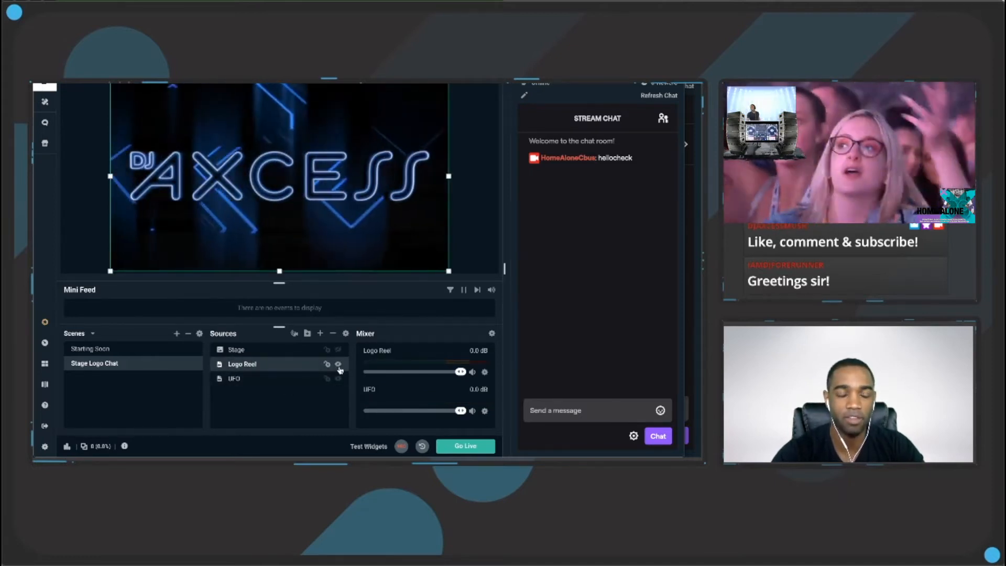
pyautogui.click(337, 350)
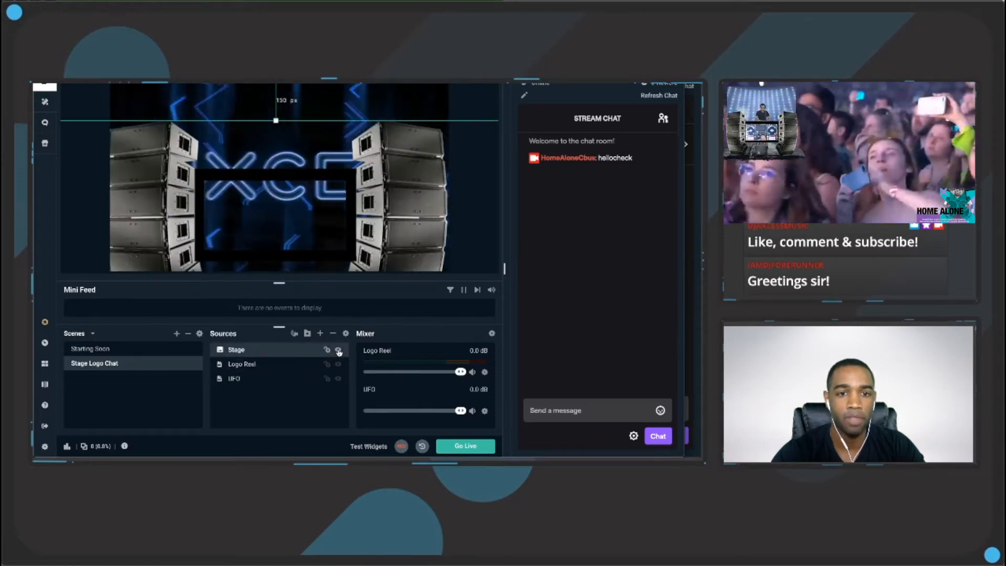
pyautogui.click(338, 379)
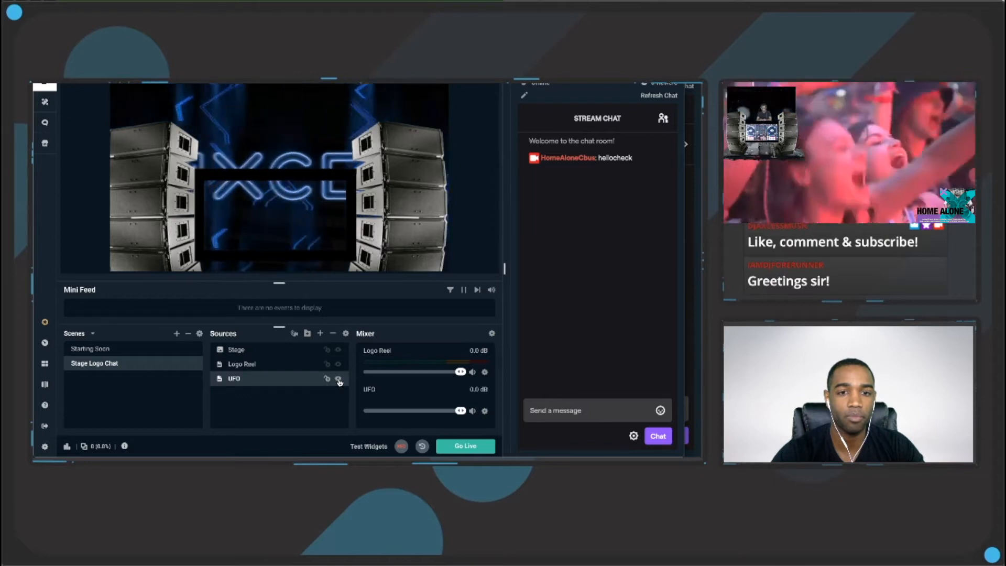
# Remove the UFO source and nudge the Stage image down to about 214 px below the canvas's upper edge
pyautogui.moveTo(301, 382); pyautogui.dragTo(301, 360)
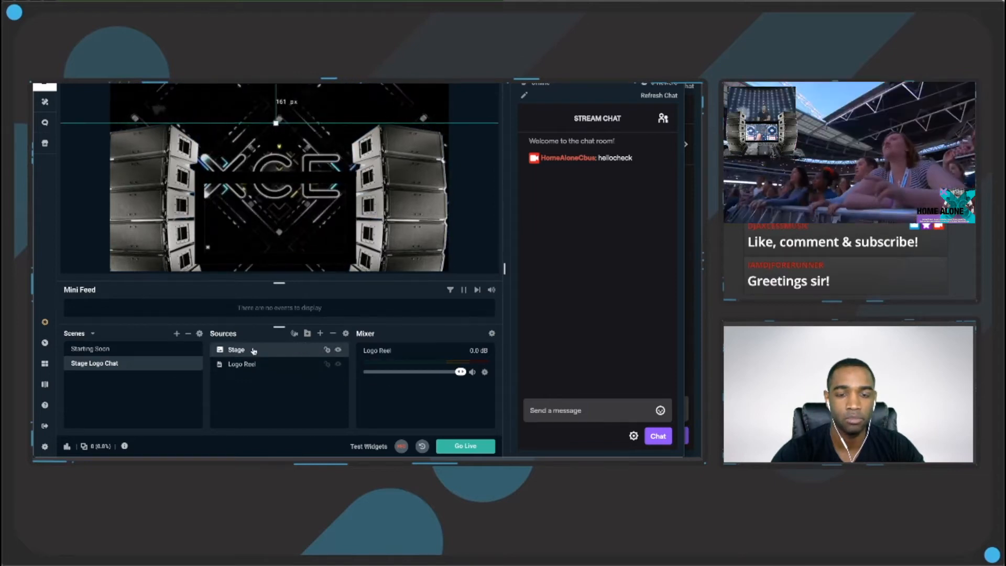
pyautogui.press('Down')
pyautogui.press('Down')
pyautogui.press('Down')
pyautogui.press('Down')
pyautogui.press('Down')
pyautogui.press('Down')
pyautogui.press('Down')
pyautogui.press('Down')
pyautogui.press('Down')
pyautogui.press('Down')
pyautogui.press('Down')
pyautogui.press('Down')
pyautogui.press('Down')
pyautogui.press('Down')
pyautogui.press('Down')
pyautogui.press('Down')
pyautogui.press('Down')
pyautogui.press('Down')
pyautogui.press('Down')
pyautogui.press('Down')
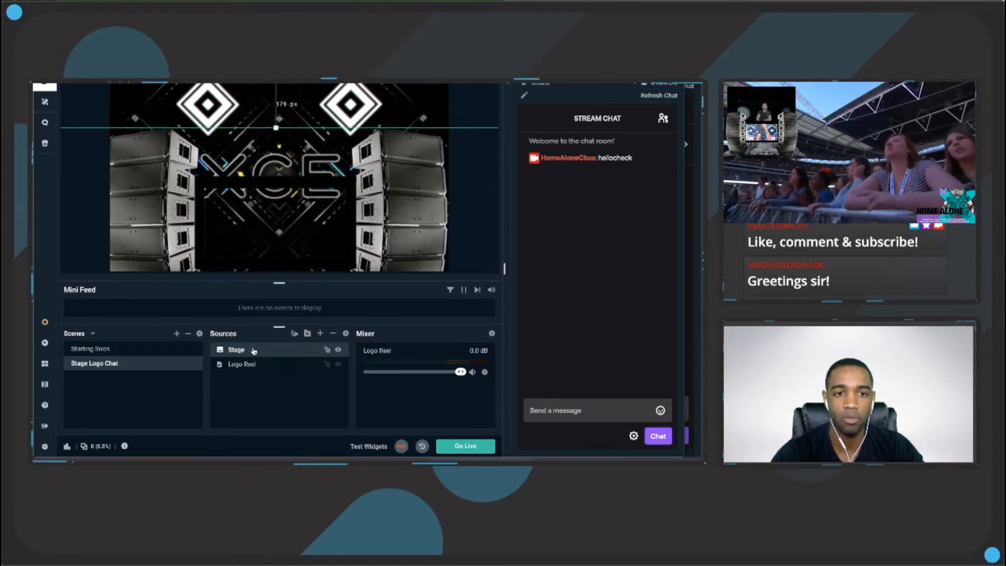
pyautogui.press('Down')
pyautogui.press('Down')
pyautogui.press('Down')
pyautogui.press('Down')
pyautogui.press('Down')
pyautogui.press('Down')
pyautogui.press('Down')
pyautogui.press('Down')
pyautogui.press('Down')
pyautogui.press('Down')
pyautogui.press('Down')
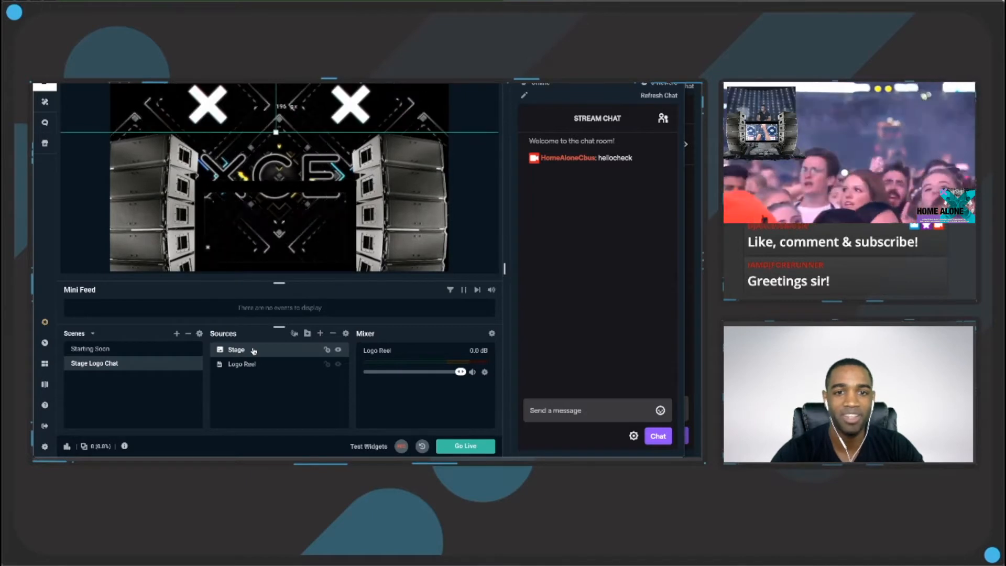
pyautogui.press('Down')
pyautogui.press('Down')
pyautogui.press('Down')
pyautogui.press('Down')
pyautogui.press('Down')
pyautogui.press('Down')
pyautogui.press('Down')
pyautogui.press('Down')
pyautogui.press('Down')
pyautogui.press('Down')
pyautogui.press('Down')
pyautogui.press('Down')
pyautogui.press('Down')
pyautogui.press('Down')
pyautogui.press('Down')
pyautogui.press('Down')
pyautogui.press('Down')
pyautogui.press('Down')
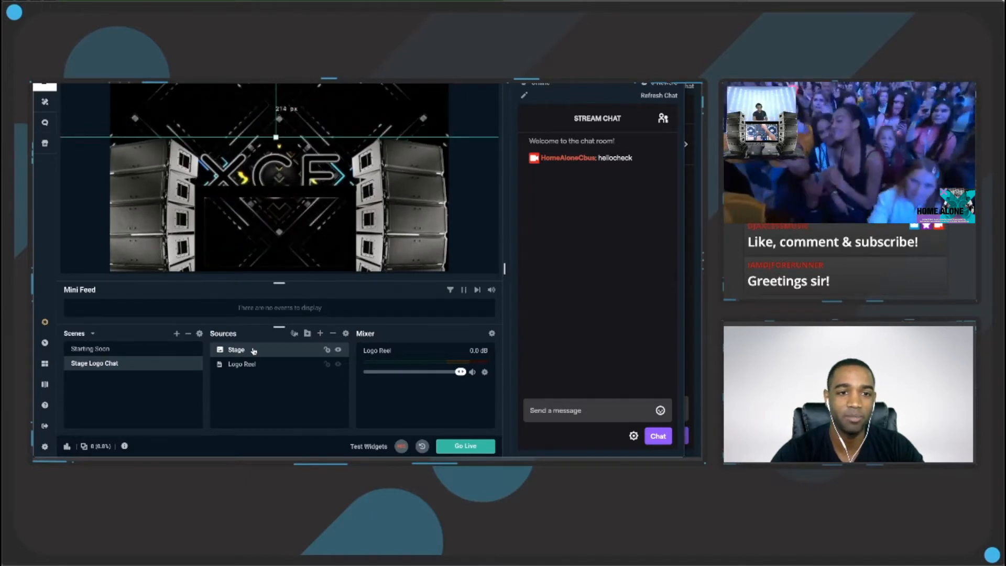
pyautogui.click(278, 182)
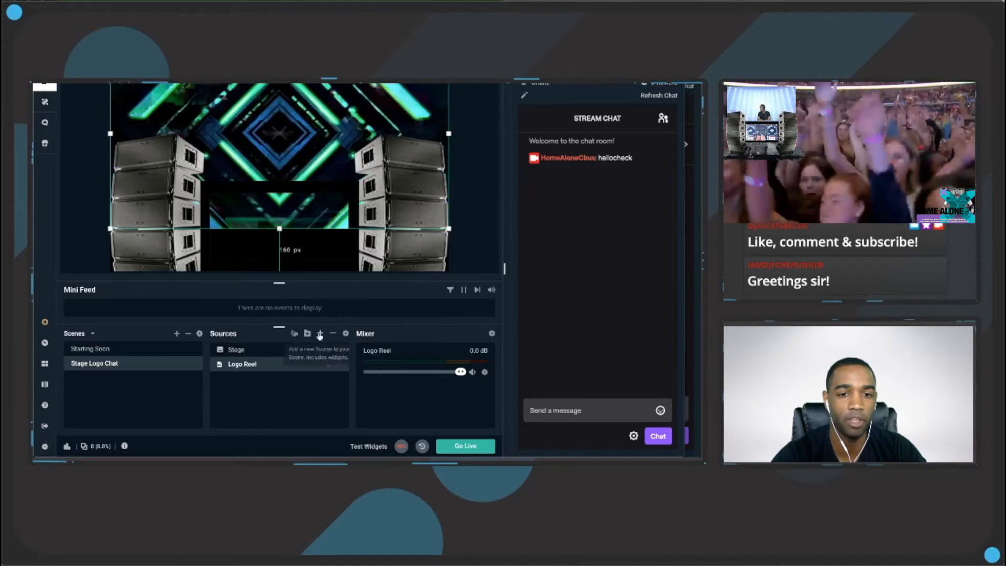
# Add a new Image source named Black to the Stage Logo Chat scene
pyautogui.click(319, 333)
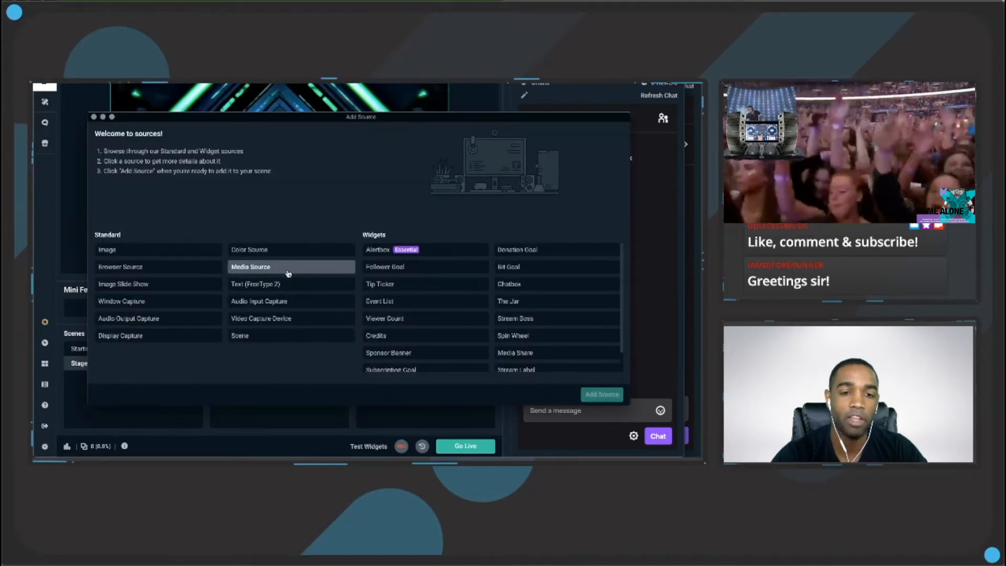
pyautogui.click(183, 253)
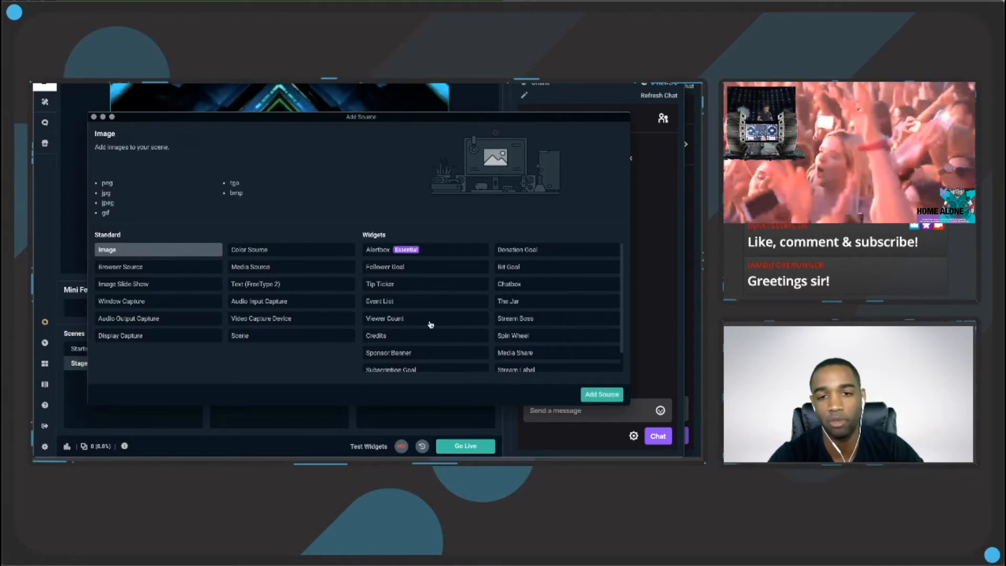
pyautogui.click(601, 394)
pyautogui.click(316, 319)
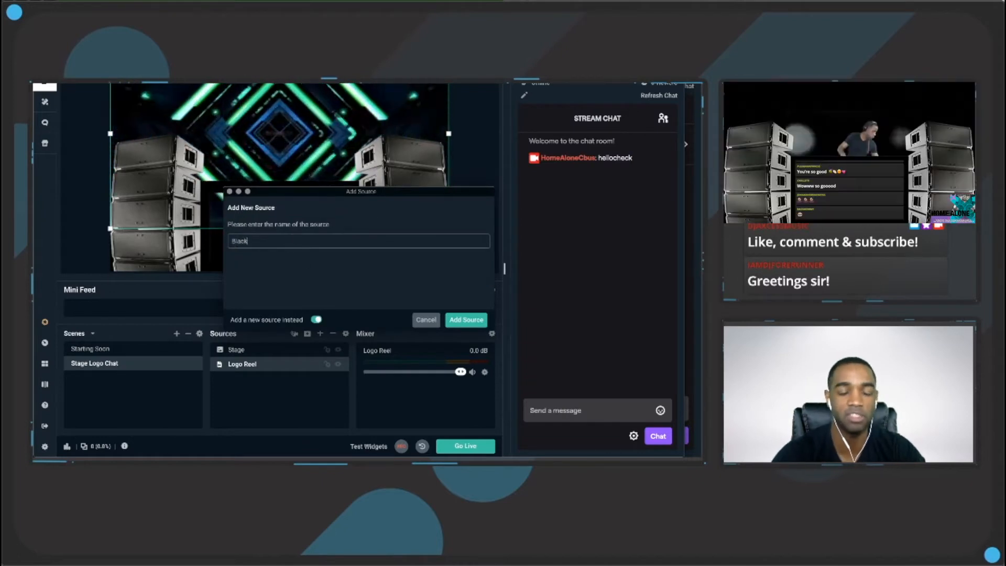
pyautogui.click(472, 319)
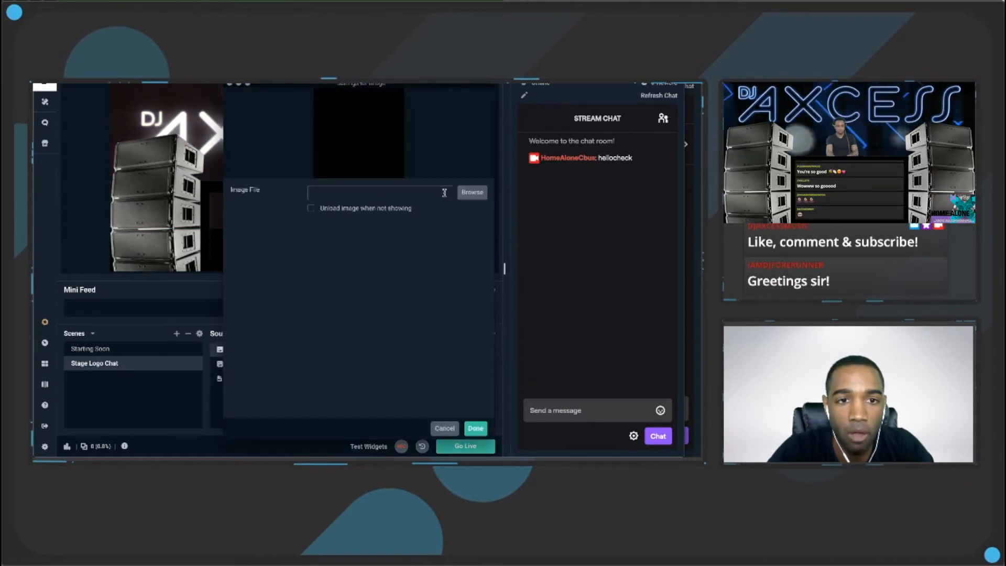
# Load black rectangle.jpg from the THEME folder inside Twitch's Graphics folder as the Black source's image file
pyautogui.click(468, 195)
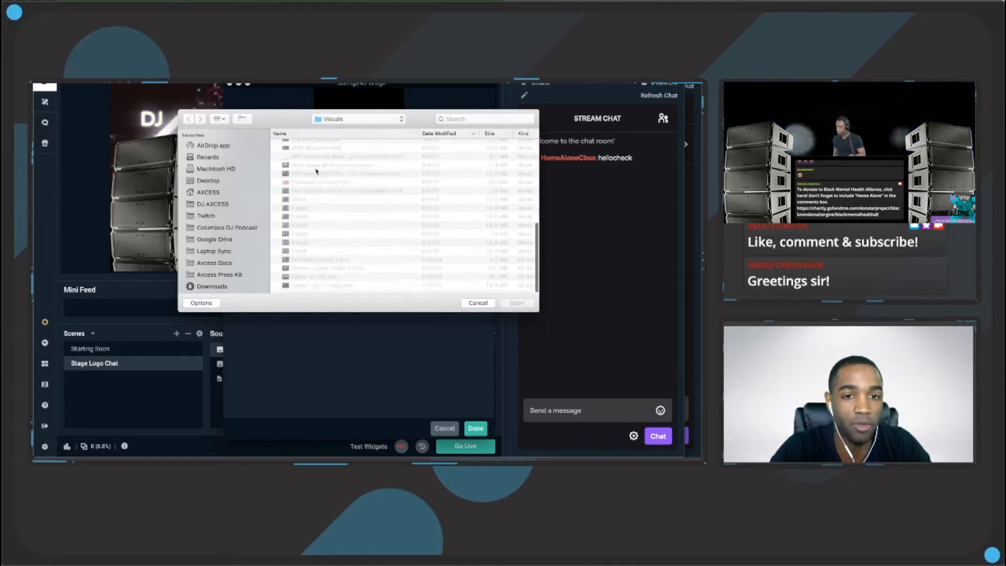
pyautogui.click(354, 118)
pyautogui.click(356, 128)
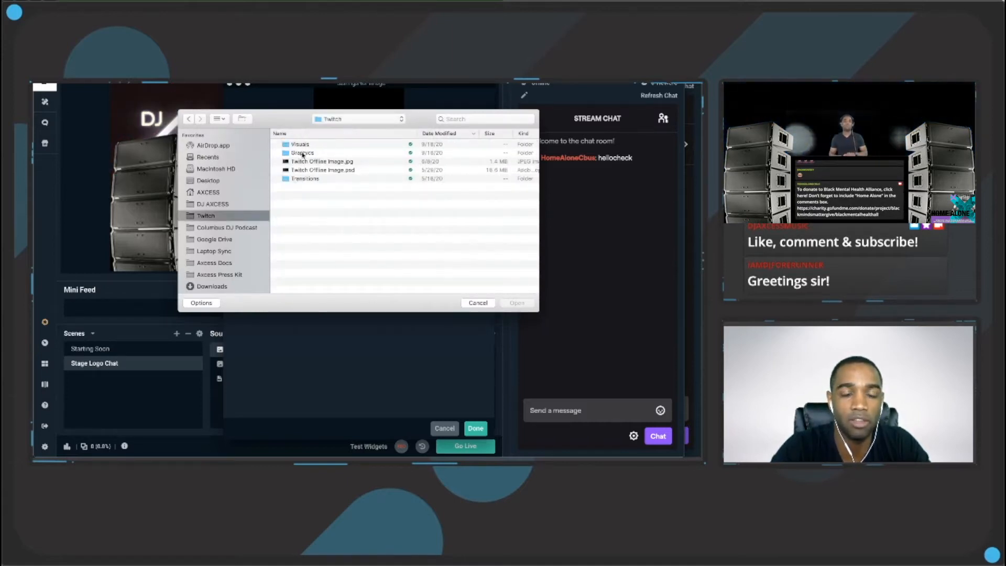
pyautogui.doubleClick(303, 153)
pyautogui.doubleClick(300, 170)
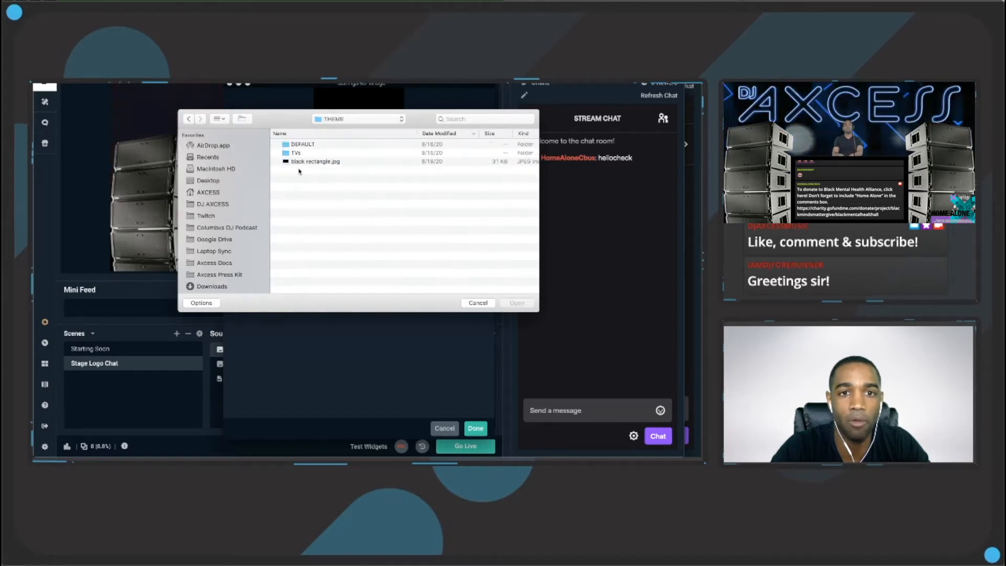
pyautogui.doubleClick(300, 162)
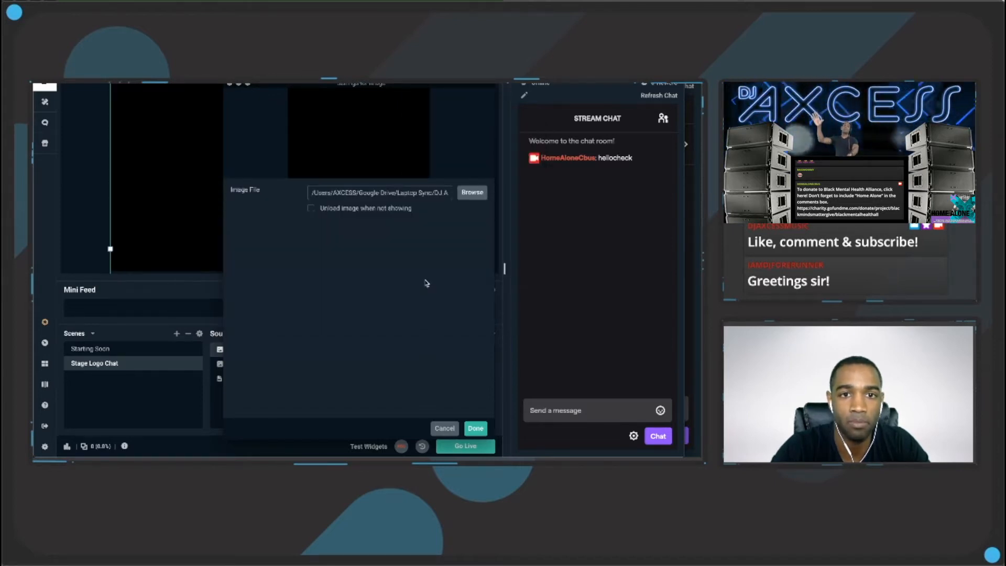
pyautogui.click(476, 428)
# Shrink the black rectangle and fit it between the two speaker stacks, about 378 px below the canvas's upper edge
pyautogui.moveTo(111, 83); pyautogui.dragTo(214, 195)
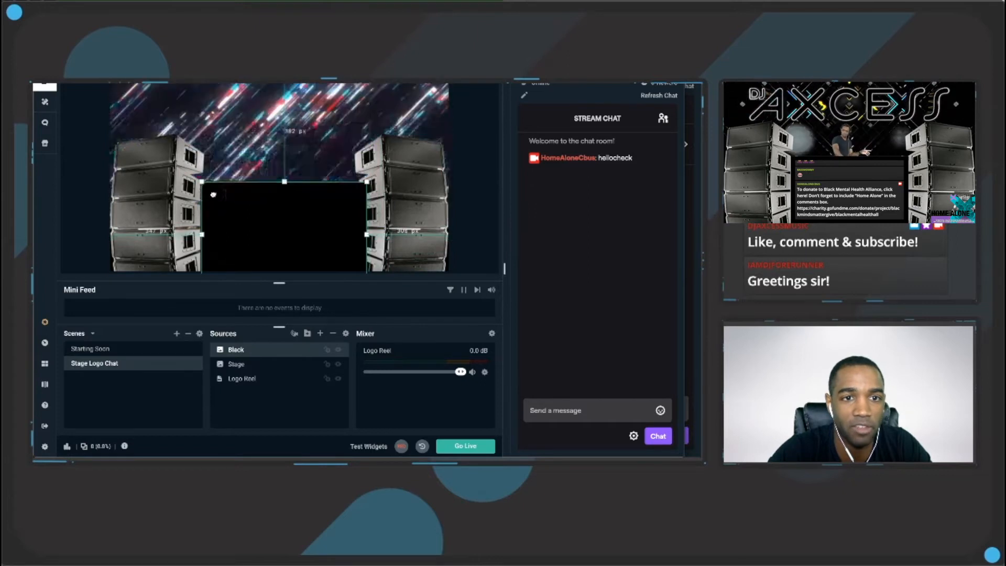
pyautogui.moveTo(366, 183); pyautogui.dragTo(321, 197)
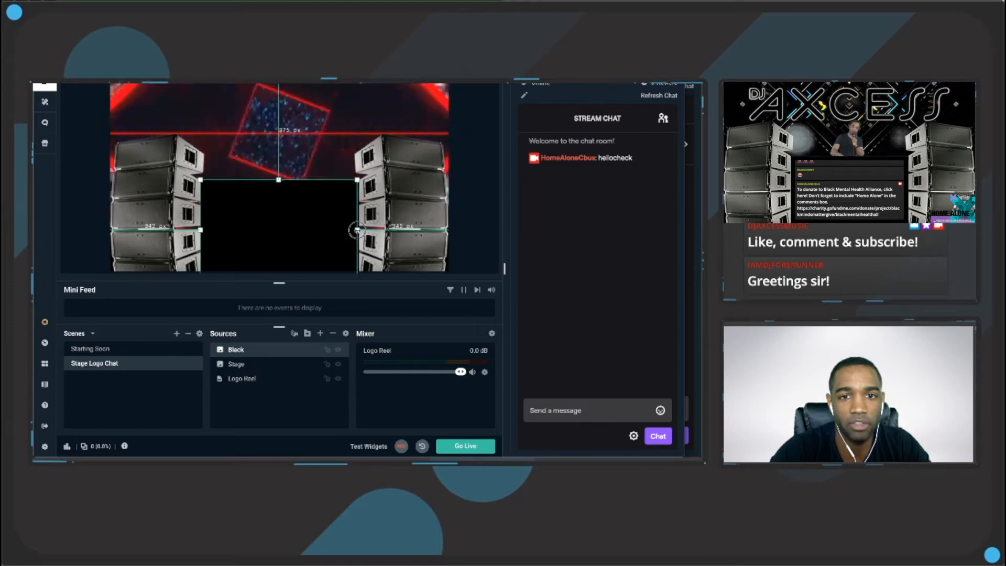
pyautogui.moveTo(356, 229); pyautogui.dragTo(331, 213)
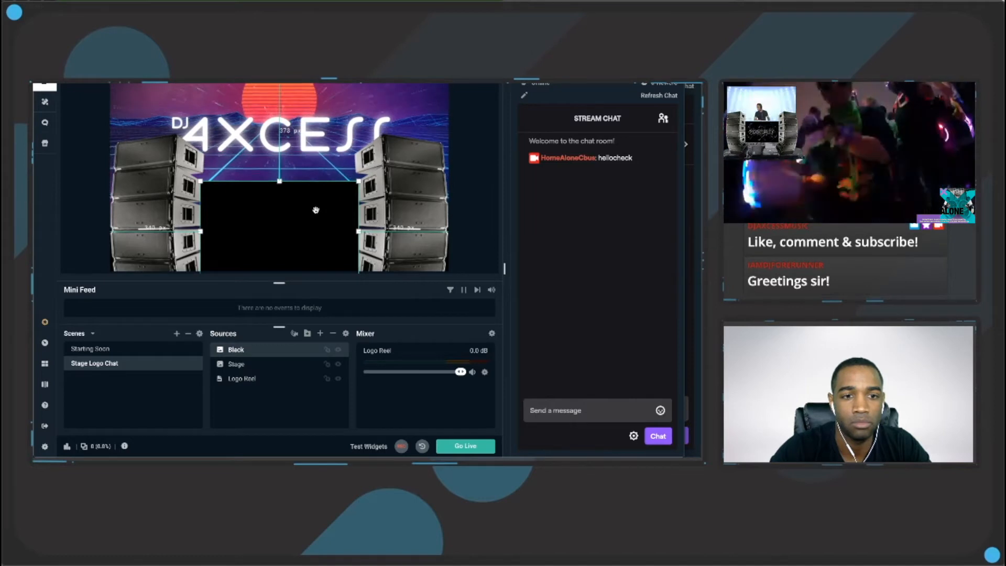
pyautogui.moveTo(281, 181); pyautogui.dragTo(281, 179)
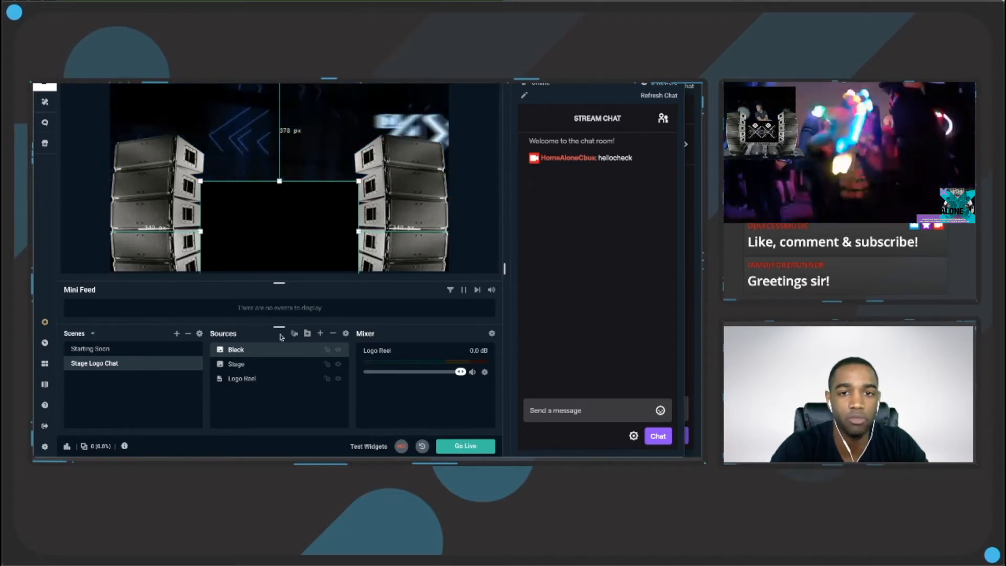
# Select the Logo Reel source and move its video up to about 240 px above the canvas's lower edge
pyautogui.click(276, 370)
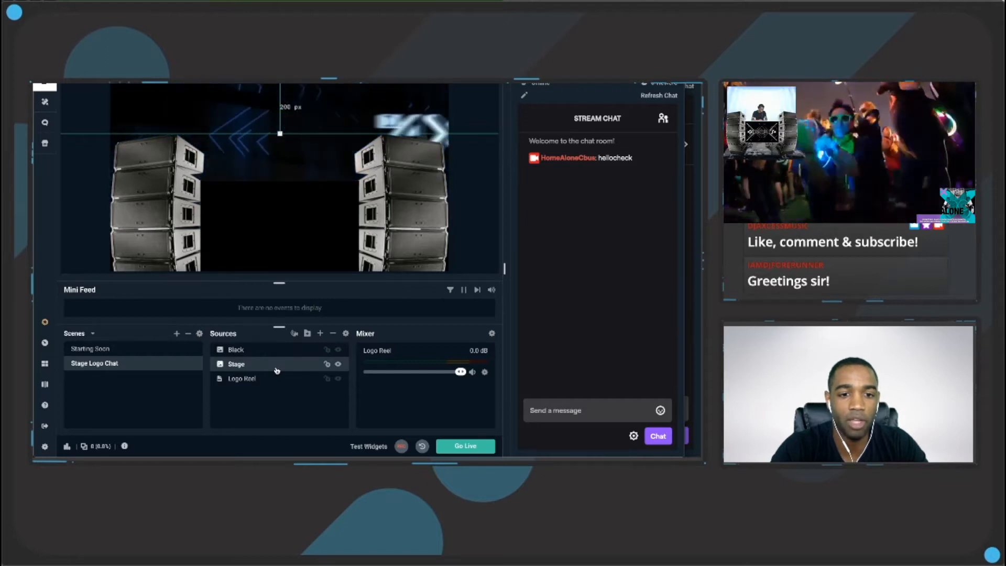
pyautogui.click(276, 378)
pyautogui.moveTo(287, 205); pyautogui.dragTo(292, 186)
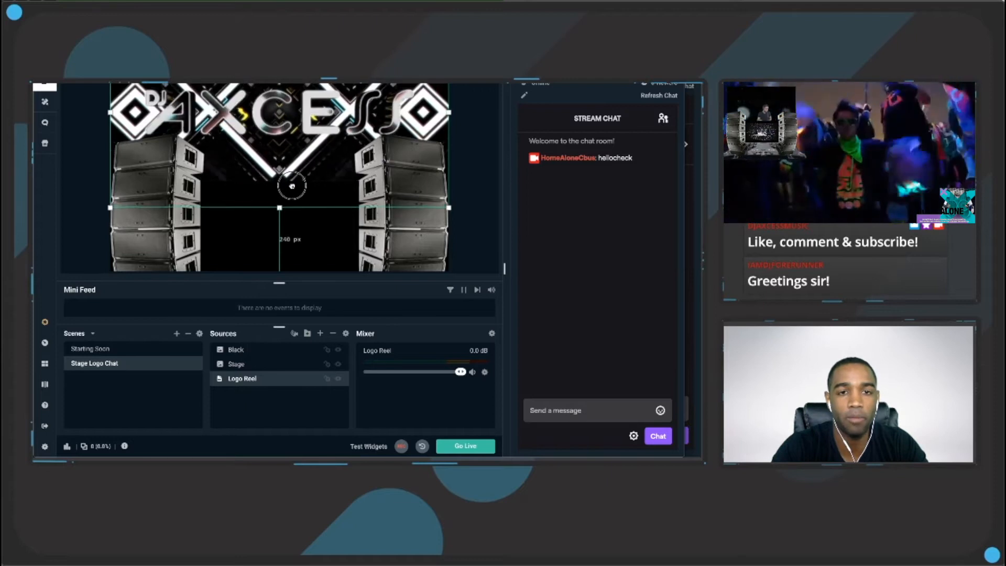
# Add a Chatbox widget to the scene as a source under its default name
pyautogui.click(320, 334)
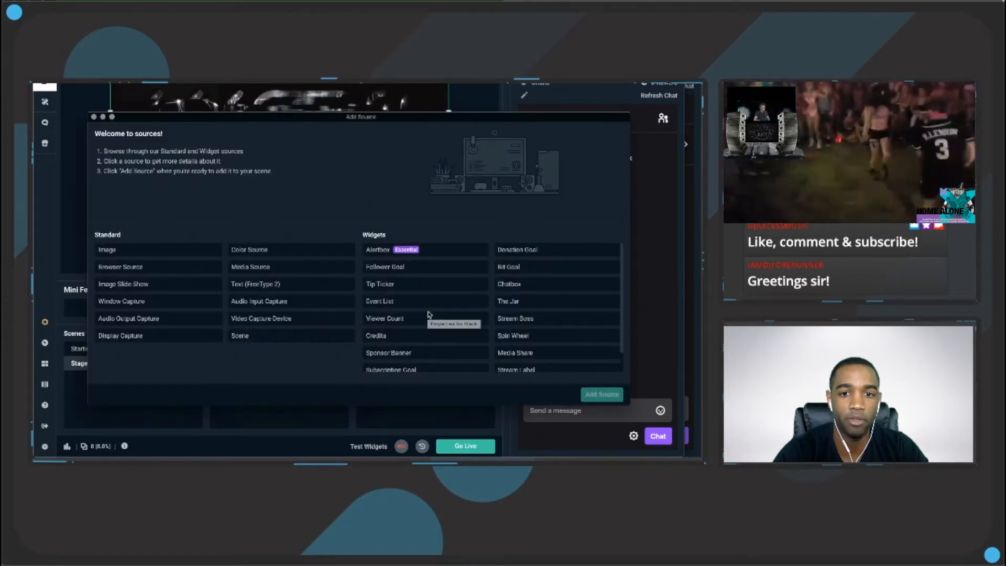
pyautogui.click(555, 284)
pyautogui.click(602, 394)
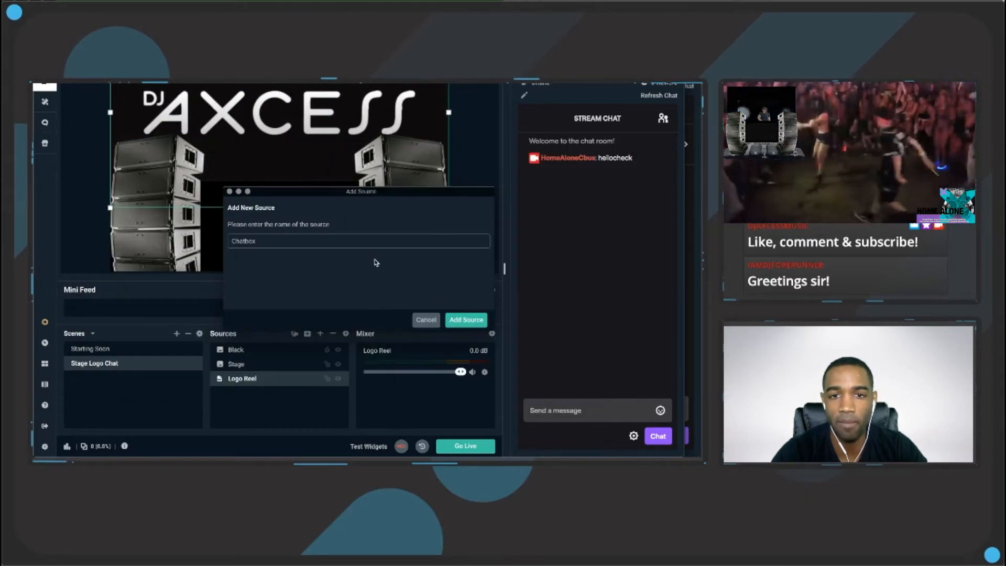
pyautogui.click(465, 320)
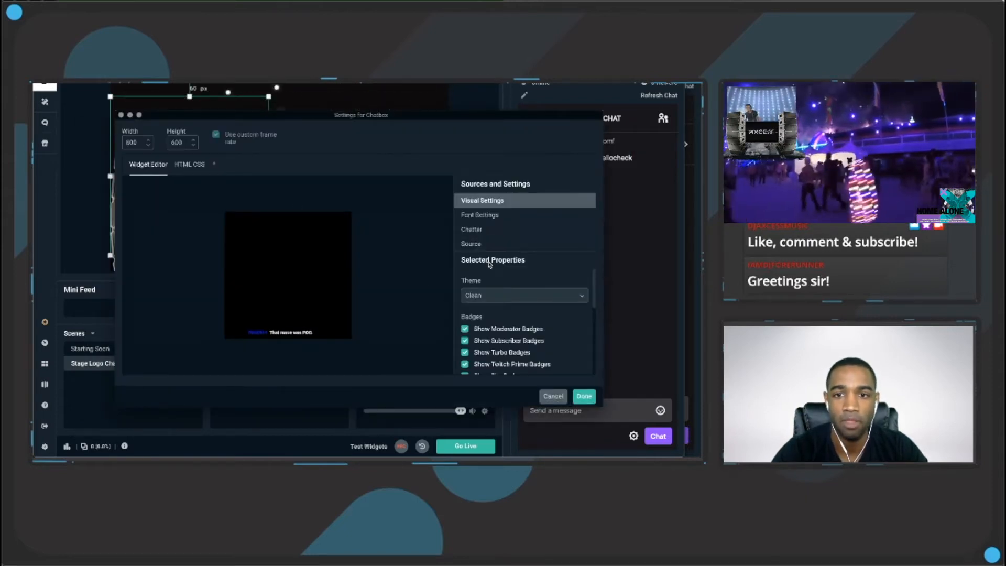
# Set the Chatbox to always show messages and disable shutting down the source when not visible
pyautogui.scroll(-5, 497, 295)
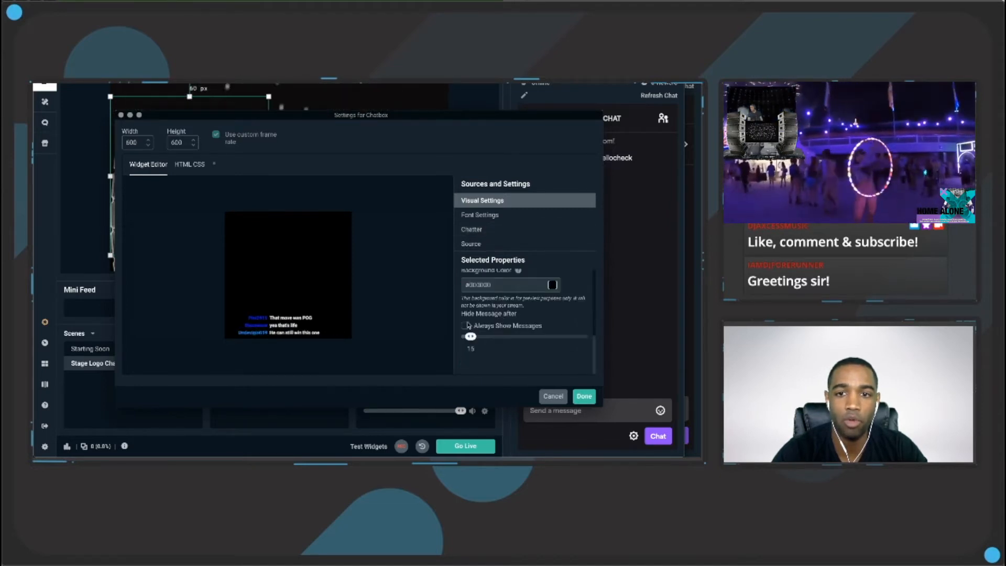
pyautogui.click(465, 325)
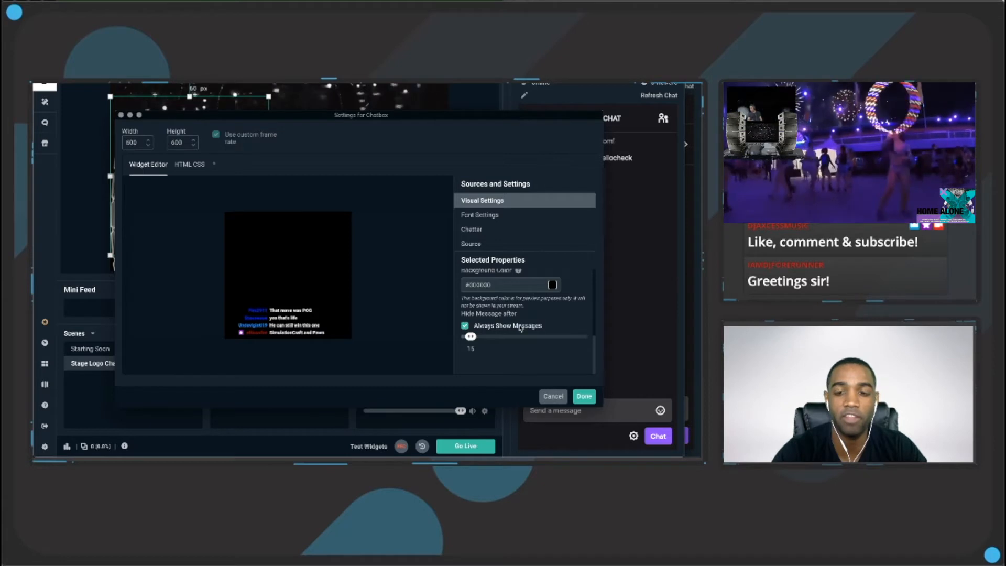
pyautogui.scroll(5, 519, 328)
pyautogui.click(475, 244)
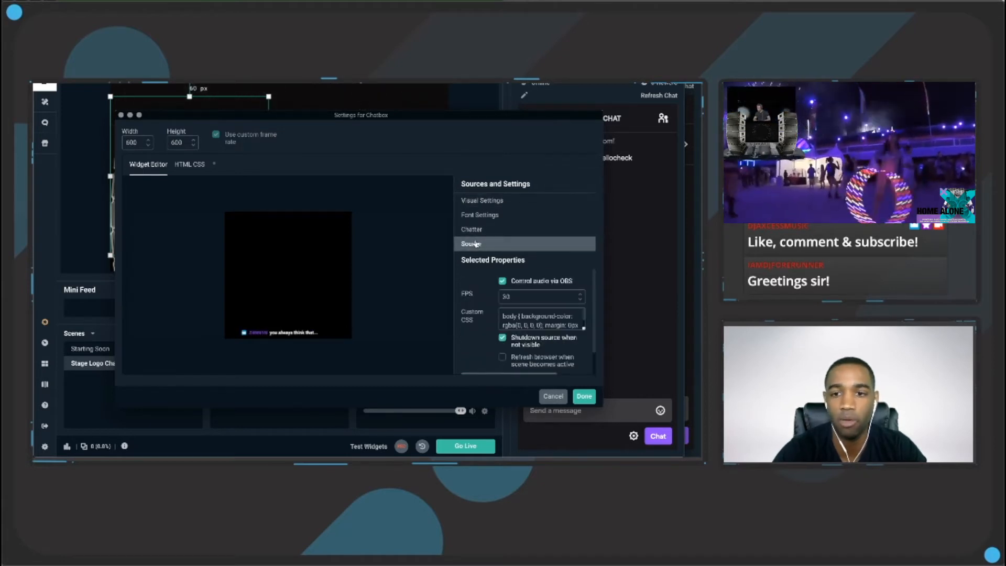
pyautogui.scroll(-1, 464, 294)
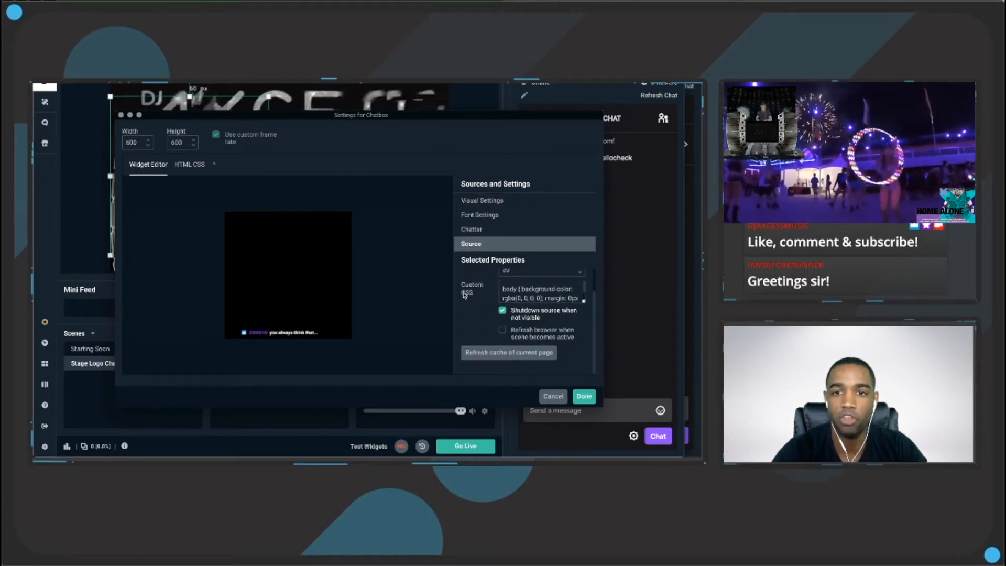
pyautogui.click(503, 311)
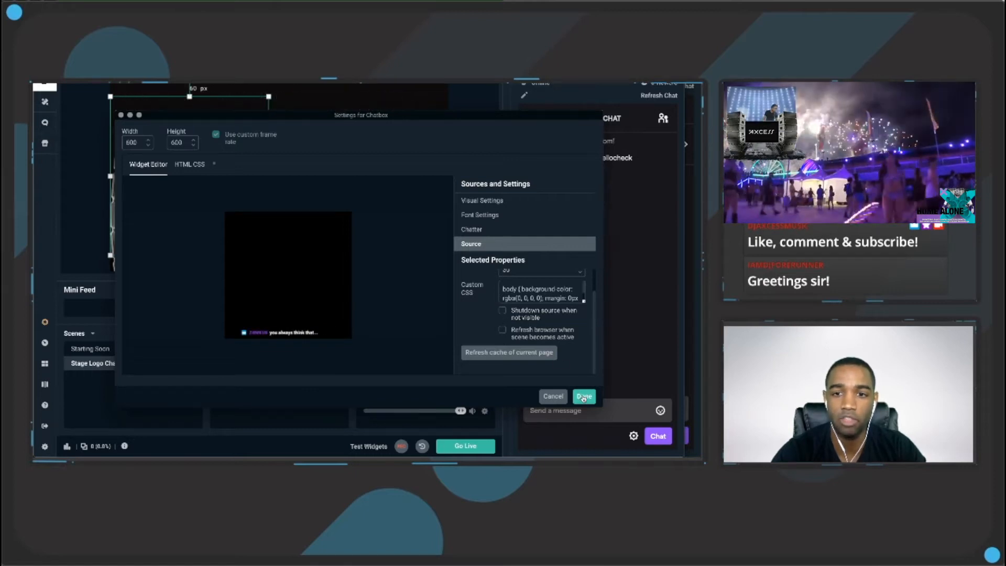
pyautogui.click(583, 397)
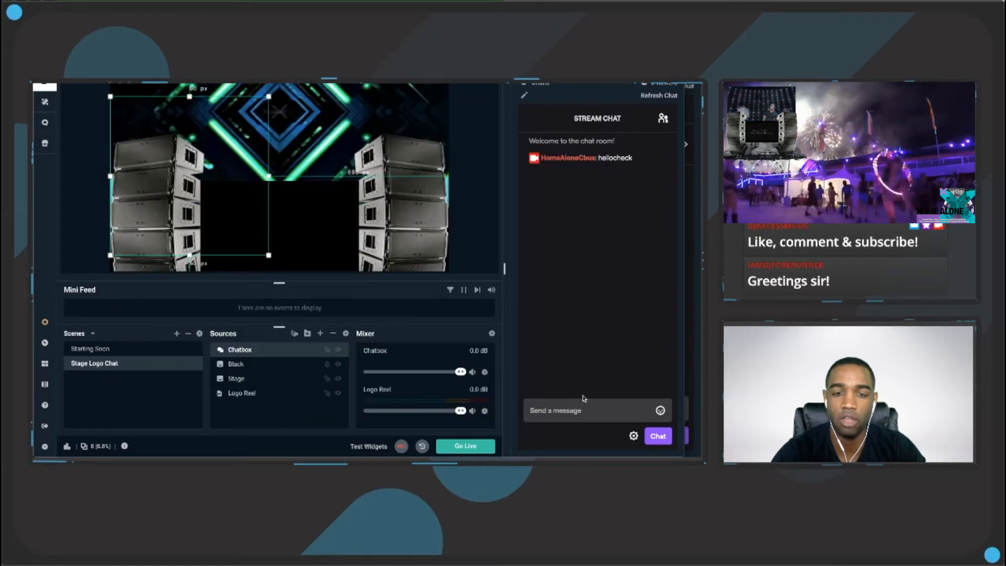
# Place the Chatbox over the black rectangle, slightly reduced, about 352 px from the canvas's left edge and 128 px from its upper edge
pyautogui.moveTo(219, 197); pyautogui.dragTo(309, 215)
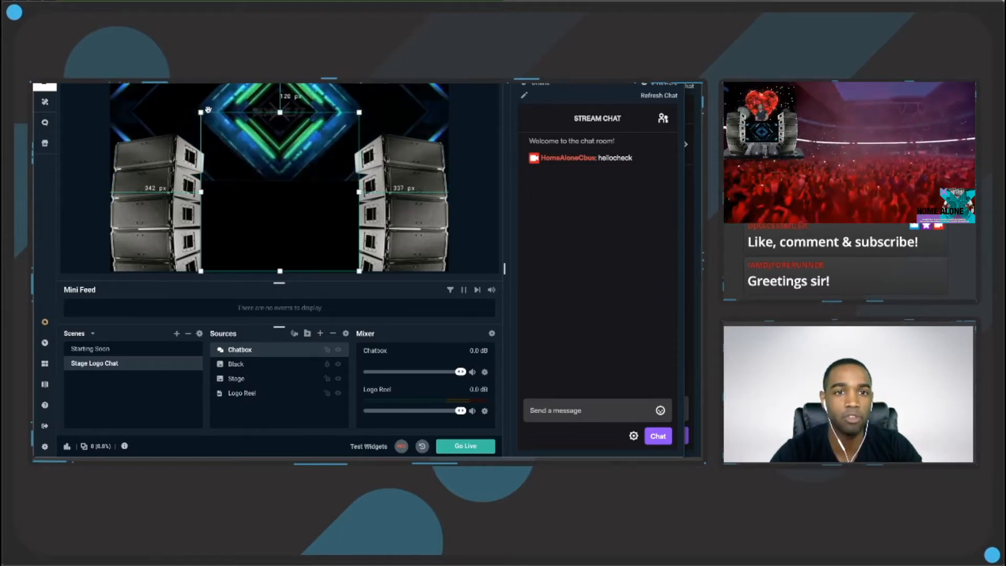
pyautogui.moveTo(201, 111); pyautogui.dragTo(205, 118)
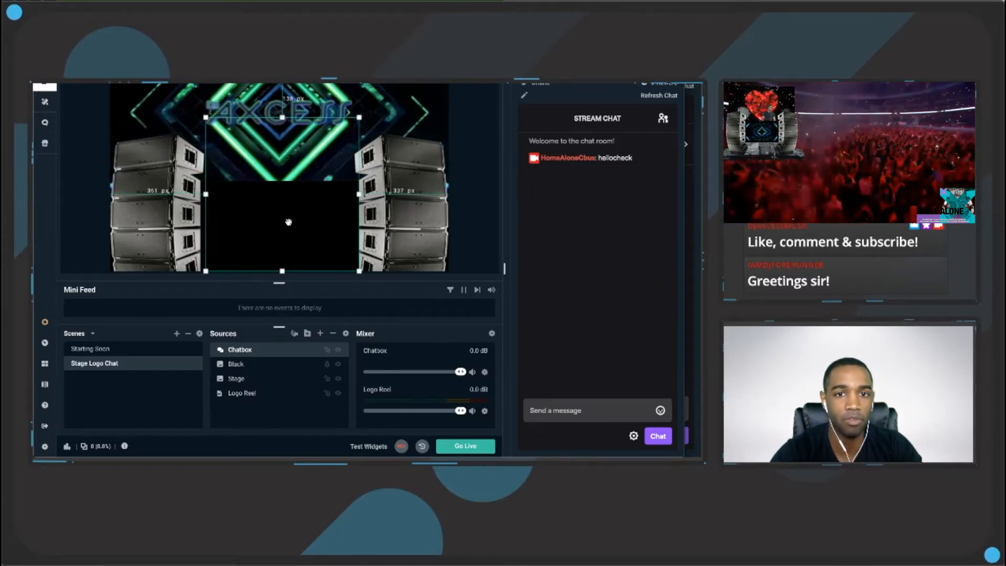
pyautogui.press('Left')
pyautogui.press('Left')
pyautogui.press('Left')
pyautogui.press('Left')
pyautogui.press('Left')
pyautogui.press('Left')
pyautogui.press('Left')
pyautogui.press('Left')
pyautogui.press('Left')
pyautogui.press('Up')
pyautogui.press('Up')
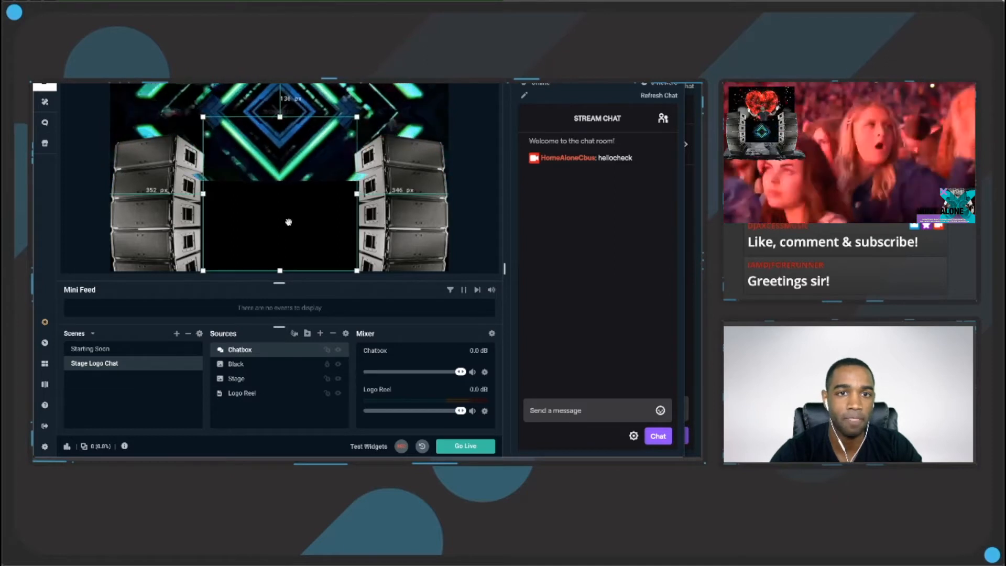
pyautogui.press('Up')
pyautogui.press('Up')
pyautogui.press('Up')
pyautogui.press('Up')
pyautogui.press('Up')
pyautogui.press('Up')
pyautogui.press('Up')
pyautogui.press('Up')
pyautogui.press('Up')
pyautogui.press('Up')
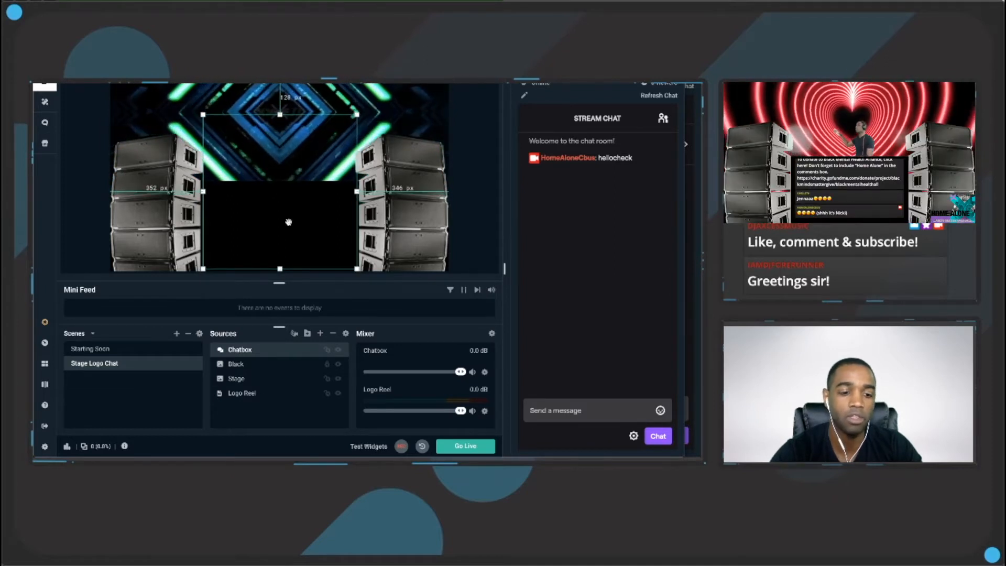
# Lower the Chatbox's upper edge to fit the black rectangle, and nudge the box to about 350 px from the left and 392 px from the top
pyautogui.moveTo(280, 120); pyautogui.dragTo(280, 184)
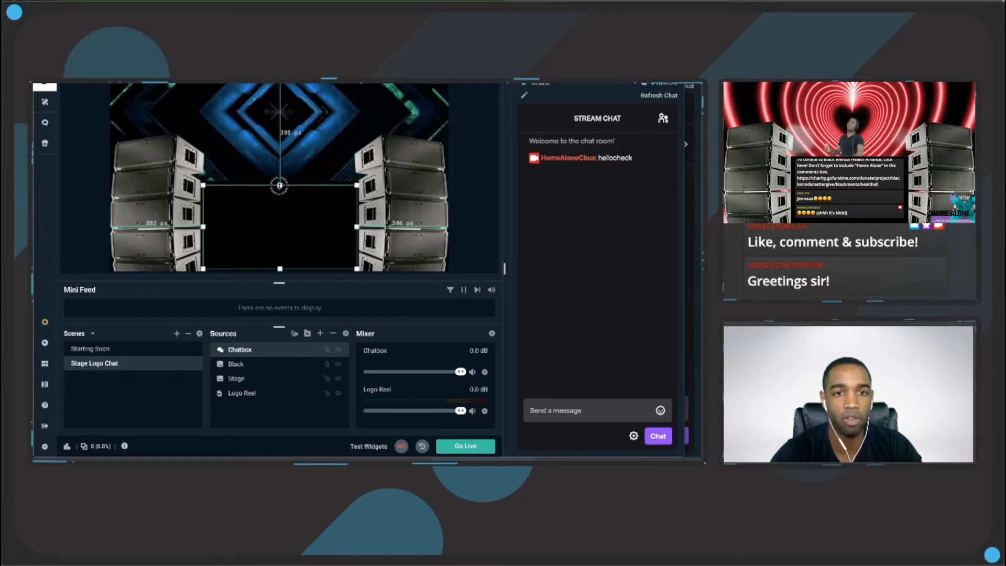
pyautogui.press('Left')
pyautogui.press('Left')
pyautogui.press('Left')
pyautogui.press('Up')
pyautogui.press('Up')
pyautogui.press('Up')
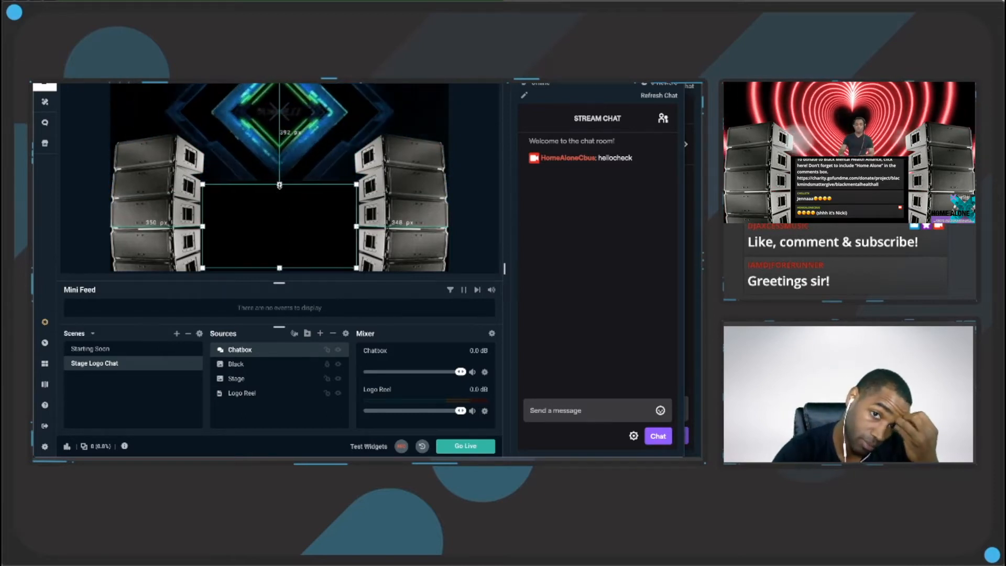
pyautogui.press('Right')
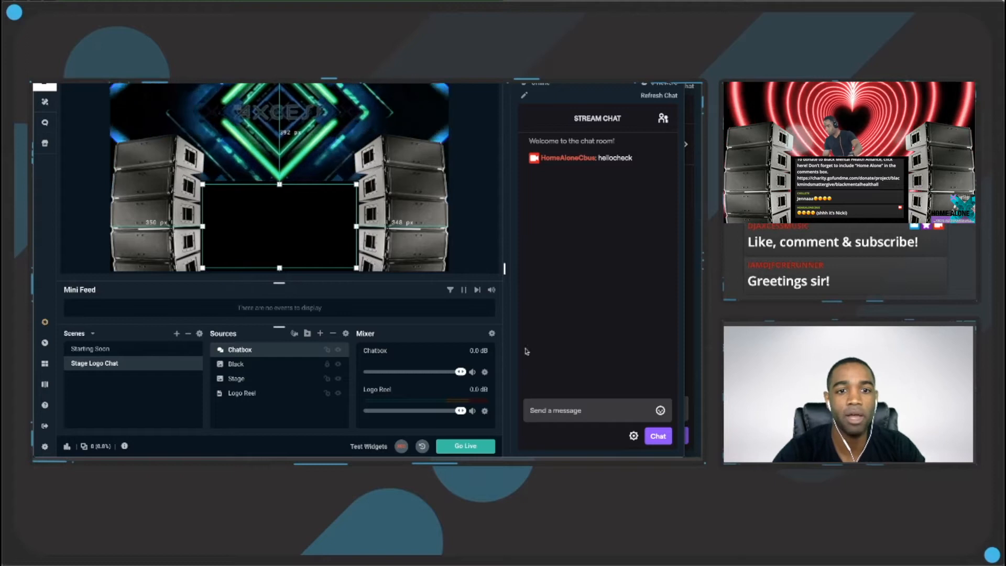
# Send the test message "check 1 2" in the stream chat
pyautogui.click(556, 409)
pyautogui.write('c')
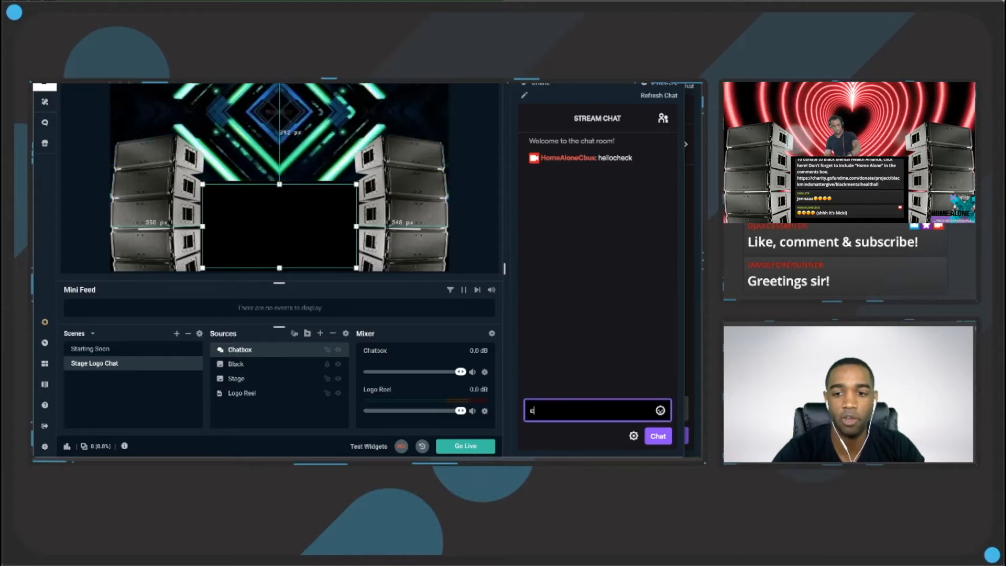
pyautogui.write('heck 1 2')
pyautogui.press('Return')
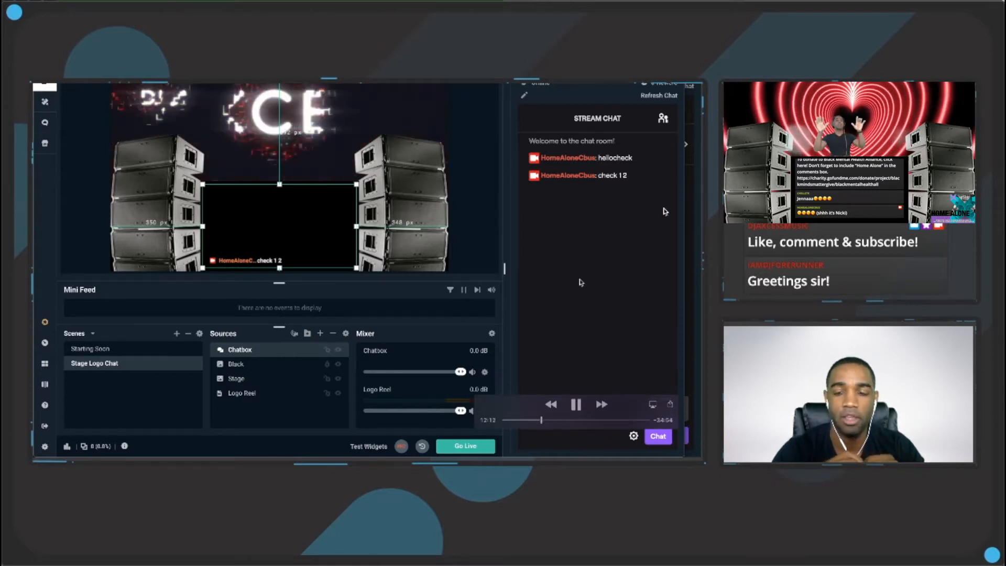
# Set the Chatbox's visual theme to Boxed and accept the settings
pyautogui.doubleClick(286, 351)
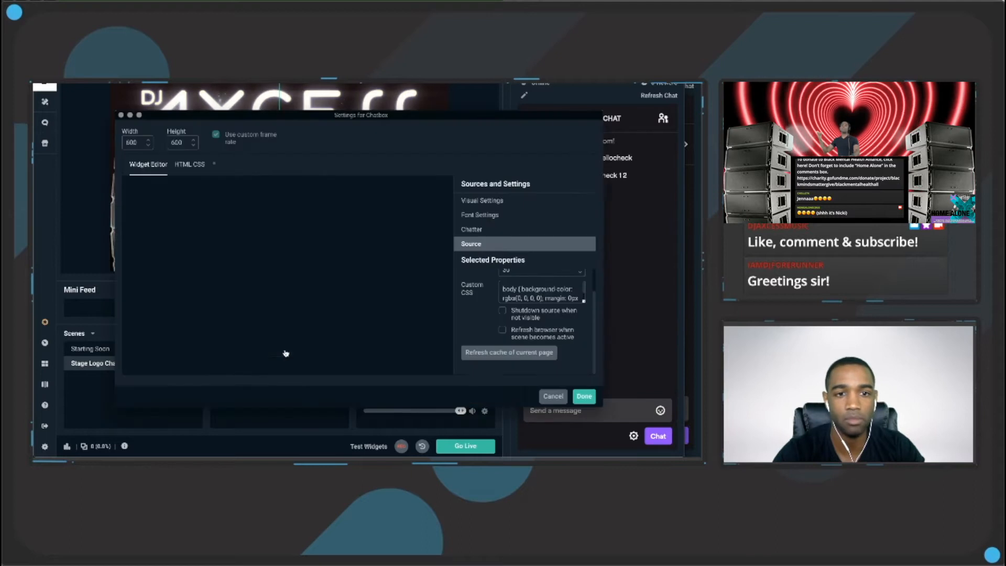
pyautogui.click(486, 216)
pyautogui.click(482, 201)
pyautogui.scroll(-3, 511, 293)
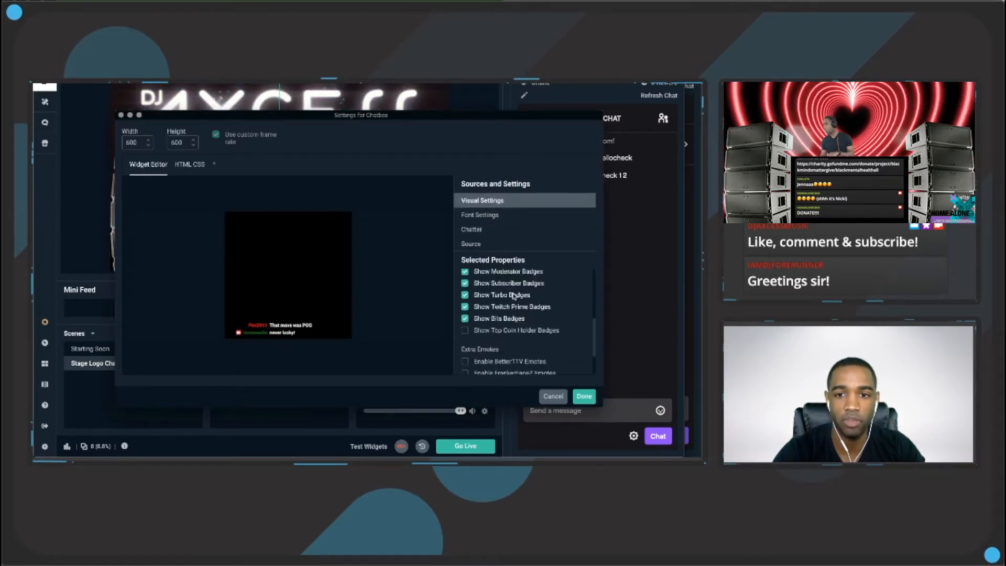
pyautogui.scroll(3, 507, 304)
pyautogui.click(504, 295)
pyautogui.click(490, 329)
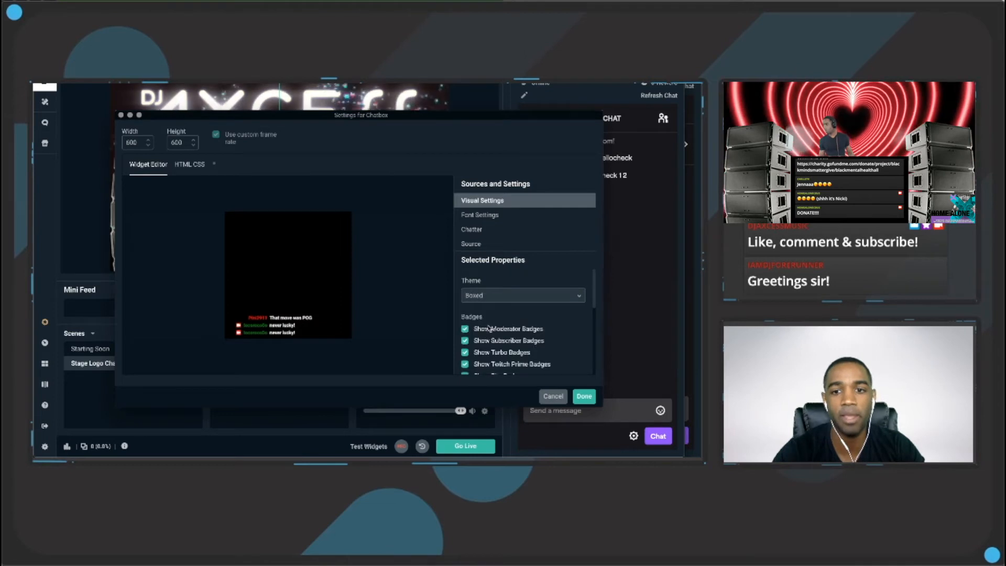
pyautogui.click(584, 396)
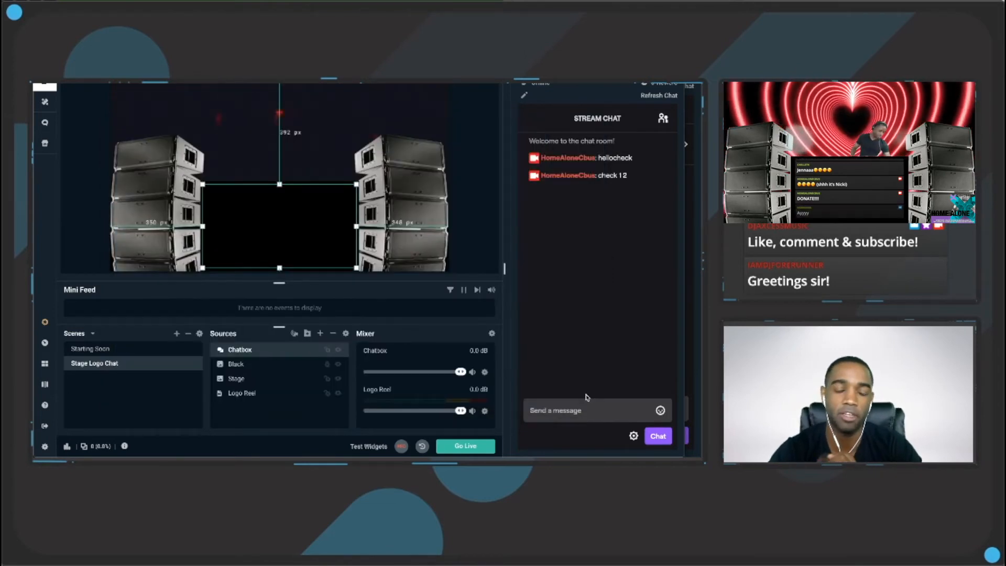
# Send the test messages "check 12" and "aww yeahhhhh" in the stream chat, and lock the Chatbox source
pyautogui.click(580, 411)
pyautogui.write('check 12')
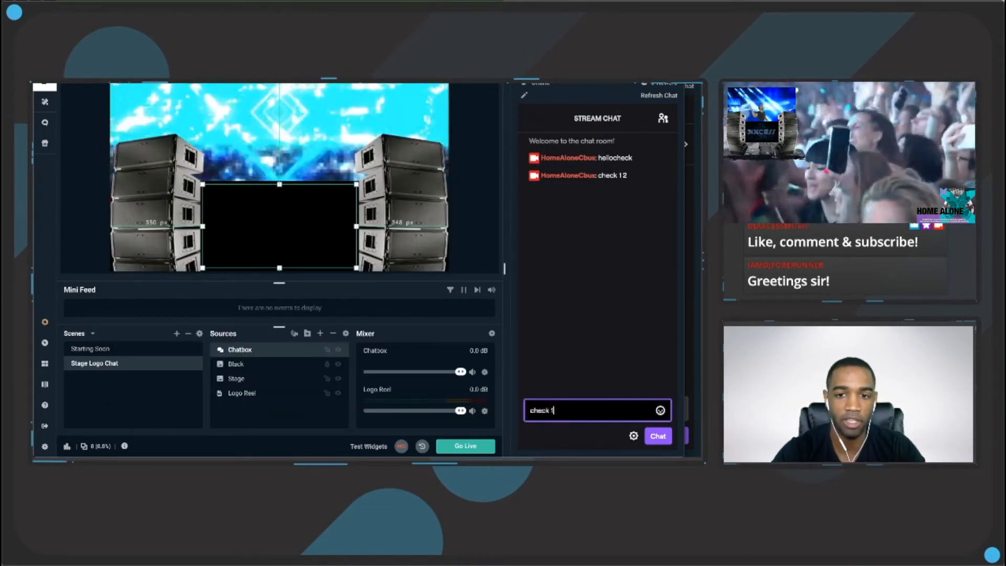
pyautogui.press('Return')
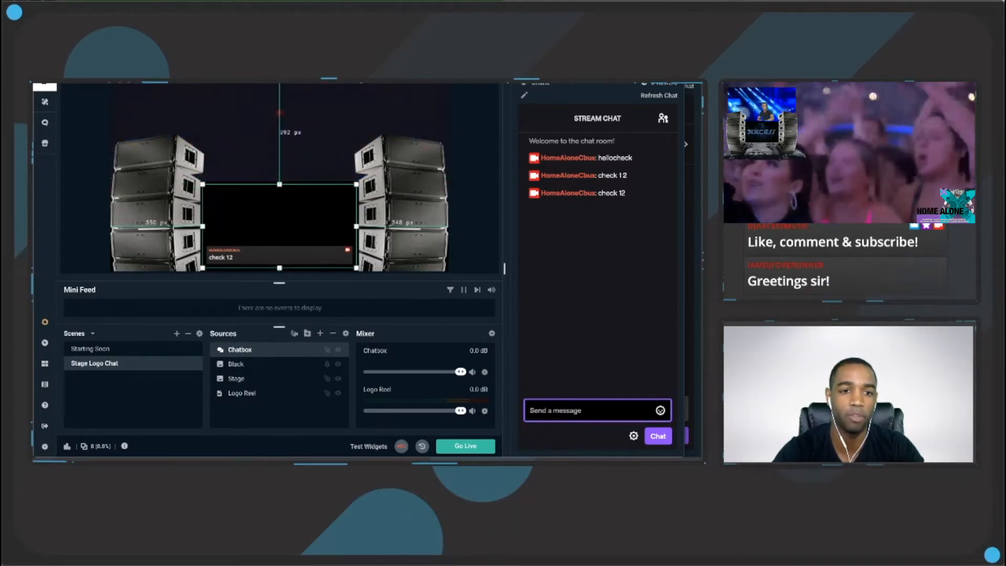
pyautogui.write('aww yeahhhhh')
pyautogui.press('Return')
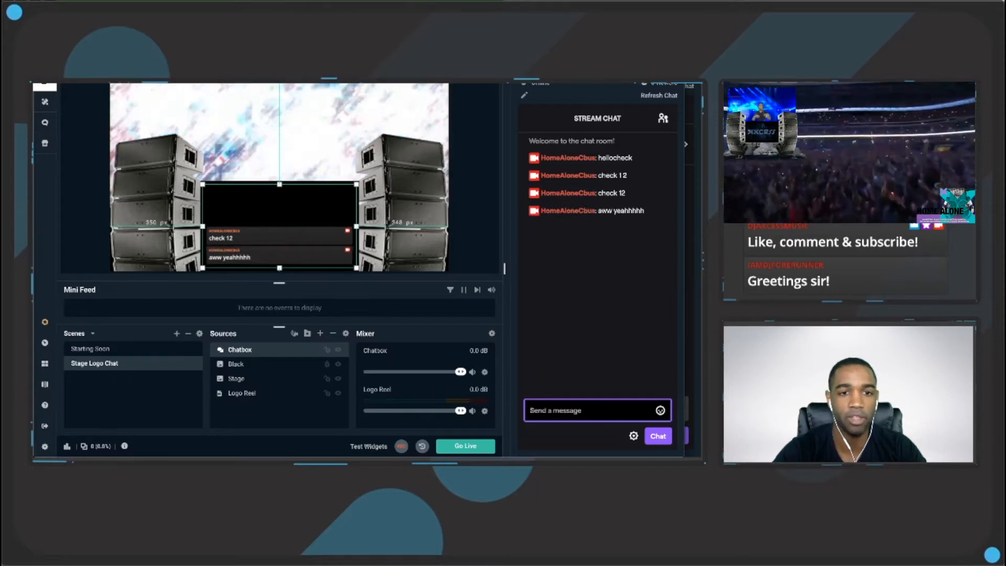
pyautogui.click(326, 350)
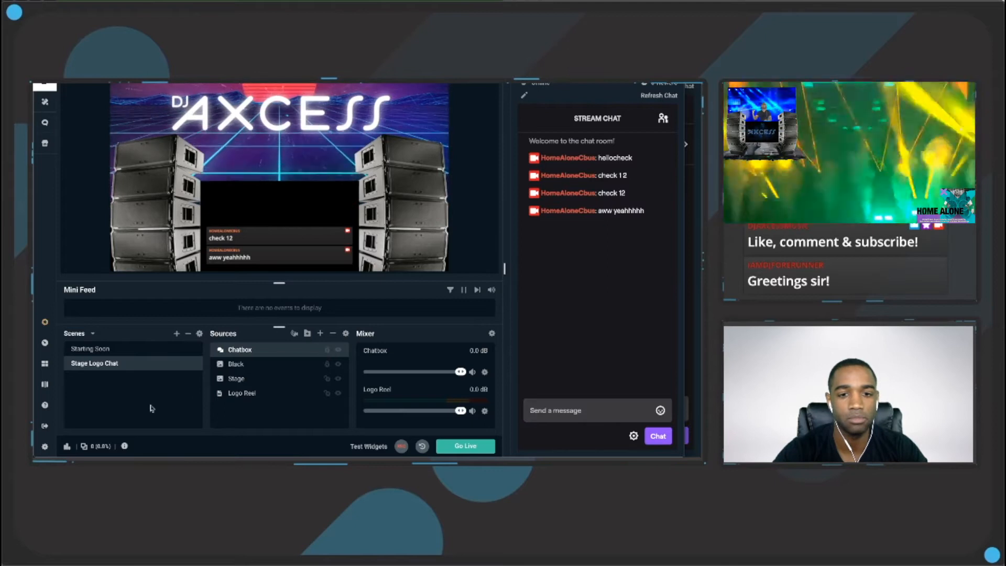
# Duplicate the Stage Logo Chat scene under the name Closeup Logo VJ
pyautogui.rightClick(161, 369)
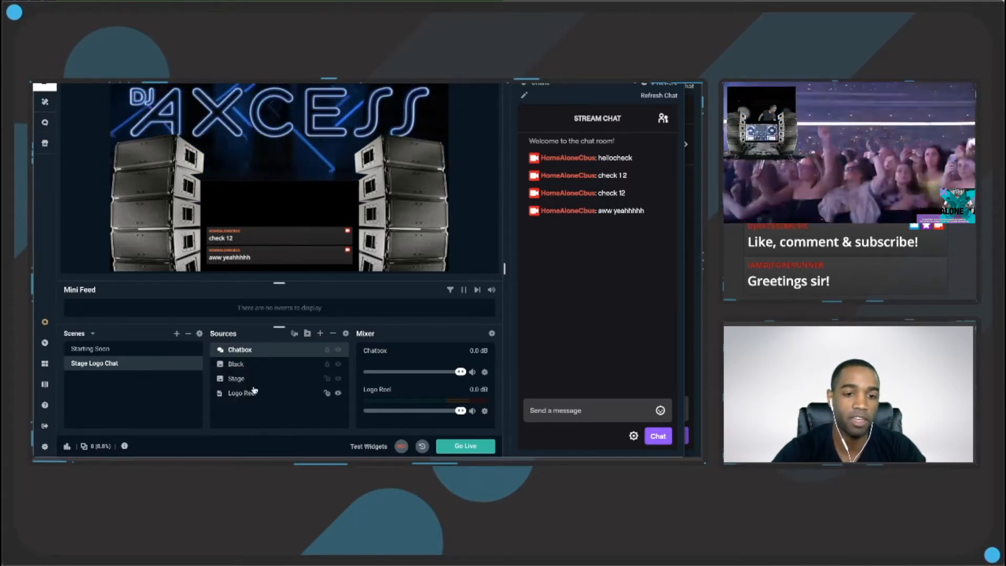
pyautogui.click(248, 394)
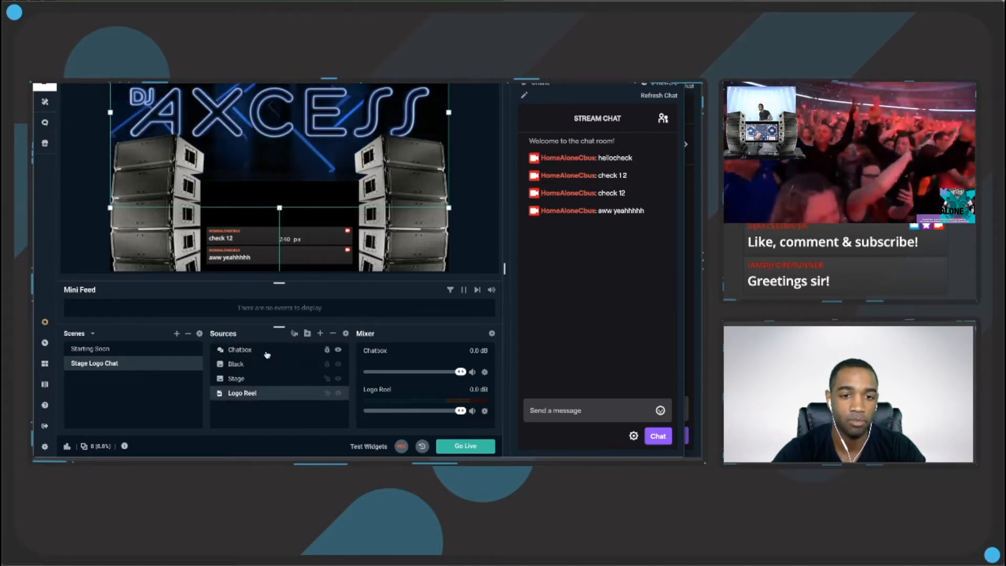
pyautogui.rightClick(140, 364)
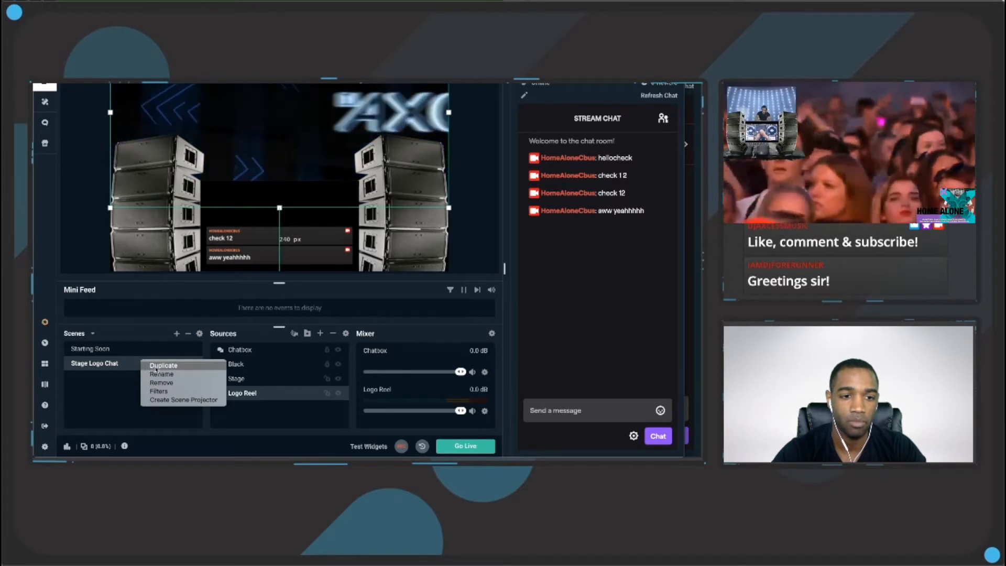
pyautogui.click(157, 365)
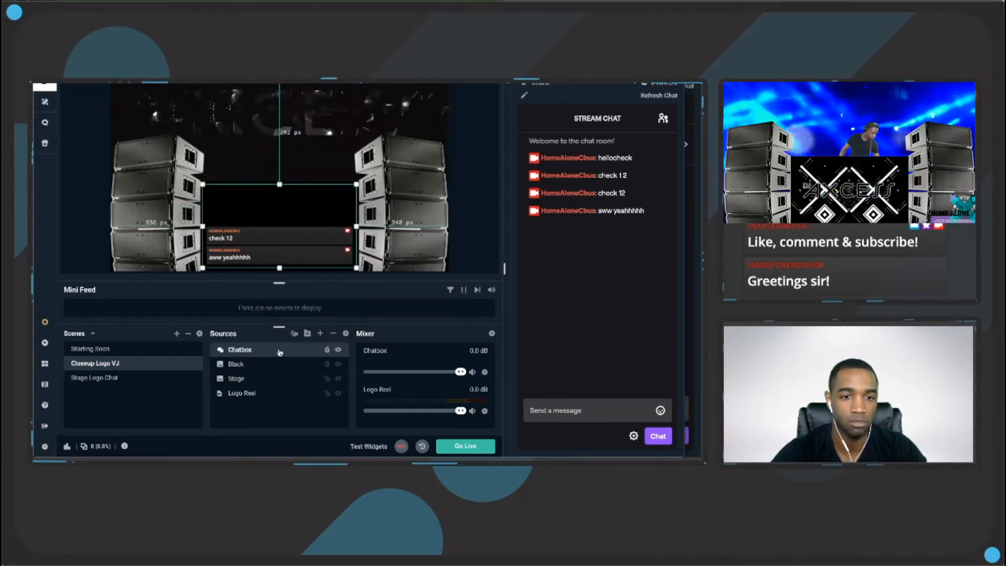
# Remove the Chatbox source from the Closeup Logo VJ scene
pyautogui.rightClick(278, 350)
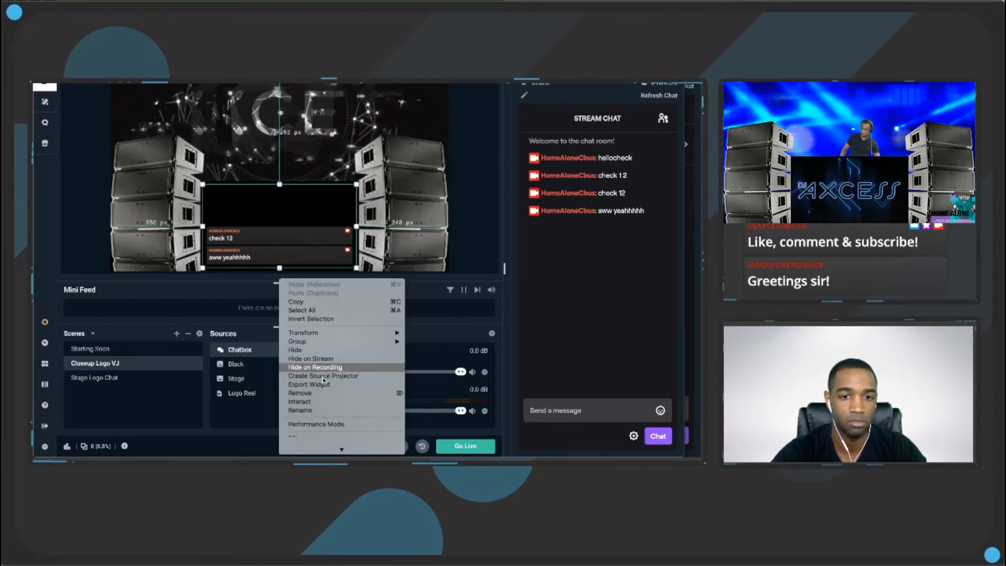
pyautogui.click(300, 393)
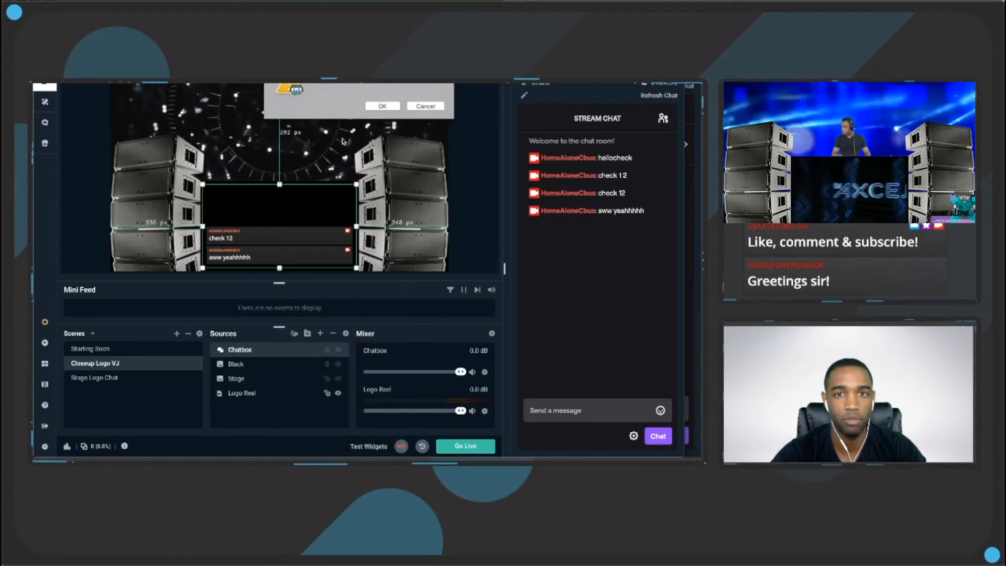
pyautogui.click(382, 106)
# Shrink the Logo Reel onto the black rectangle, about 390 px from the canvas's upper edge, and bring it above the Black source
pyautogui.click(252, 380)
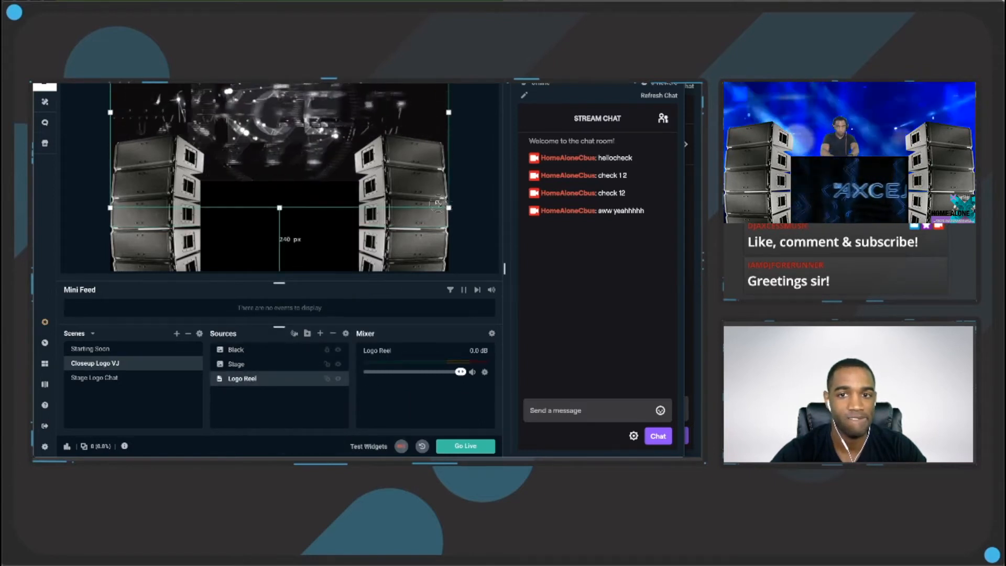
pyautogui.moveTo(449, 208); pyautogui.dragTo(325, 138)
pyautogui.moveTo(265, 123); pyautogui.dragTo(358, 256)
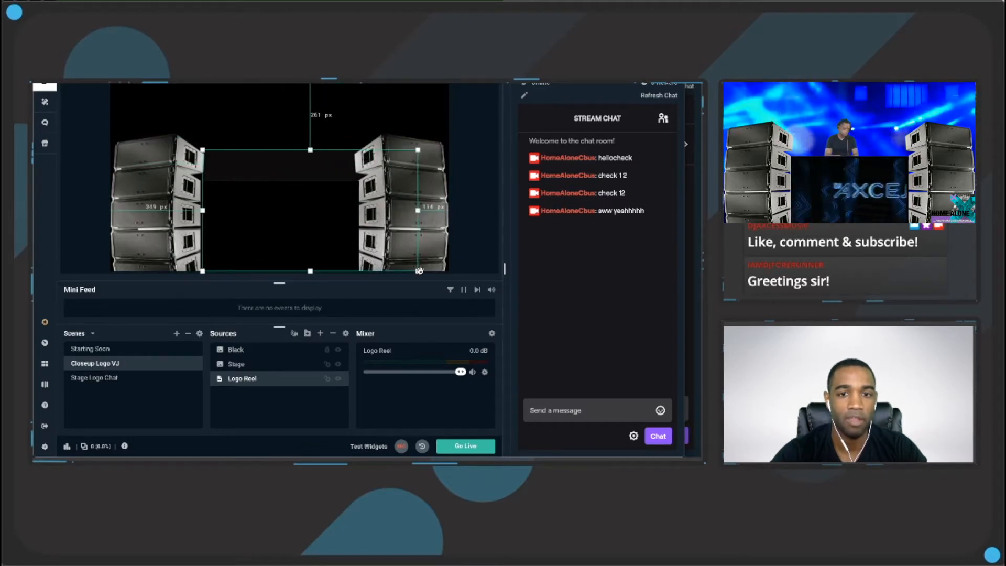
pyautogui.moveTo(419, 270); pyautogui.dragTo(329, 245)
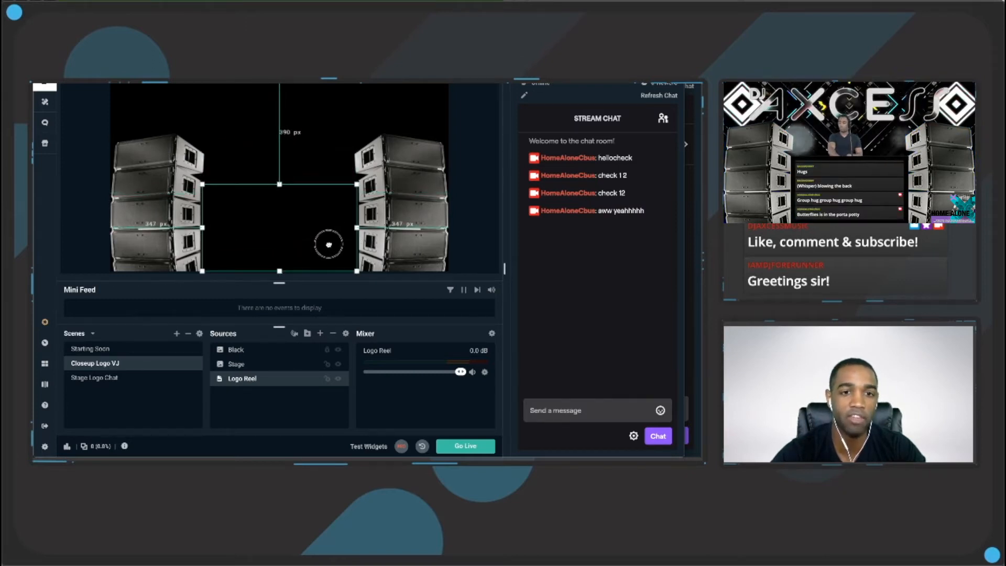
pyautogui.moveTo(266, 378); pyautogui.dragTo(266, 351)
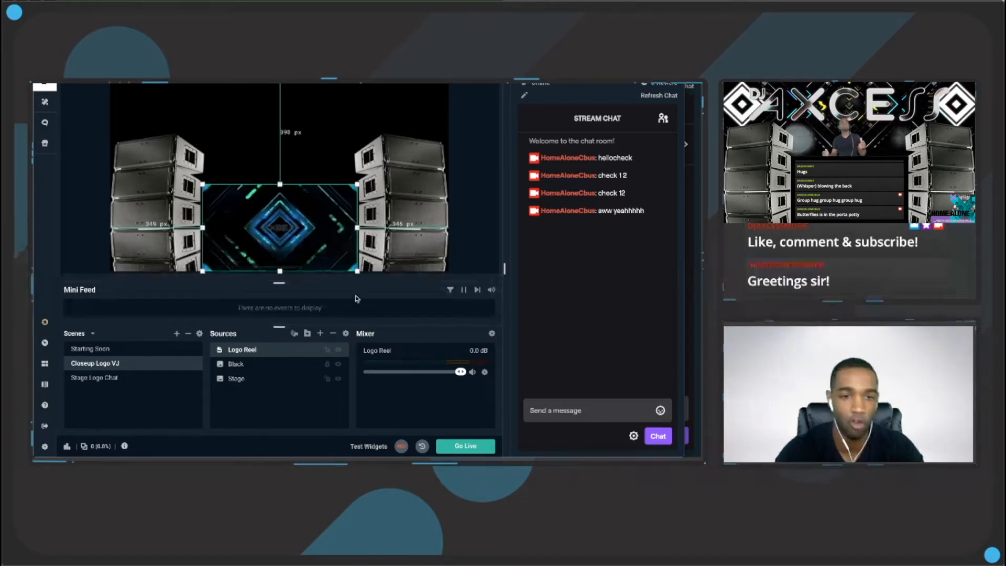
# Reduce the Logo Reel slightly so it fits inside the black rectangle, and lock the source
pyautogui.moveTo(357, 269); pyautogui.dragTo(328, 254)
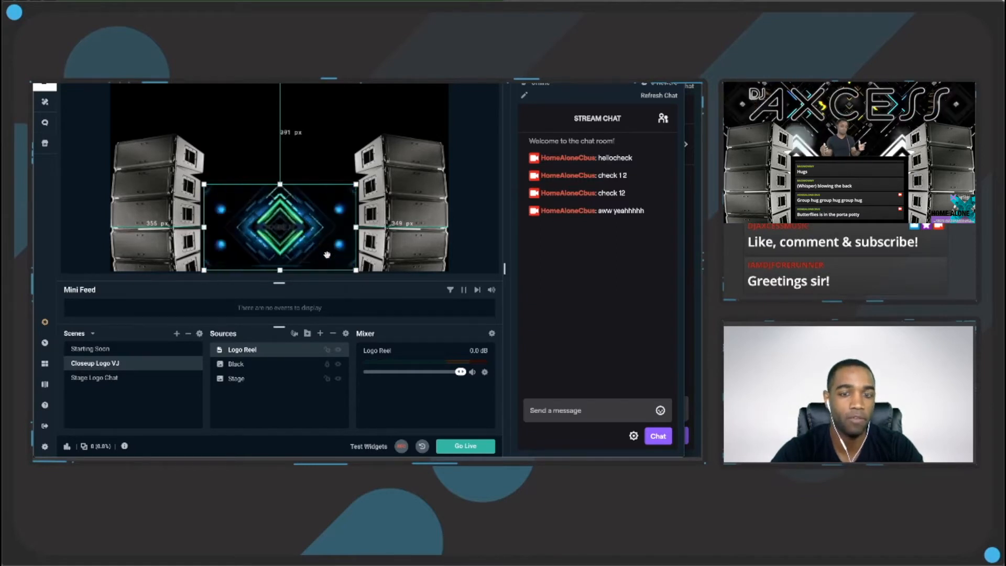
pyautogui.click(326, 350)
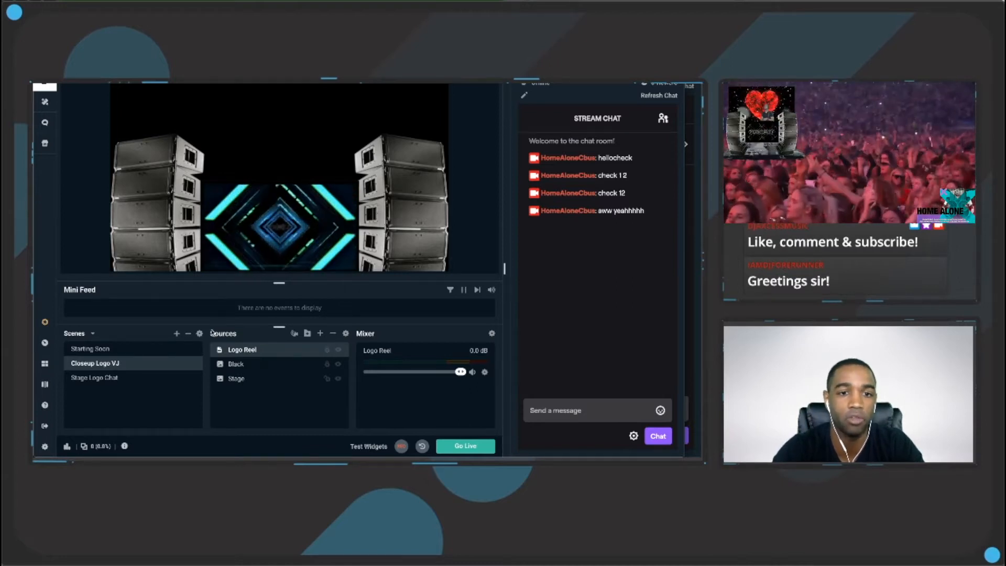
# Add a new Media Source named VJ to the Closeup Logo VJ scene
pyautogui.click(320, 333)
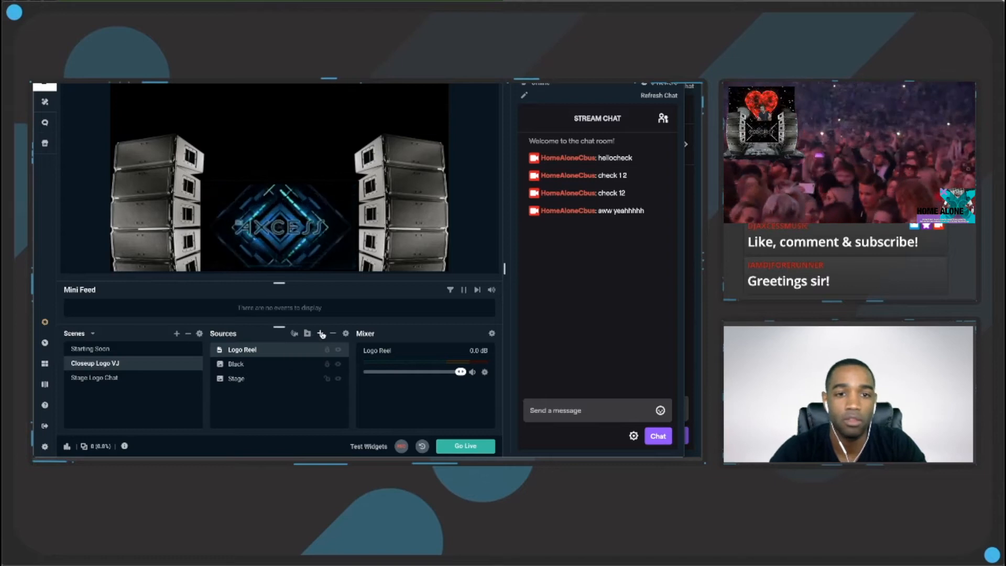
pyautogui.click(283, 266)
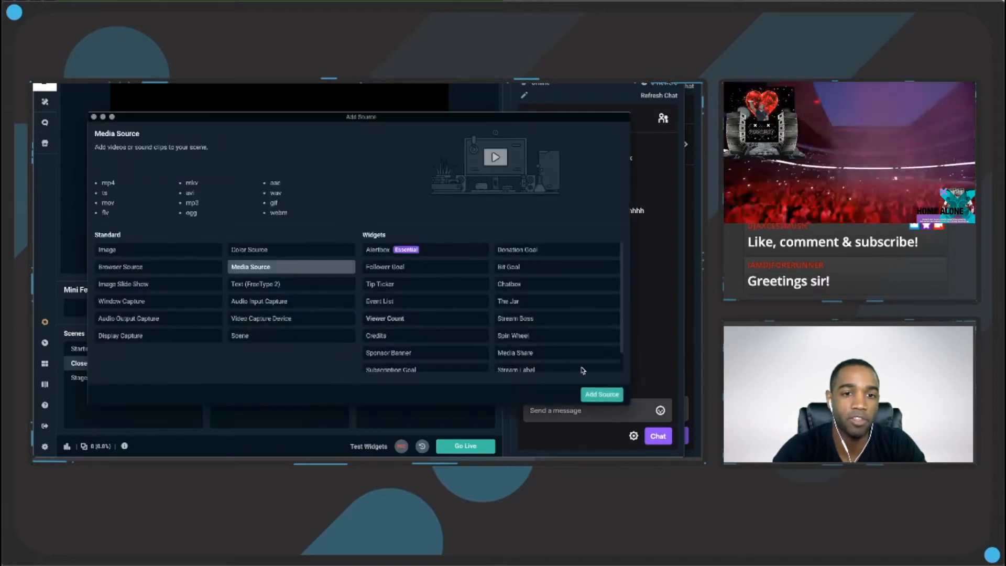
pyautogui.click(601, 394)
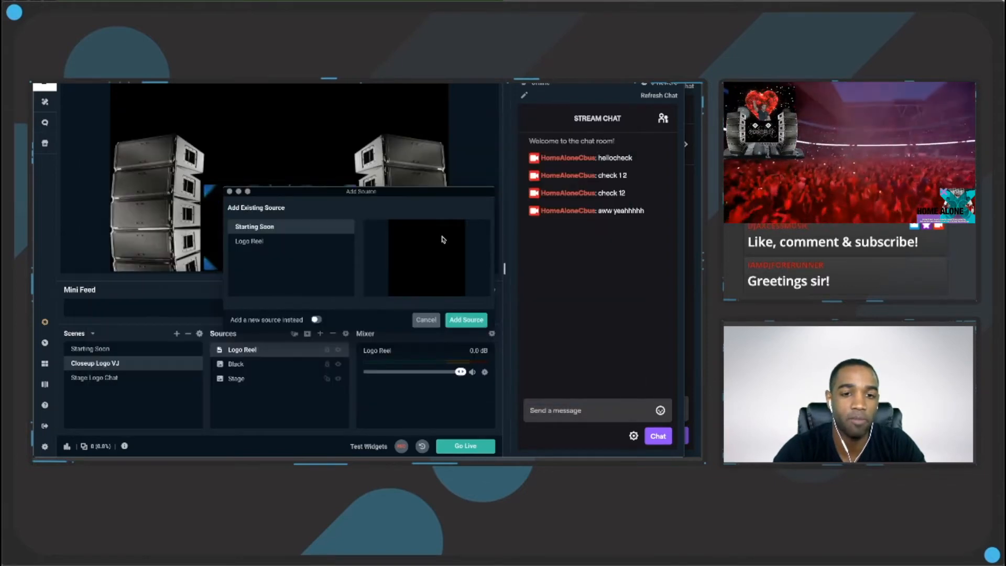
pyautogui.click(316, 320)
pyautogui.write('VJ')
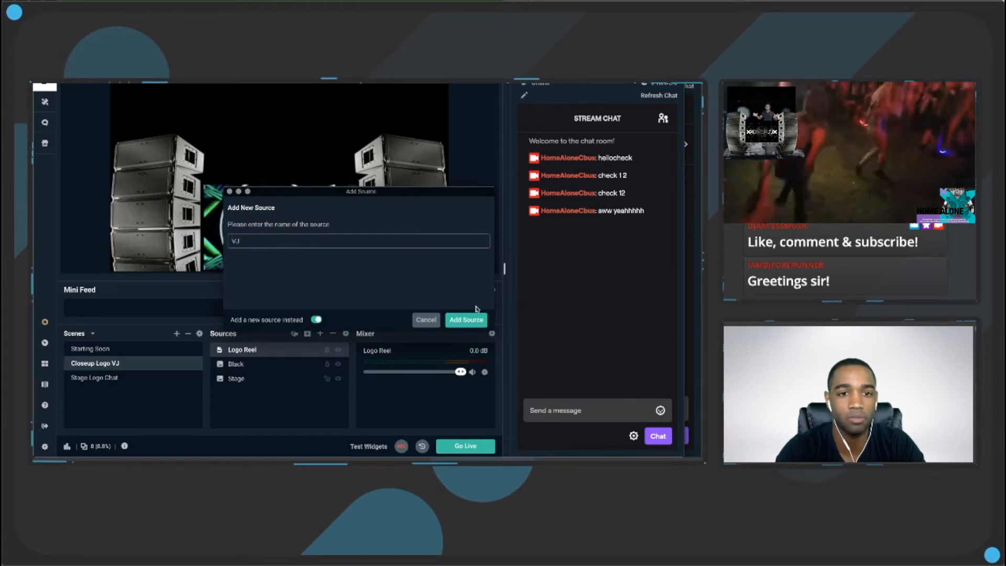
pyautogui.click(468, 319)
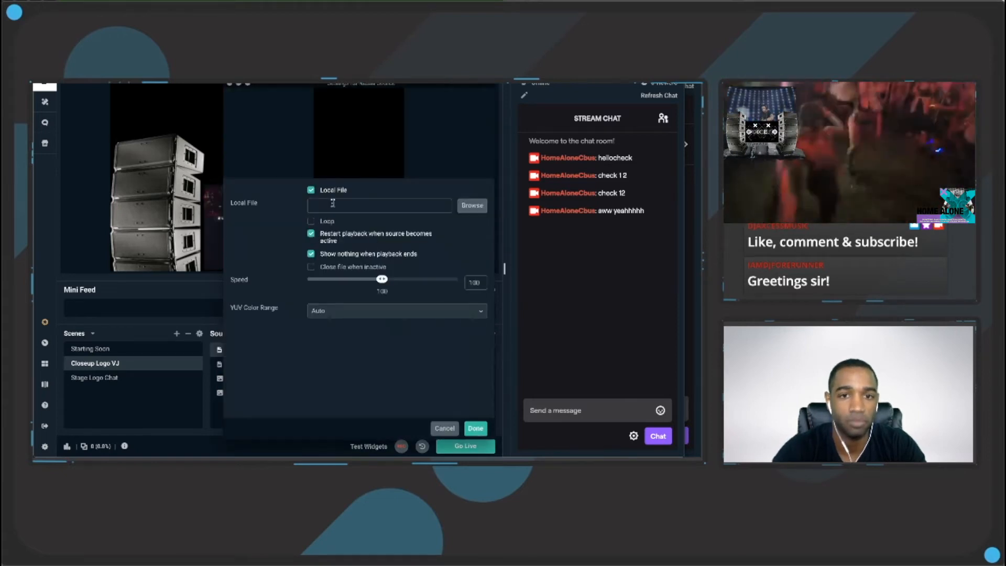
# Enable looping and closing the file when inactive for the VJ source, and browse to the Visuals folder inside Twitch
pyautogui.click(471, 206)
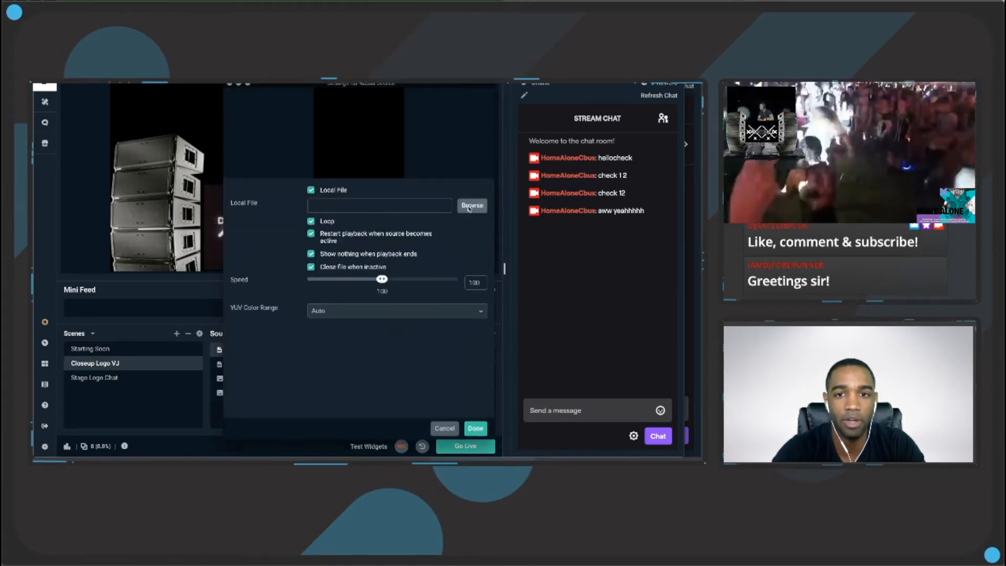
pyautogui.click(334, 119)
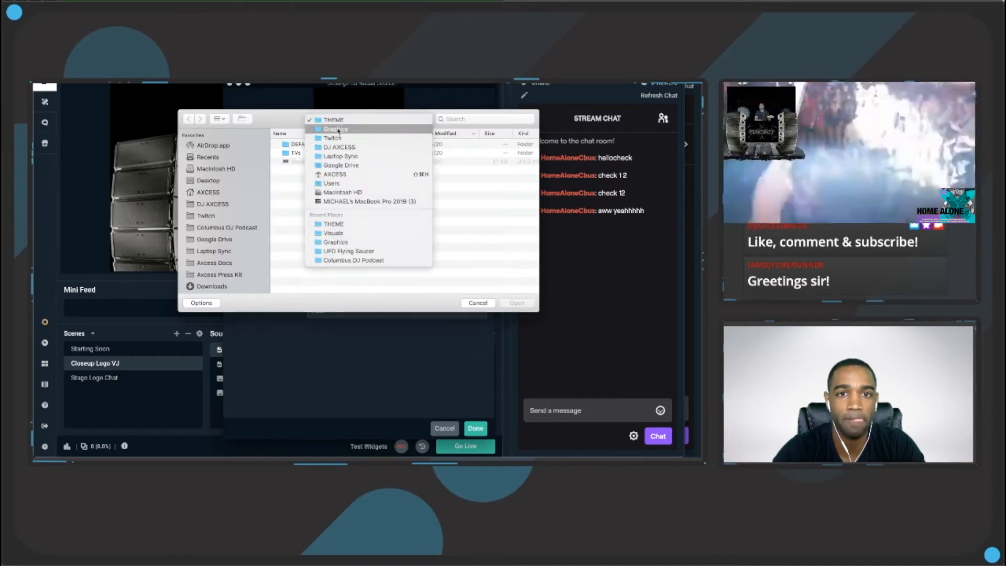
pyautogui.click(336, 128)
pyautogui.click(335, 119)
pyautogui.click(335, 129)
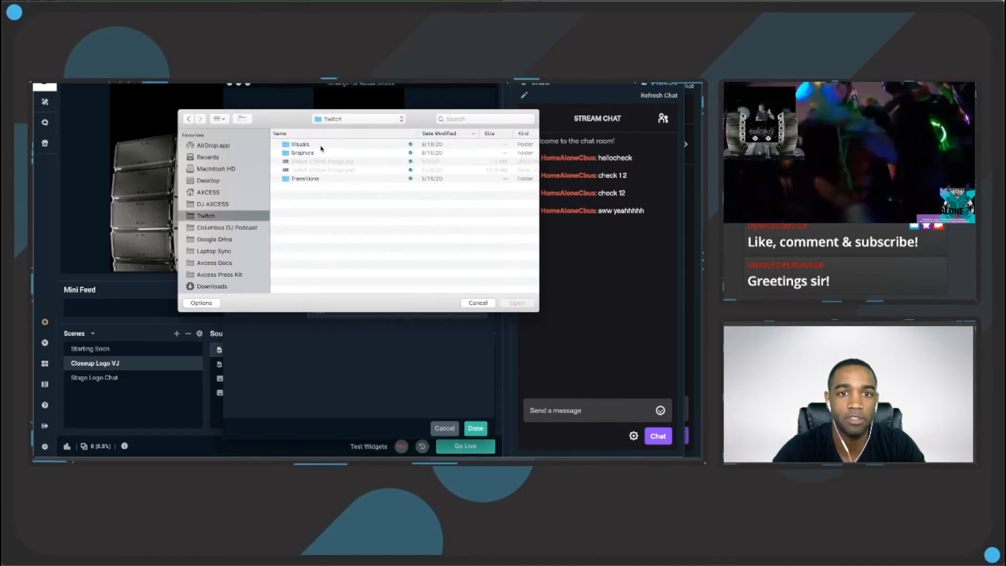
pyautogui.doubleClick(309, 150)
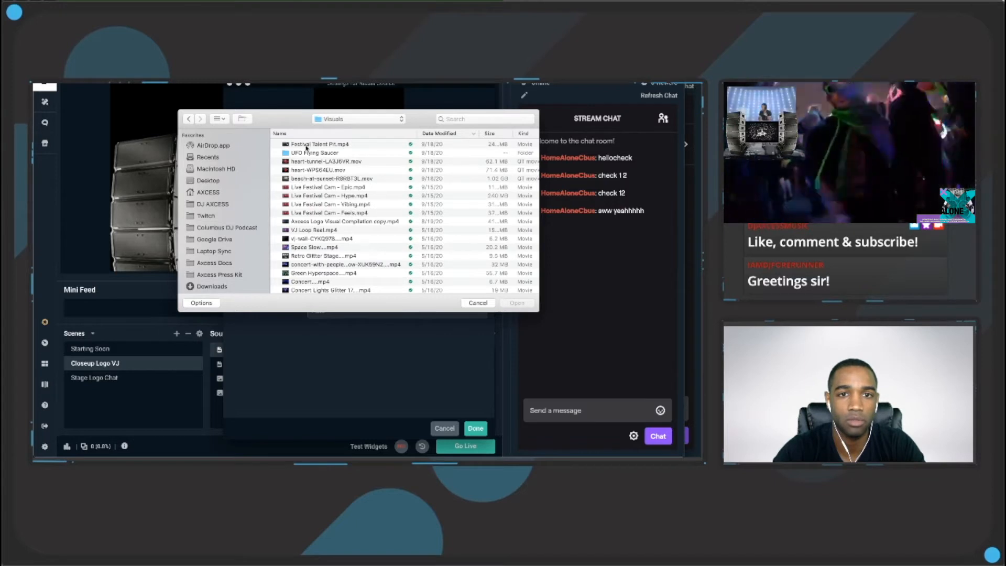
# Preview VJ Loop Reel.mp4 and load it as the VJ source's local file
pyautogui.click(304, 230)
pyautogui.press('space')
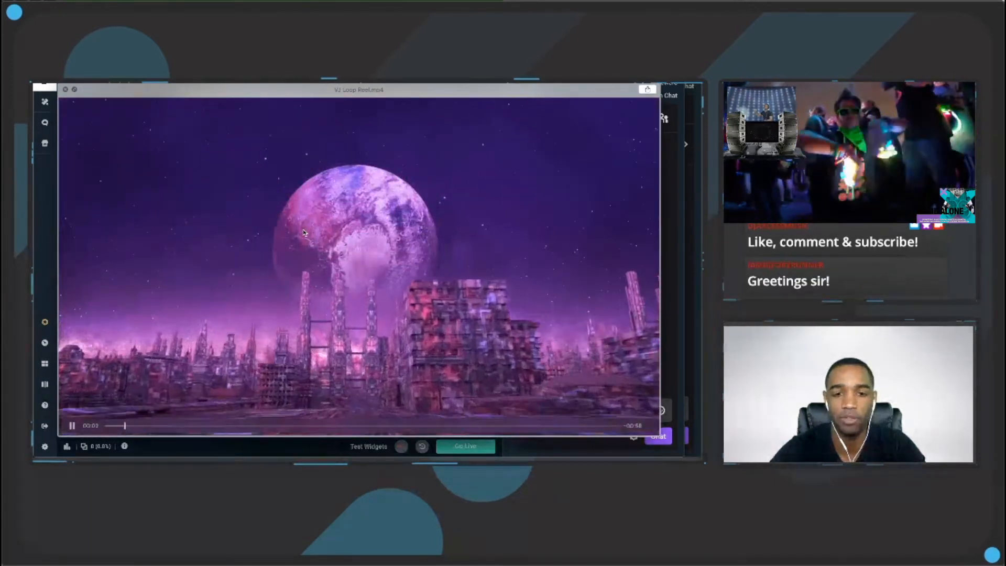
pyautogui.click(396, 425)
pyautogui.press('space')
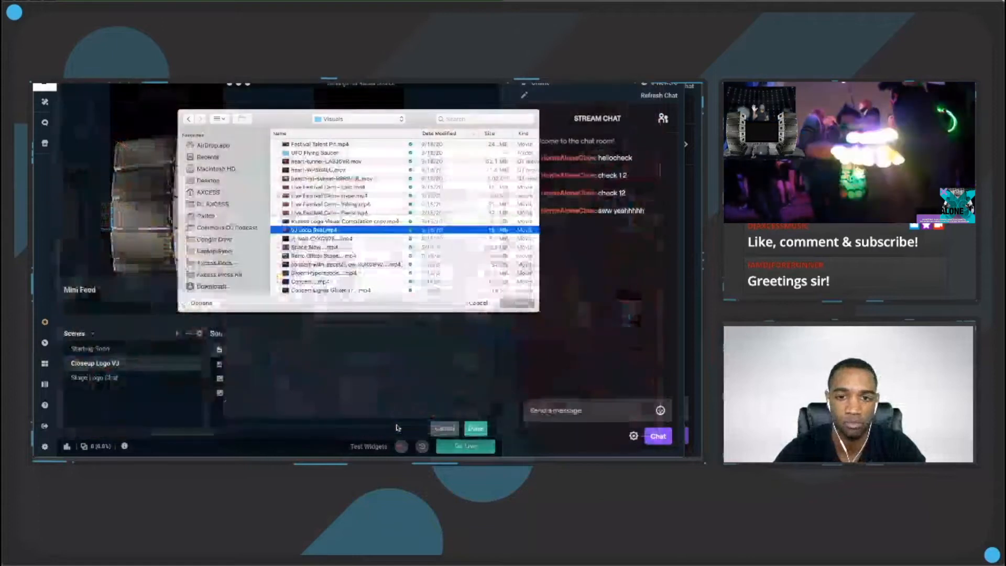
pyautogui.click(526, 304)
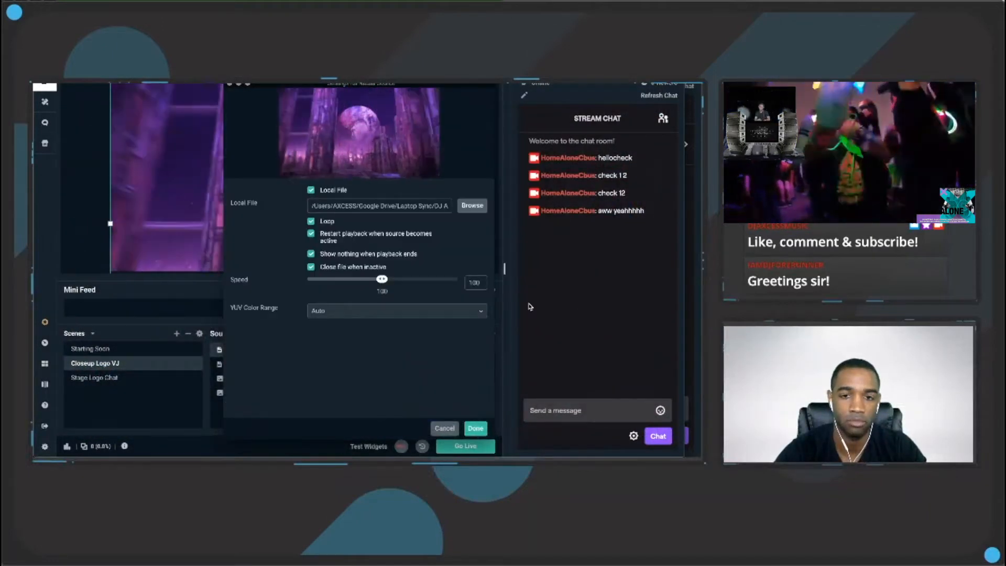
pyautogui.click(476, 428)
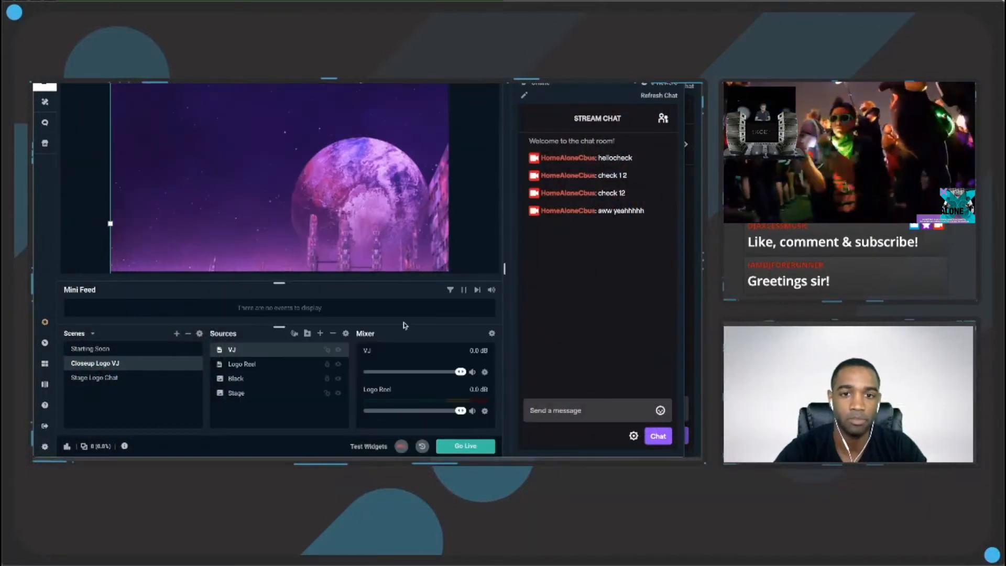
# Scale the VJ source in the Closeup Logo VJ scene to fit the screen
pyautogui.rightClick(302, 253)
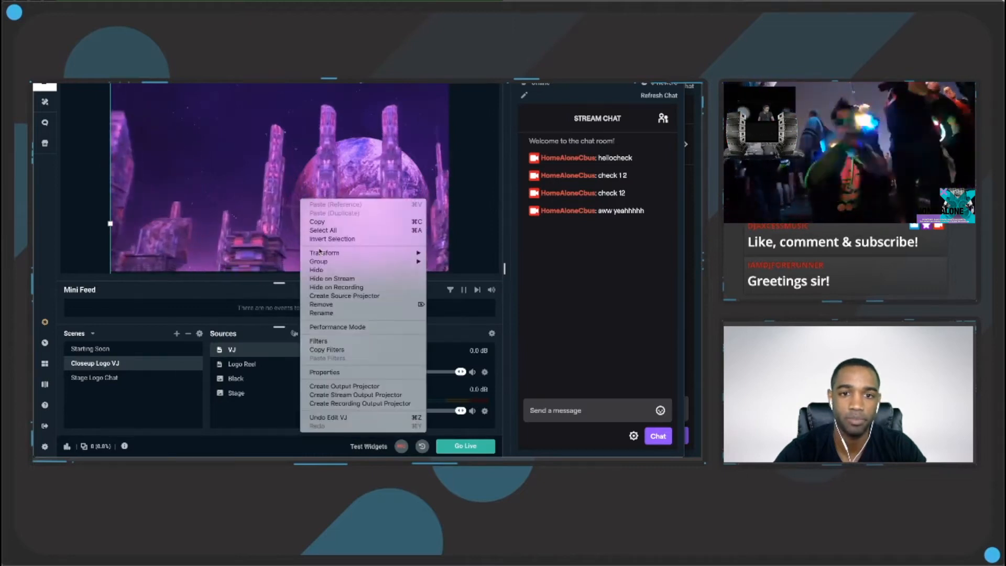
pyautogui.moveTo(361, 252)
pyautogui.click(463, 284)
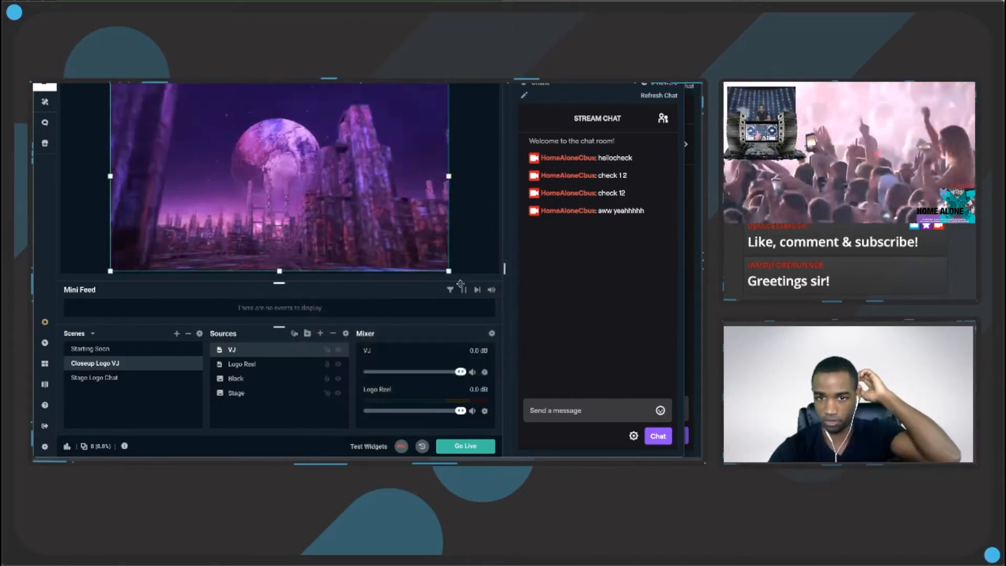
# Reorder the VJ source beneath Stage so it sits behind the speakers, and adjust its vertical position in the preview
pyautogui.moveTo(280, 354); pyautogui.dragTo(270, 400)
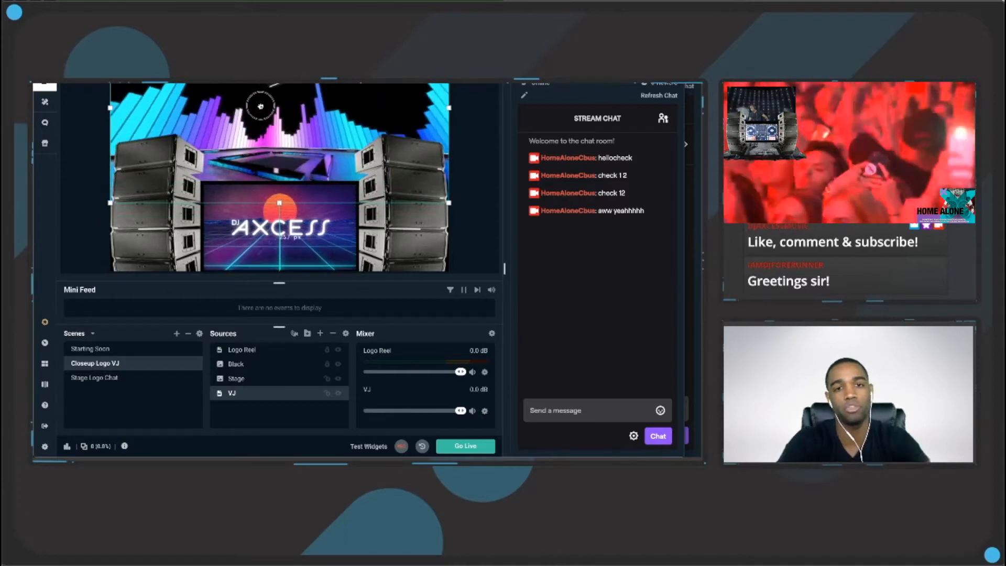
pyautogui.moveTo(254, 138); pyautogui.dragTo(257, 179)
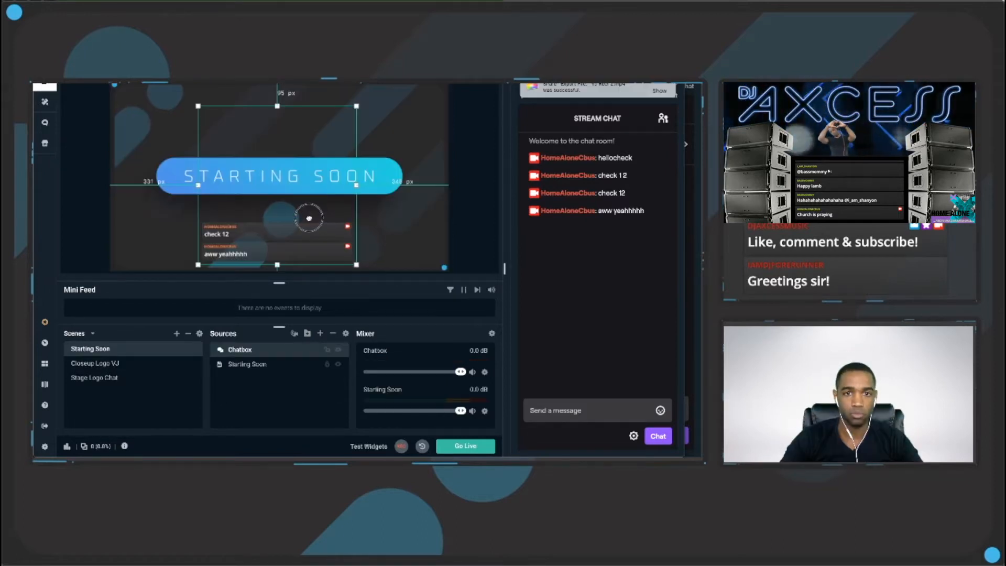
# In the Starting Soon scene, crop the Chatbox from above to just beneath the STARTING SOON banner, and lock the source
pyautogui.moveTo(309, 218); pyautogui.dragTo(310, 219)
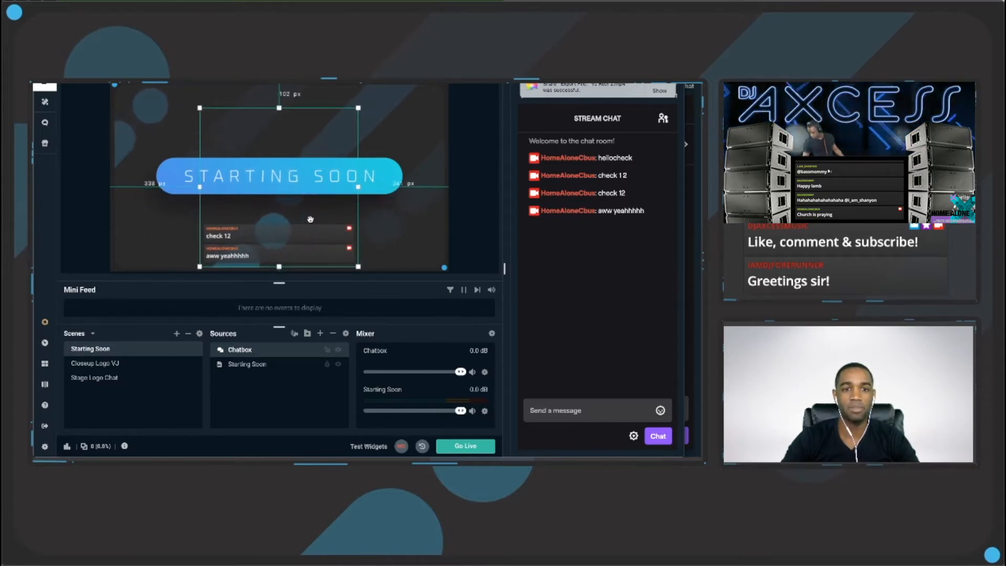
pyautogui.moveTo(280, 109); pyautogui.dragTo(284, 198)
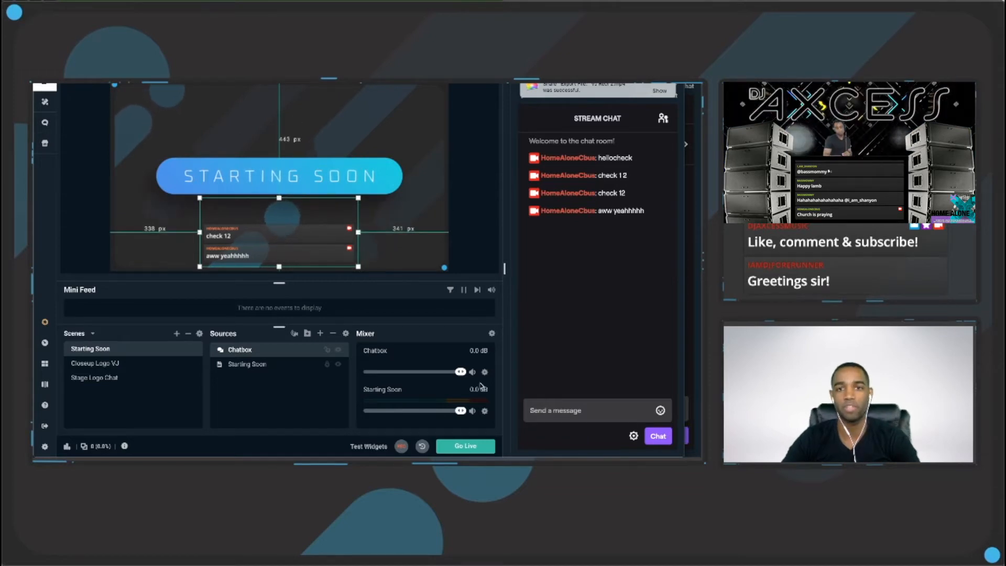
pyautogui.click(327, 350)
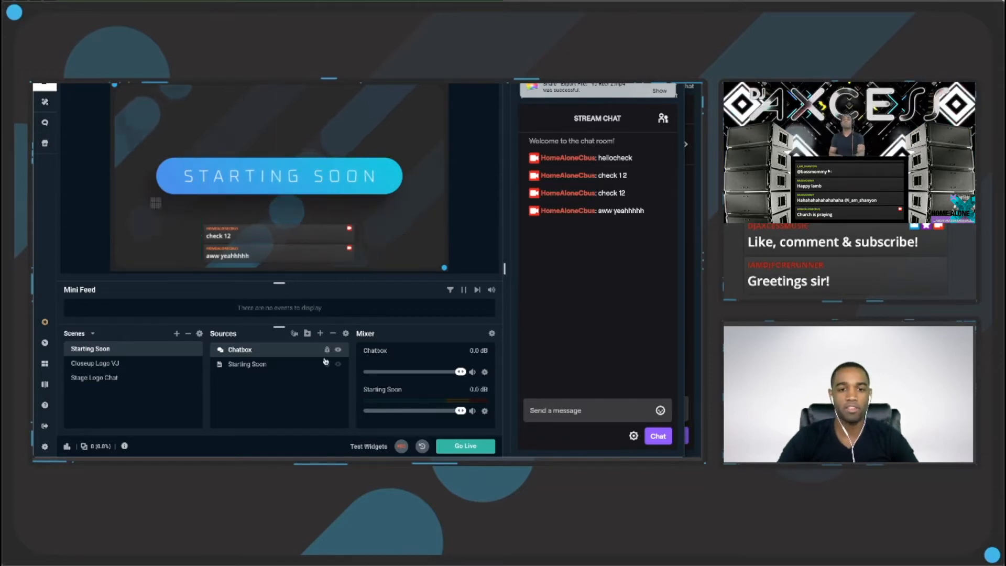
# Go live without waiting, and send the message "testing" in the chat on the channel's Twitch page
pyautogui.click(454, 446)
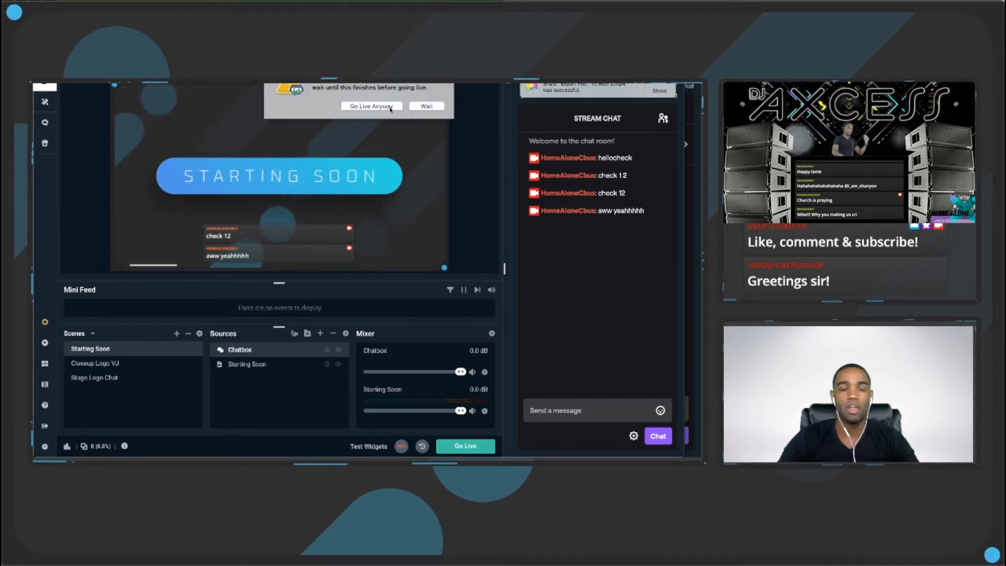
pyautogui.click(390, 106)
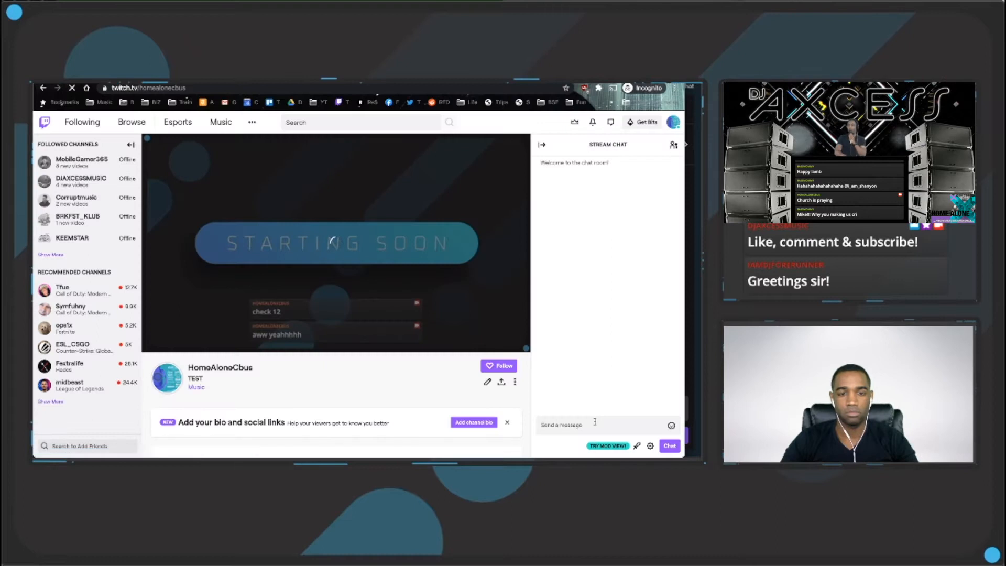
pyautogui.click(595, 421)
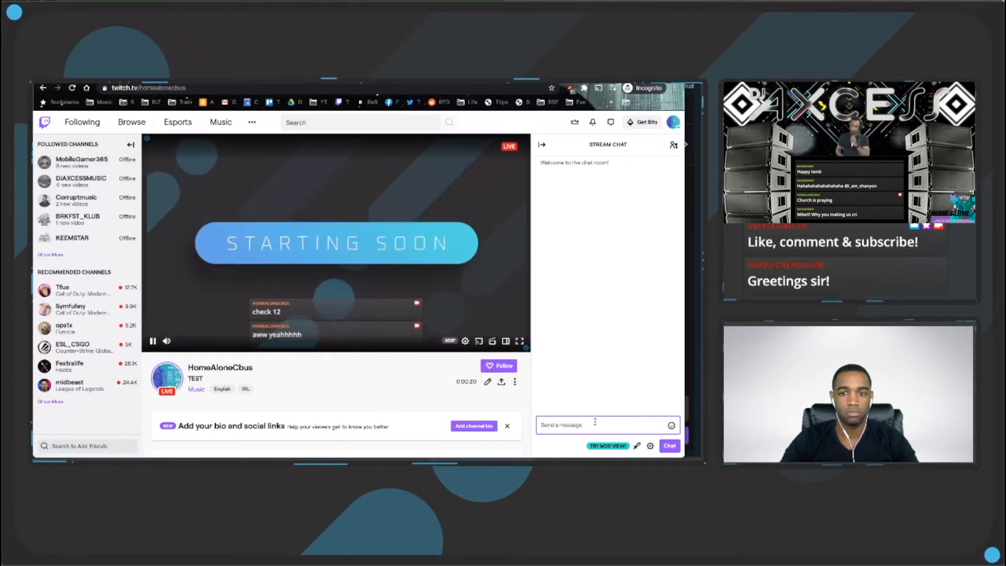
pyautogui.write('testing')
pyautogui.press('Return')
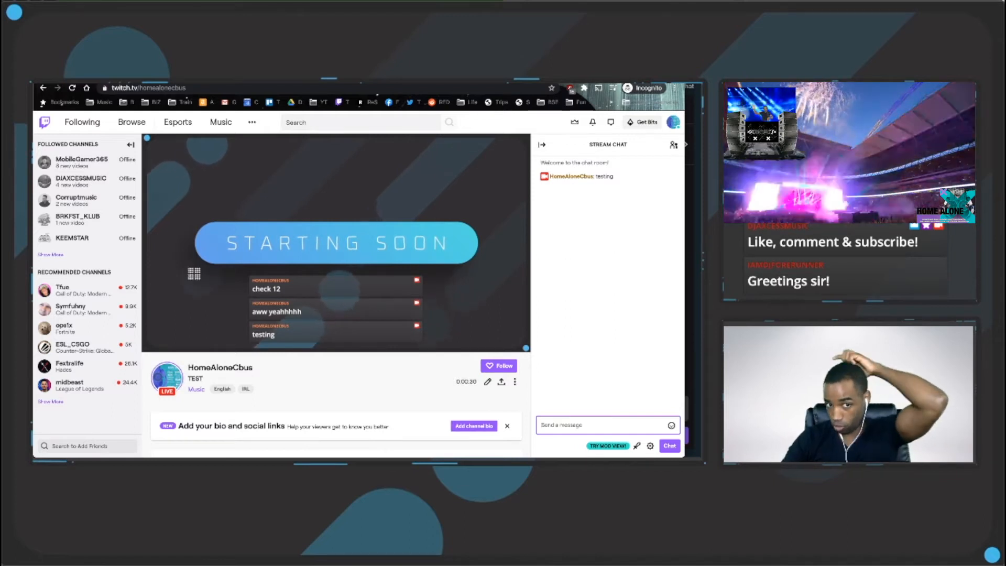
# Switch back to Streamlabs OBS and end the test stream
pyautogui.click(595, 425)
pyautogui.press('super+Tab')
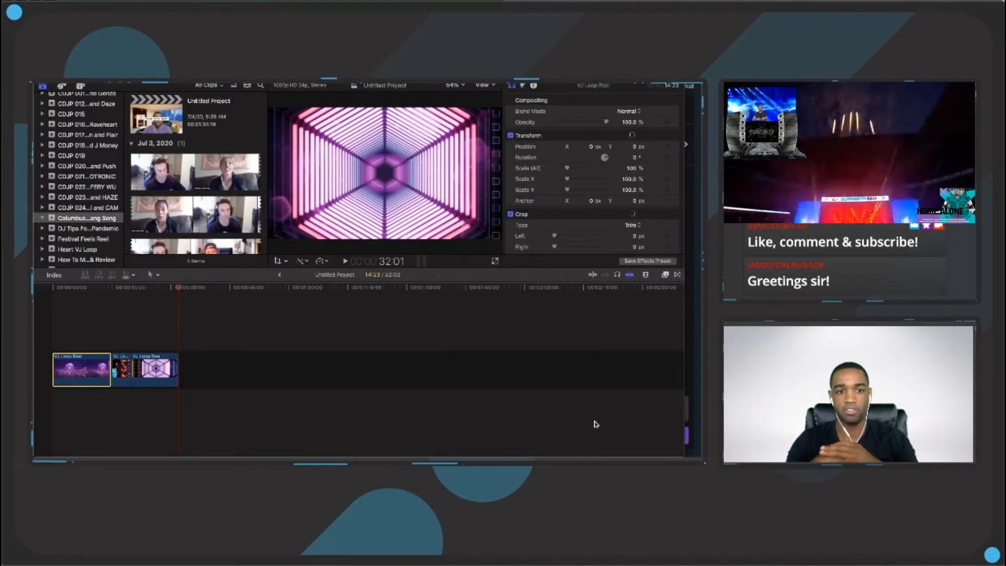
pyautogui.press('super+Tab')
pyautogui.press('super+Tab')
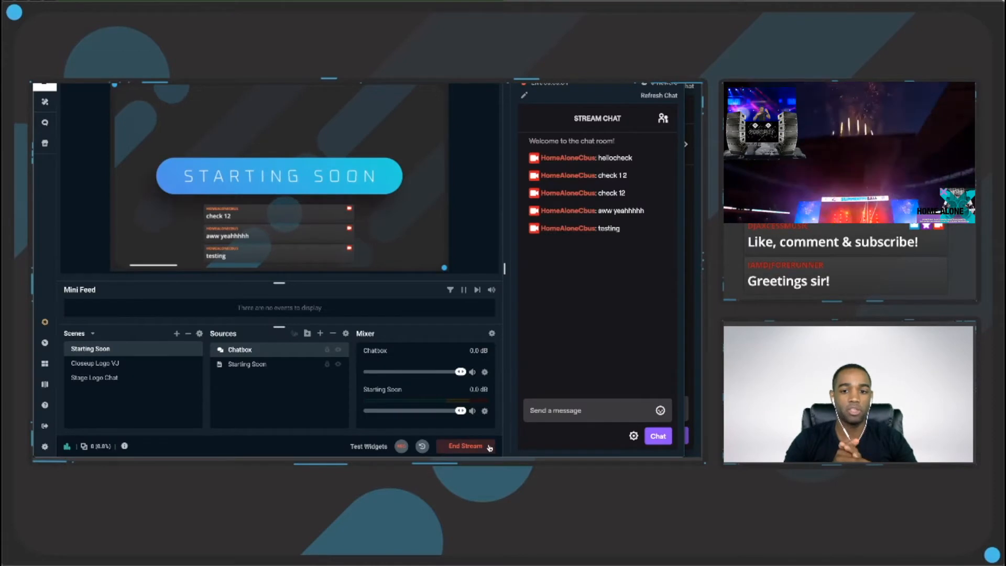
pyautogui.click(489, 447)
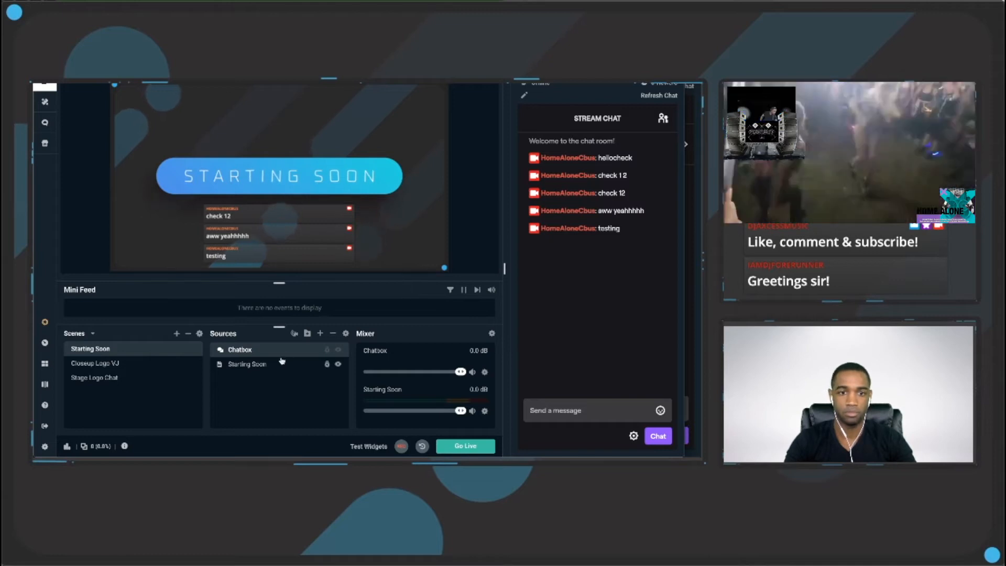
# Check the Logo Reel source's media settings in the Closeup Logo VJ scene
pyautogui.click(117, 364)
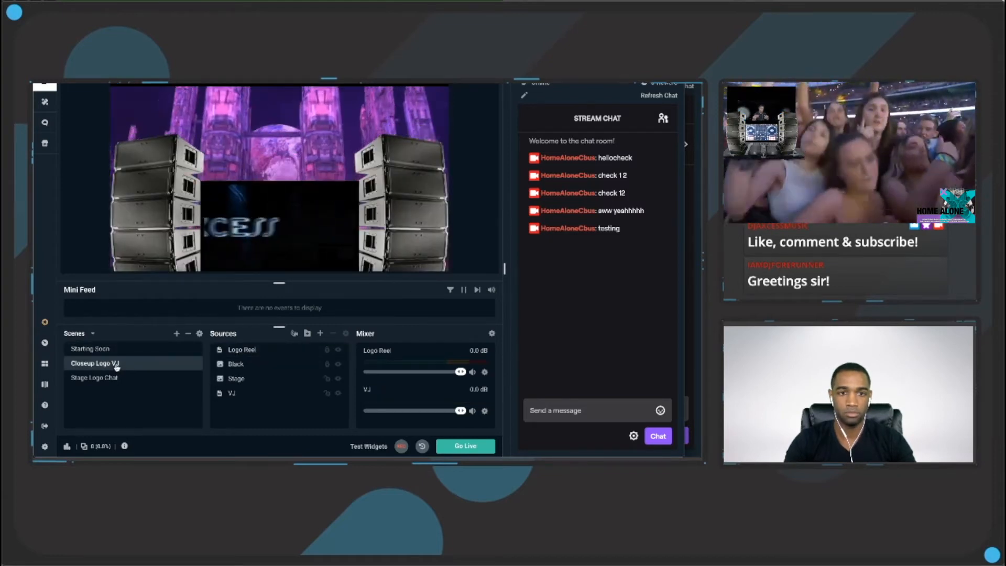
pyautogui.click(252, 351)
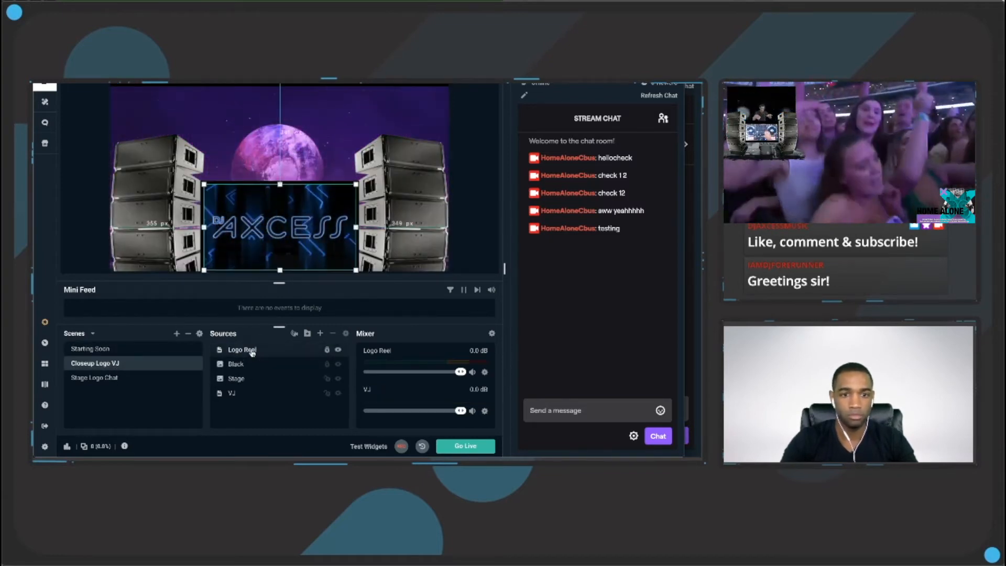
pyautogui.doubleClick(252, 351)
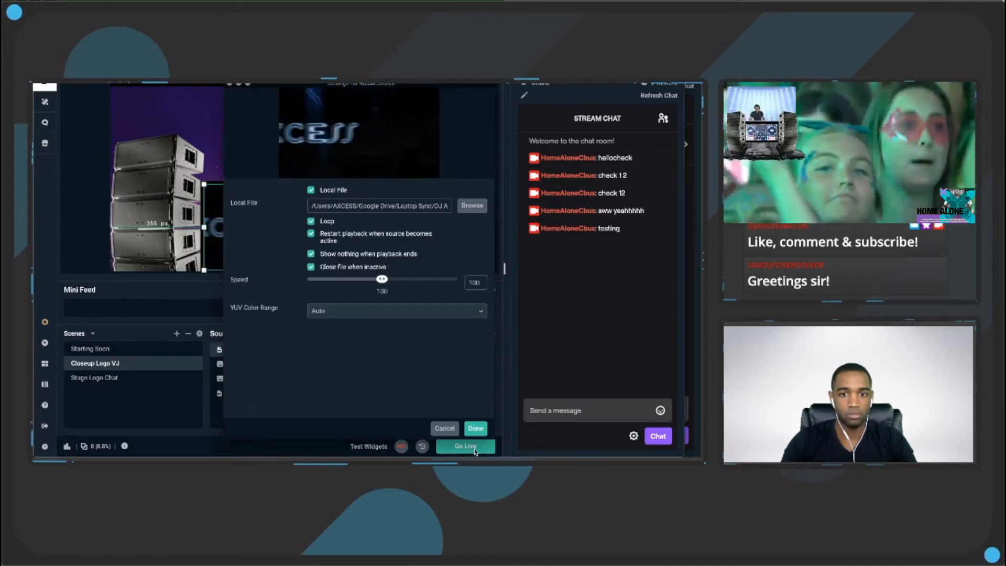
pyautogui.click(475, 428)
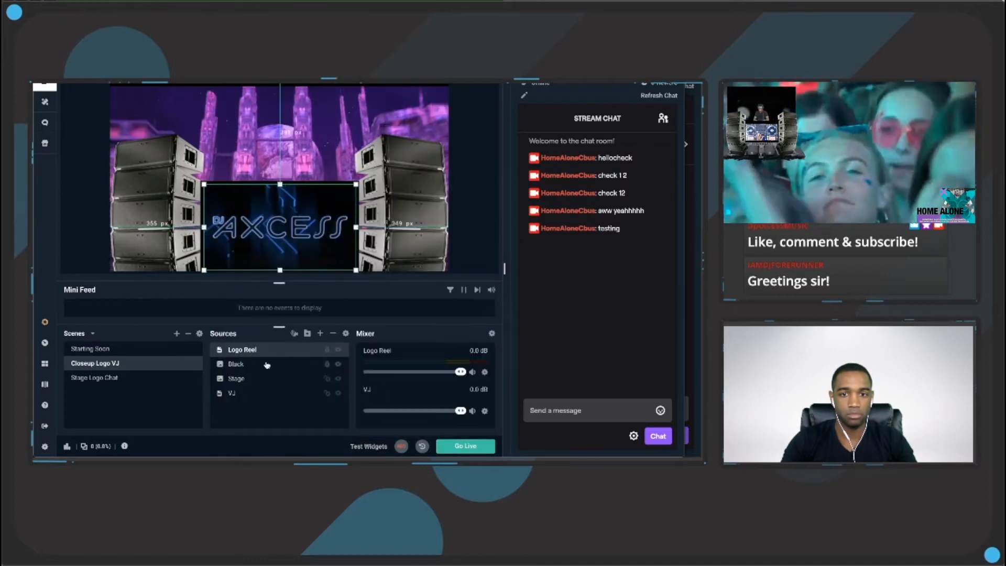
# Replace the VJ source's local file with VJ Reel 2.mp4 from the Visuals folder
pyautogui.doubleClick(237, 377)
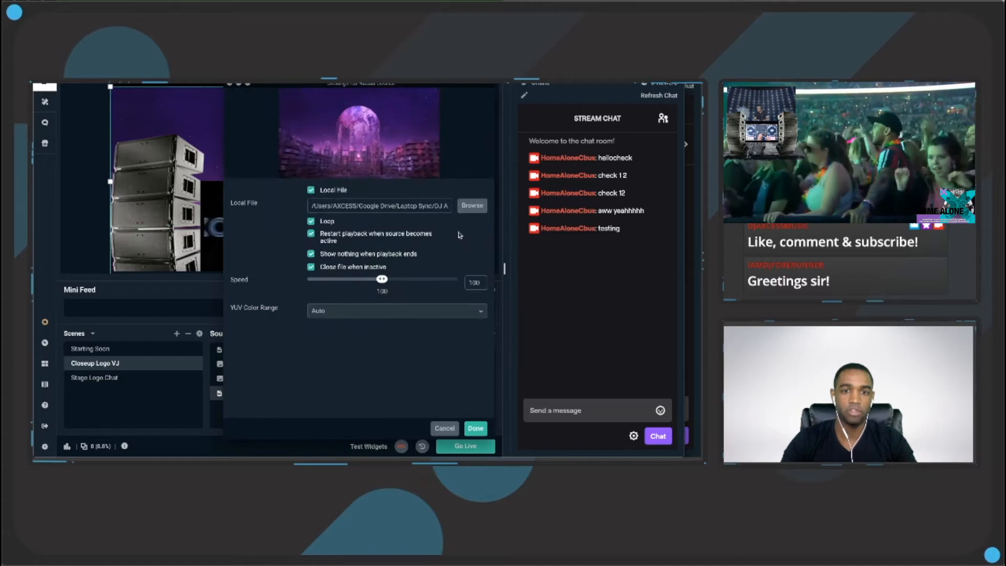
pyautogui.click(471, 207)
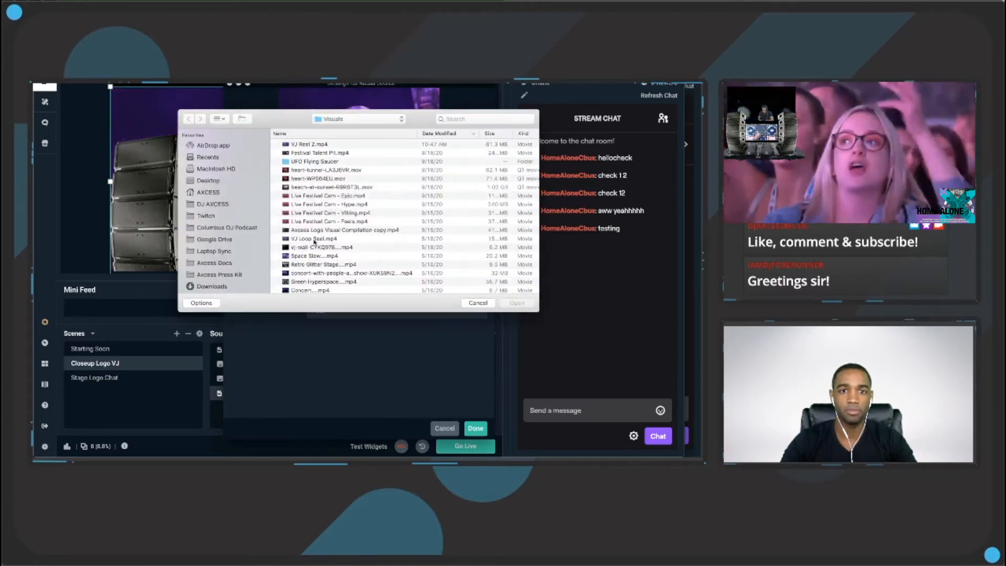
pyautogui.doubleClick(307, 143)
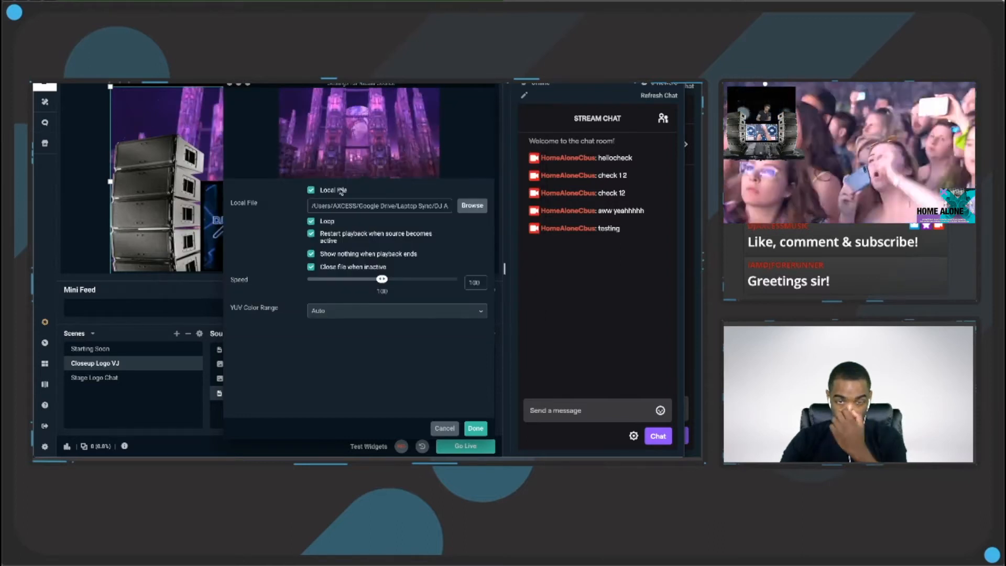
pyautogui.click(474, 428)
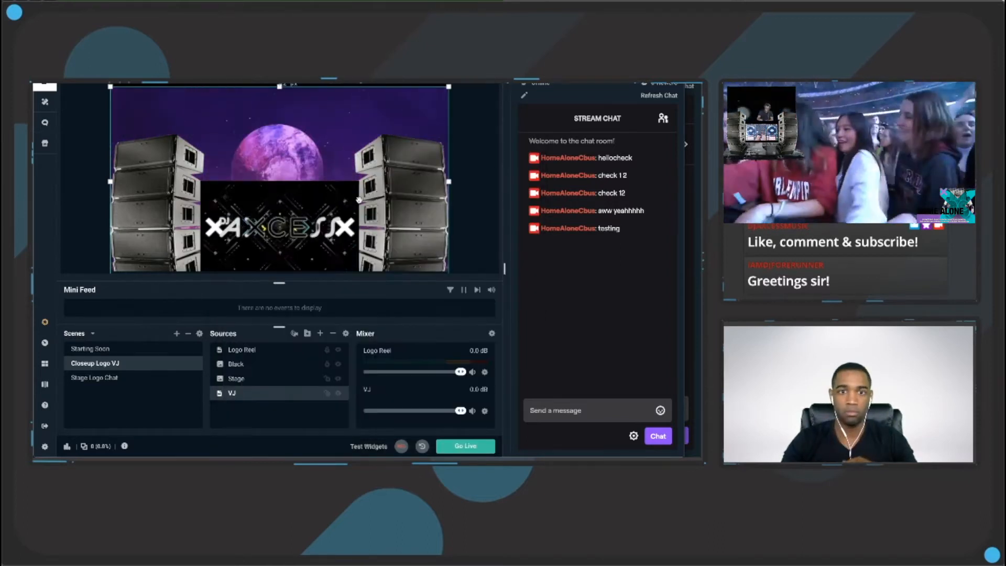
# Duplicate the Stage Logo Chat scene and name the copy Stage Cam Logo
pyautogui.click(109, 379)
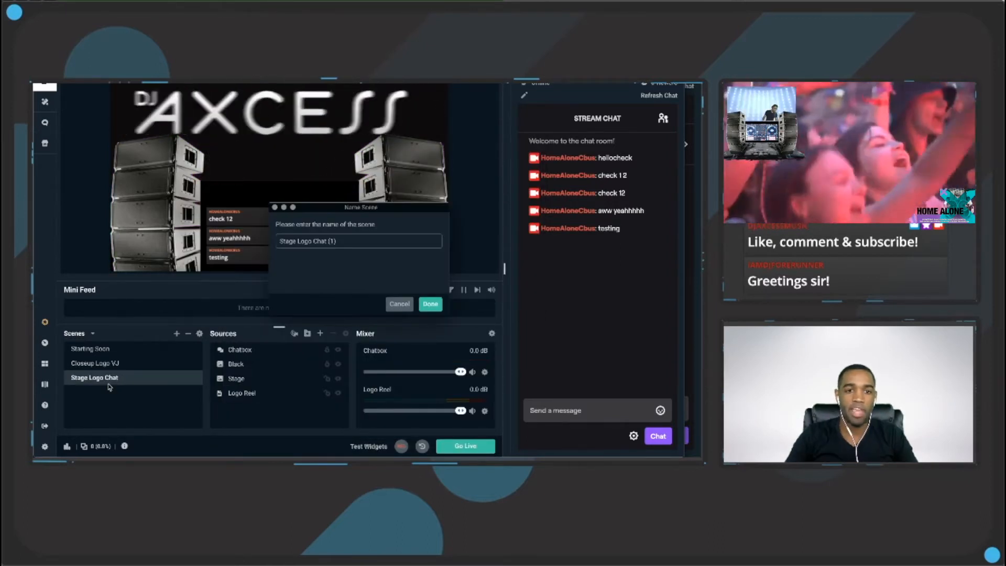
pyautogui.click(370, 240)
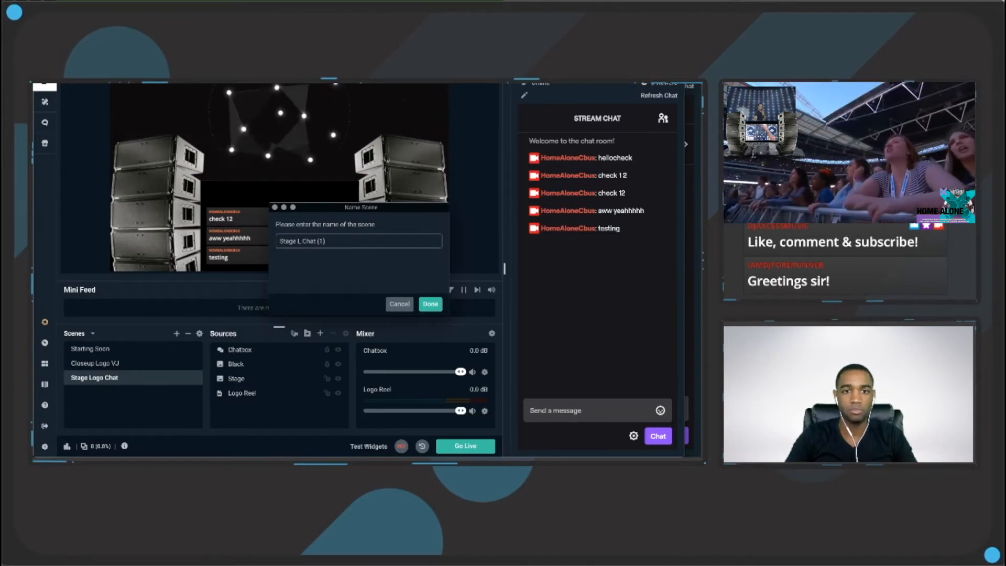
pyautogui.write('Ca')
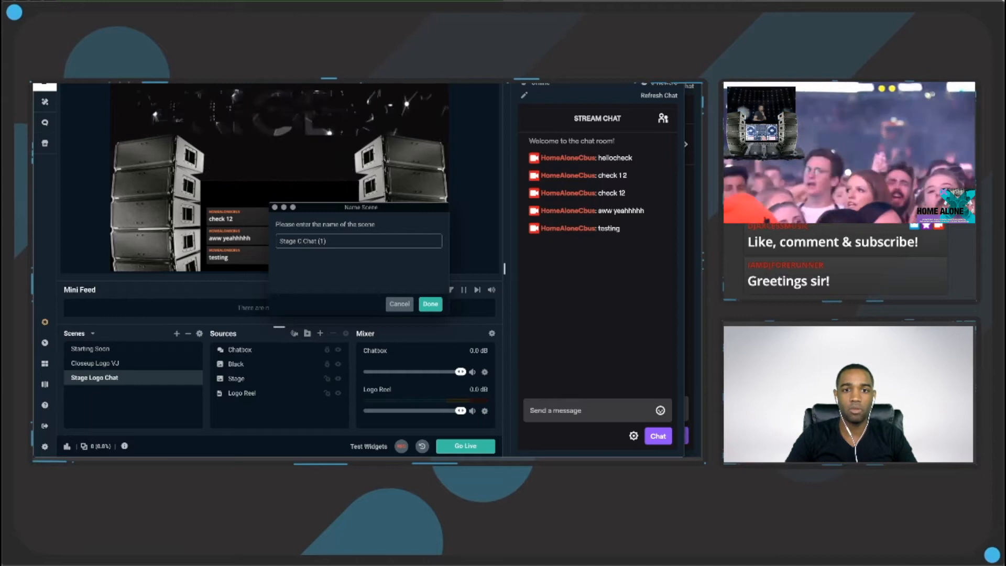
pyautogui.write('m')
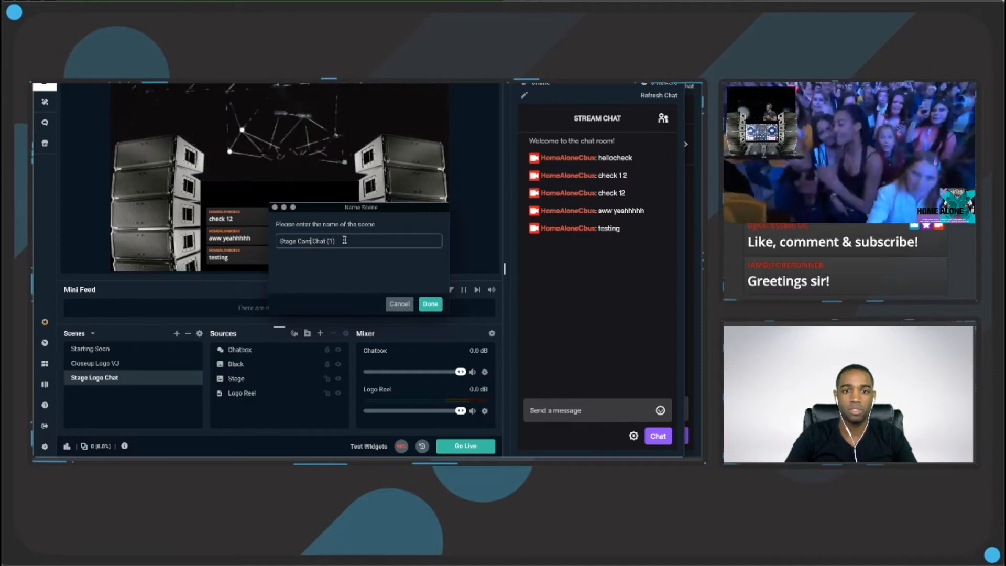
pyautogui.moveTo(344, 241); pyautogui.dragTo(316, 243)
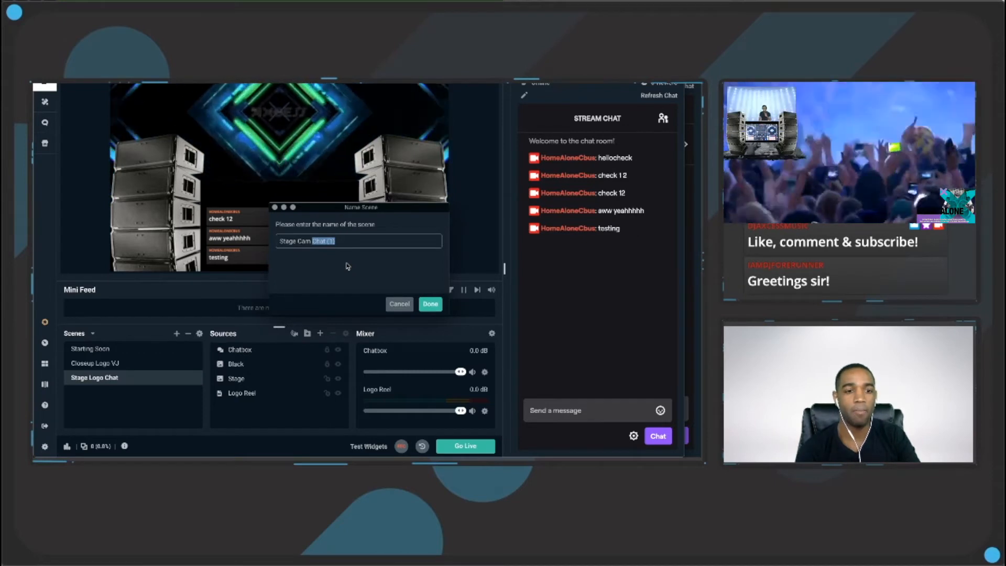
pyautogui.write('L')
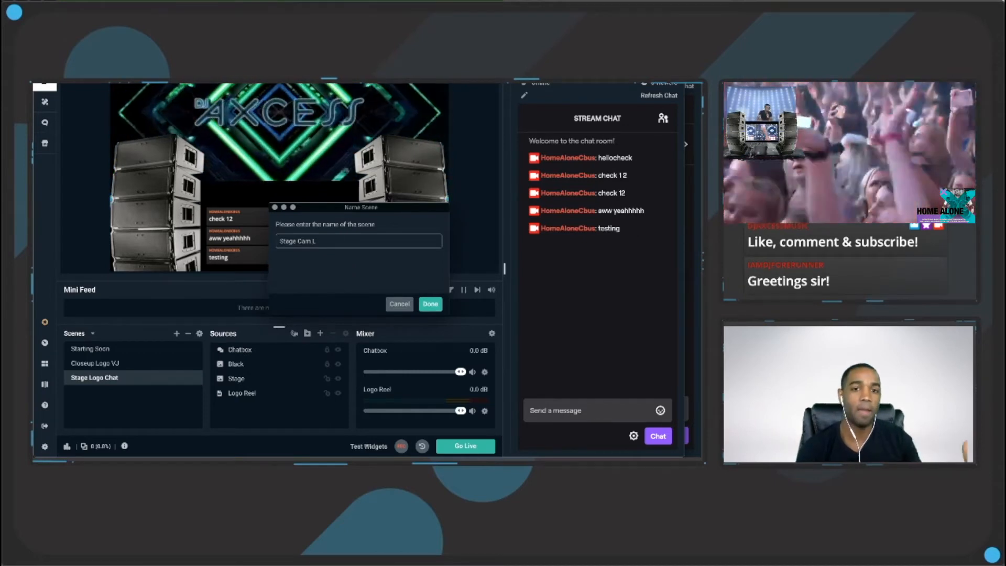
pyautogui.write('ogo')
pyautogui.click(430, 303)
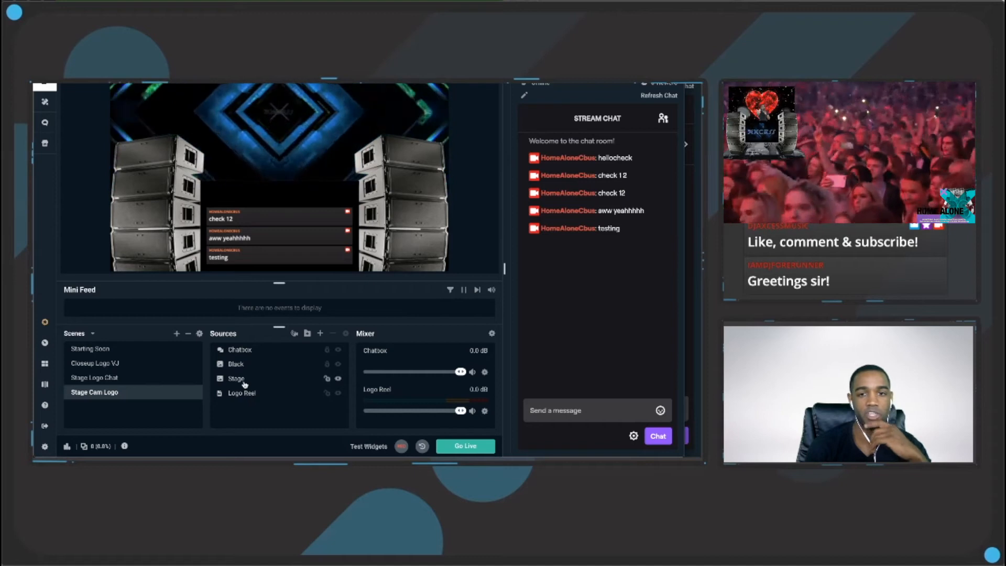
# Remove the Chatbox source from the Stage Cam Logo scene
pyautogui.click(240, 354)
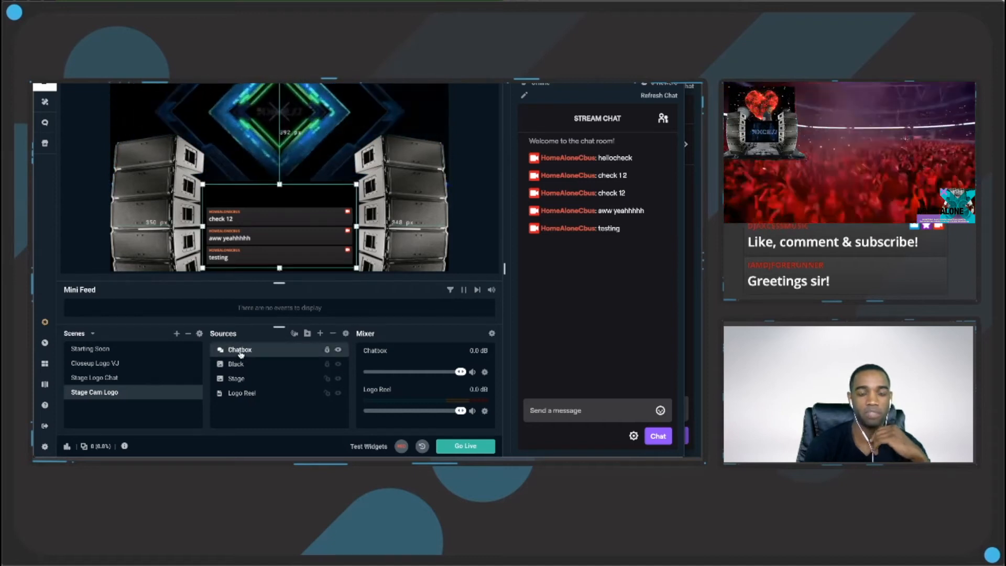
pyautogui.click(333, 333)
pyautogui.click(382, 107)
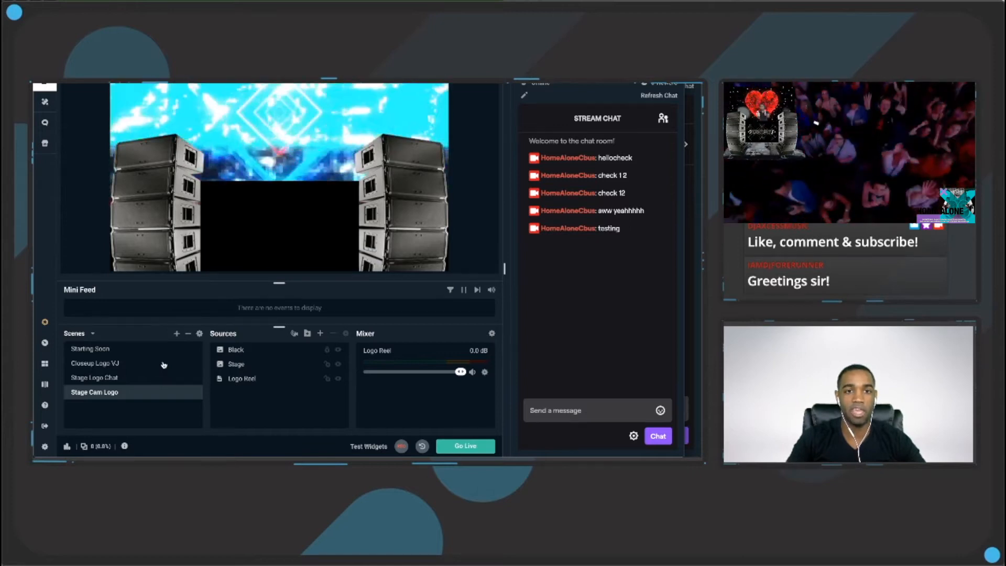
# Rename the Stage Logo Chat scene to Stage Chat Heart, and move Stage Cam Logo above it in the scene order
pyautogui.click(112, 378)
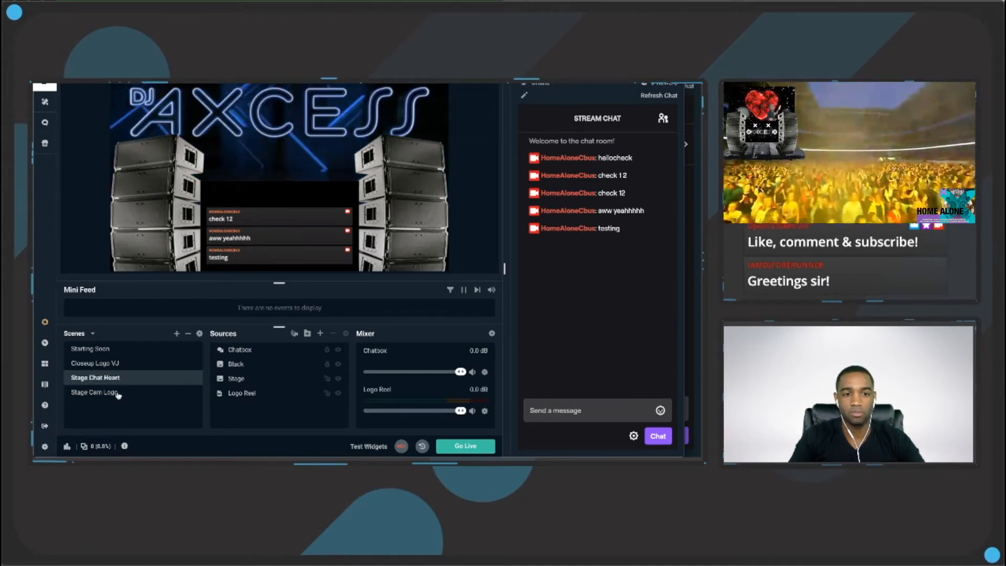
pyautogui.moveTo(118, 392); pyautogui.dragTo(121, 374)
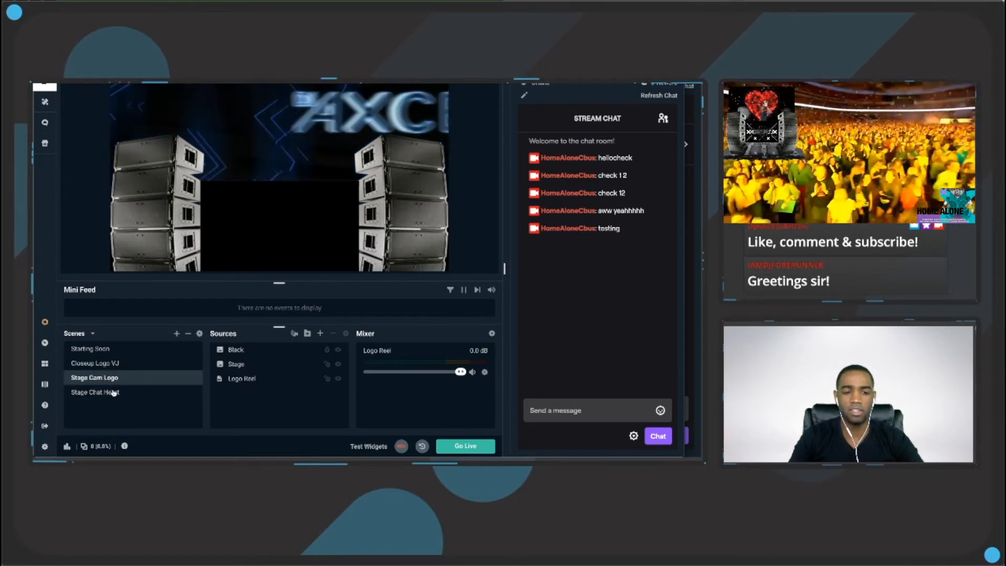
# Remove the Logo Reel source from the Stage Chat Heart scene
pyautogui.click(115, 392)
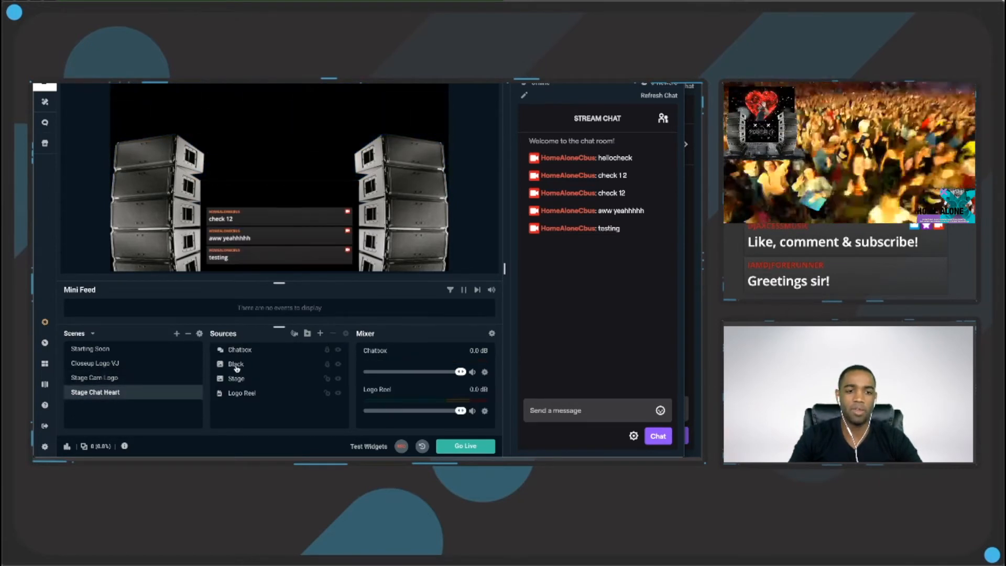
pyautogui.click(265, 394)
pyautogui.click(332, 333)
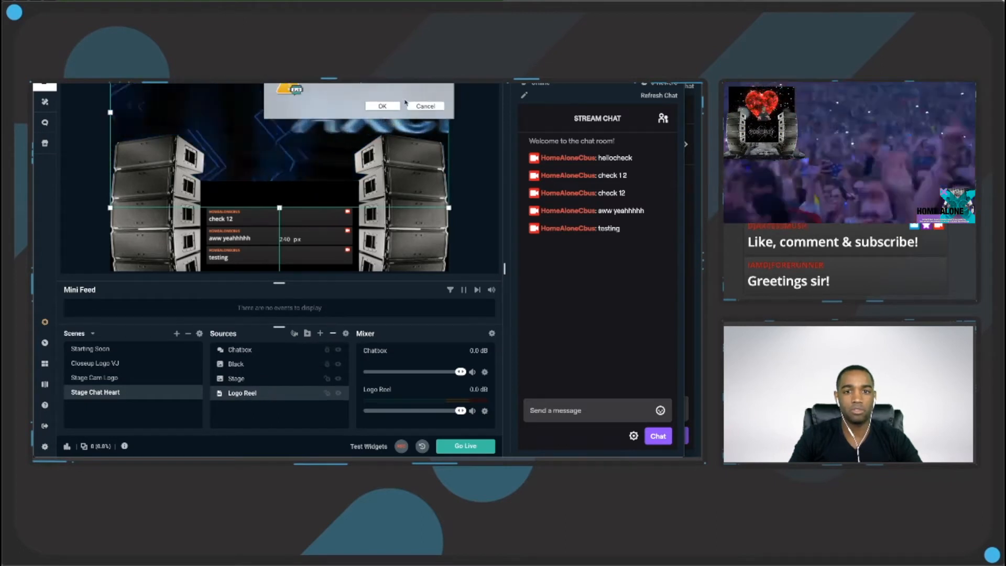
pyautogui.click(395, 112)
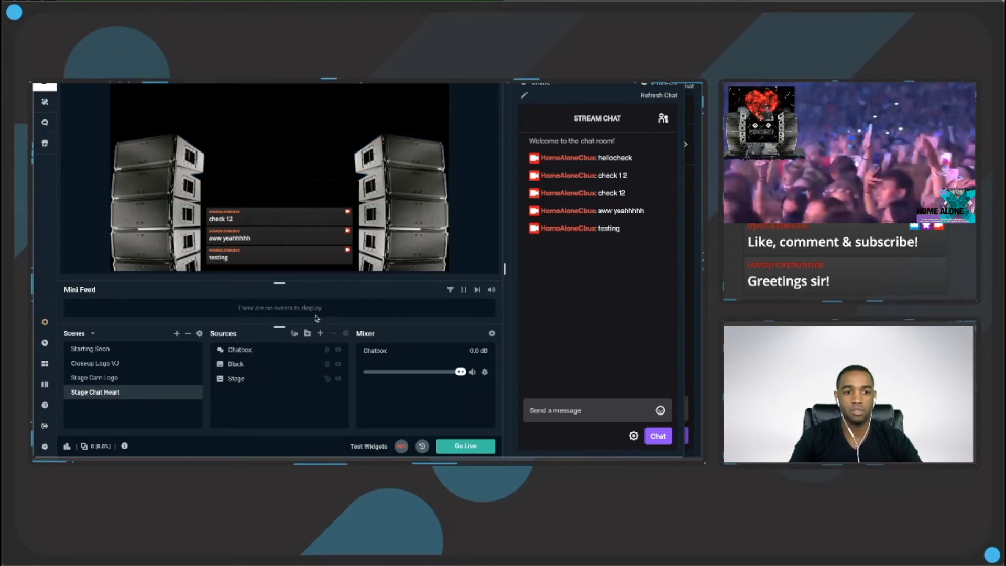
# Add a new Media Source named Heart Loop to the Stage Chat Heart scene
pyautogui.click(320, 334)
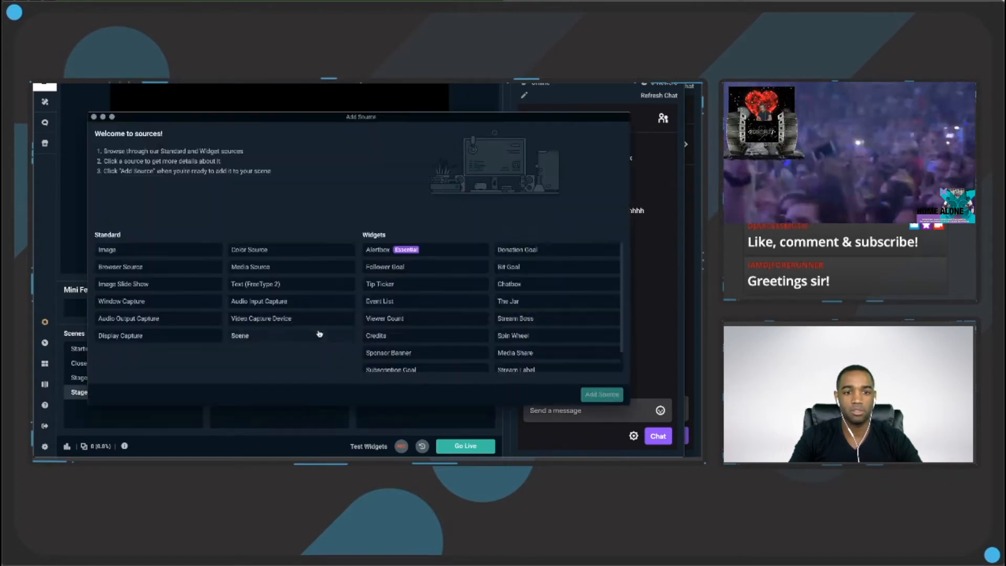
pyautogui.click(285, 270)
pyautogui.click(595, 394)
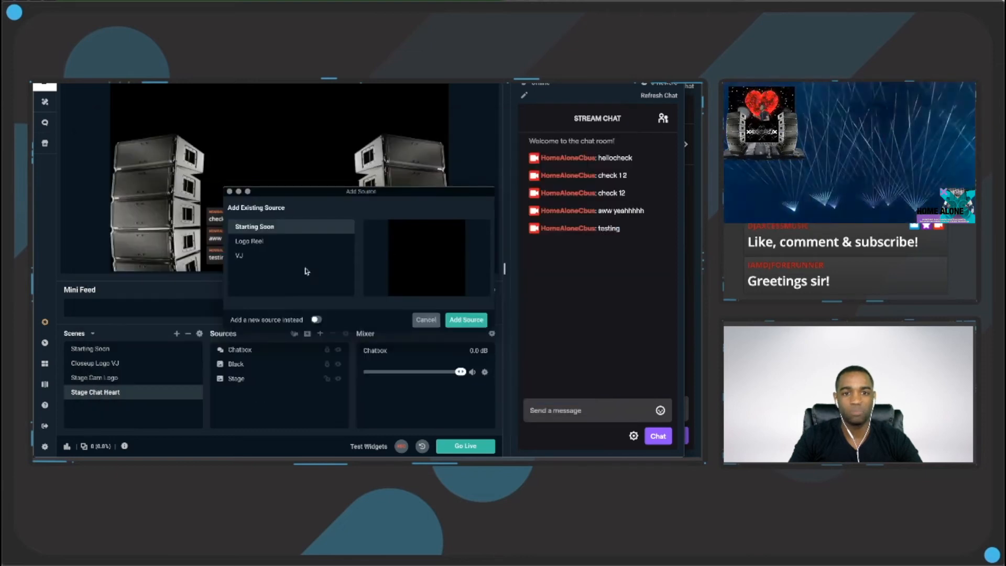
pyautogui.click(316, 320)
pyautogui.doubleClick(311, 245)
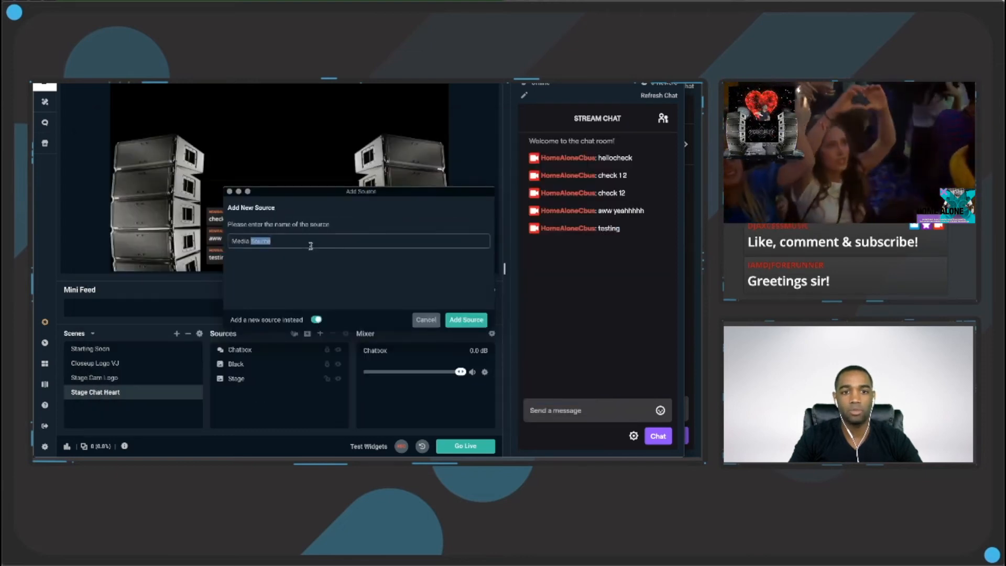
pyautogui.write('Heart Loop')
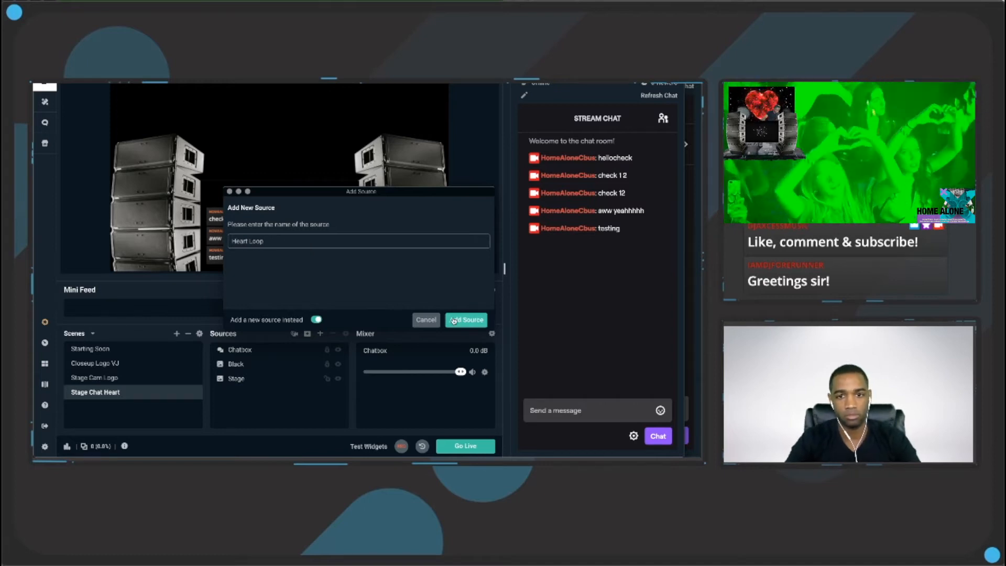
pyautogui.press('Return')
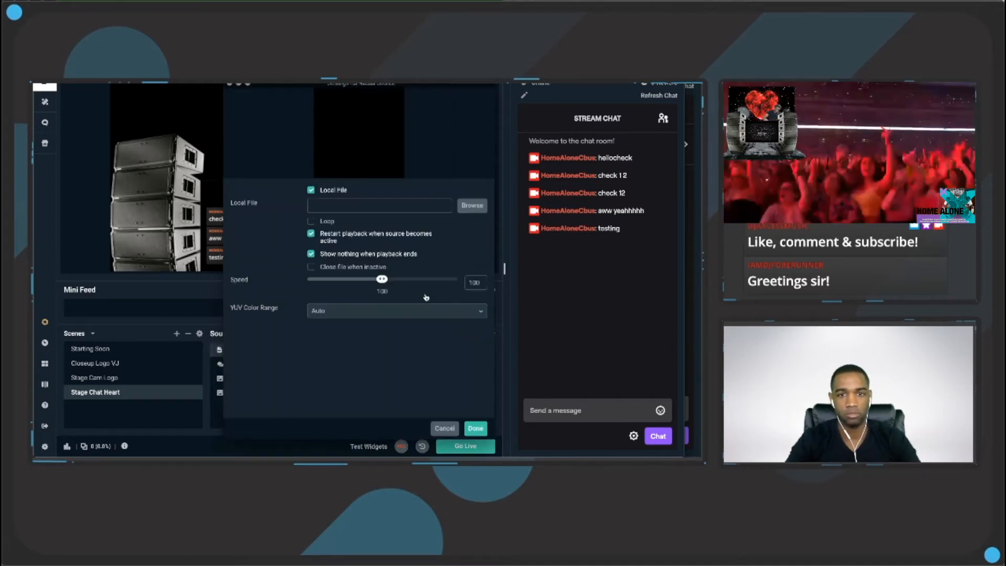
# Set Heart Loop to loop and to close its file when inactive, and load heart-tunnel-LA3J6VR.mov as its local file
pyautogui.click(329, 222)
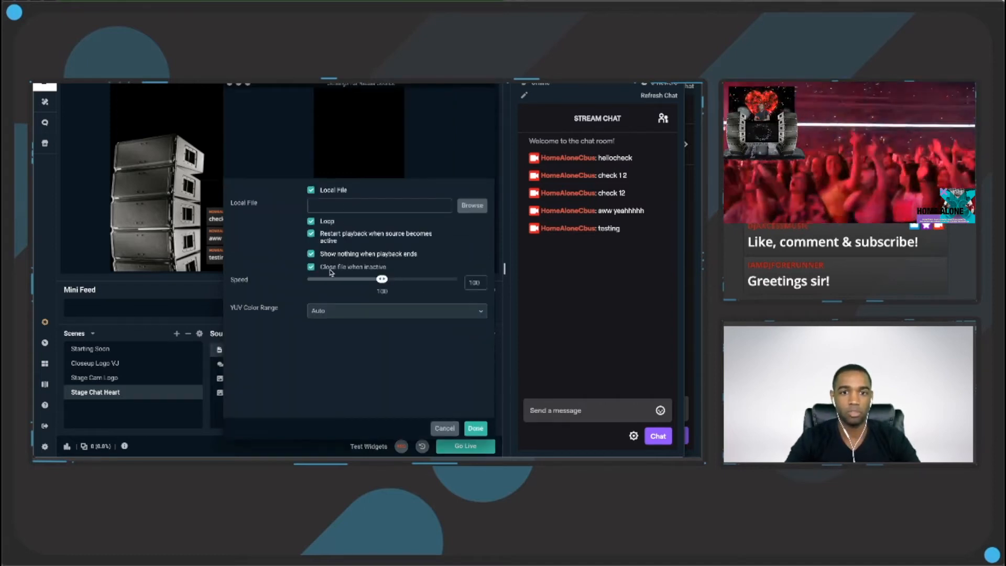
pyautogui.click(472, 206)
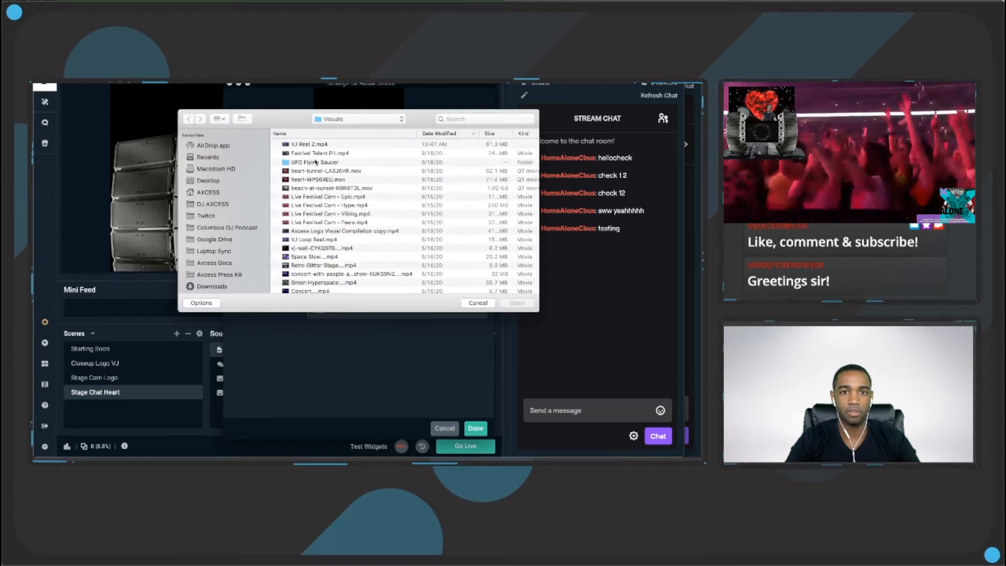
pyautogui.click(312, 171)
pyautogui.click(516, 302)
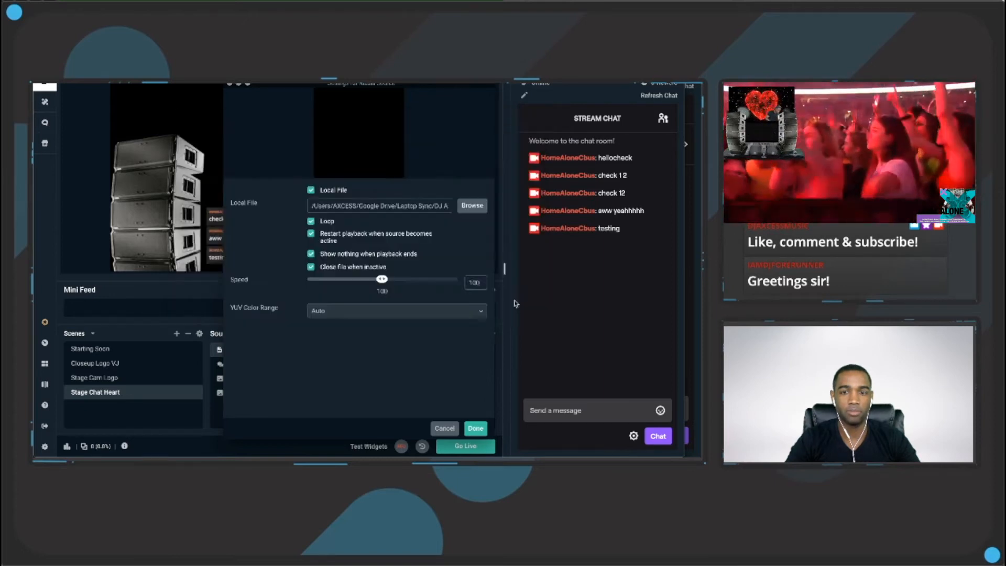
pyautogui.click(480, 427)
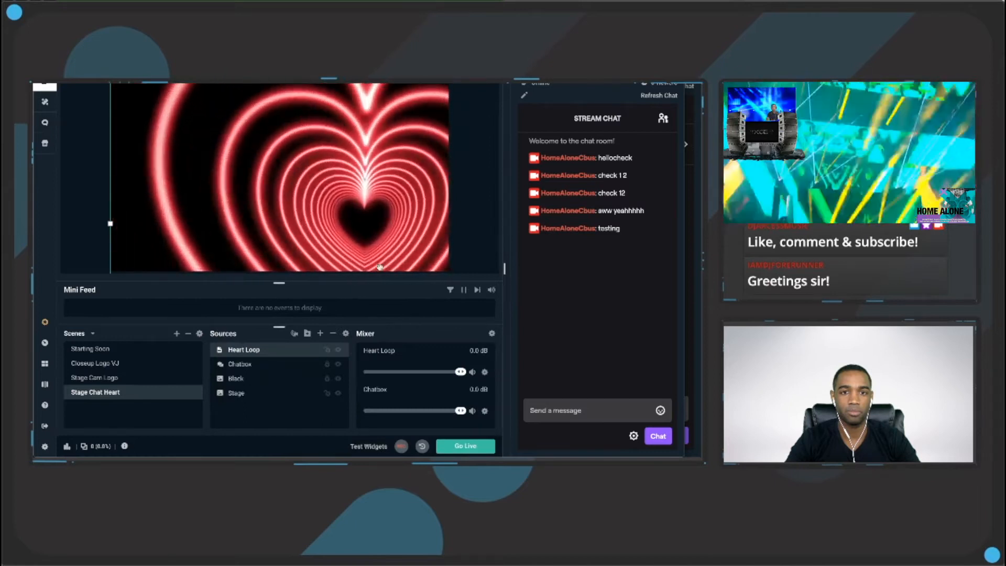
# Fit the Heart Loop video to the screen and move it below Stage in the source order
pyautogui.rightClick(361, 236)
pyautogui.moveTo(393, 290)
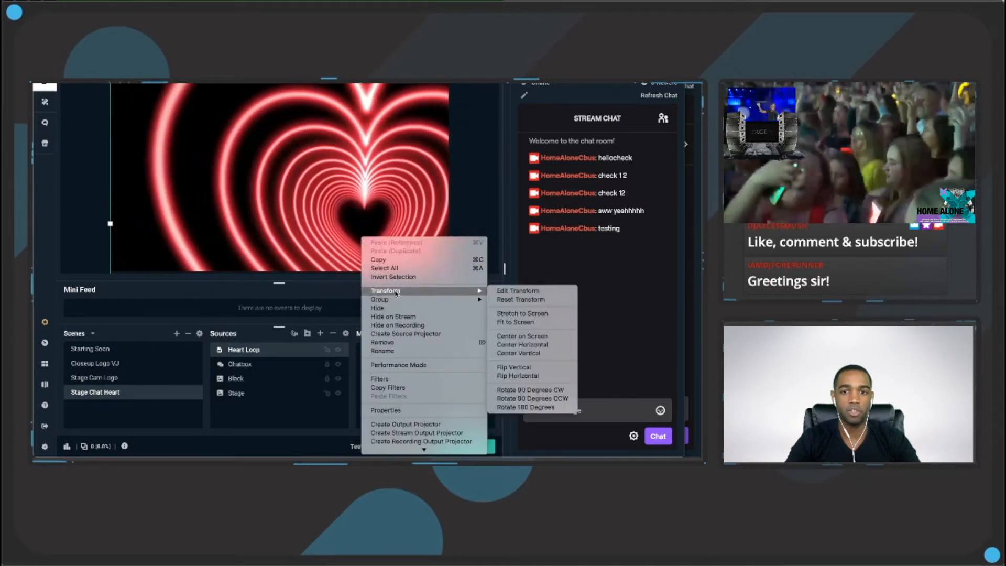
pyautogui.click(503, 321)
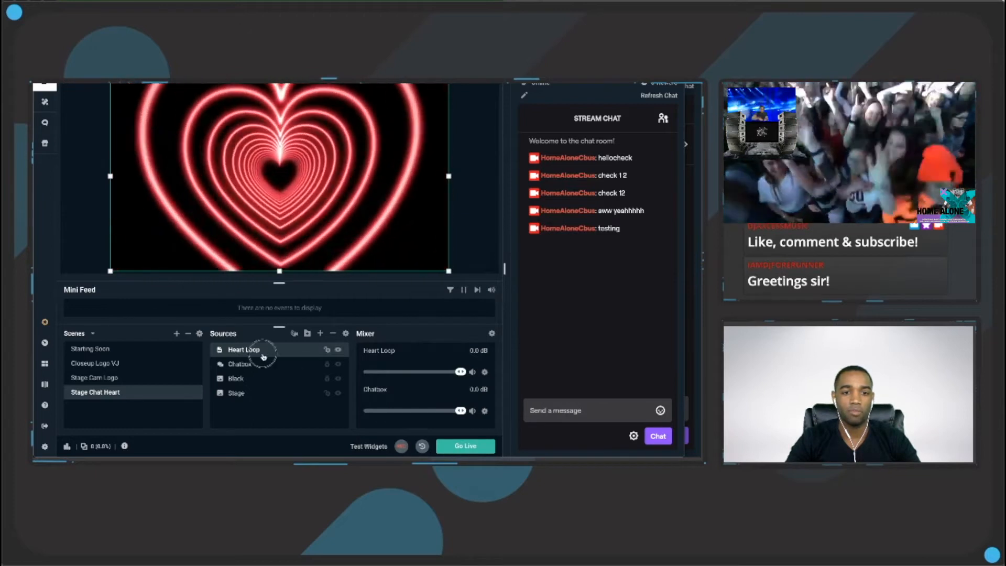
pyautogui.moveTo(264, 357); pyautogui.dragTo(253, 394)
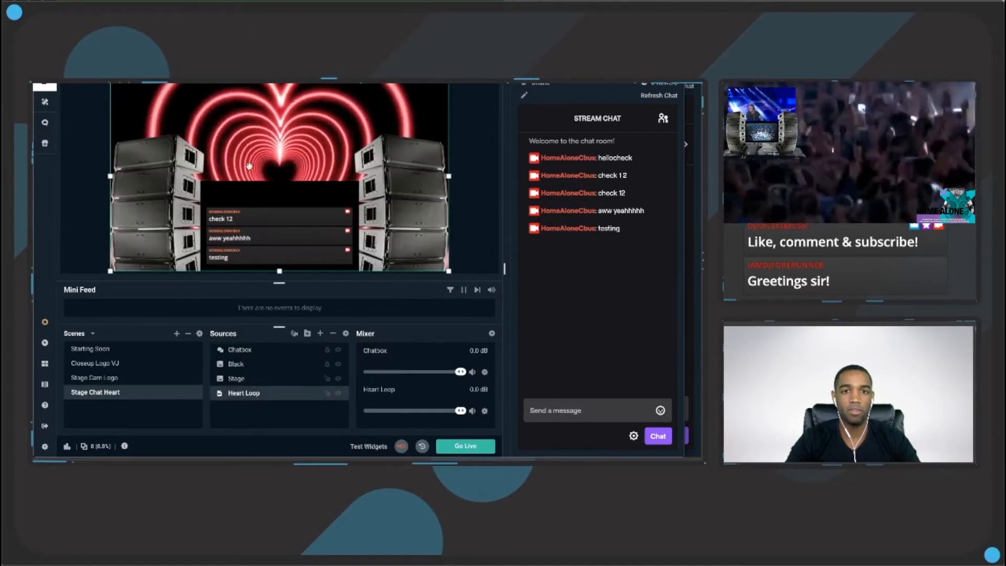
# Enlarge the Heart Loop video and position it so the heart's centre sits between the speaker stacks, just above the black booth
pyautogui.moveTo(249, 166); pyautogui.dragTo(252, 136)
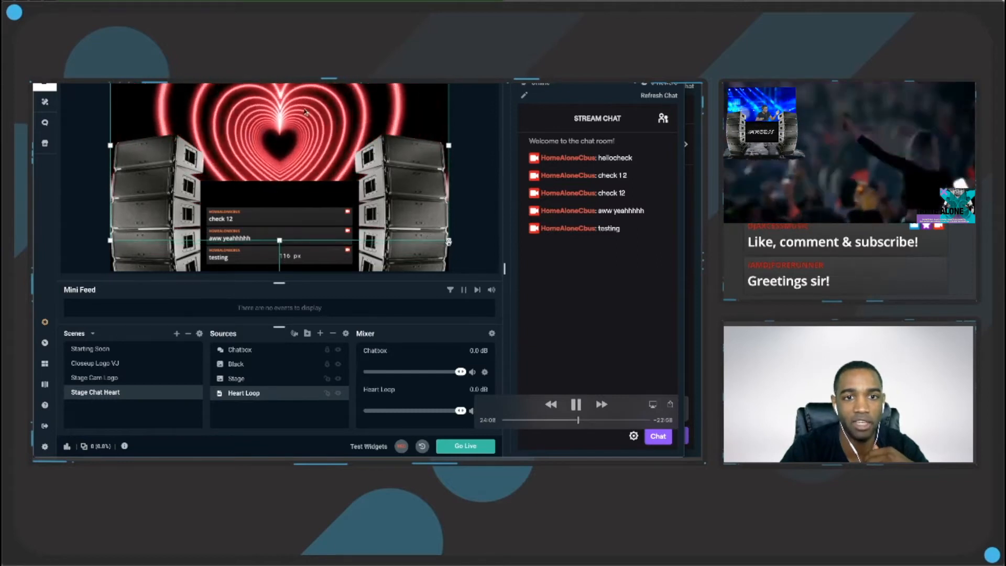
pyautogui.moveTo(449, 241); pyautogui.dragTo(505, 288)
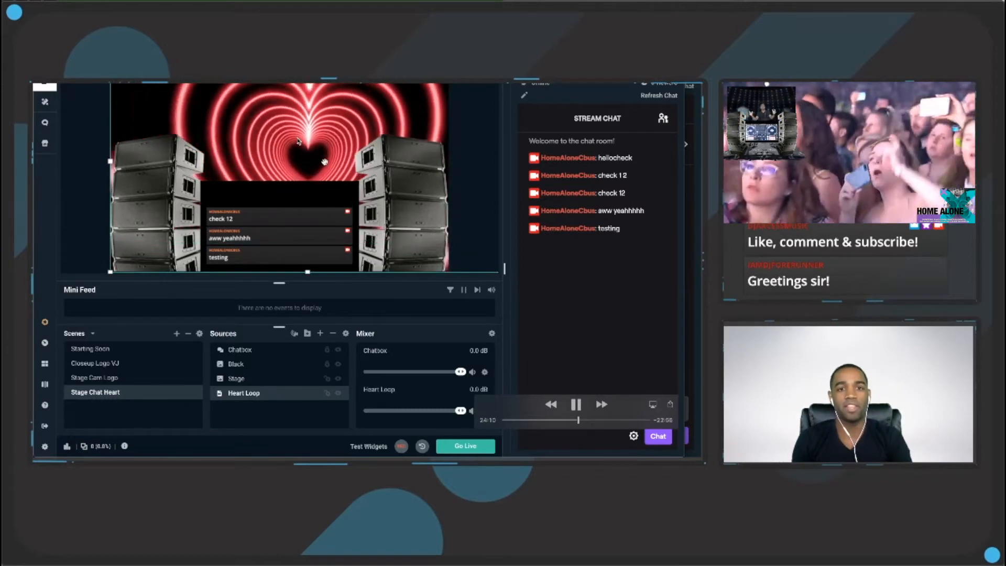
pyautogui.moveTo(322, 160); pyautogui.dragTo(301, 148)
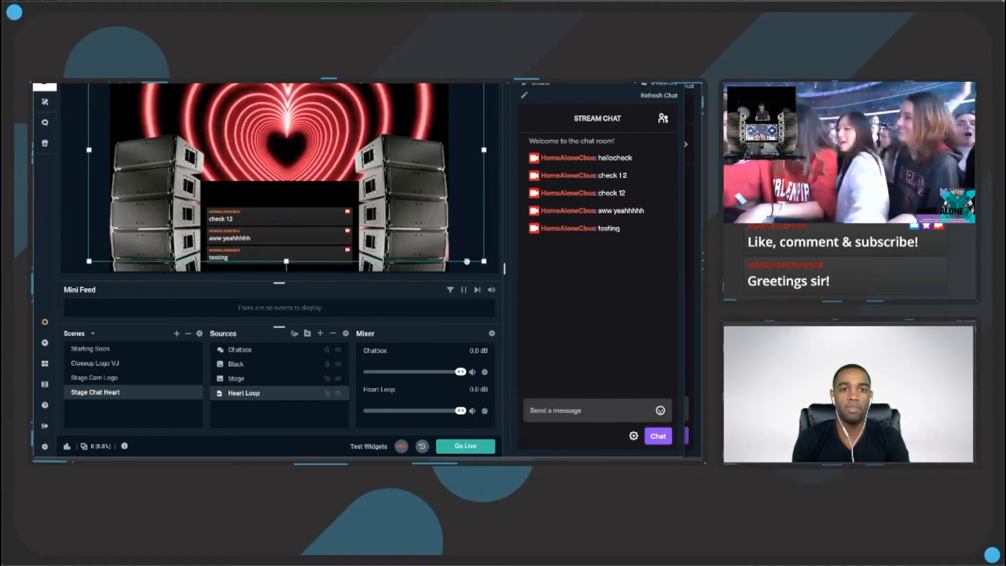
pyautogui.moveTo(483, 261); pyautogui.dragTo(523, 287)
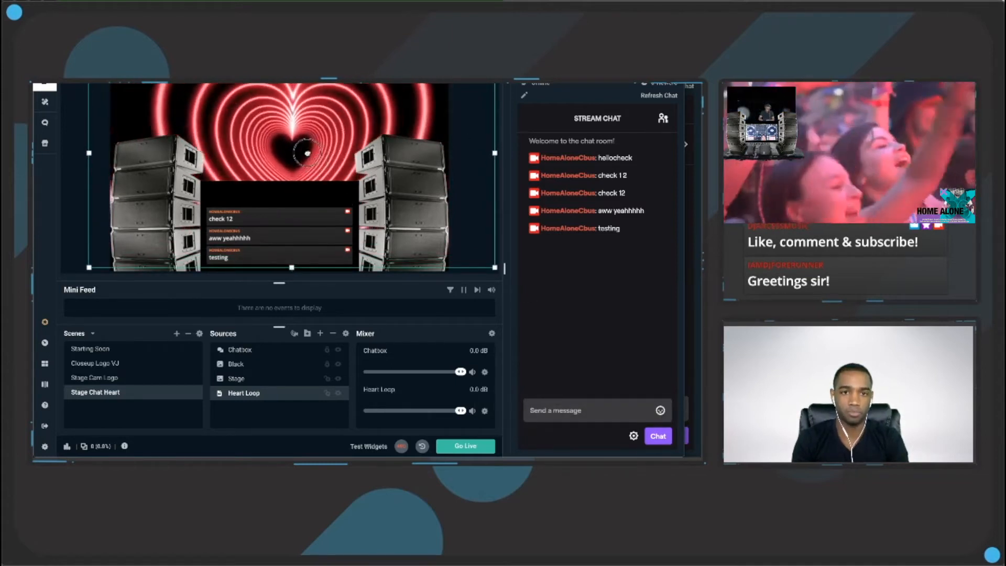
pyautogui.moveTo(308, 153); pyautogui.dragTo(271, 114)
pyautogui.moveTo(443, 227); pyautogui.dragTo(512, 281)
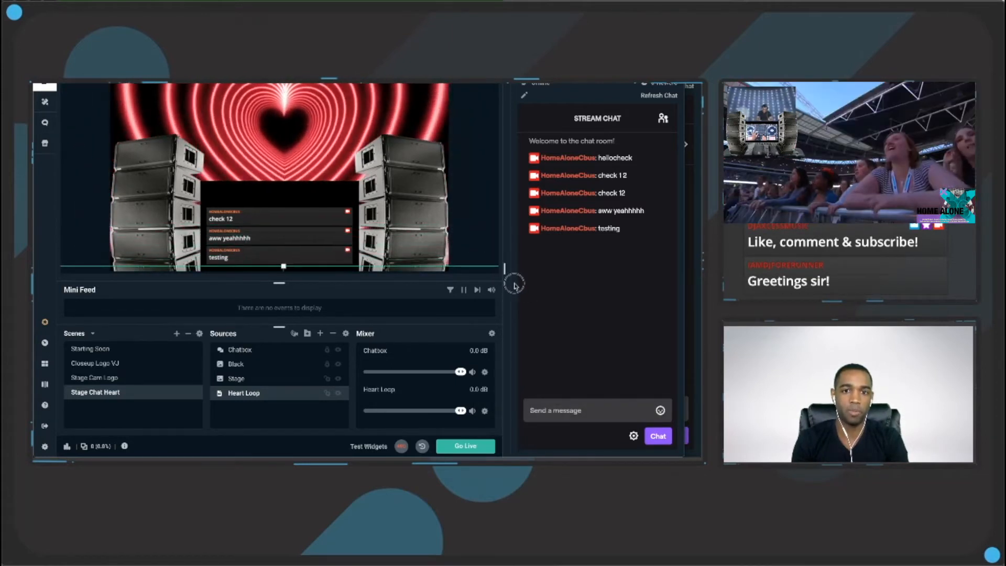
pyautogui.moveTo(322, 185); pyautogui.dragTo(329, 194)
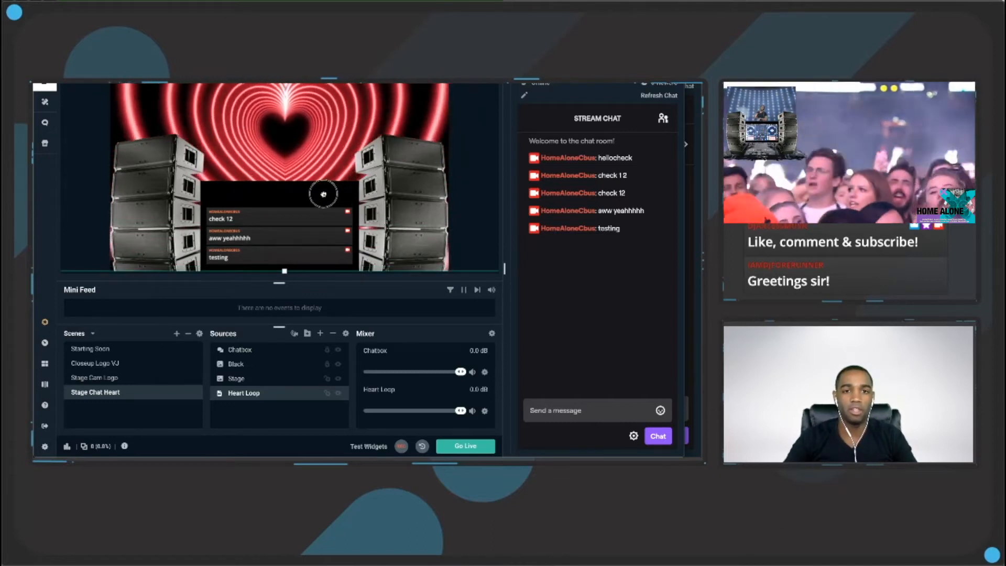
pyautogui.moveTo(330, 194); pyautogui.dragTo(321, 195)
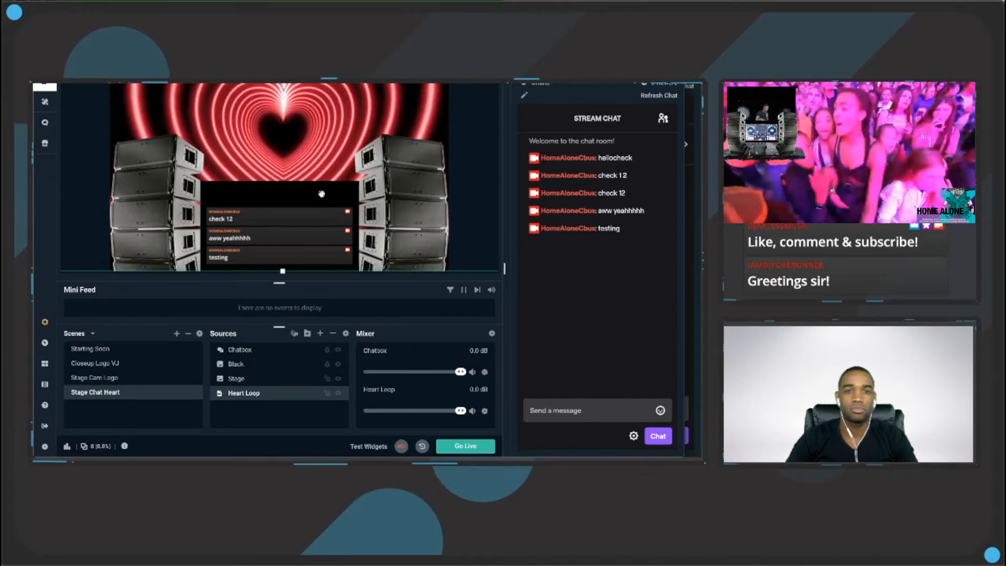
# Set the Heart Loop source's playback speed to 70
pyautogui.doubleClick(243, 393)
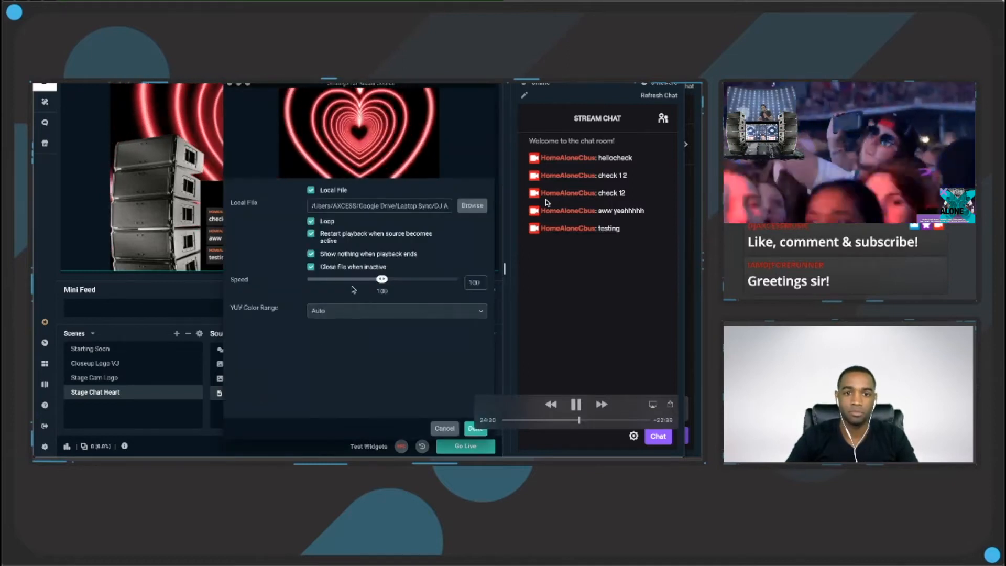
pyautogui.moveTo(383, 282); pyautogui.dragTo(359, 281)
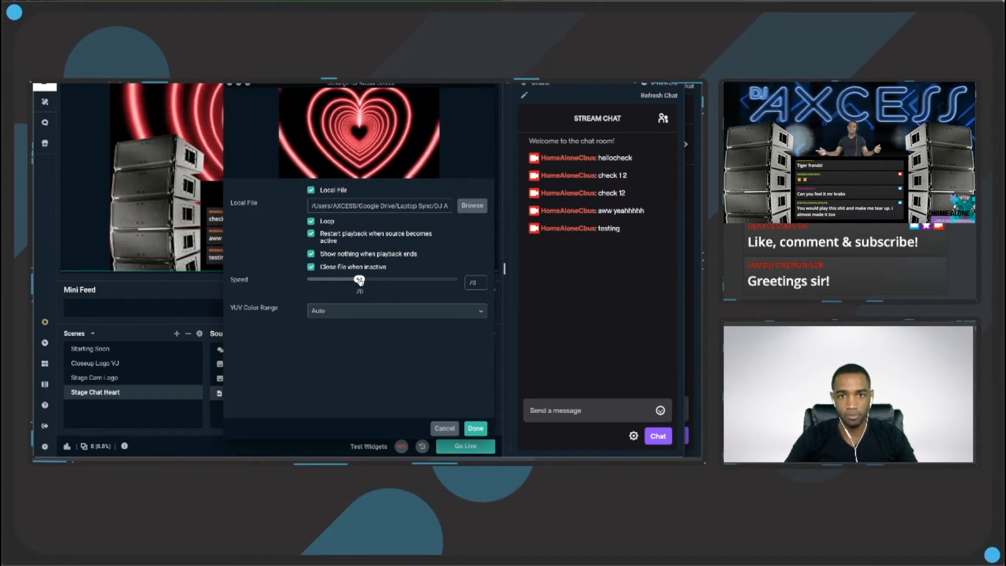
pyautogui.click(474, 428)
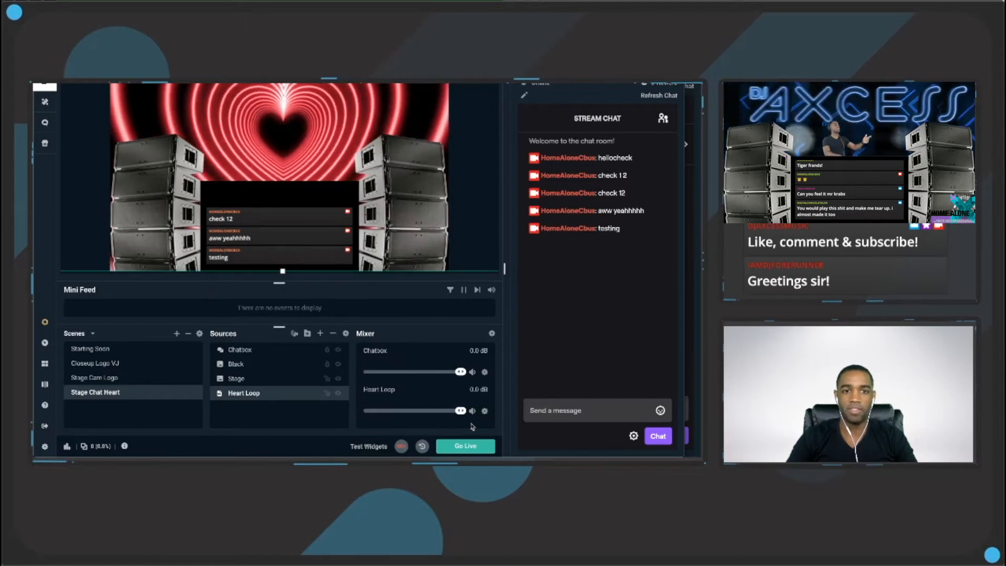
# Lock the Stage source in Stage Chat Heart, and lock the Stage and Logo Reel sources in Stage Cam Logo
pyautogui.click(241, 379)
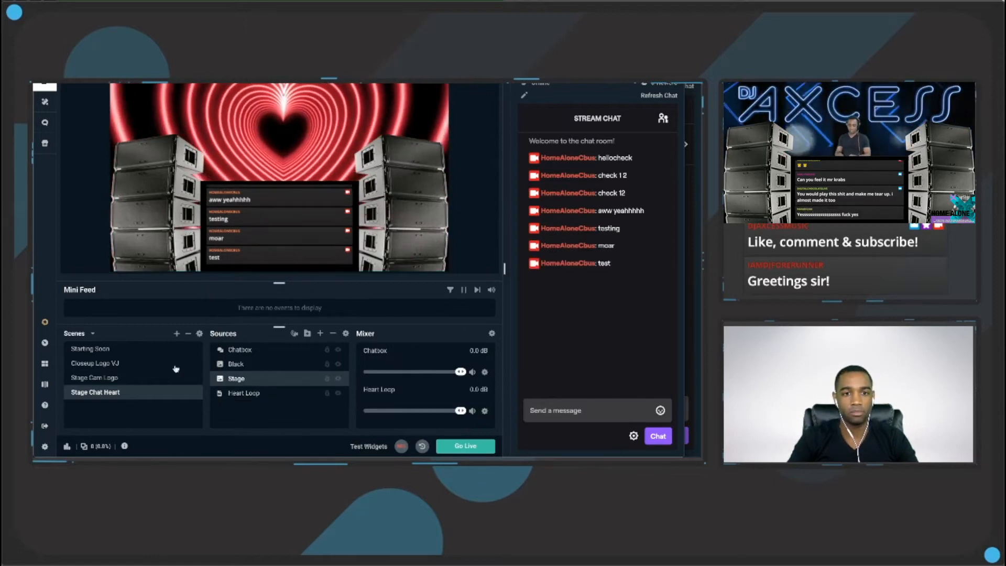
pyautogui.click(110, 377)
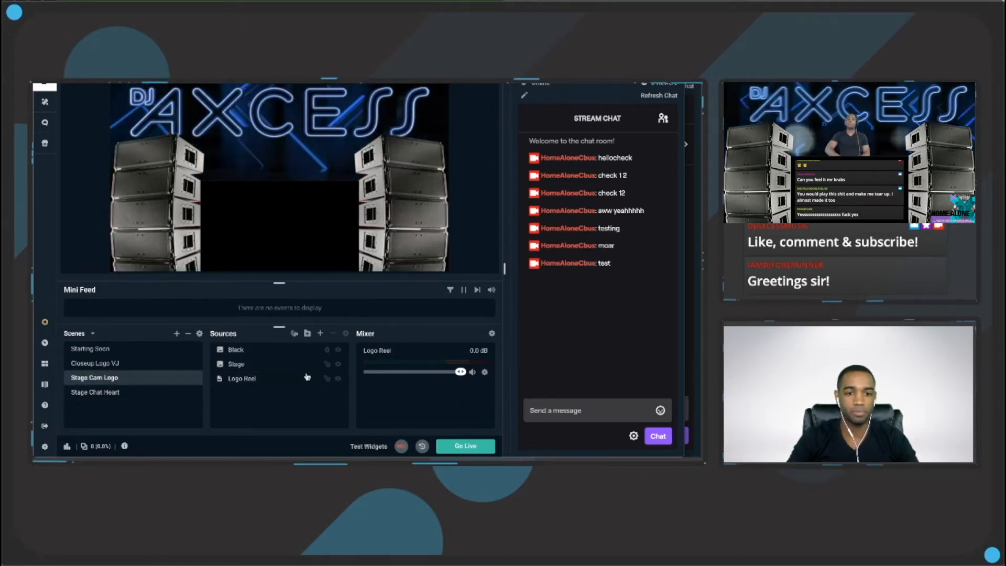
pyautogui.click(320, 366)
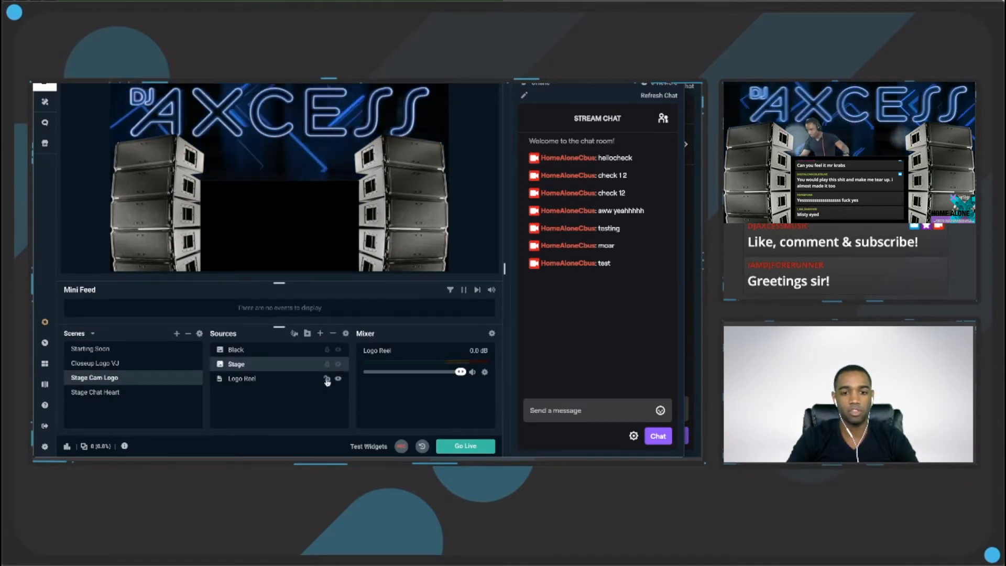
pyautogui.click(324, 380)
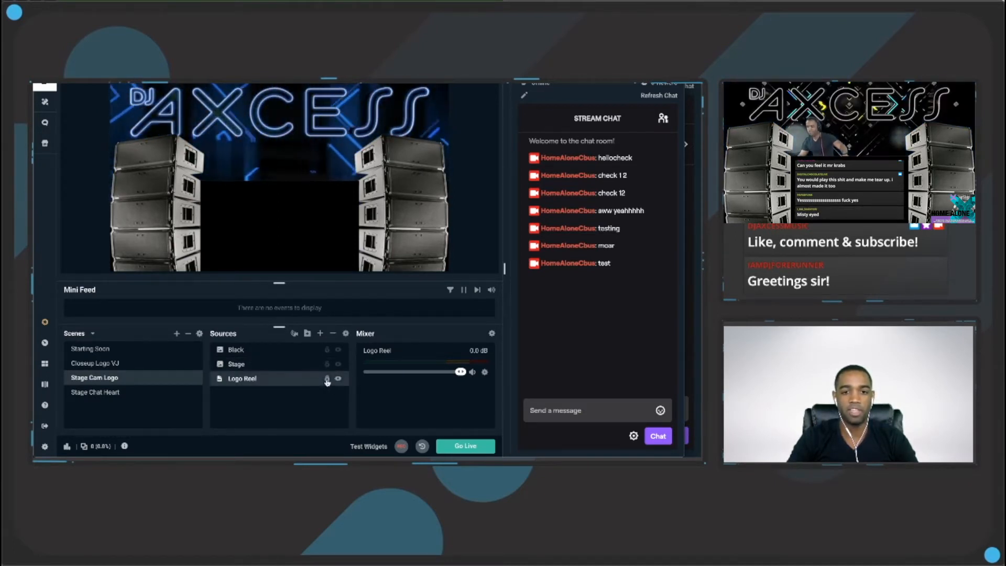
# Check the Closeup Logo VJ scene, and rename the Stage Cam Logo scene to Closeup Cam Logo
pyautogui.click(119, 363)
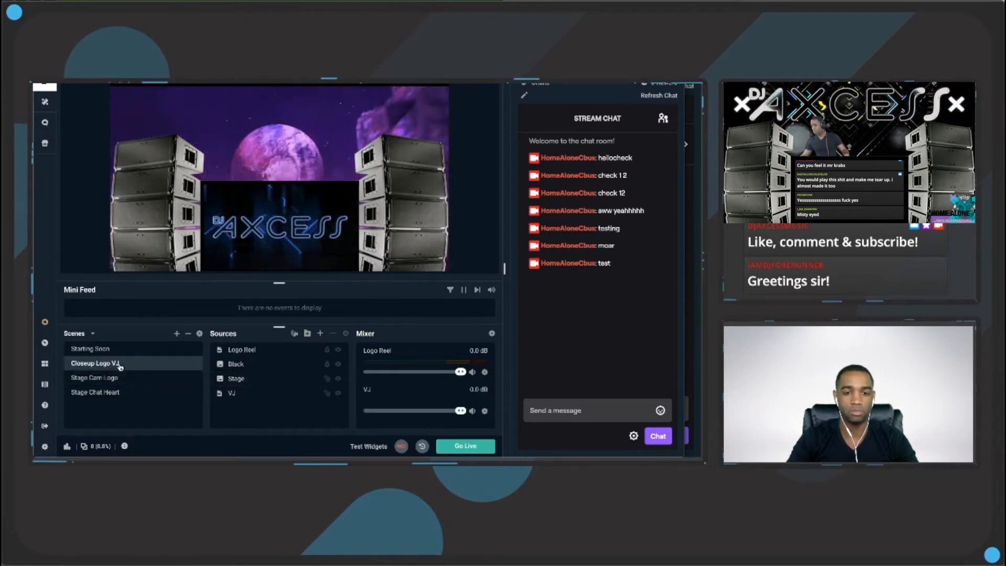
pyautogui.click(96, 379)
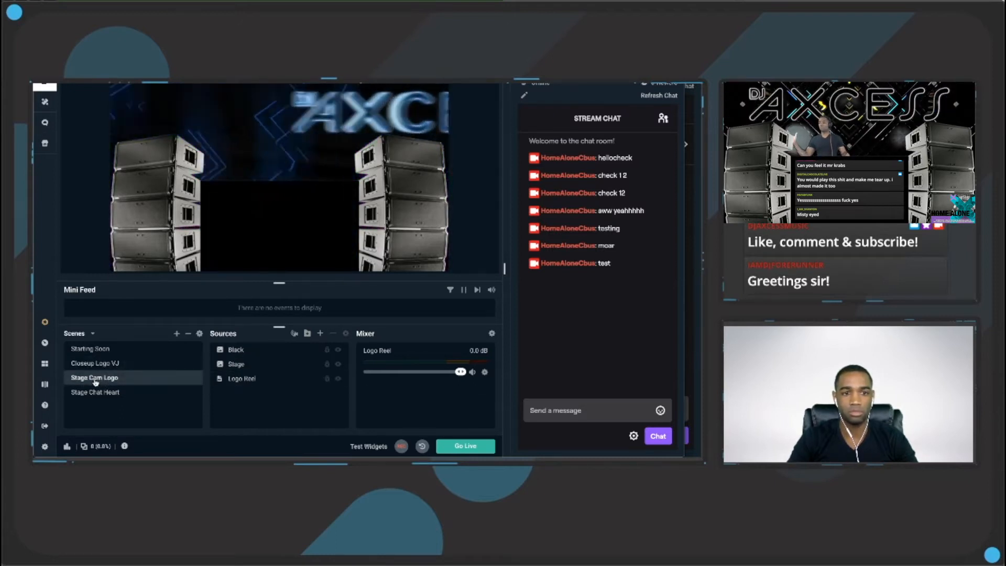
pyautogui.rightClick(95, 380)
# Rename the Stage Chat Heart scene to Closeup Chat Heart
pyautogui.click(114, 391)
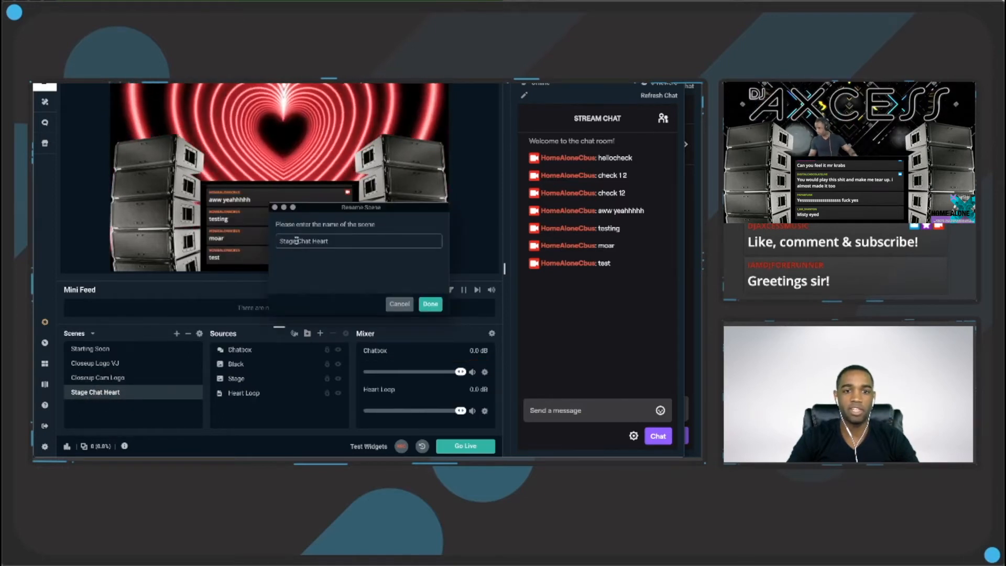
pyautogui.click(296, 240)
pyautogui.press('BackSpace')
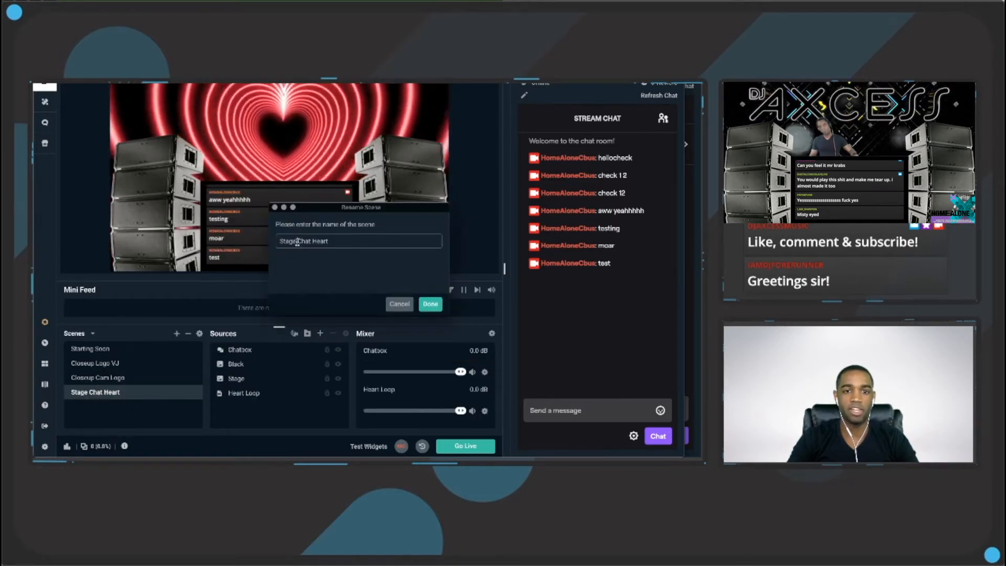
pyautogui.press('BackSpace')
pyautogui.press('BackSpace')
pyautogui.press('BackSpace')
pyautogui.press('BackSpace')
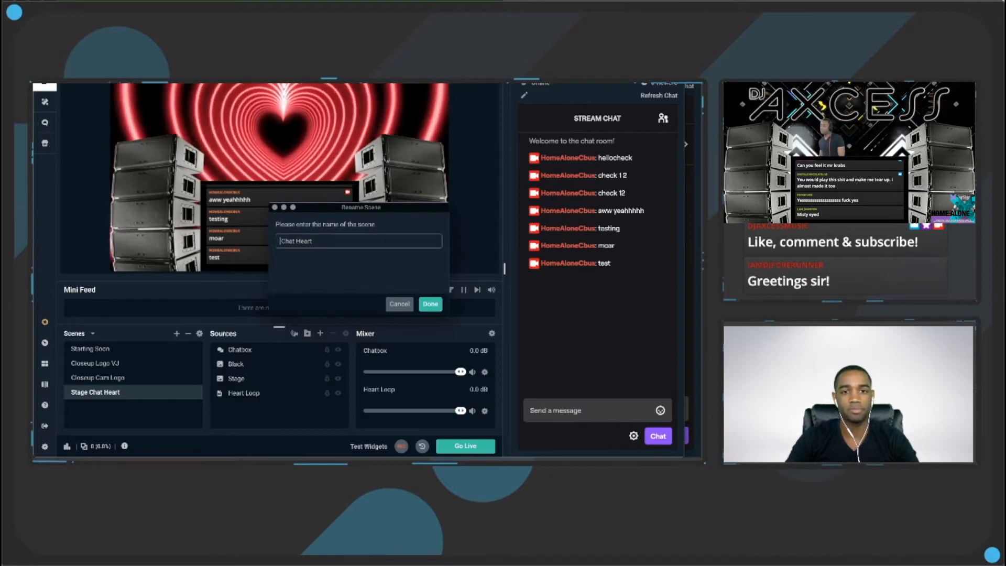
pyautogui.write('Clos ')
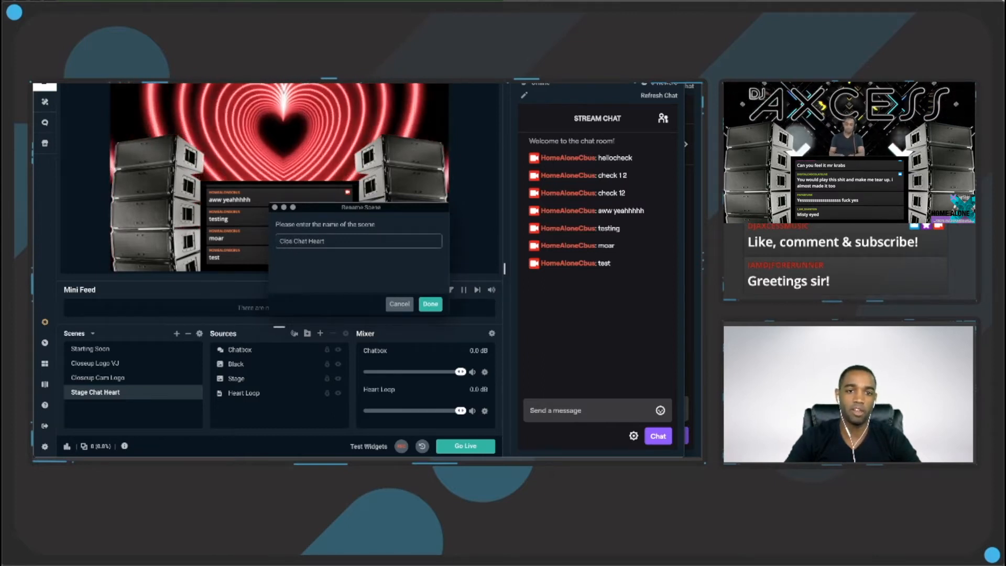
pyautogui.write('eup')
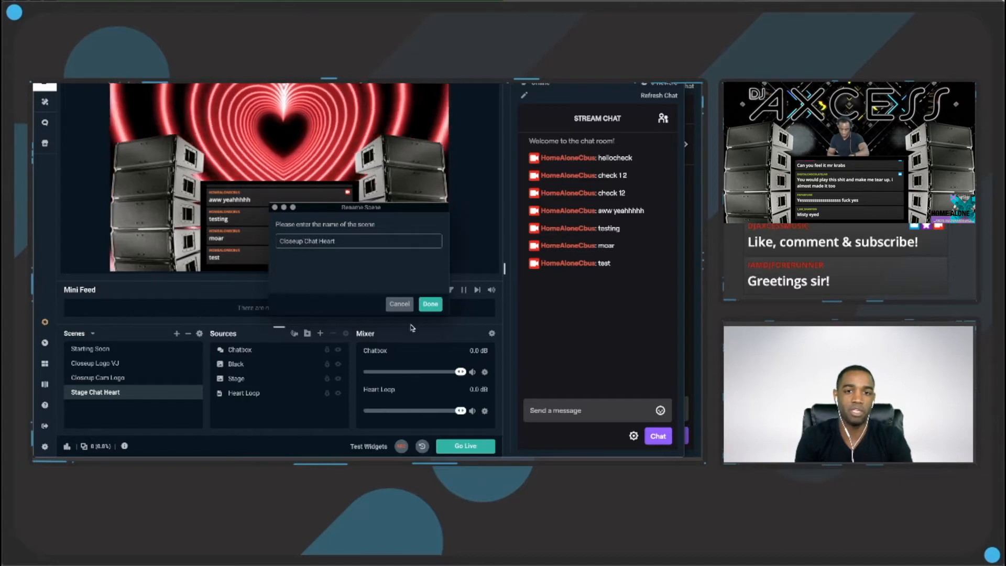
pyautogui.click(430, 304)
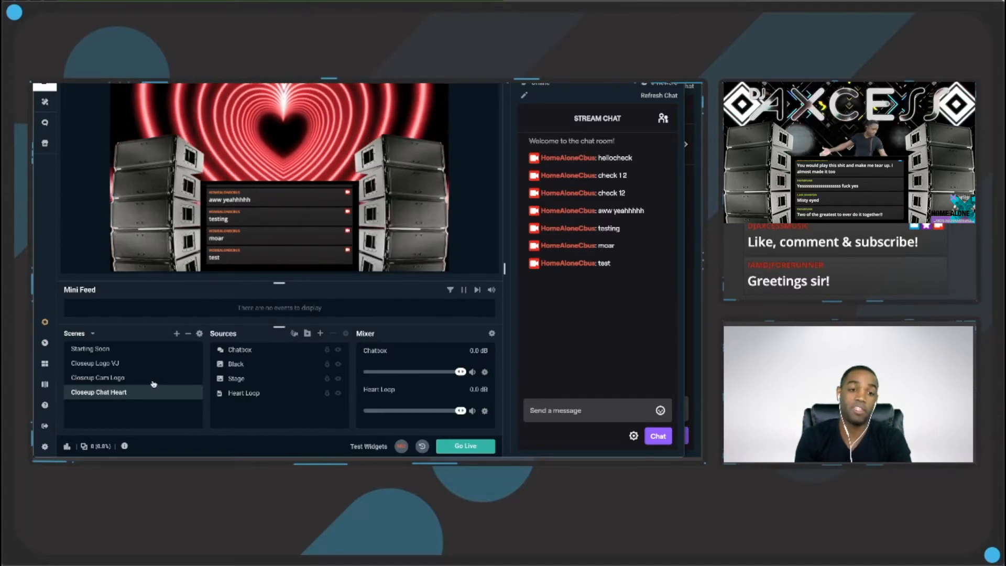
# Check the Closeup Logo VJ and Closeup Cam Logo scenes, and duplicate the Closeup Chat Heart scene as Closeup Chat Lights
pyautogui.click(111, 364)
pyautogui.click(105, 378)
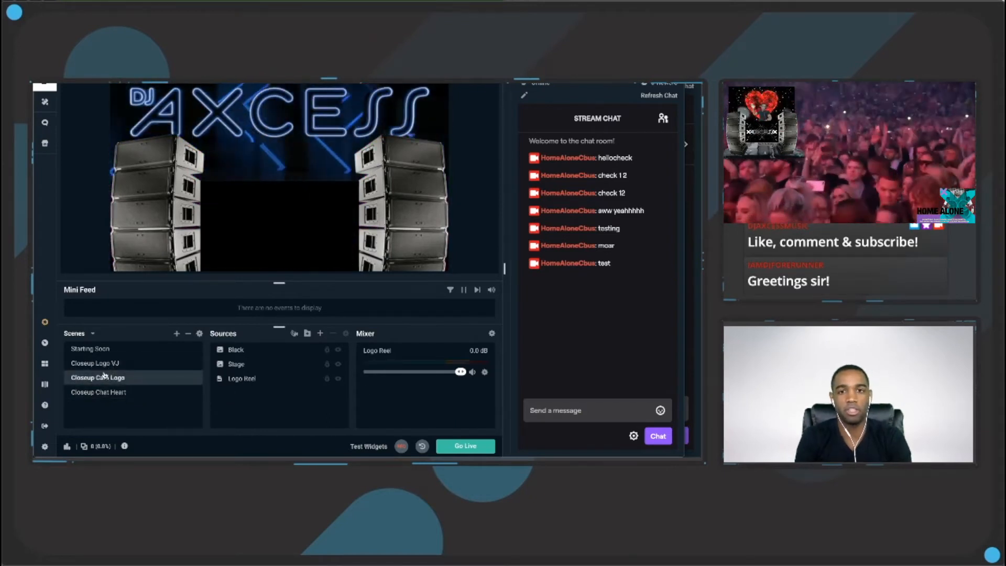
pyautogui.click(95, 363)
pyautogui.click(98, 392)
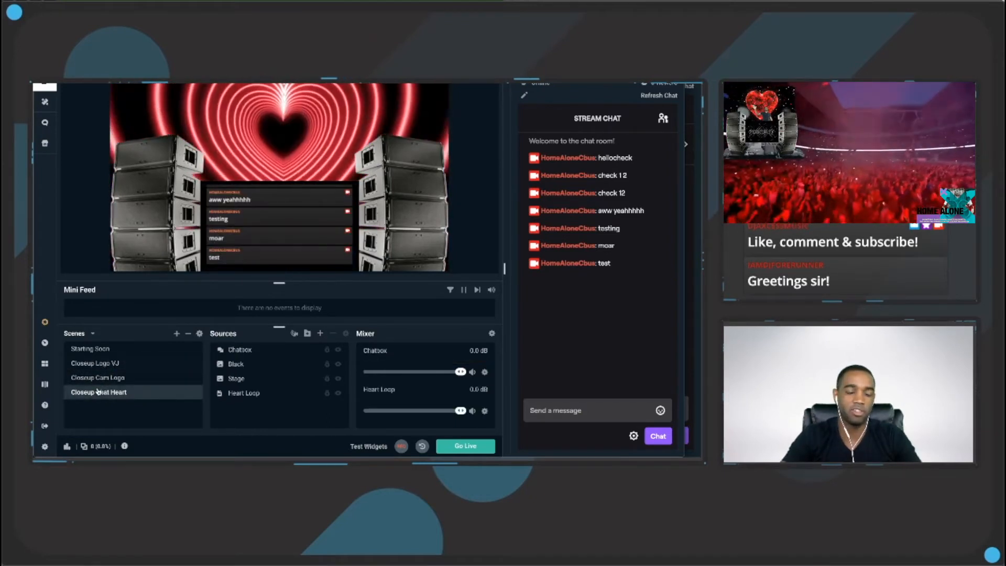
pyautogui.rightClick(98, 391)
pyautogui.click(114, 393)
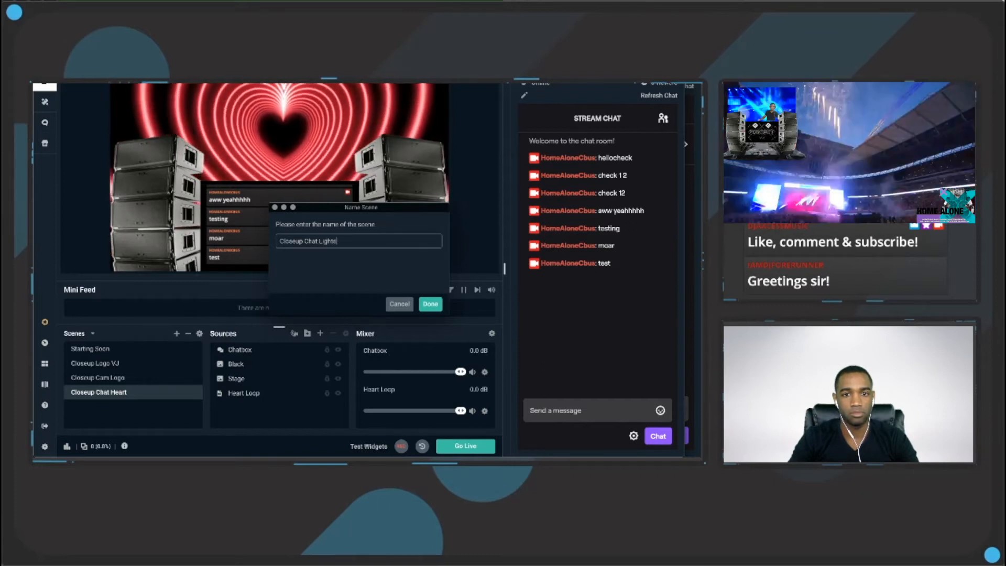
pyautogui.click(430, 304)
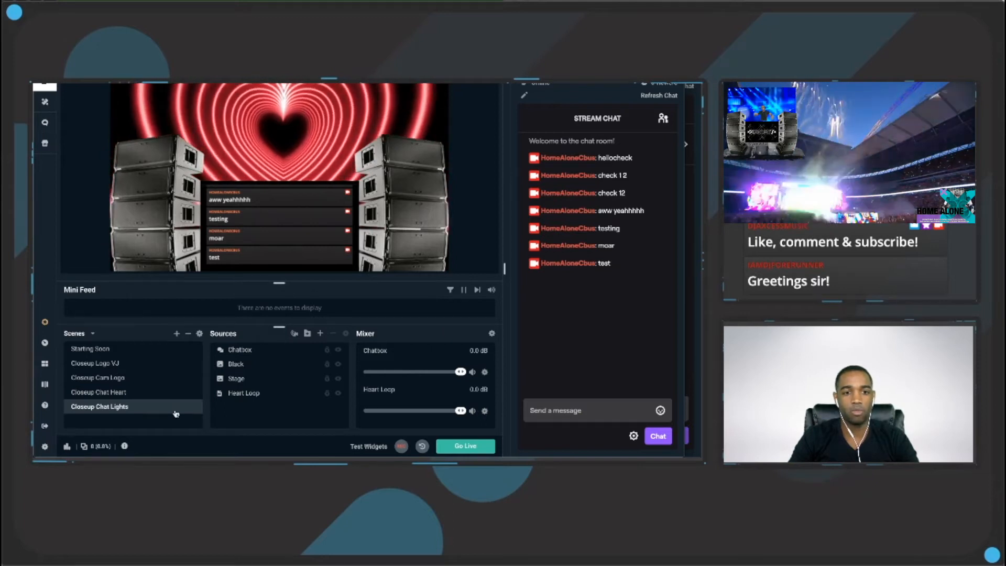
# Set the playback speed of the Heart Loop source in the Closeup Chat Lights scene to 80
pyautogui.click(262, 394)
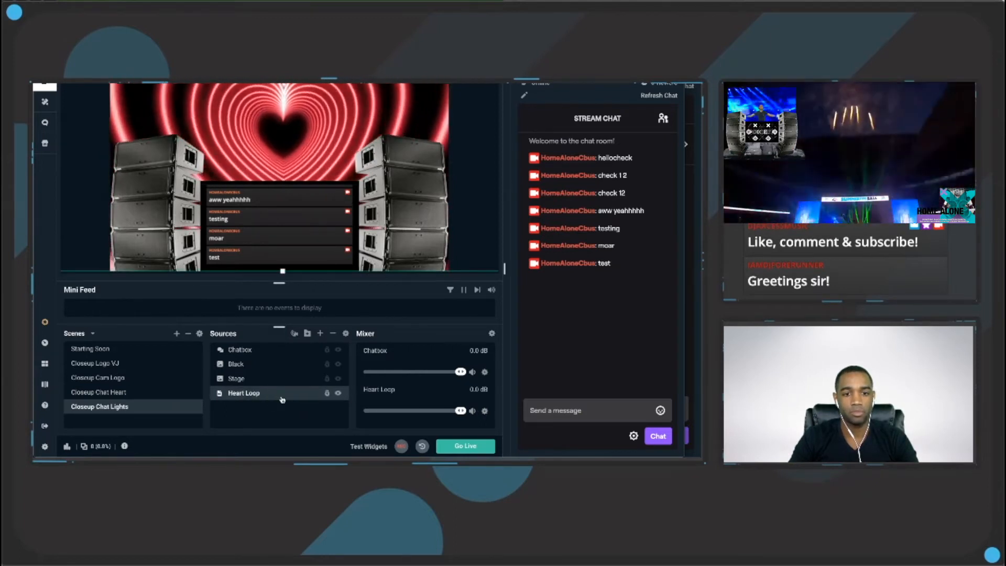
pyautogui.doubleClick(281, 400)
pyautogui.moveTo(360, 283)
pyautogui.moveTo(361, 283); pyautogui.dragTo(368, 283)
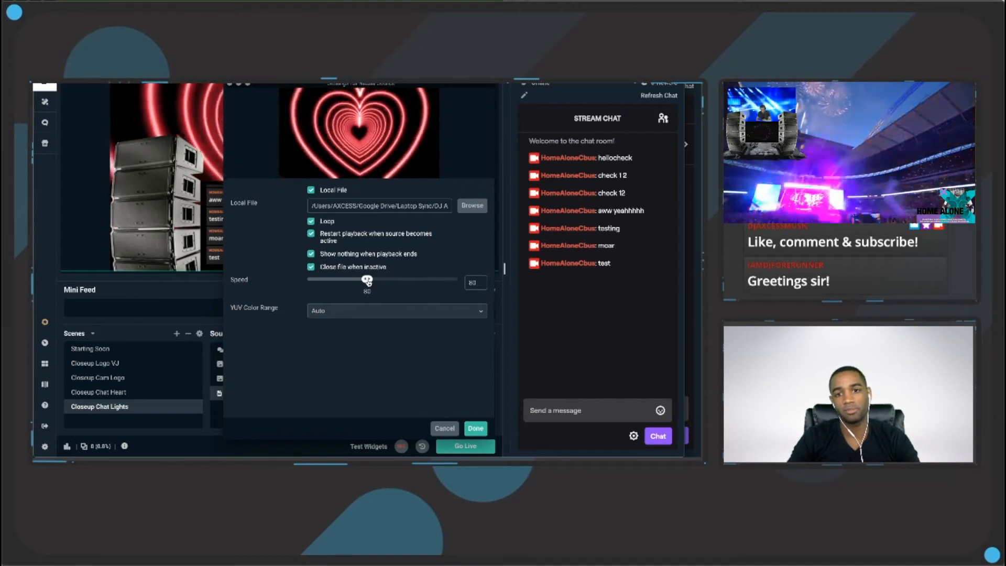
# Accept the Heart Loop media settings and remove the Heart Loop source from the Closeup Chat Lights scene
pyautogui.click(476, 429)
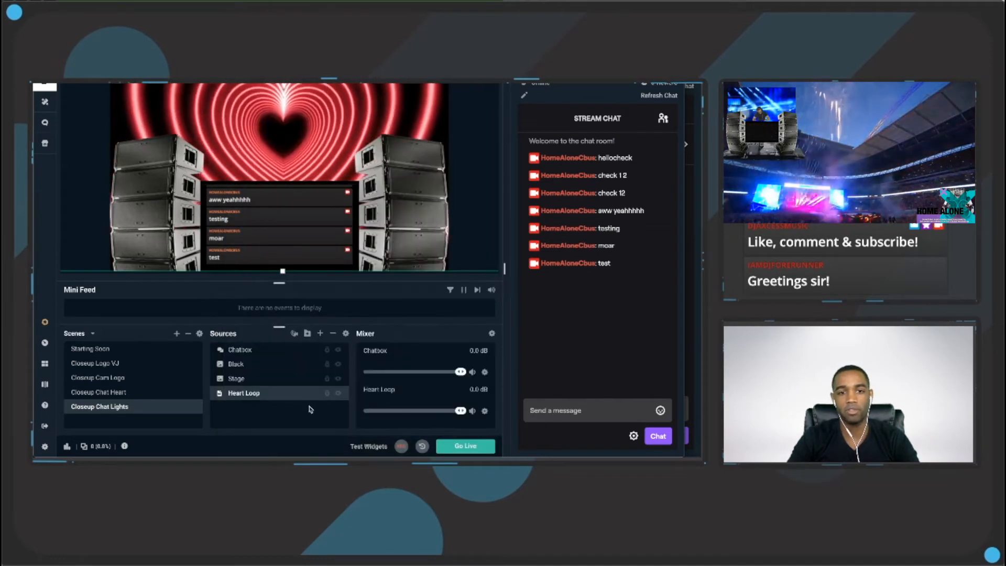
pyautogui.click(333, 333)
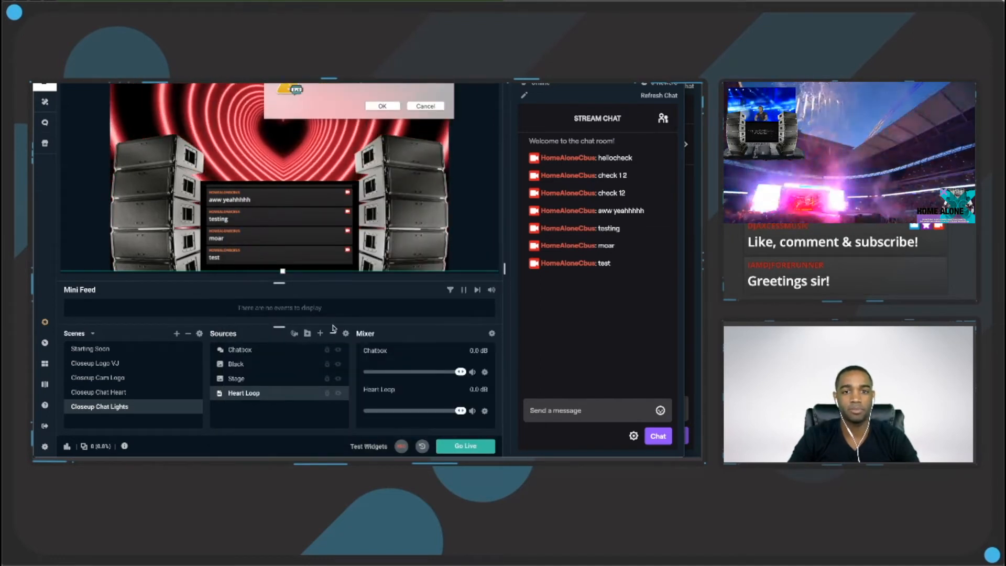
pyautogui.click(379, 106)
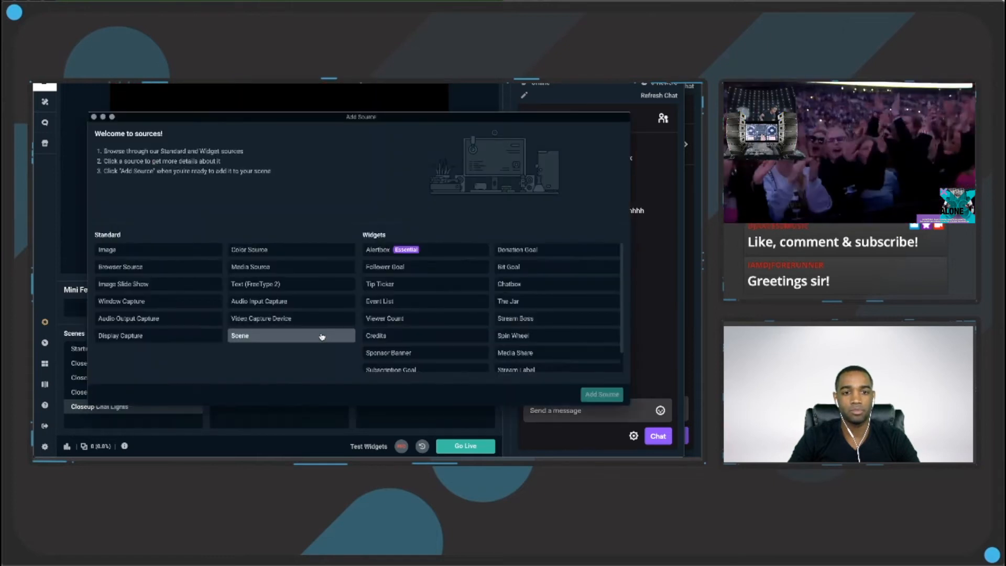
# Add a new Media Source named "Stage Lighting" to the Closeup Chat Lights scene
pyautogui.click(262, 267)
pyautogui.click(602, 394)
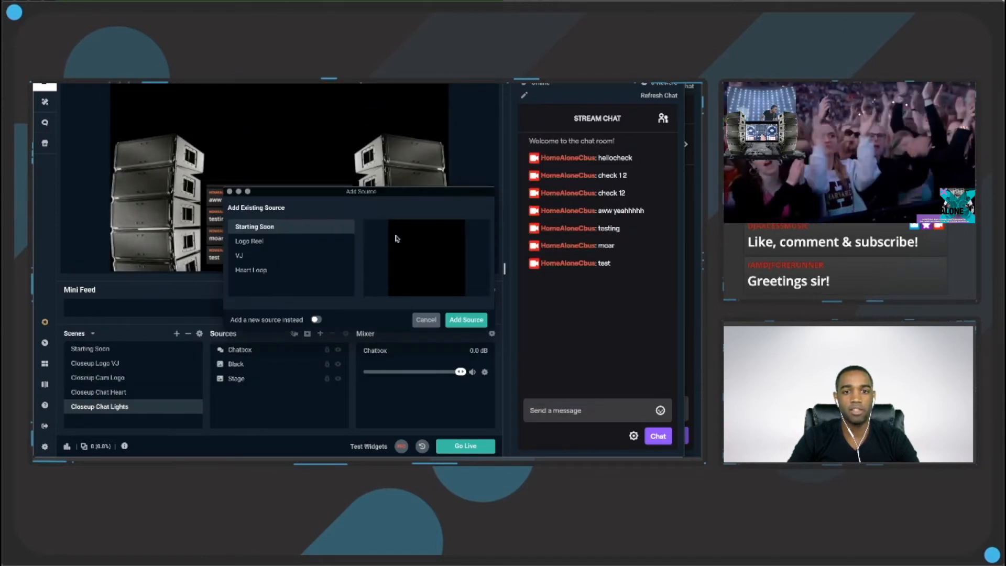
pyautogui.click(316, 319)
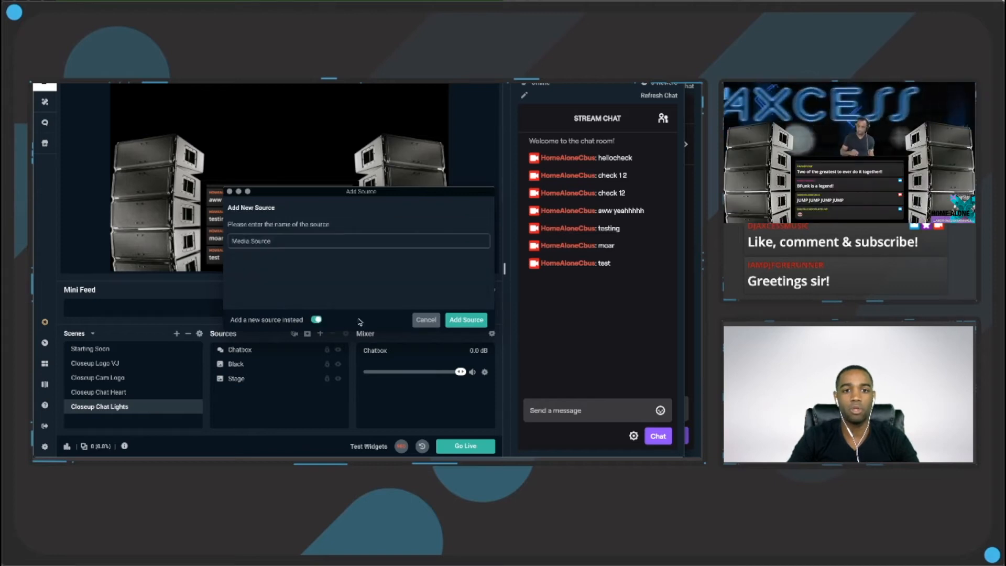
pyautogui.tripleClick(346, 242)
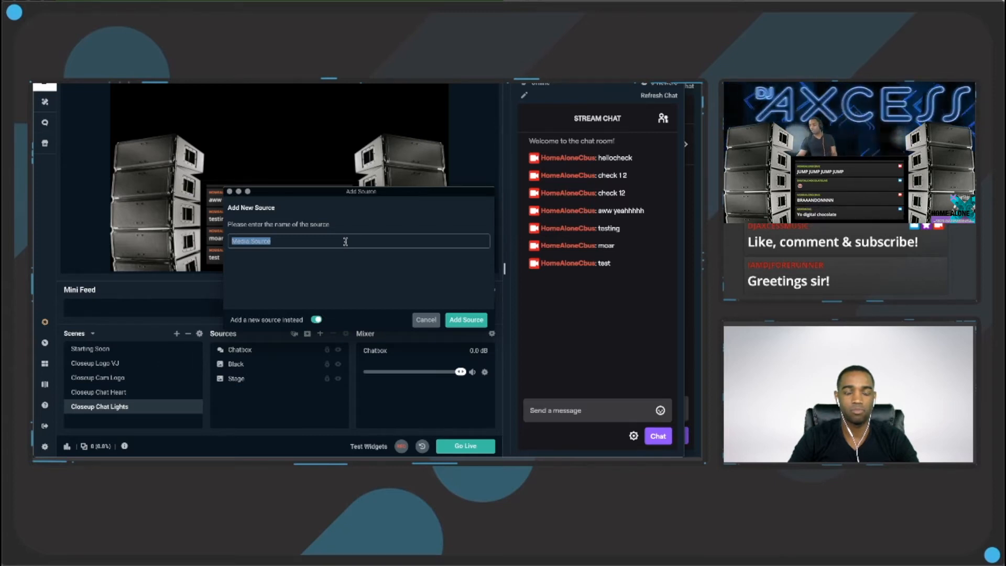
pyautogui.write('Satge')
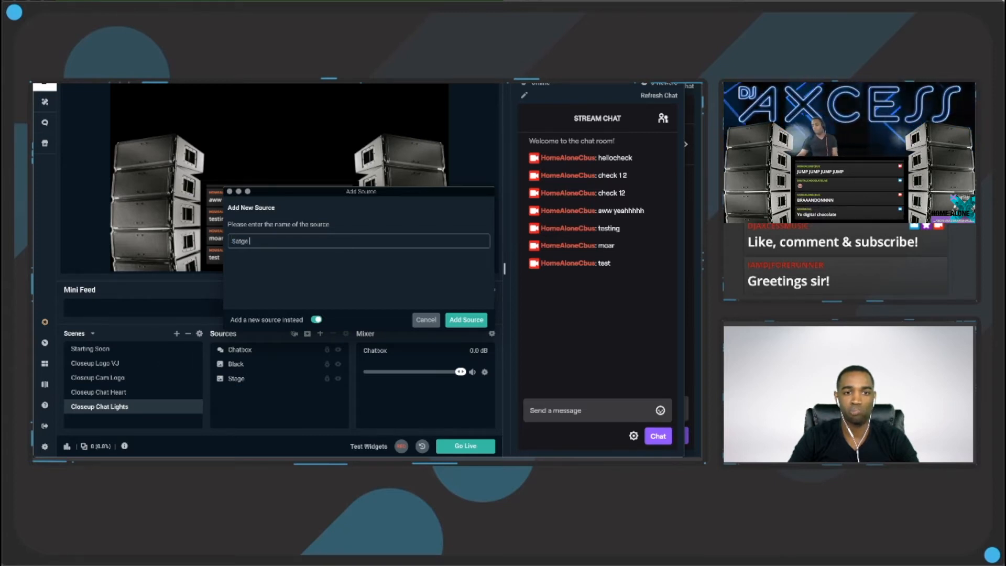
pyautogui.press('BackSpace')
pyautogui.press('BackSpace')
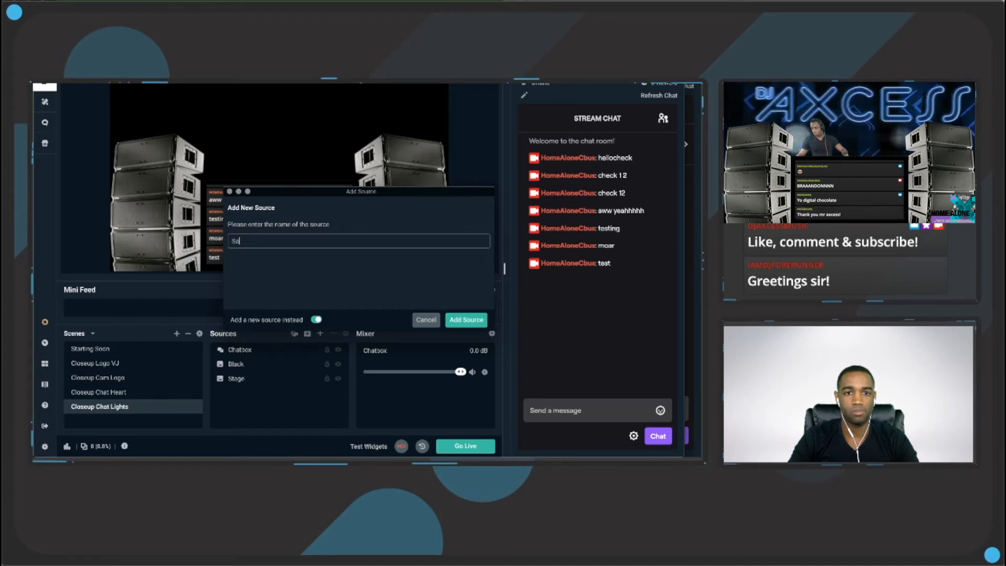
pyautogui.write('age Lighting')
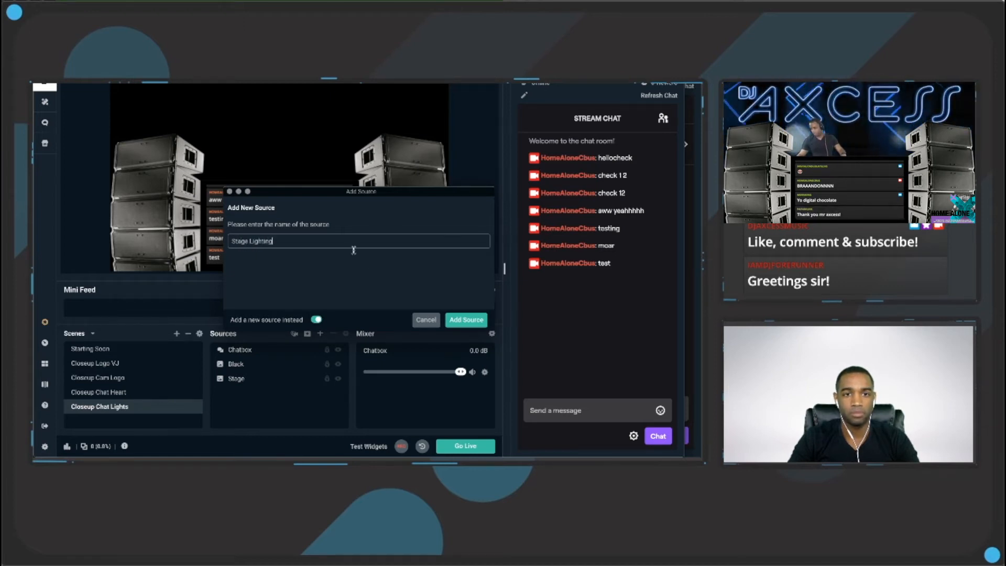
pyautogui.click(466, 320)
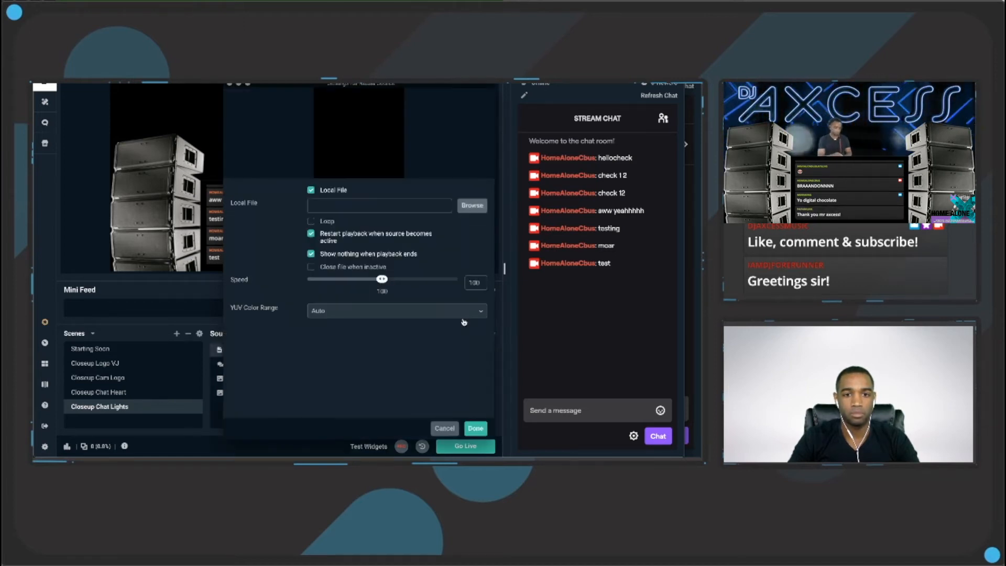
# Enable Loop and Close file when inactive for Stage Lighting, and load the blue stage lights video as its local file
pyautogui.click(327, 221)
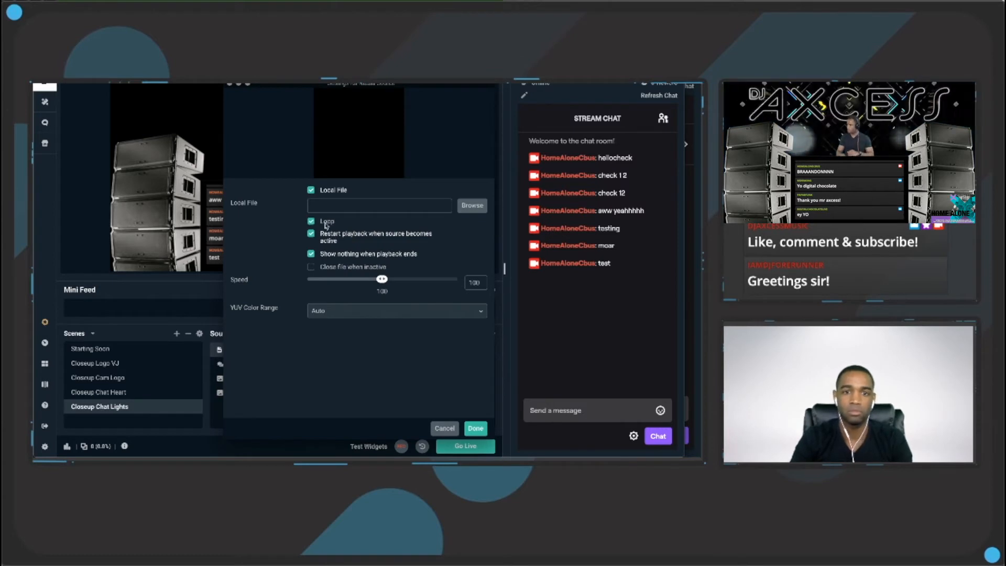
pyautogui.click(360, 267)
pyautogui.click(463, 210)
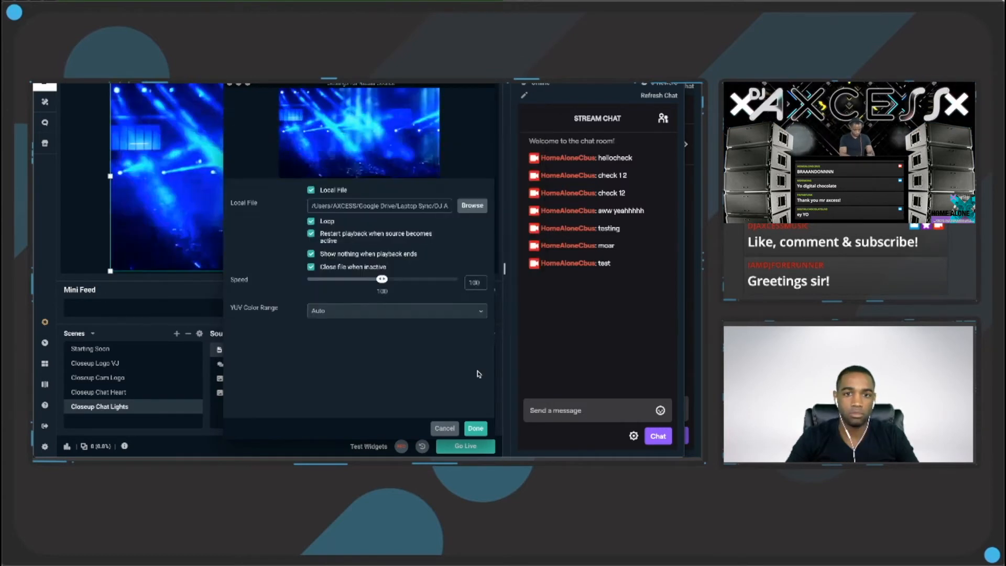
pyautogui.click(476, 428)
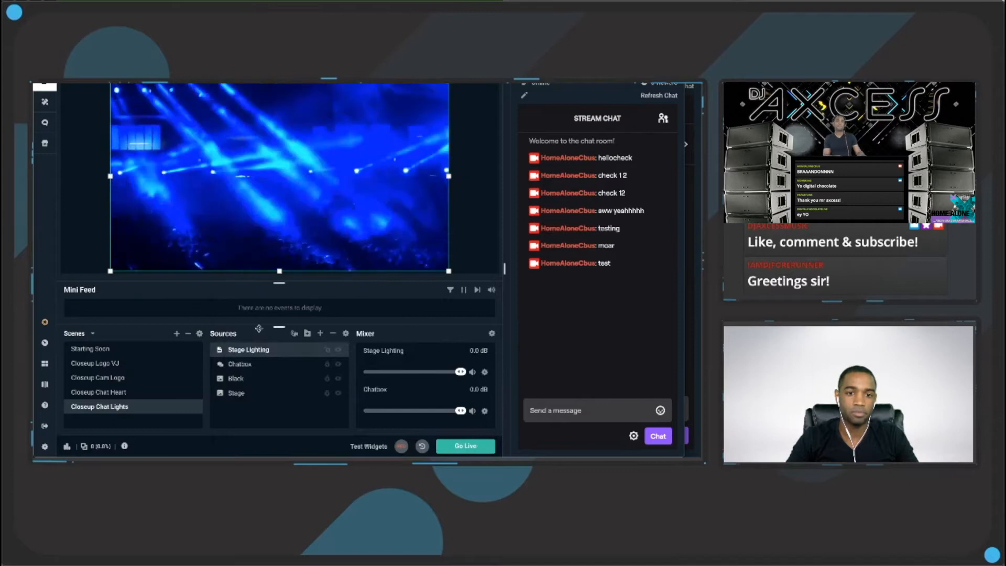
# Place Stage Lighting beneath the Stage source in the layer order, and enlarge and position it to fill the background behind the speakers
pyautogui.moveTo(252, 350); pyautogui.dragTo(249, 394)
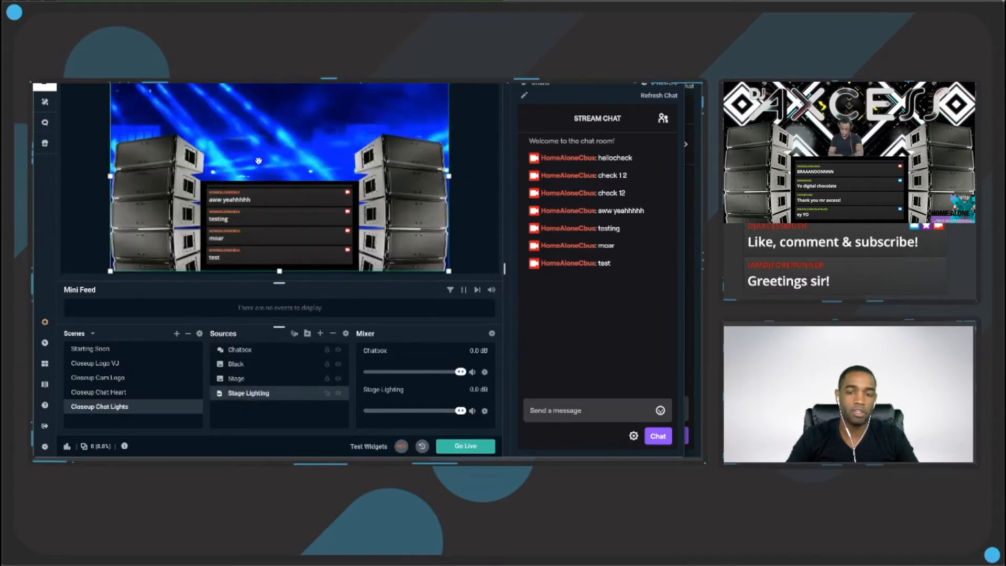
pyautogui.moveTo(259, 160); pyautogui.dragTo(261, 135)
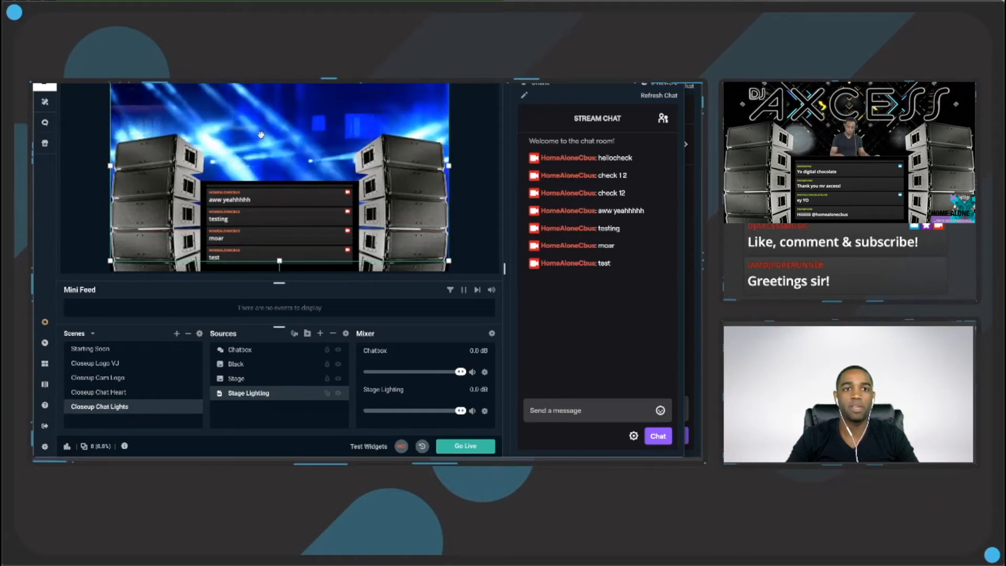
pyautogui.moveTo(452, 260); pyautogui.dragTo(471, 273)
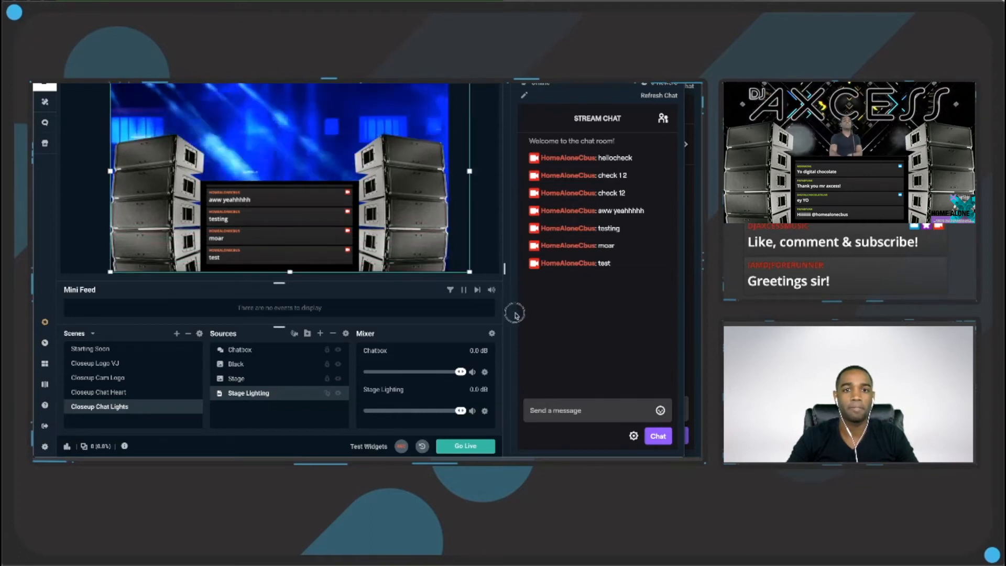
pyautogui.moveTo(318, 169); pyautogui.dragTo(278, 167)
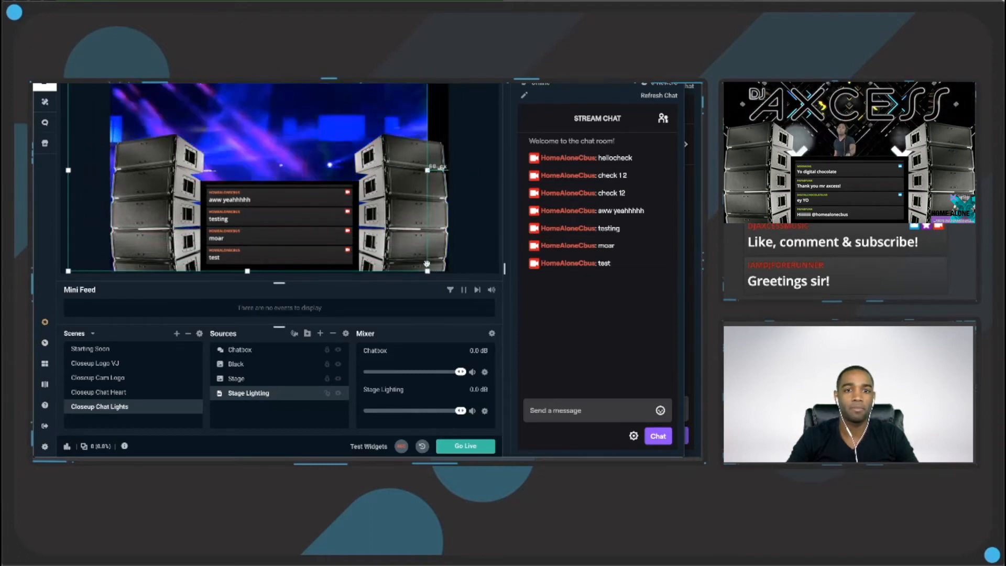
pyautogui.moveTo(427, 272); pyautogui.dragTo(430, 273)
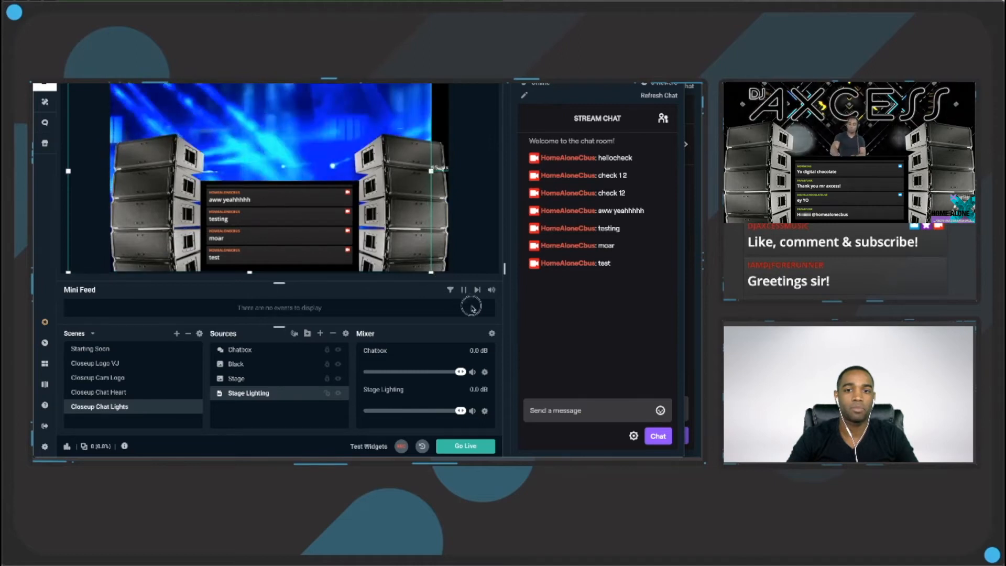
pyautogui.moveTo(316, 135); pyautogui.dragTo(288, 93)
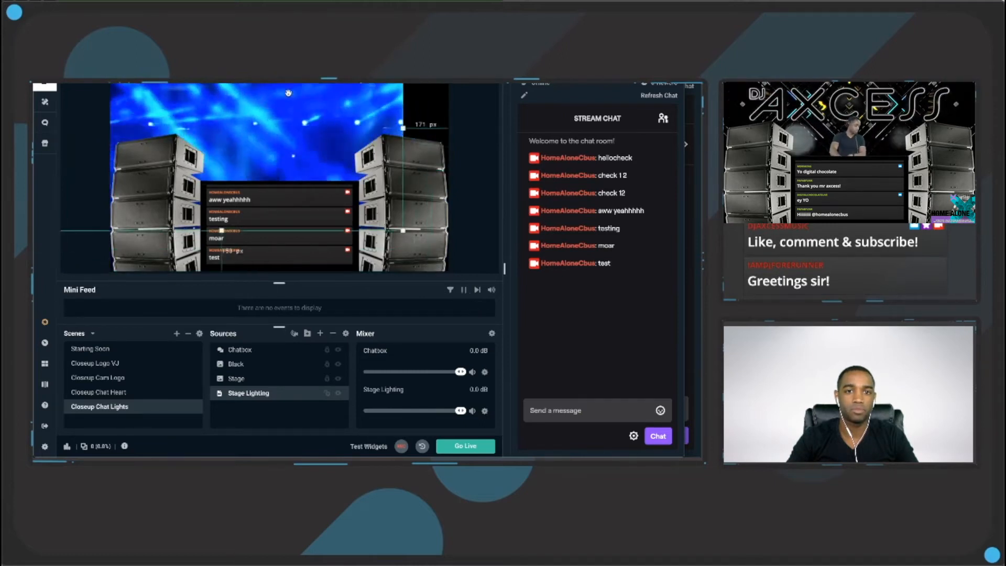
pyautogui.moveTo(402, 230); pyautogui.dragTo(470, 268)
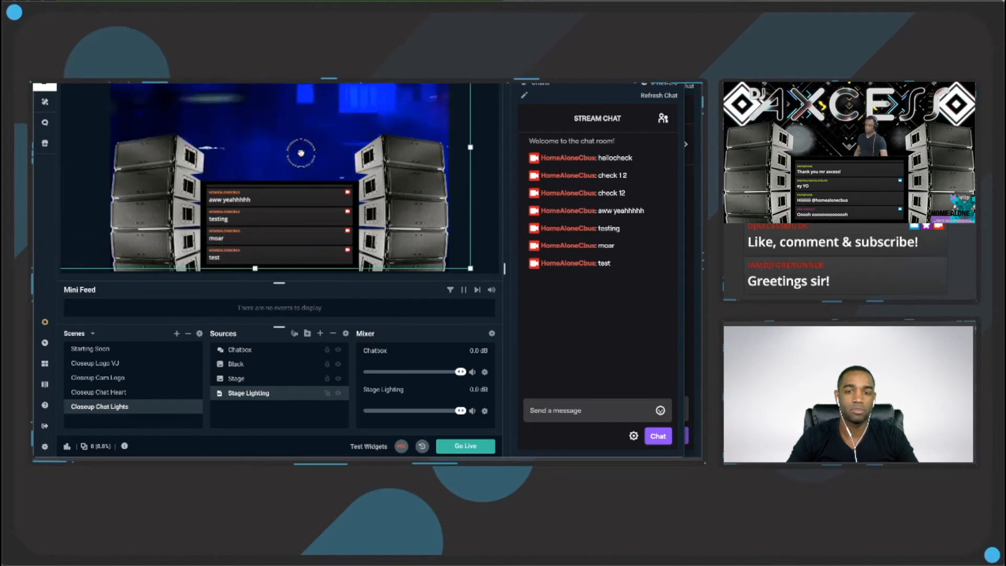
pyautogui.moveTo(301, 152)
pyautogui.mouseDown()
pyautogui.moveTo(332, 162)
pyautogui.moveTo(323, 162)
pyautogui.moveTo(335, 133)
pyautogui.moveTo(325, 153)
pyautogui.moveTo(303, 156)
pyautogui.mouseUp()
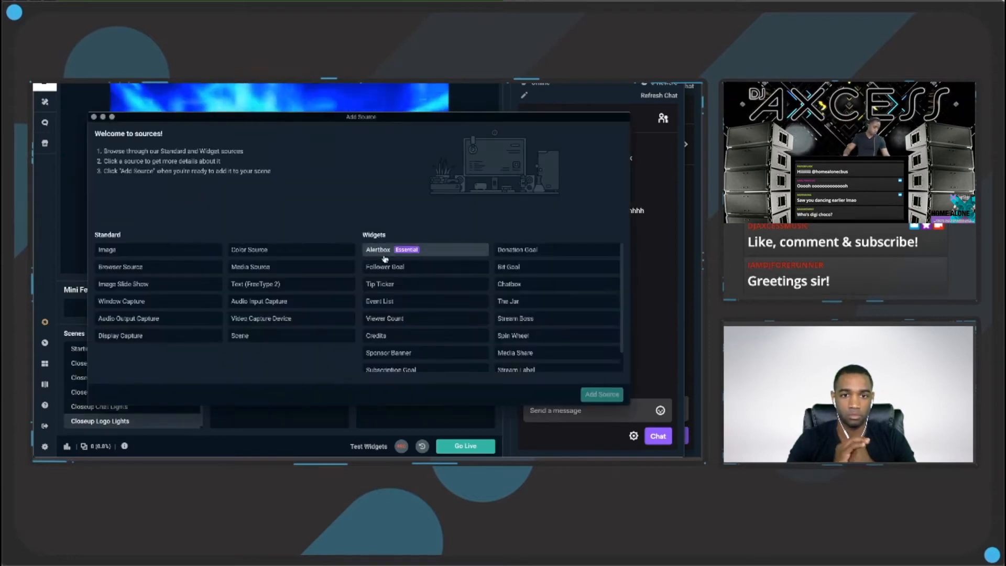
# Add the existing Logo Reel media source to the Closeup Logo Lights scene
pyautogui.click(285, 267)
pyautogui.click(597, 394)
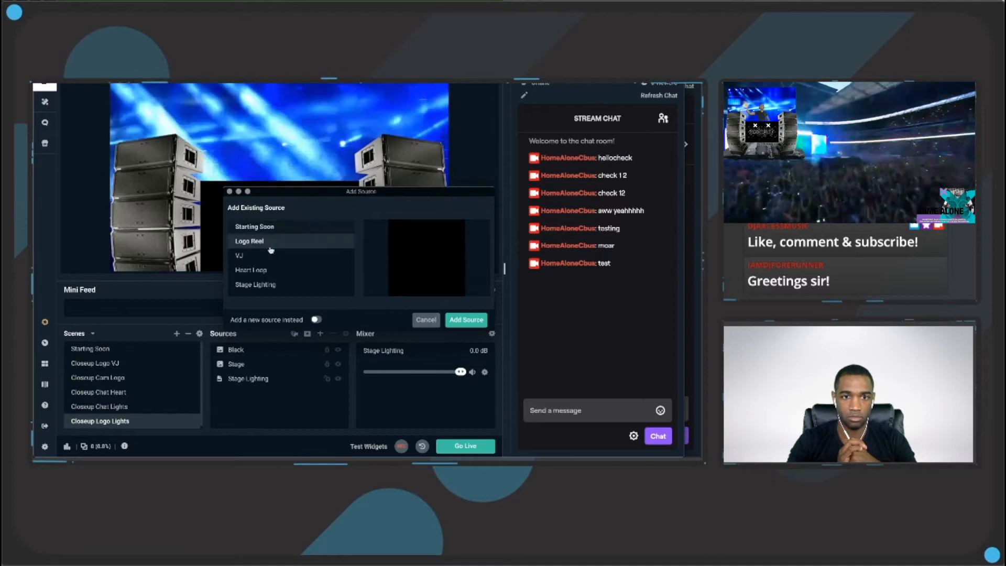
pyautogui.click(465, 319)
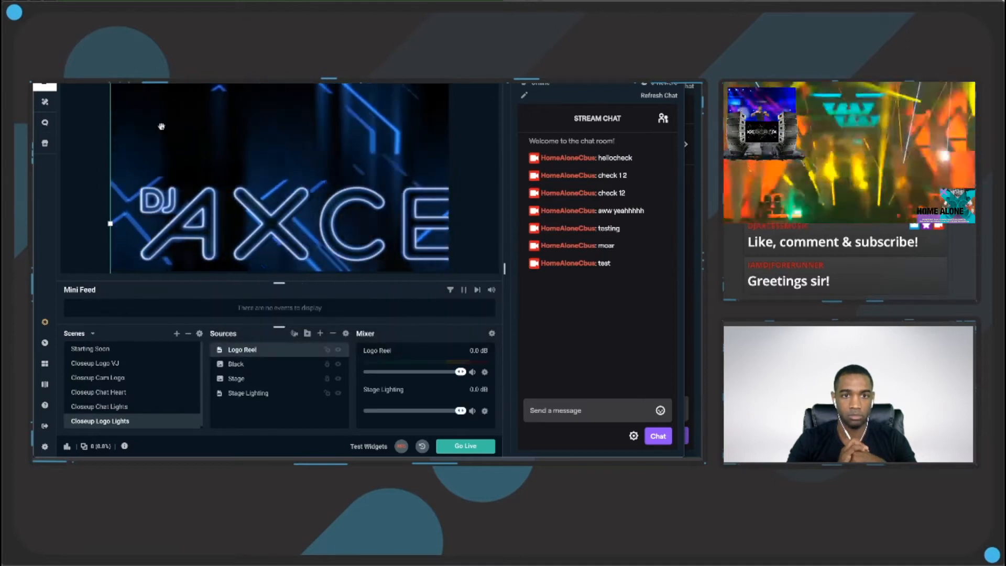
# Fit the Logo Reel over the black screen between the speaker stacks and lock it in place
pyautogui.moveTo(161, 127); pyautogui.dragTo(242, 200)
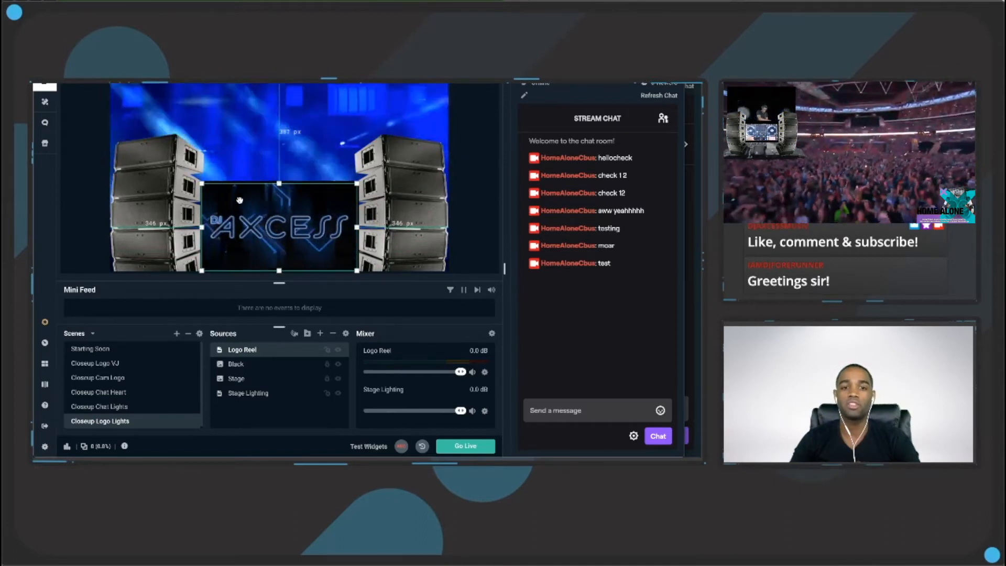
pyautogui.click(327, 350)
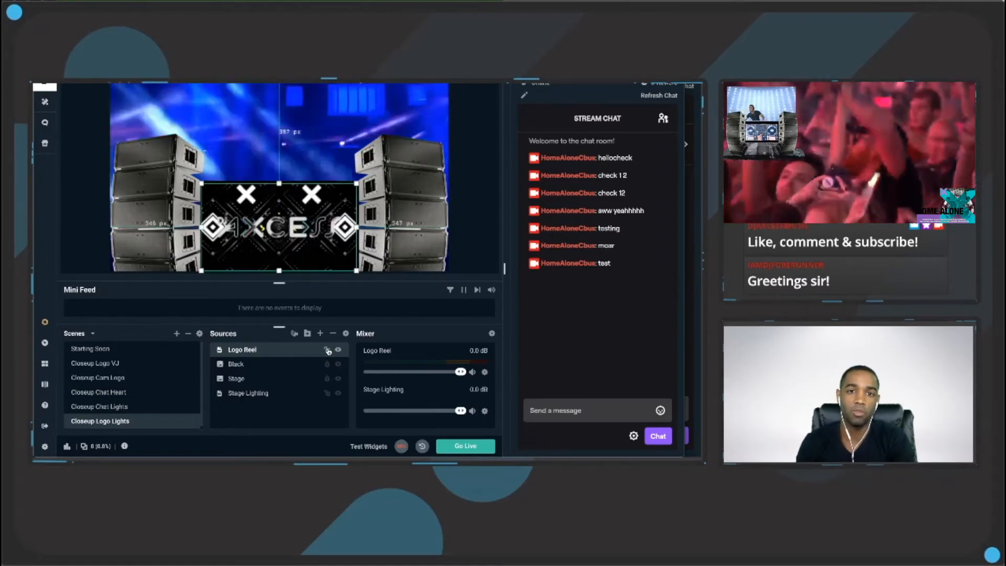
pyautogui.click(328, 350)
pyautogui.click(328, 351)
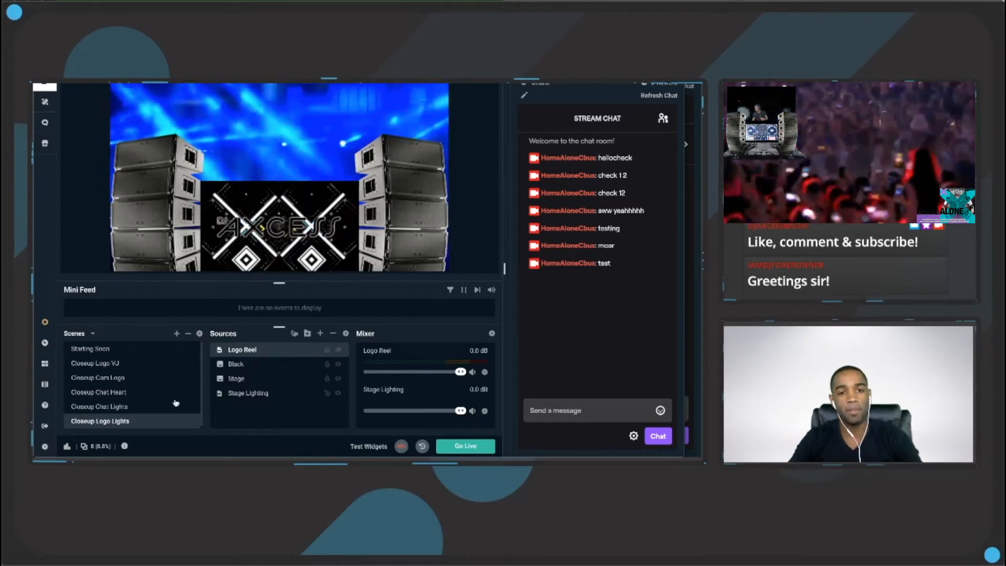
# Lock the Stage Lighting source in the Closeup Logo Lights scene
pyautogui.scroll(-1, 176, 403)
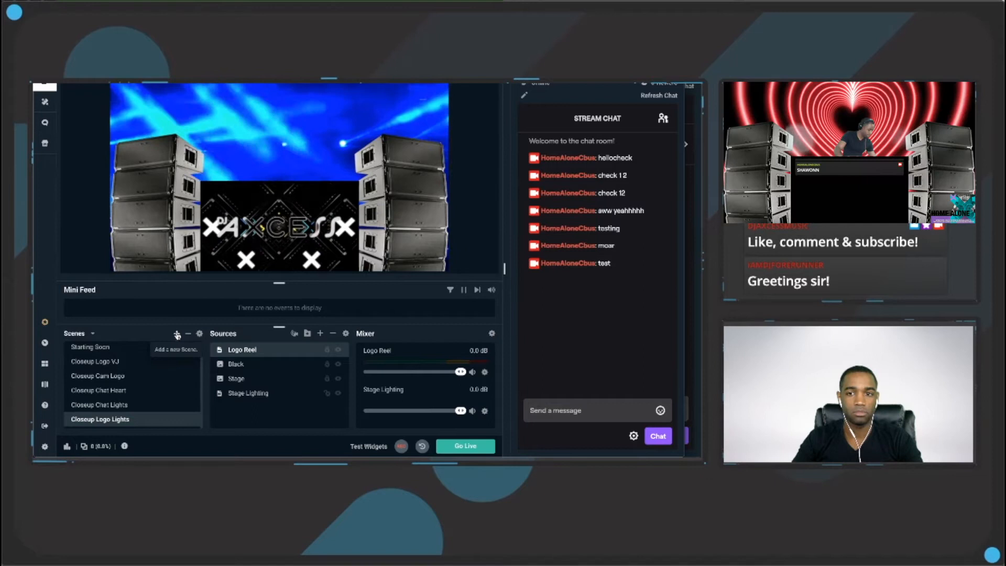
pyautogui.click(236, 379)
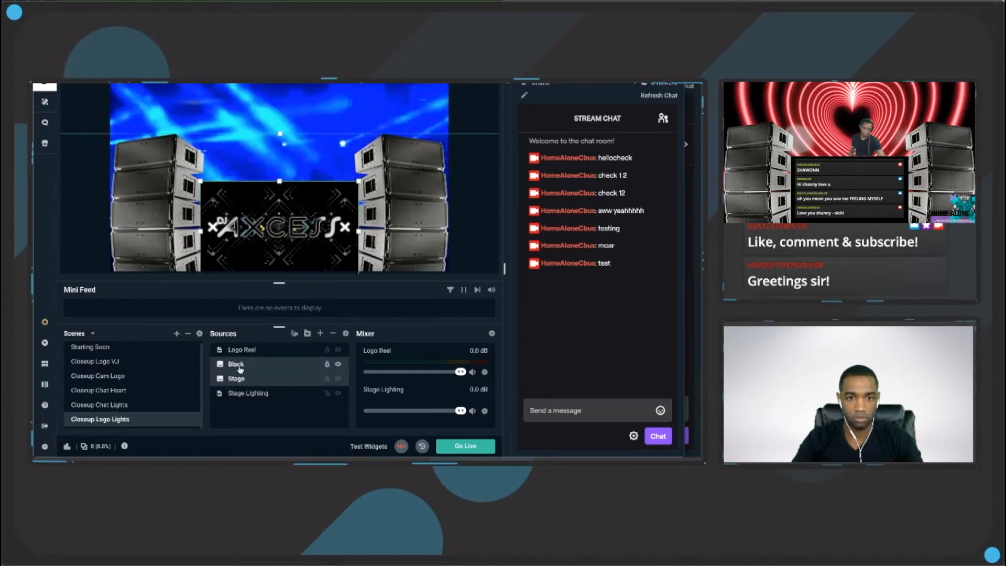
pyautogui.click(327, 393)
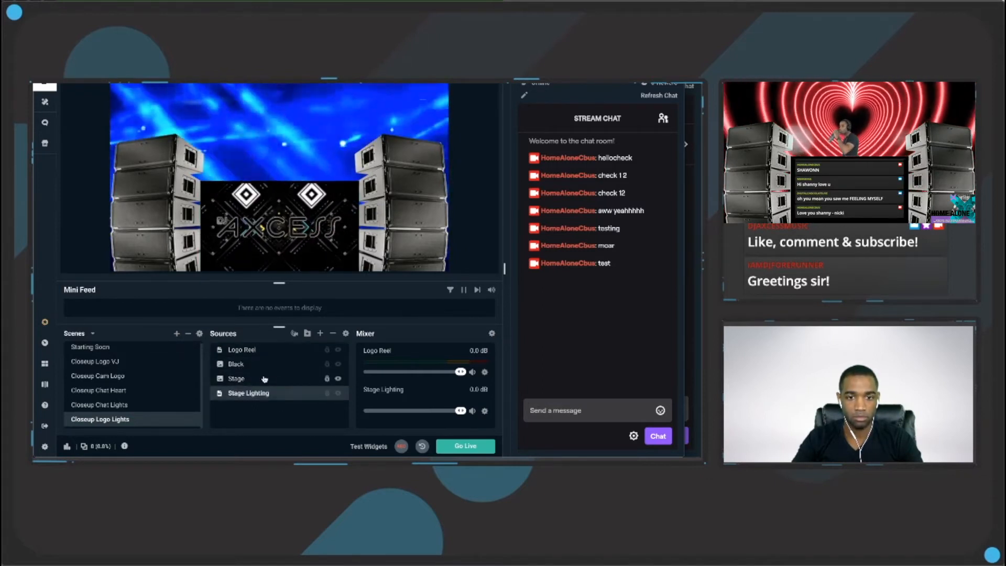
# Group the Black and Stage sources into a folder named "Staging"
pyautogui.click(264, 379)
pyautogui.keyDown('shift'); pyautogui.click(256, 369); pyautogui.keyUp('shift')
pyautogui.rightClick(257, 368)
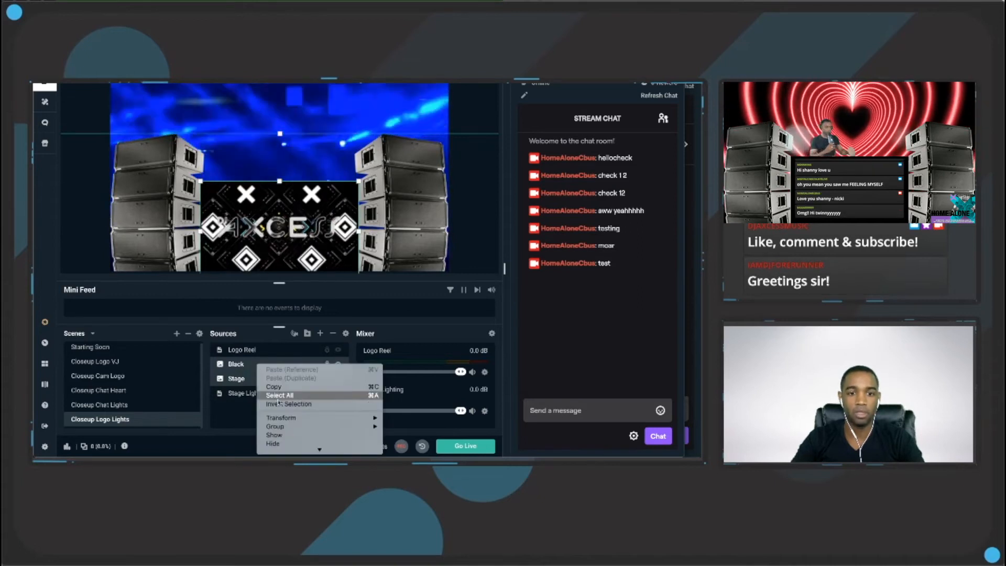
pyautogui.moveTo(279, 406)
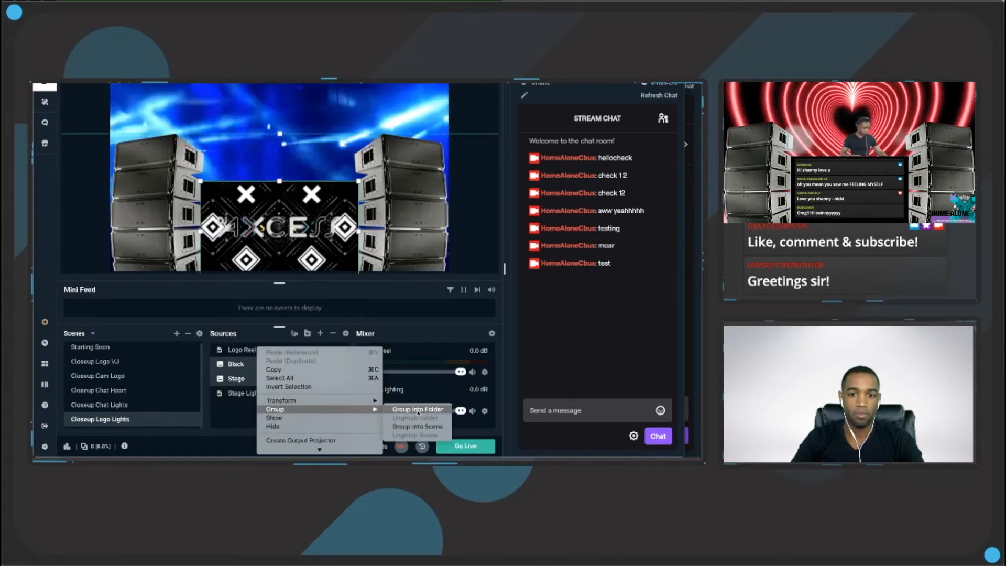
pyautogui.click(418, 409)
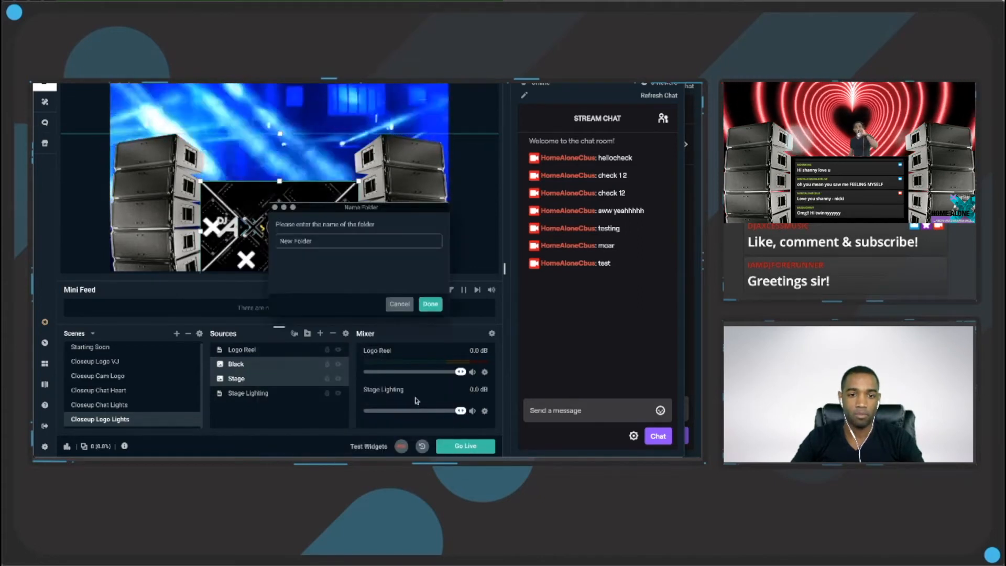
pyautogui.write('St')
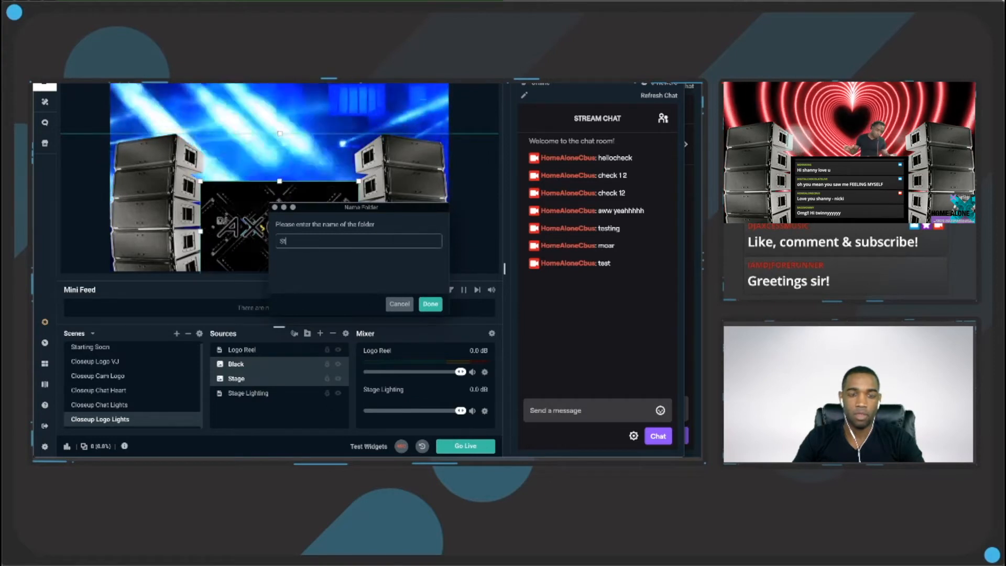
pyautogui.write('ag')
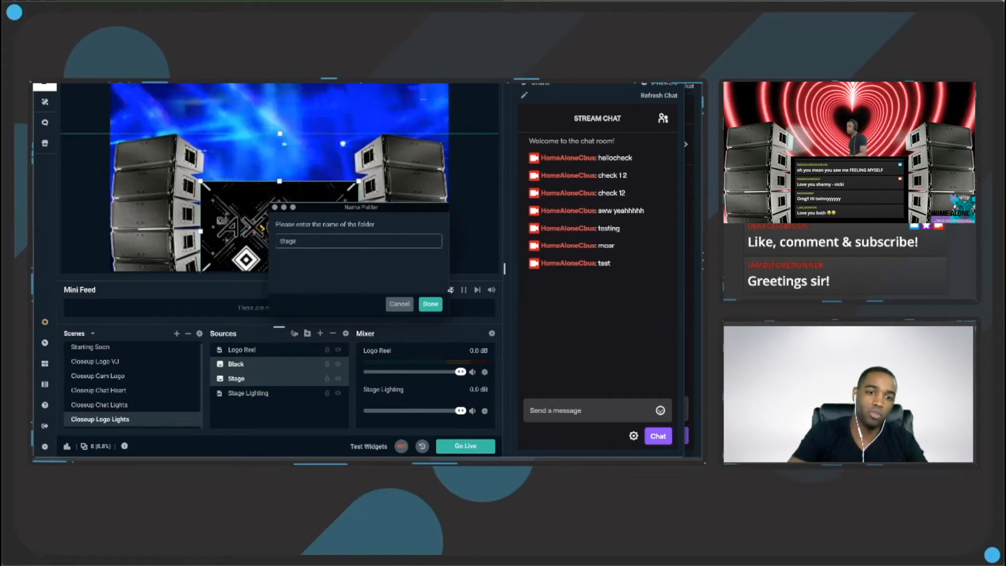
pyautogui.write('ing')
pyautogui.press('Return')
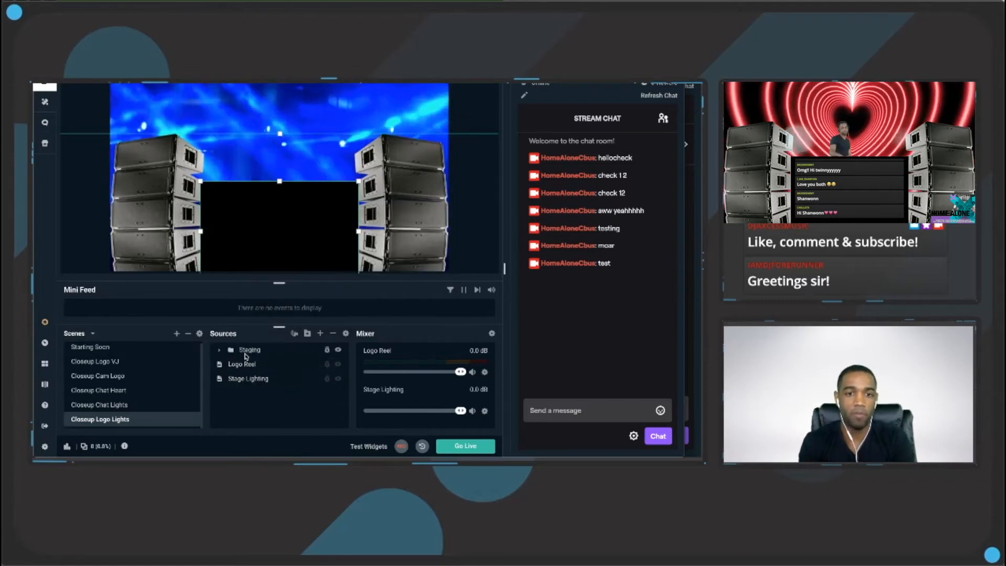
# Copy the Staging folder and create a new scene named "Live Feels"
pyautogui.rightClick(246, 357)
pyautogui.click(257, 375)
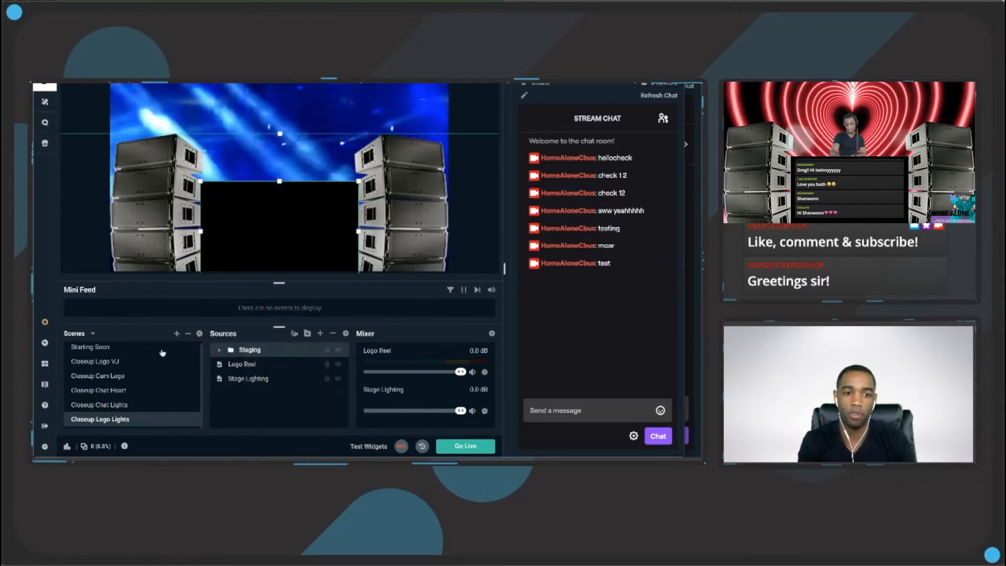
pyautogui.click(176, 333)
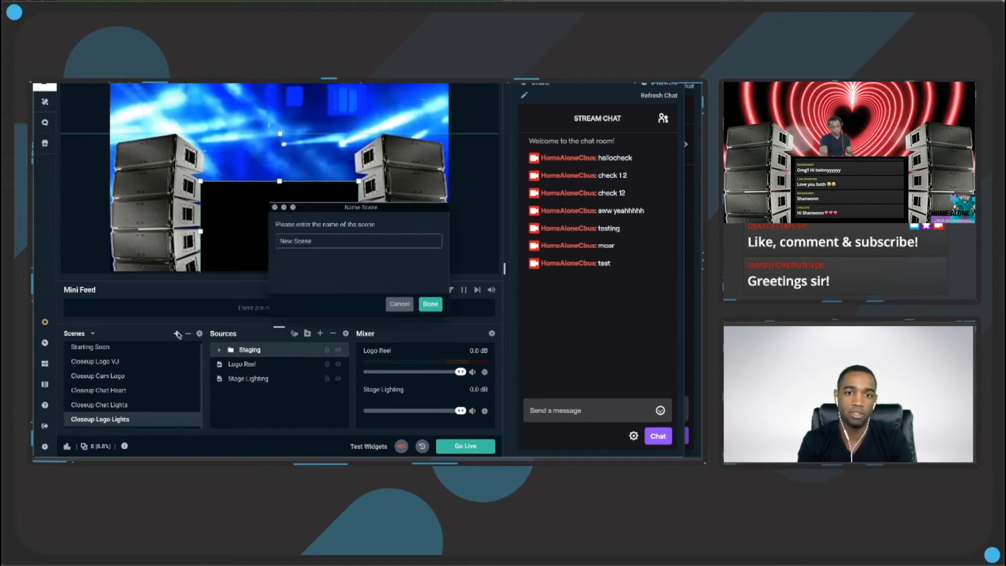
pyautogui.doubleClick(321, 241)
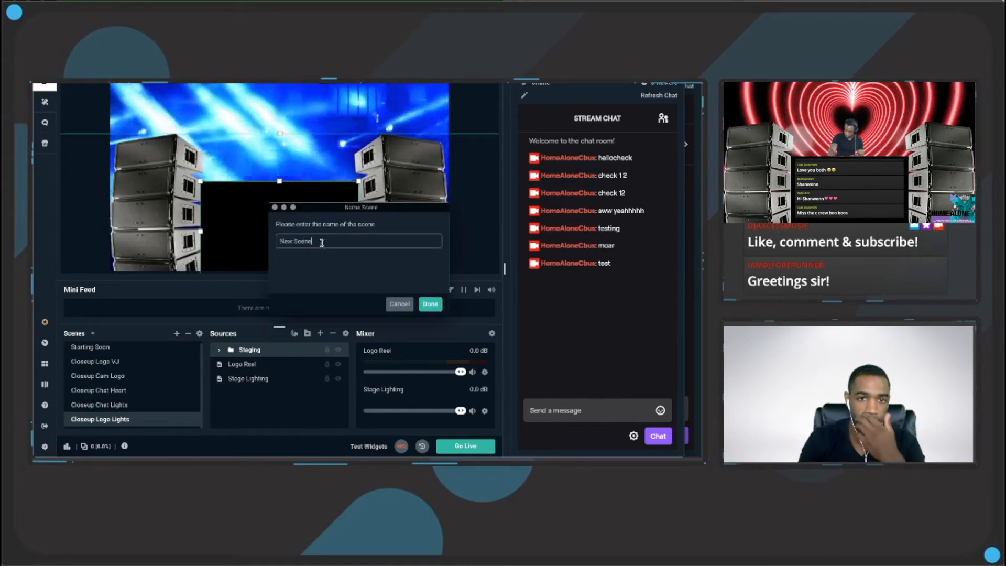
pyautogui.tripleClick(321, 241)
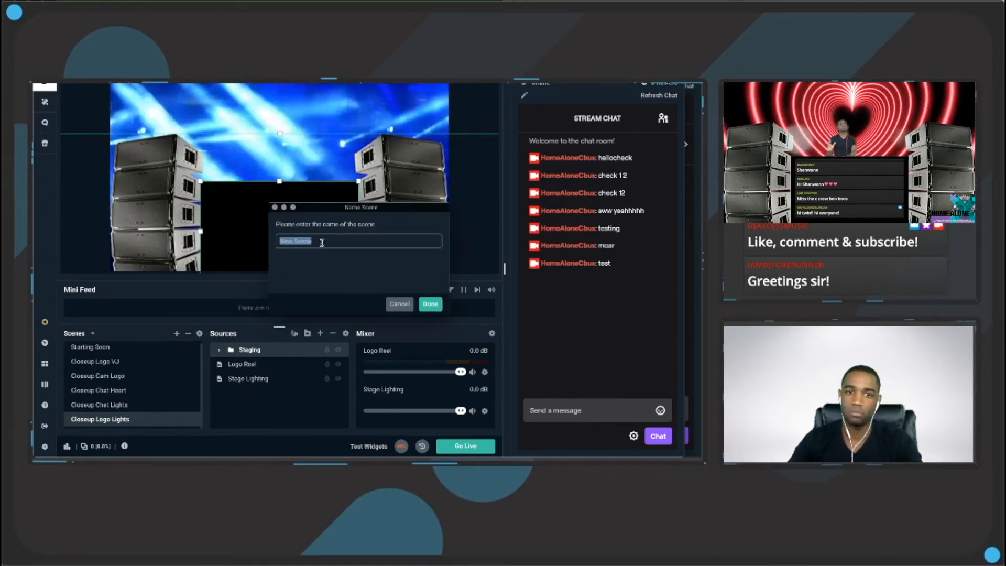
pyautogui.write('Live Feels')
pyautogui.press('Return')
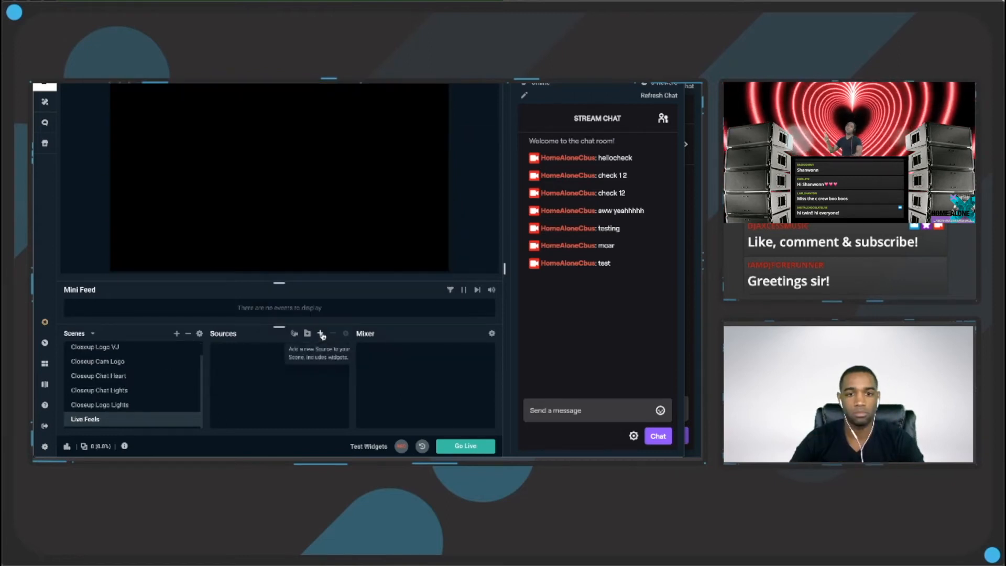
# Paste a duplicate of the Staging folder into the Live Feels scene and shrink it into the canvas's upper-left corner
pyautogui.rightClick(297, 377)
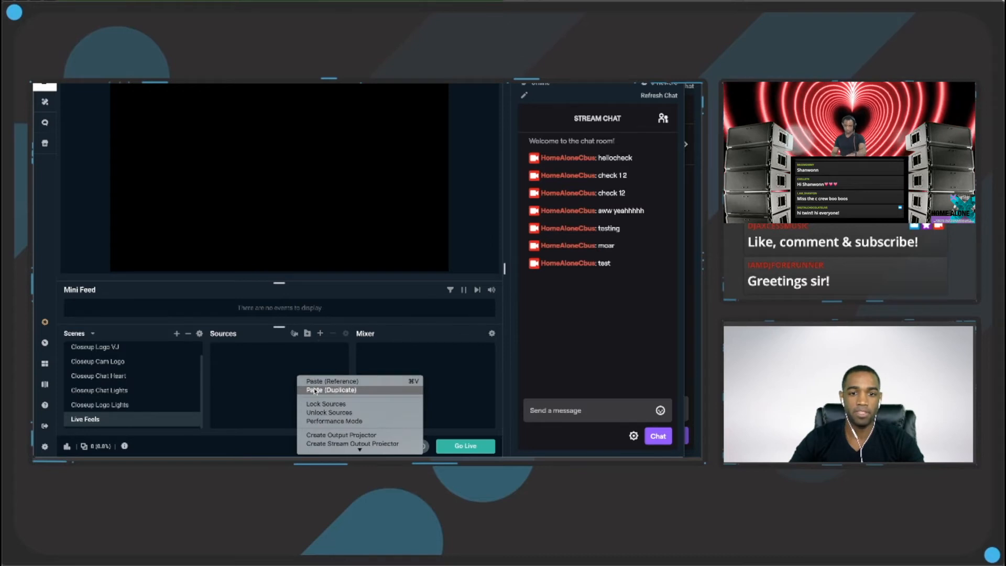
pyautogui.click(314, 389)
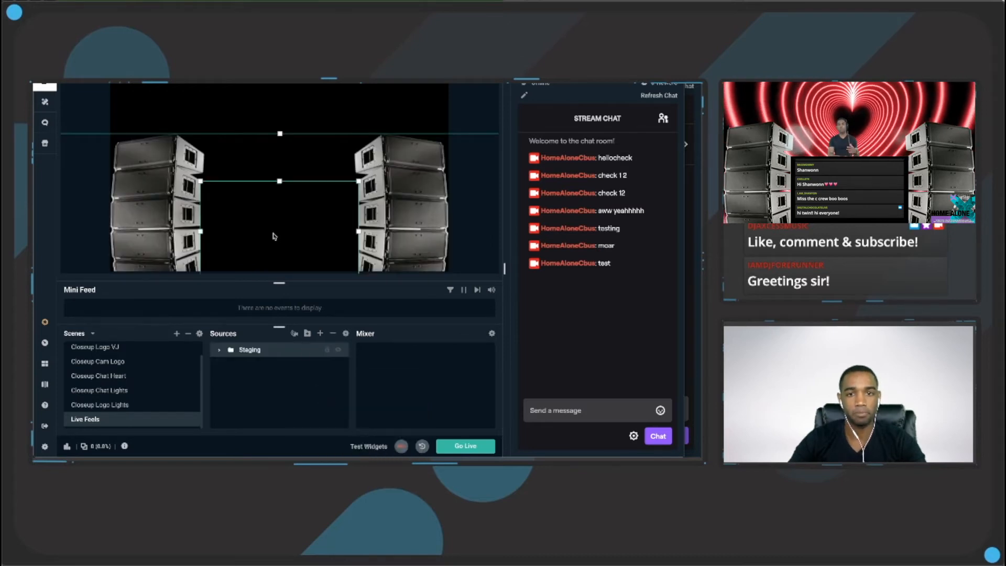
pyautogui.click(228, 167)
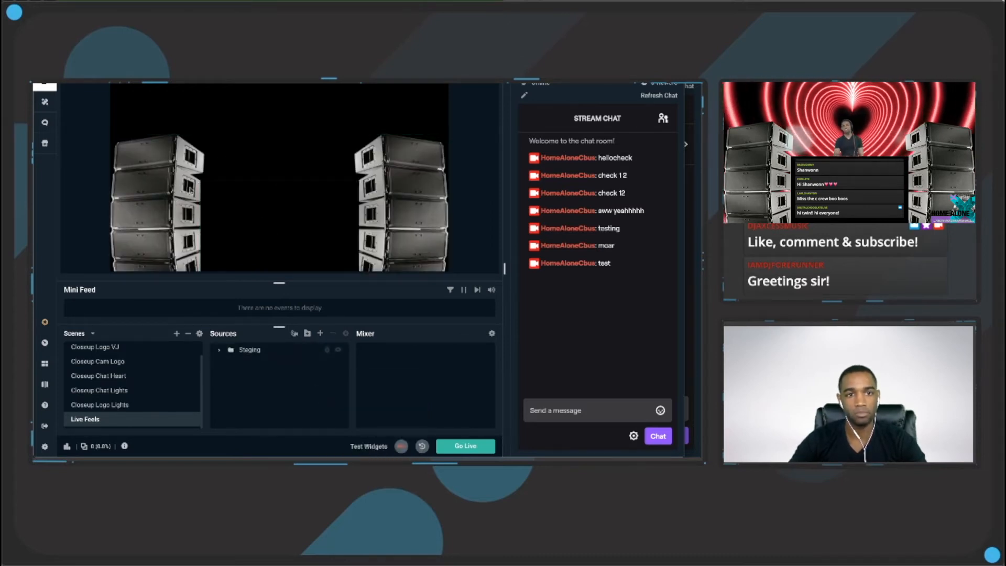
pyautogui.click(275, 356)
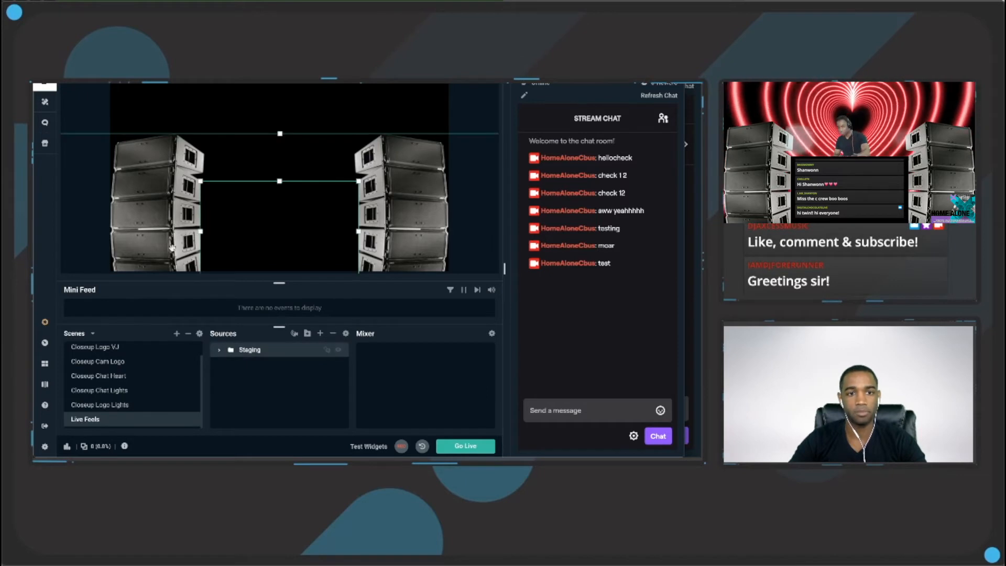
pyautogui.moveTo(227, 210)
pyautogui.mouseDown()
pyautogui.moveTo(257, 186)
pyautogui.moveTo(220, 210)
pyautogui.mouseUp()
pyautogui.moveTo(119, 121)
pyautogui.mouseDown()
pyautogui.moveTo(309, 237)
pyautogui.moveTo(126, 111)
pyautogui.moveTo(297, 218)
pyautogui.moveTo(227, 151)
pyautogui.moveTo(146, 97)
pyautogui.moveTo(128, 110)
pyautogui.mouseUp()
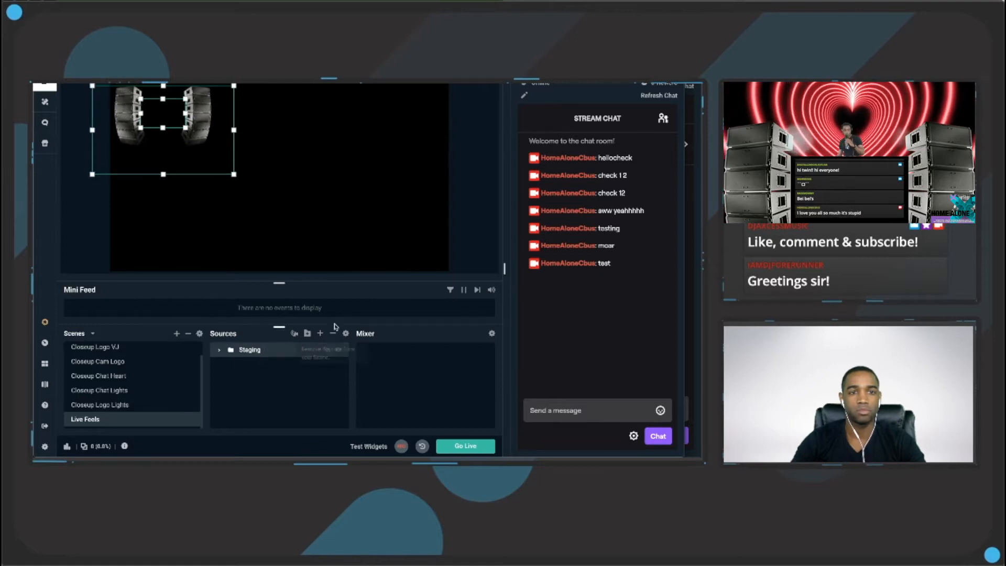
# Add a new media source named "Feels" to the Live Feels scene
pyautogui.click(322, 334)
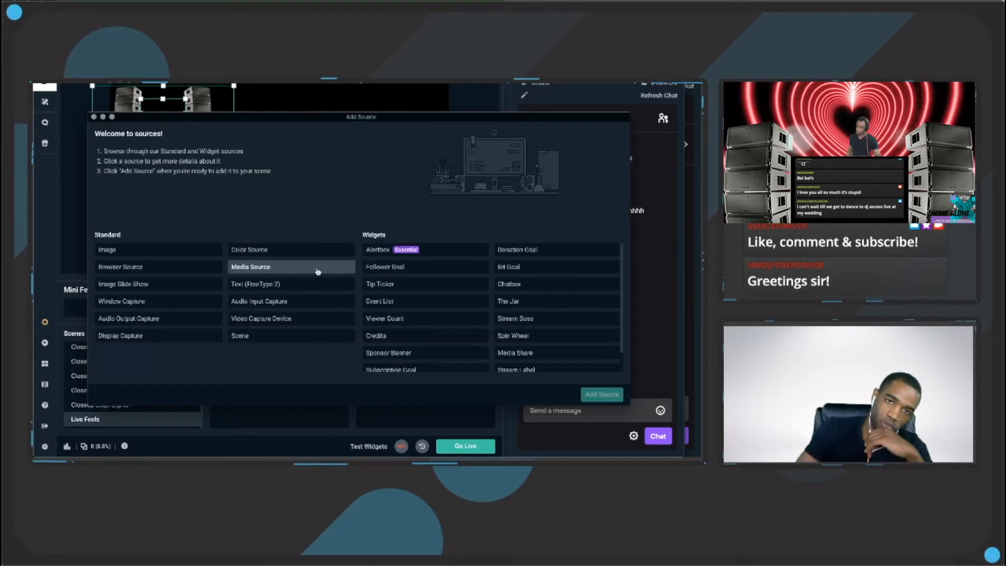
pyautogui.click(292, 266)
pyautogui.click(602, 394)
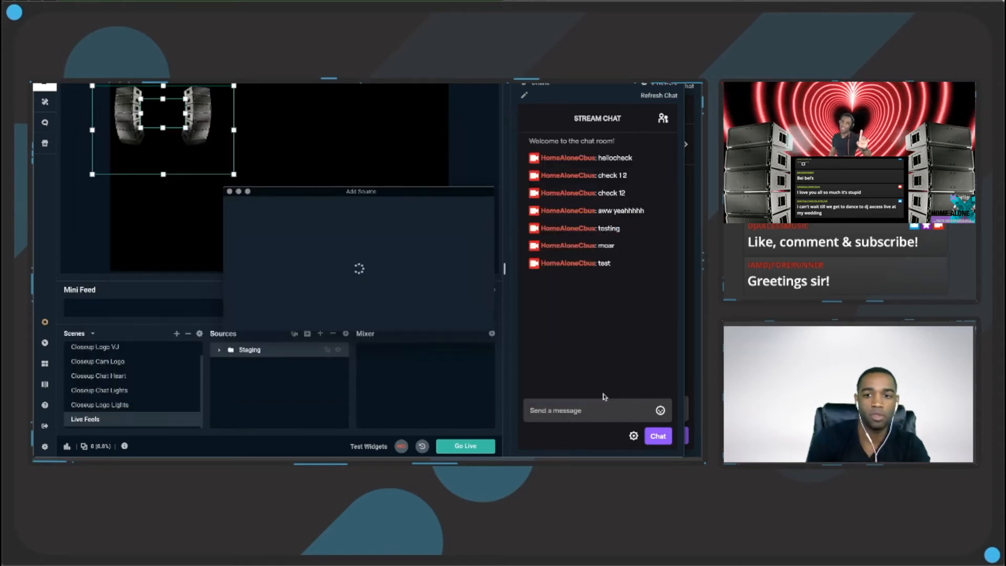
pyautogui.click(317, 320)
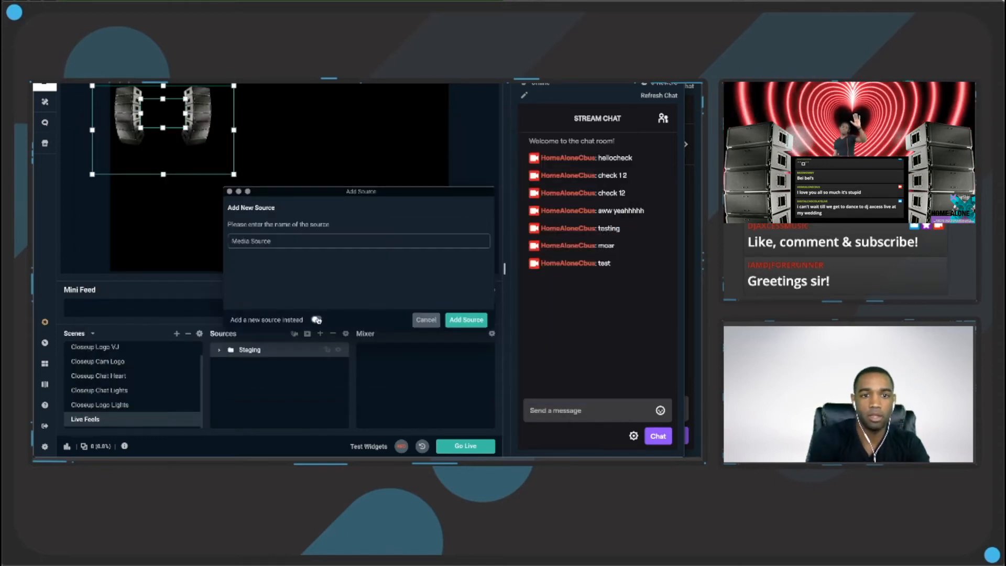
pyautogui.tripleClick(305, 243)
pyautogui.write('Feels')
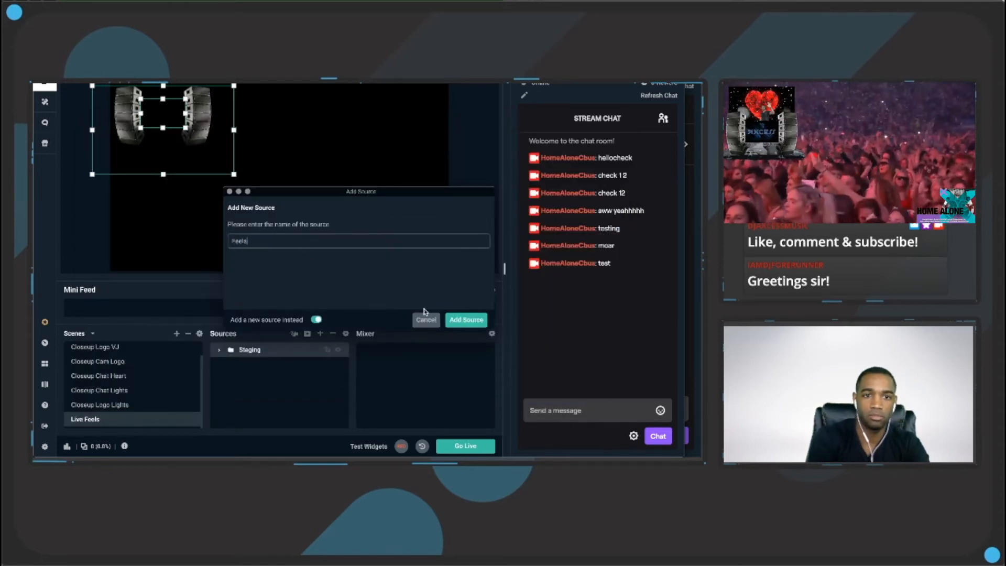
pyautogui.click(465, 319)
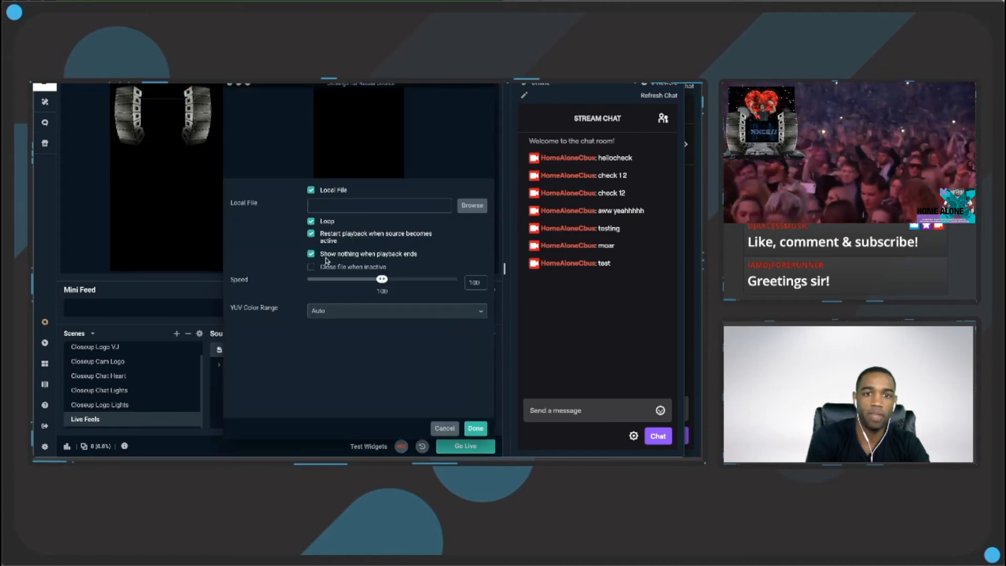
# Load "Live Festival Cam - Feels.mp4" into the Feels source, with looping and closing the file when inactive enabled
pyautogui.click(464, 208)
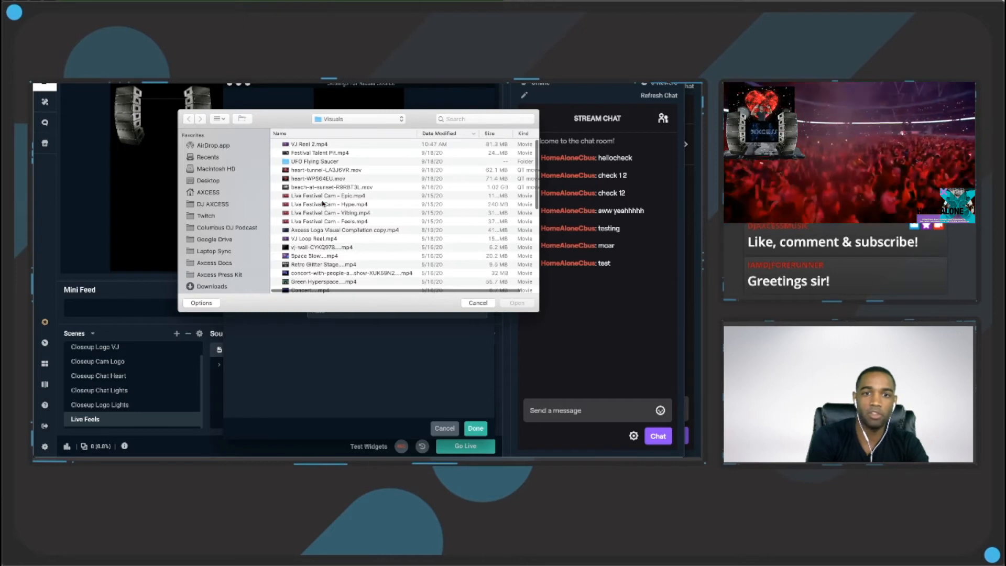
pyautogui.doubleClick(317, 222)
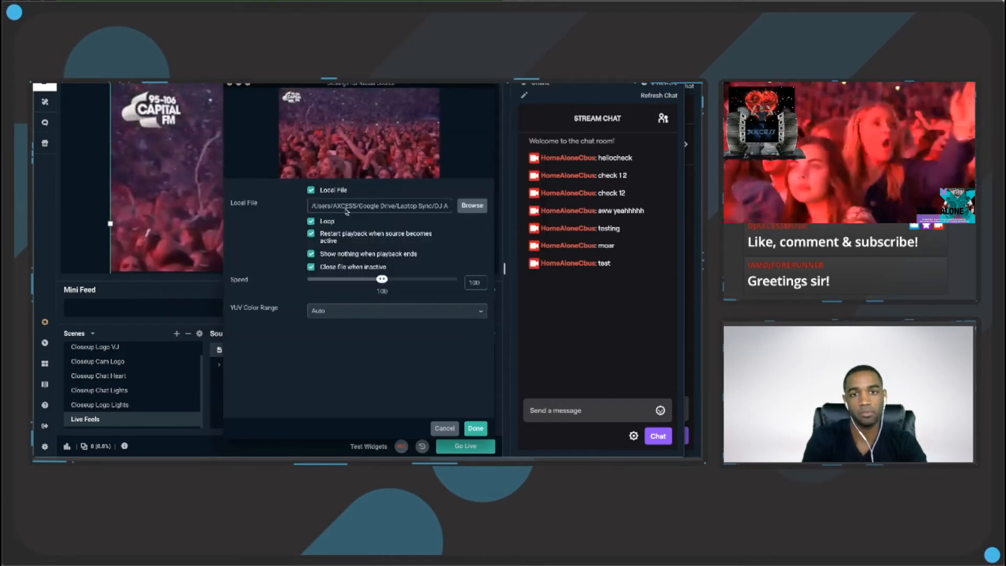
pyautogui.click(475, 429)
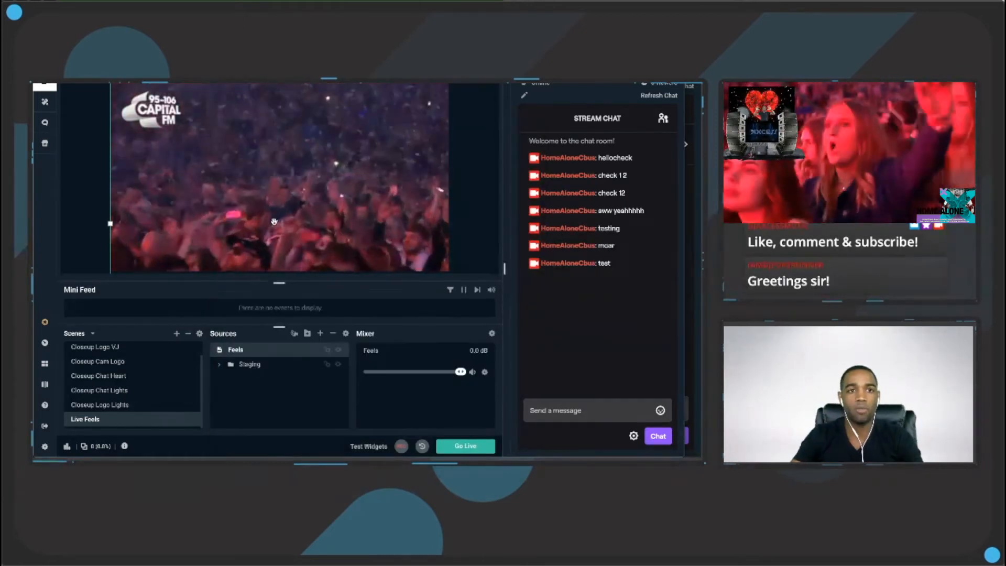
# Transform the Feels video so it fills the whole canvas
pyautogui.rightClick(226, 175)
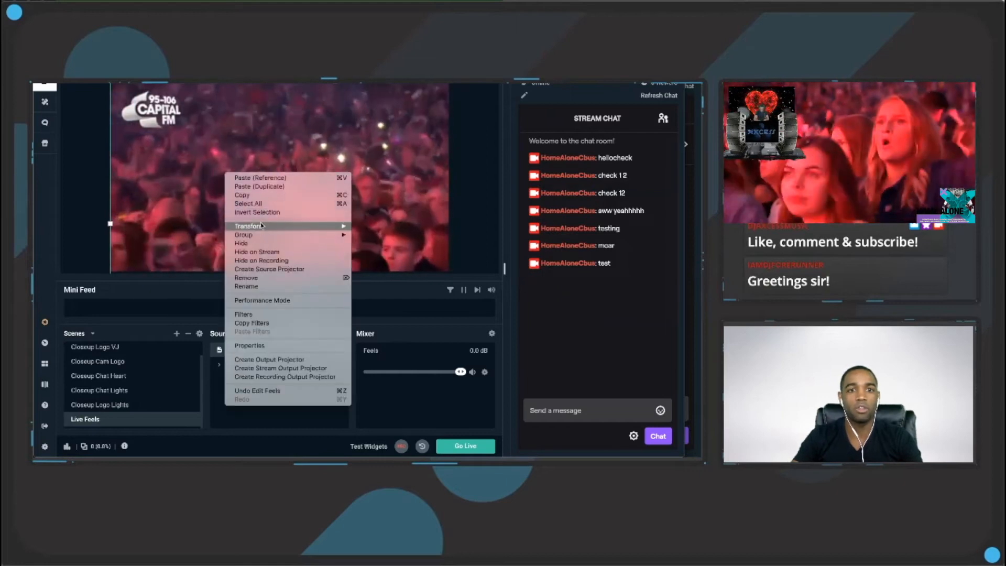
pyautogui.moveTo(261, 225)
pyautogui.click(394, 258)
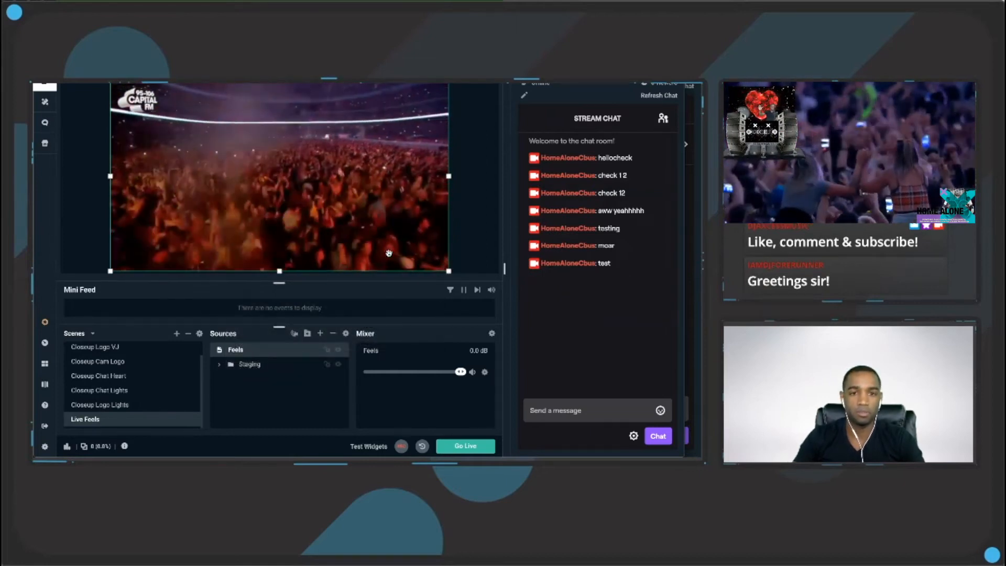
pyautogui.moveTo(278, 351); pyautogui.dragTo(280, 371)
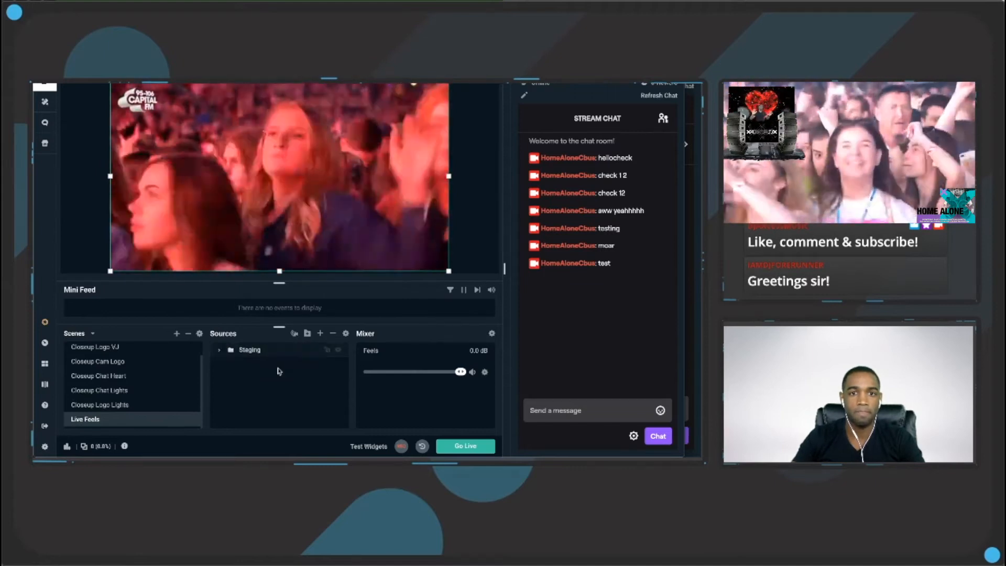
pyautogui.click(265, 350)
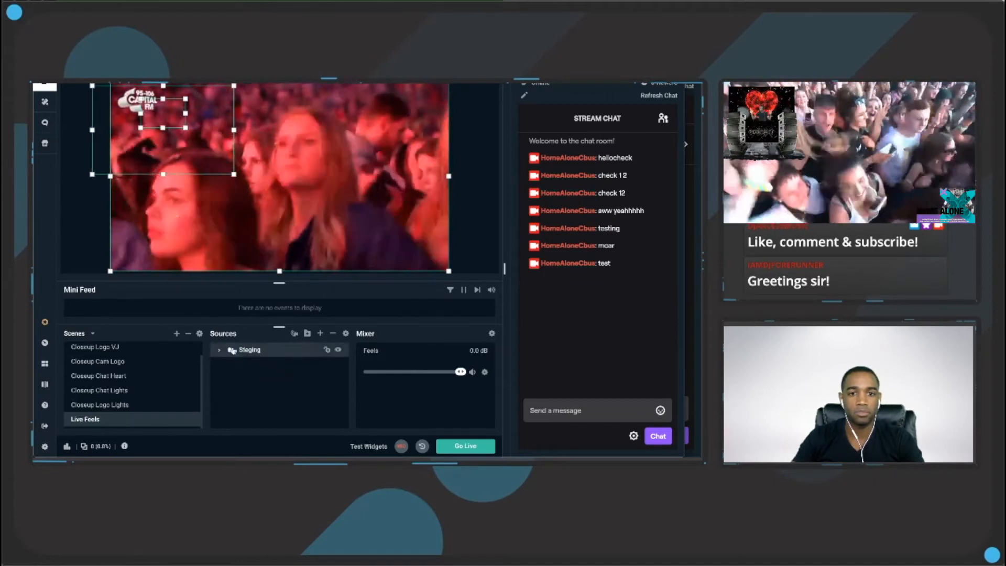
pyautogui.click(219, 350)
pyautogui.doubleClick(252, 367)
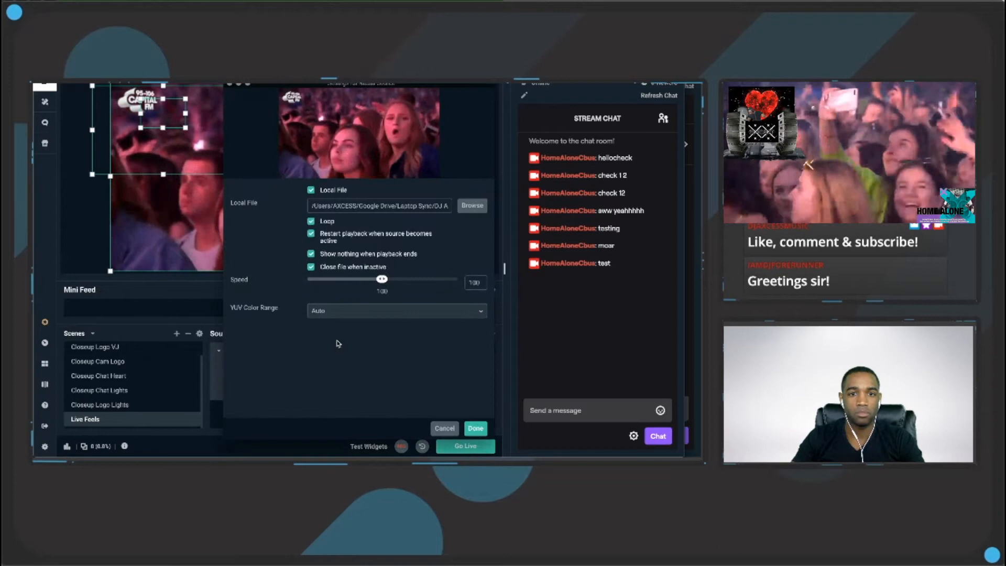
pyautogui.click(444, 428)
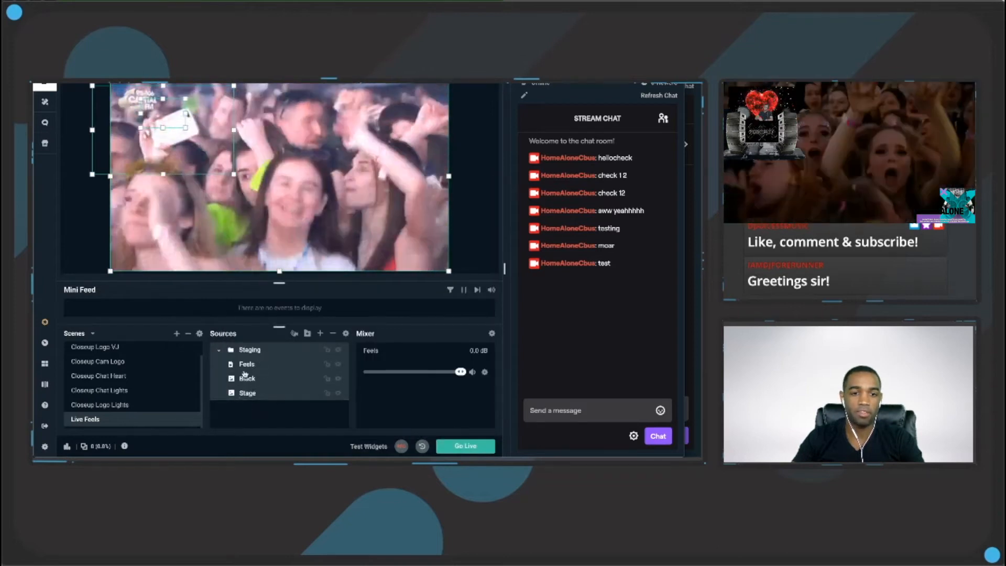
pyautogui.click(245, 364)
pyautogui.moveTo(245, 365); pyautogui.dragTo(212, 324)
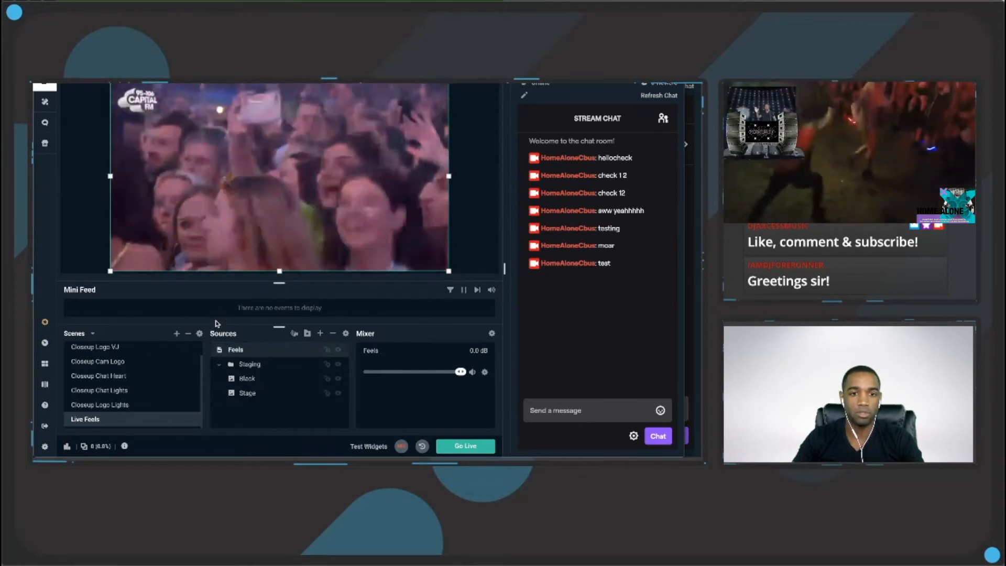
# Move the Feels source beneath the collapsed Staging folder and shift the small staging slightly lower on the canvas
pyautogui.click(220, 365)
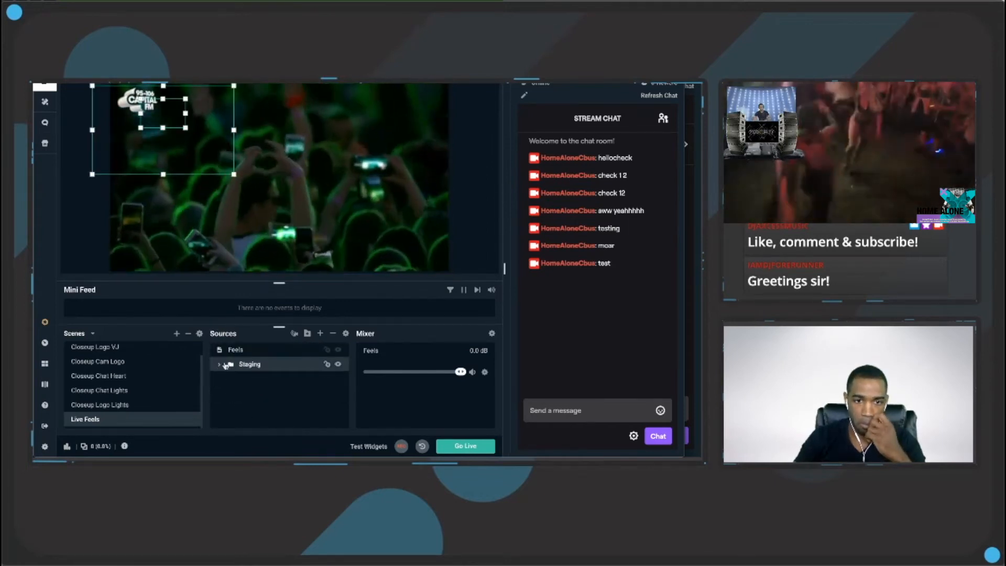
pyautogui.moveTo(245, 353); pyautogui.dragTo(233, 373)
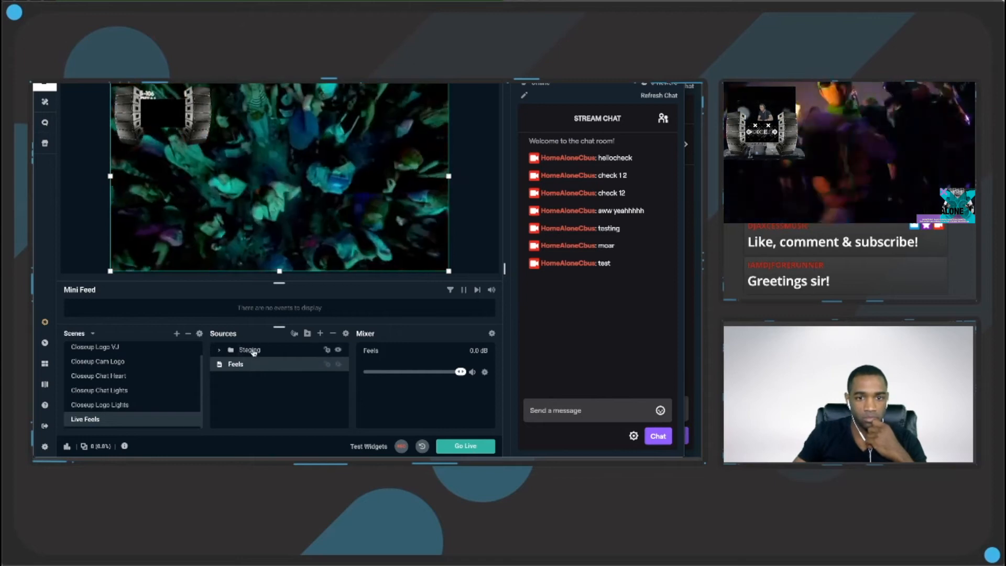
pyautogui.click(252, 351)
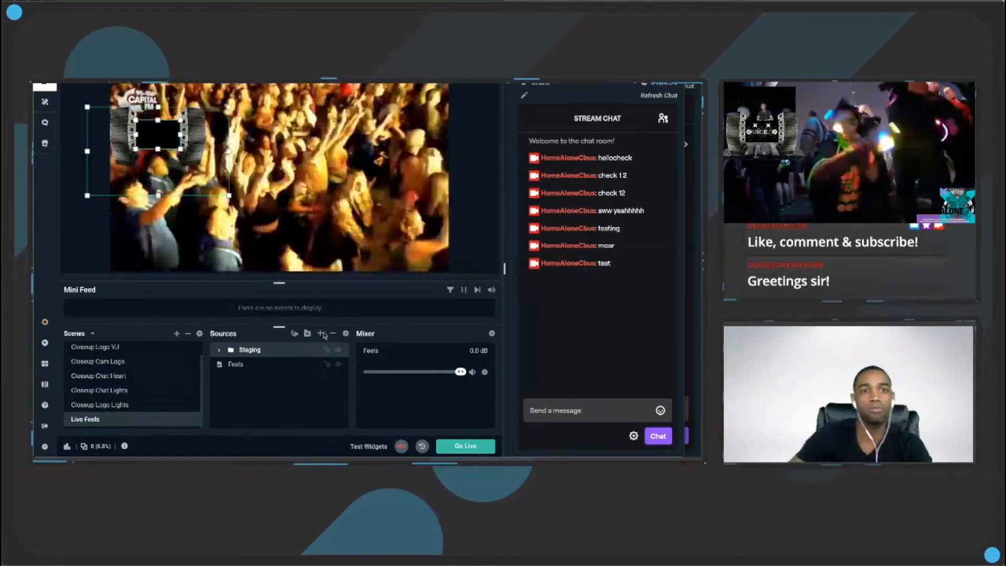
# Add a new media source named "Heart BG" to the Live Feels scene
pyautogui.click(320, 334)
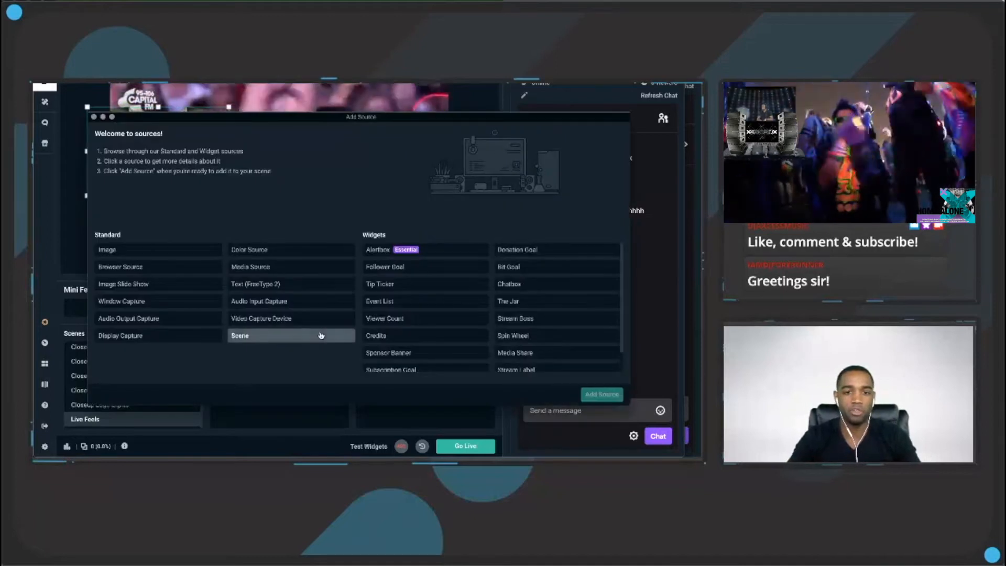
pyautogui.click(325, 266)
pyautogui.click(601, 395)
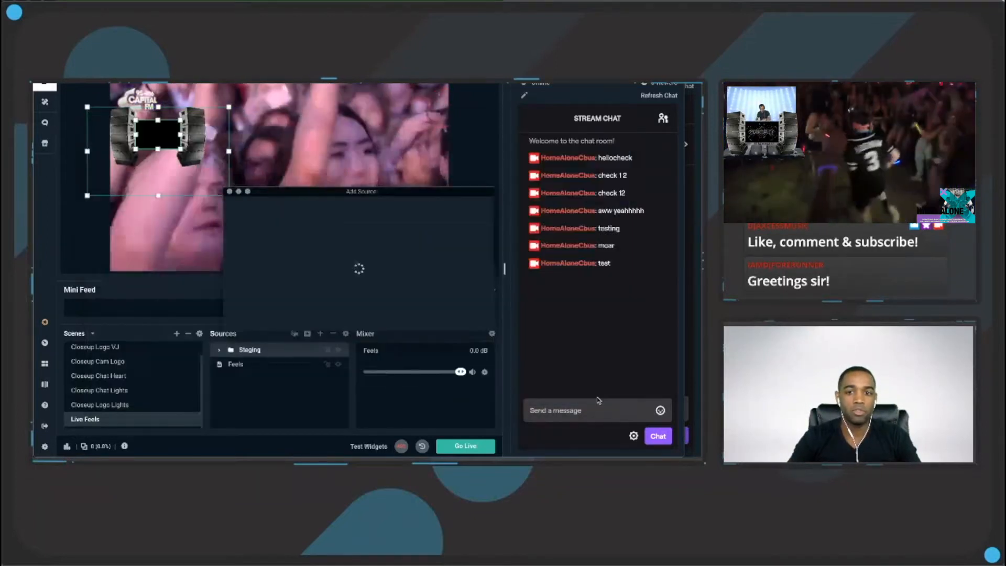
pyautogui.click(316, 320)
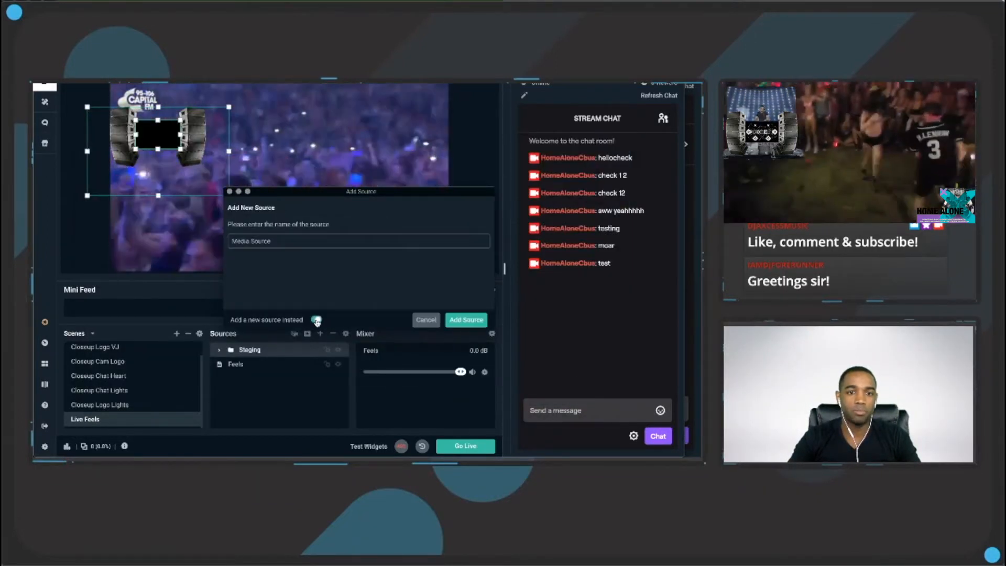
pyautogui.write('Heart BG')
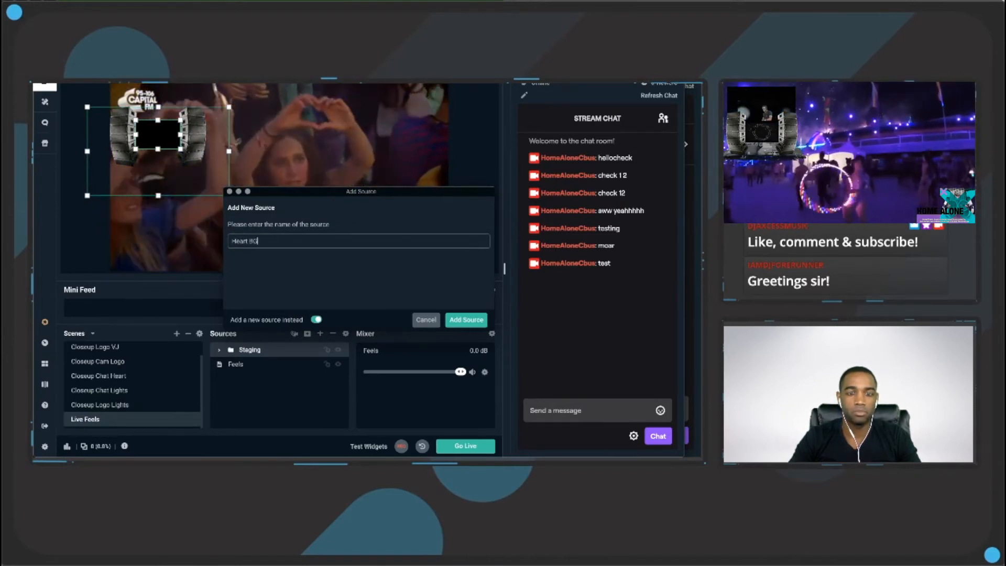
pyautogui.click(466, 319)
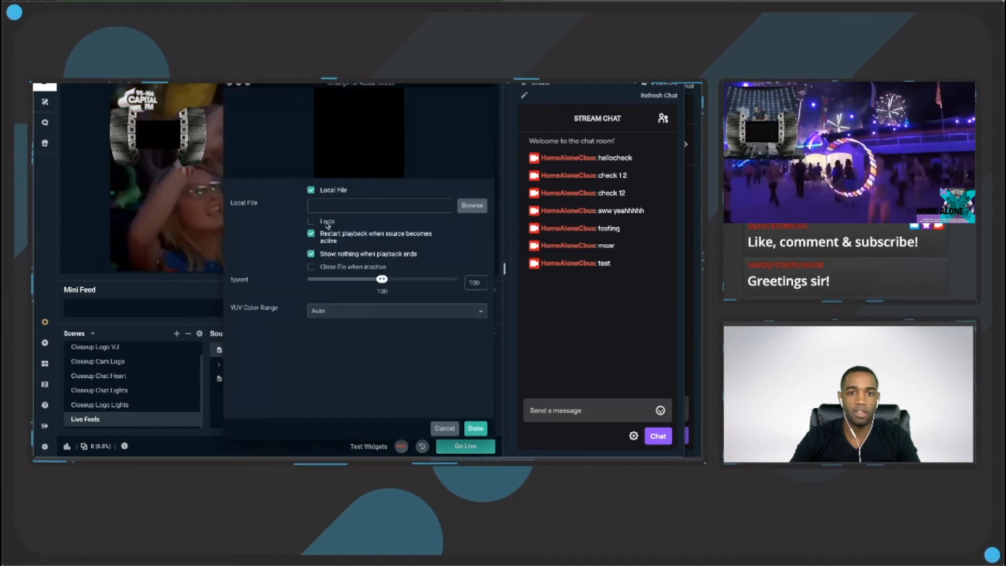
# Load "heart-WPS64EU.mov" into the Heart BG source, with looping and closing the file when inactive enabled
pyautogui.click(312, 266)
pyautogui.click(472, 205)
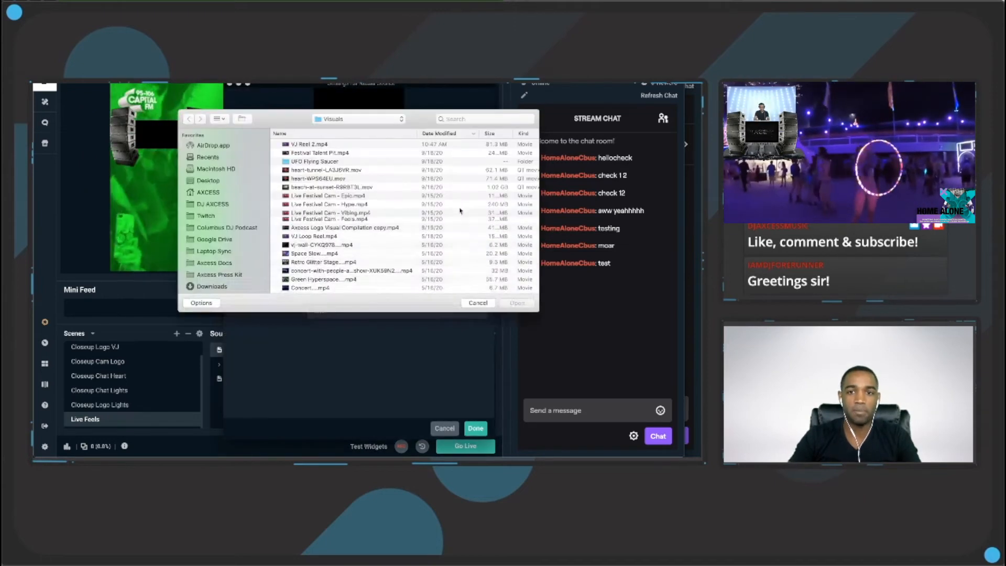
pyautogui.doubleClick(304, 179)
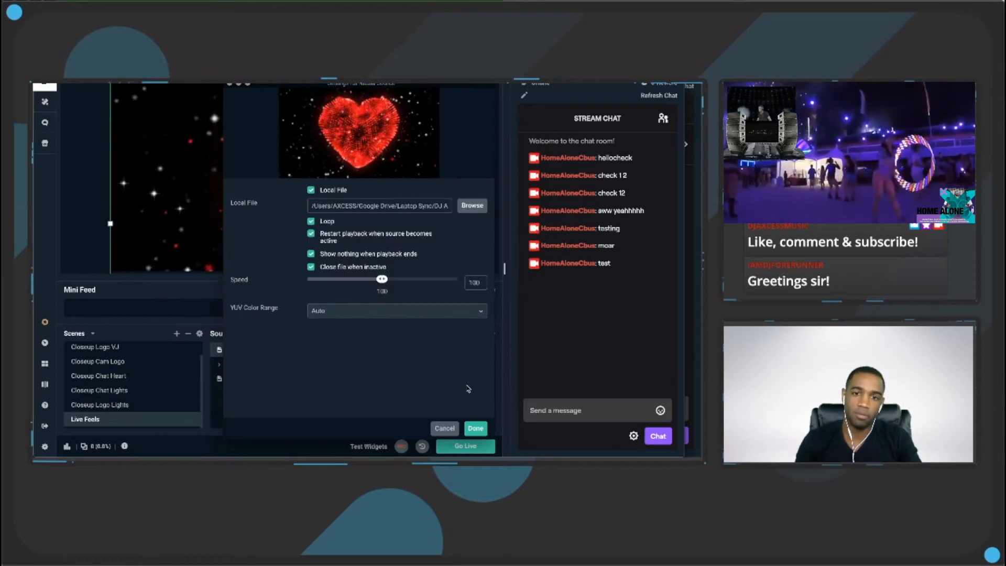
pyautogui.click(475, 428)
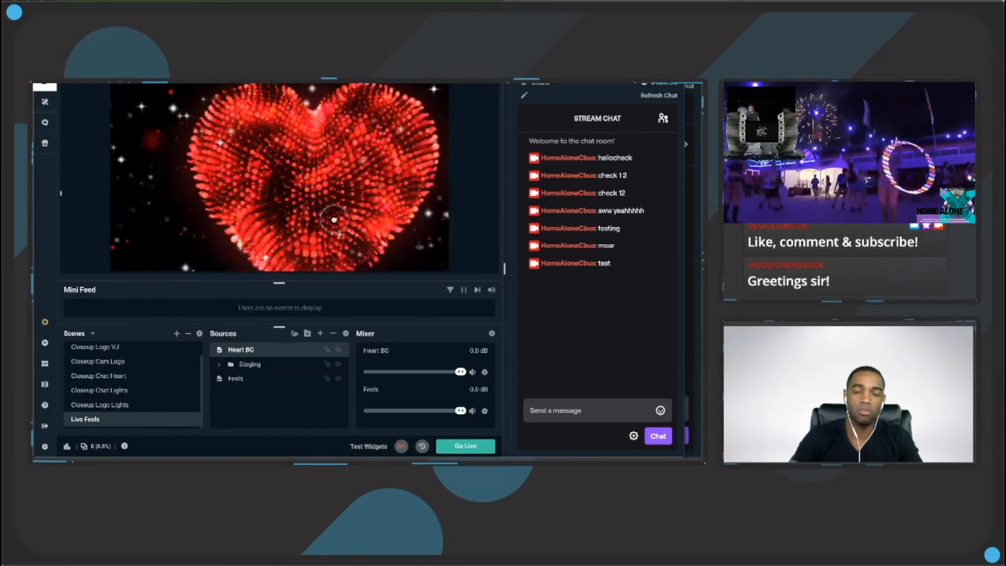
# Transform the Heart BG video down to the miniature stage's width and order its source directly beneath the Staging folder
pyautogui.rightClick(318, 221)
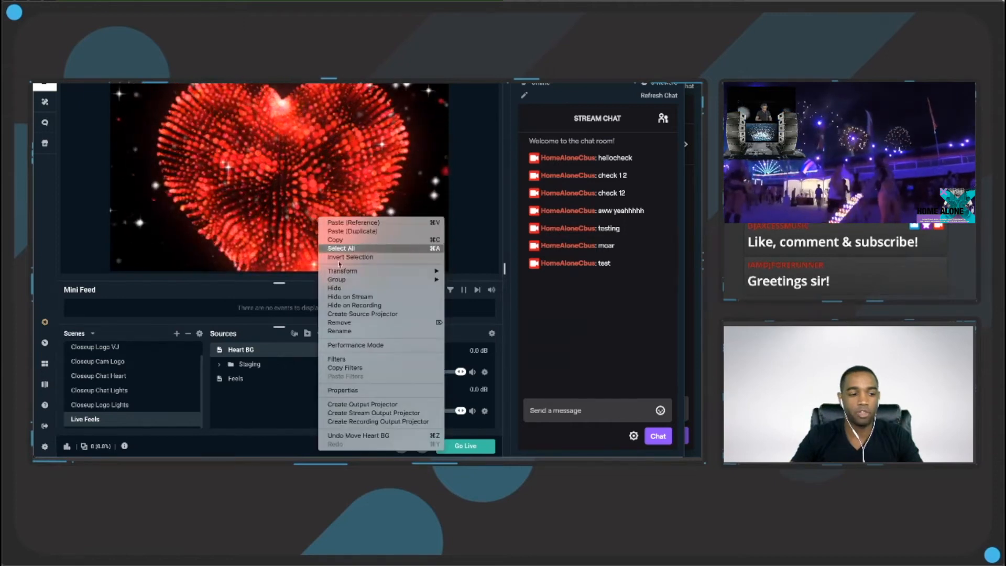
pyautogui.moveTo(343, 271)
pyautogui.click(462, 303)
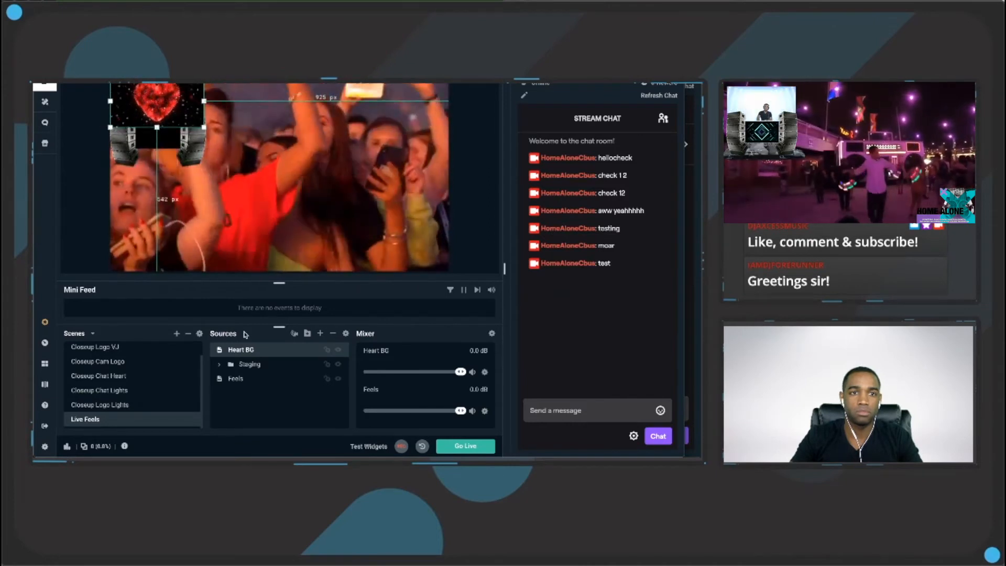
pyautogui.moveTo(244, 379); pyautogui.dragTo(246, 379)
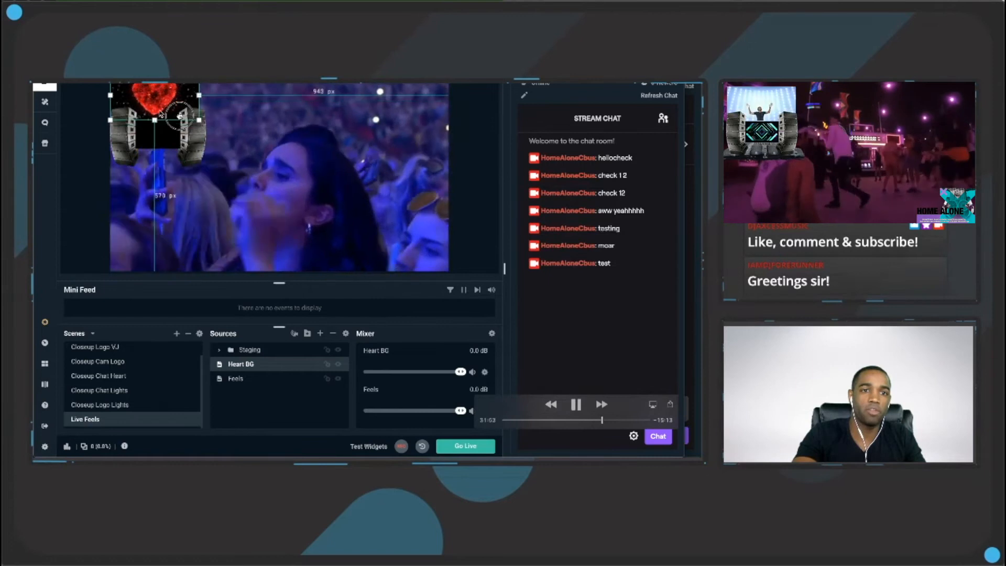
# Center the heart video between the miniature stage's speakers, nudge it lower, and shift the Staging folder slightly down
pyautogui.moveTo(159, 113); pyautogui.dragTo(183, 116)
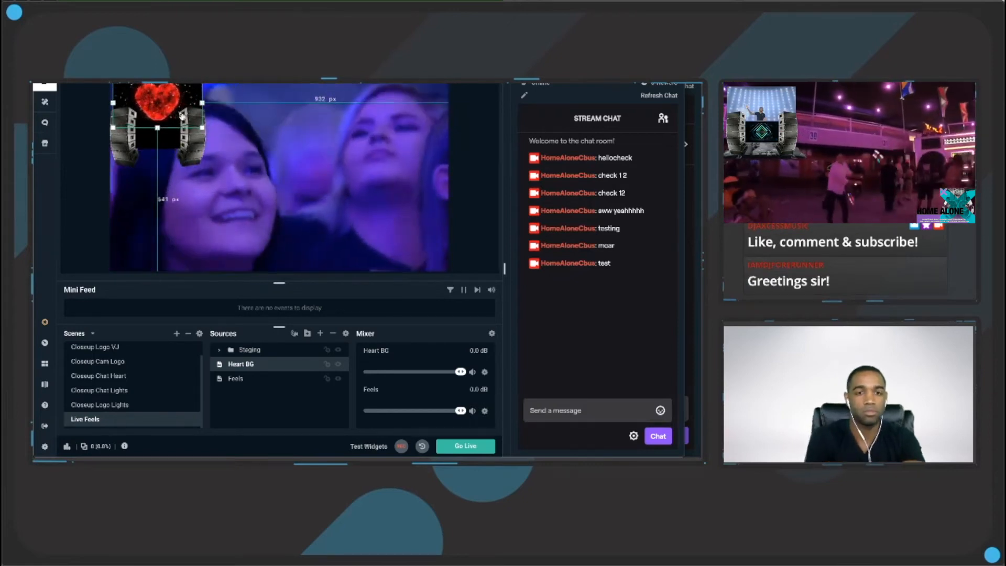
pyautogui.press('Down')
pyautogui.press('Down')
pyautogui.press('Down')
pyautogui.press('Down')
pyautogui.press('Down')
pyautogui.press('Down')
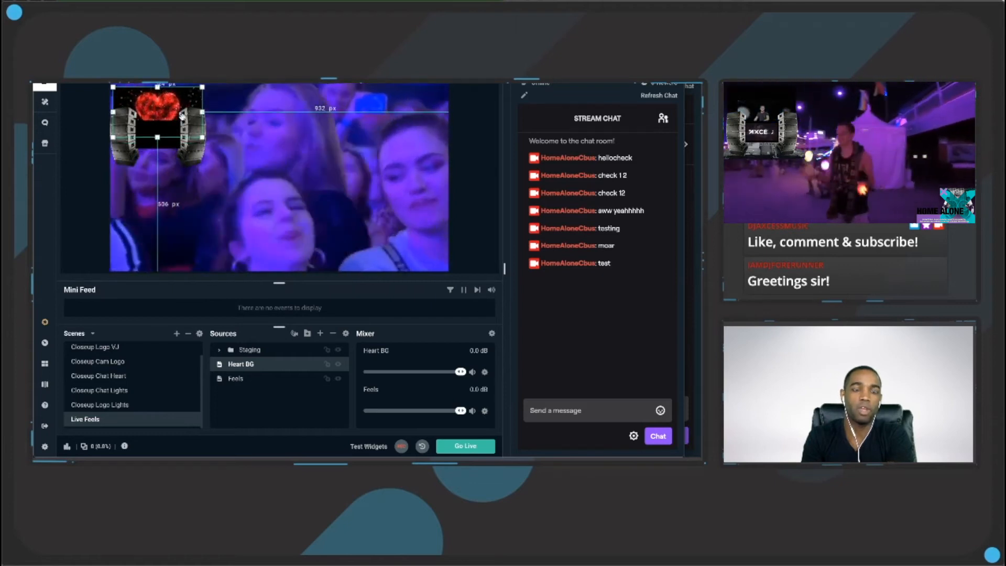
pyautogui.click(255, 350)
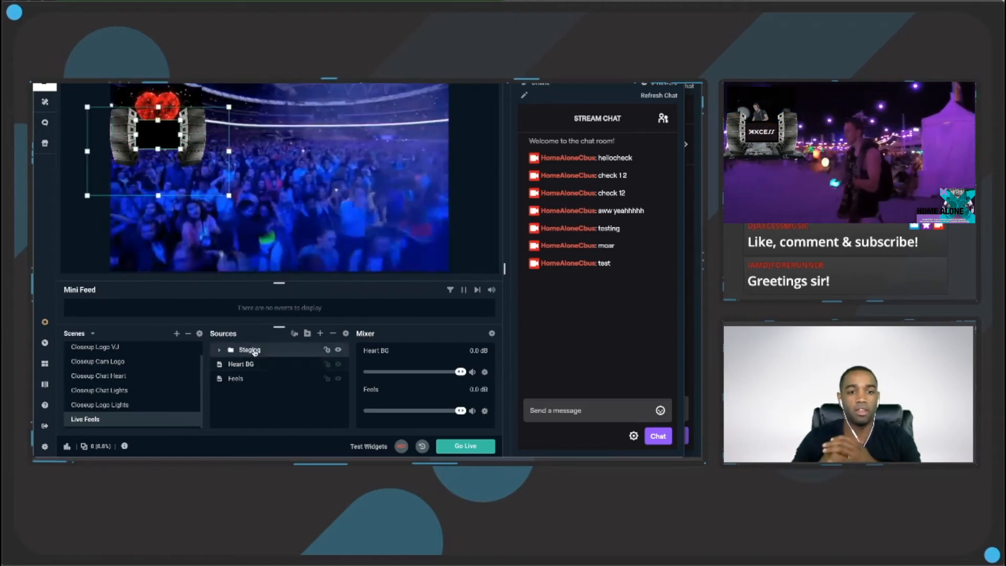
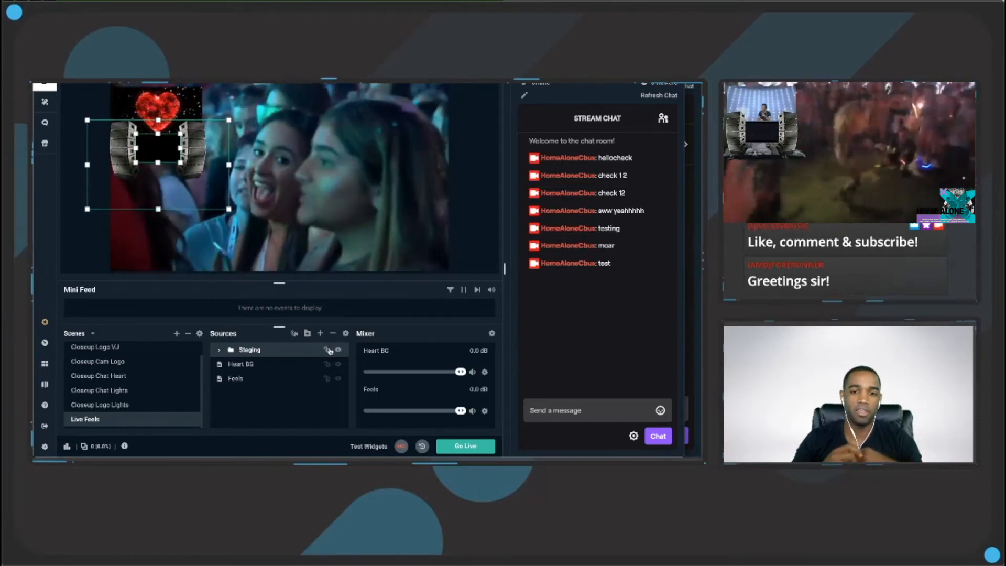
# Add a new media source named "UFO" to the Live Feels scene
pyautogui.click(321, 333)
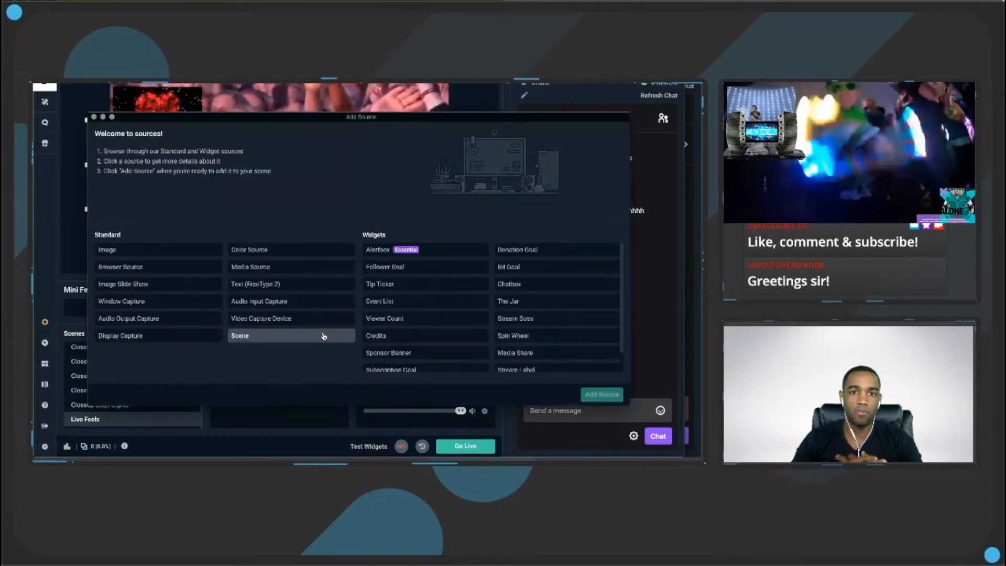
pyautogui.click(315, 267)
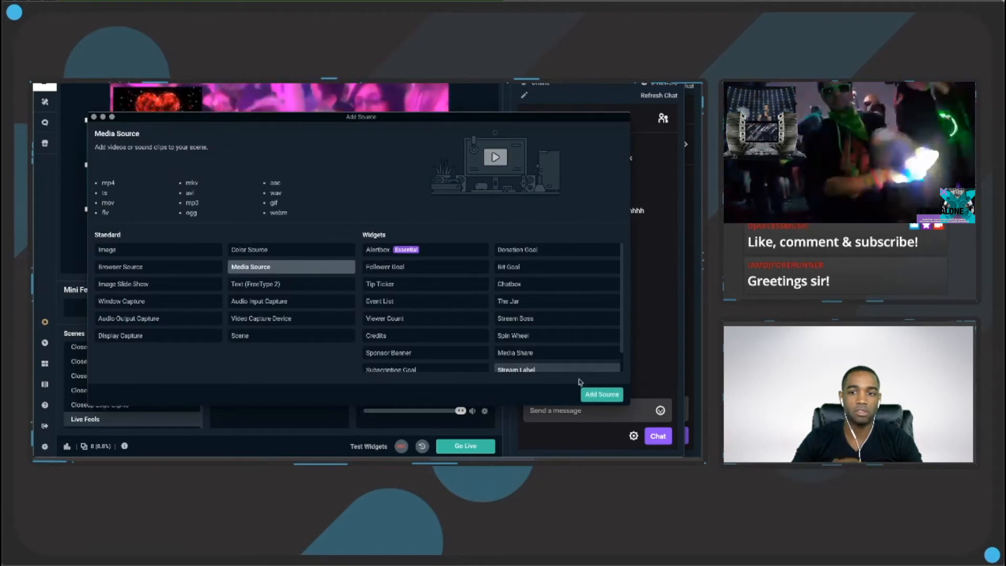
pyautogui.click(601, 394)
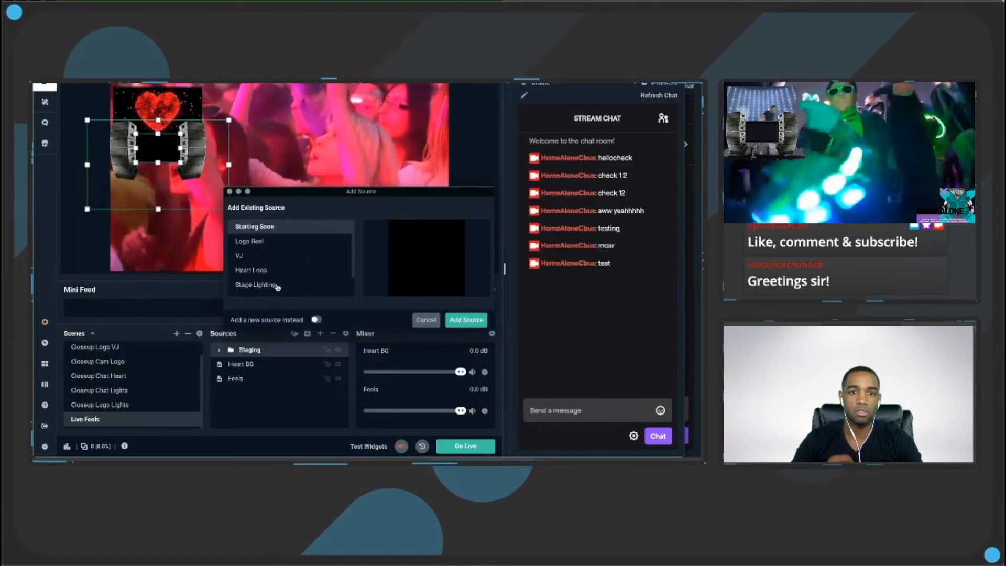
pyautogui.scroll(-2, 287, 258)
pyautogui.scroll(2, 288, 258)
pyautogui.click(316, 322)
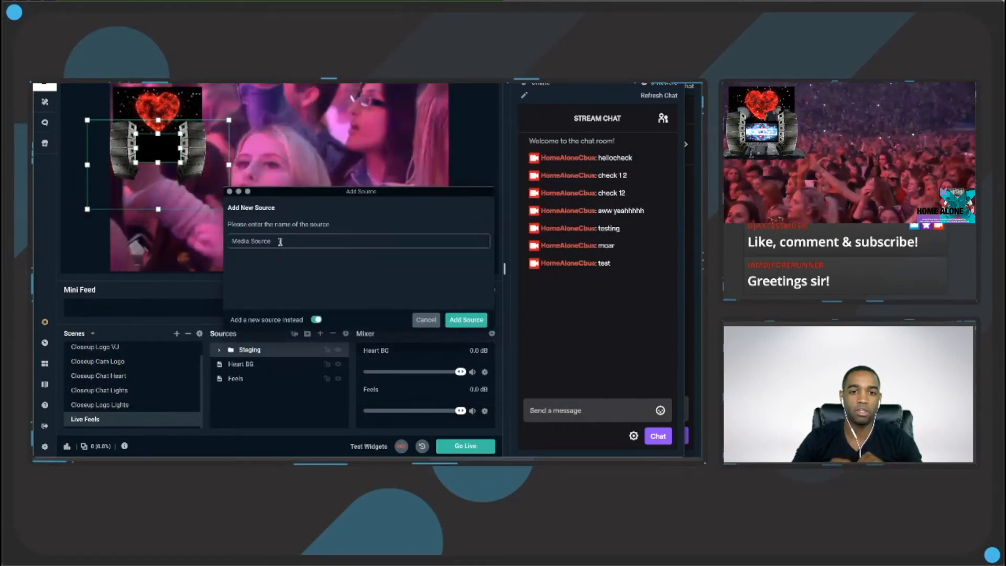
pyautogui.doubleClick(272, 242)
pyautogui.write('UFO')
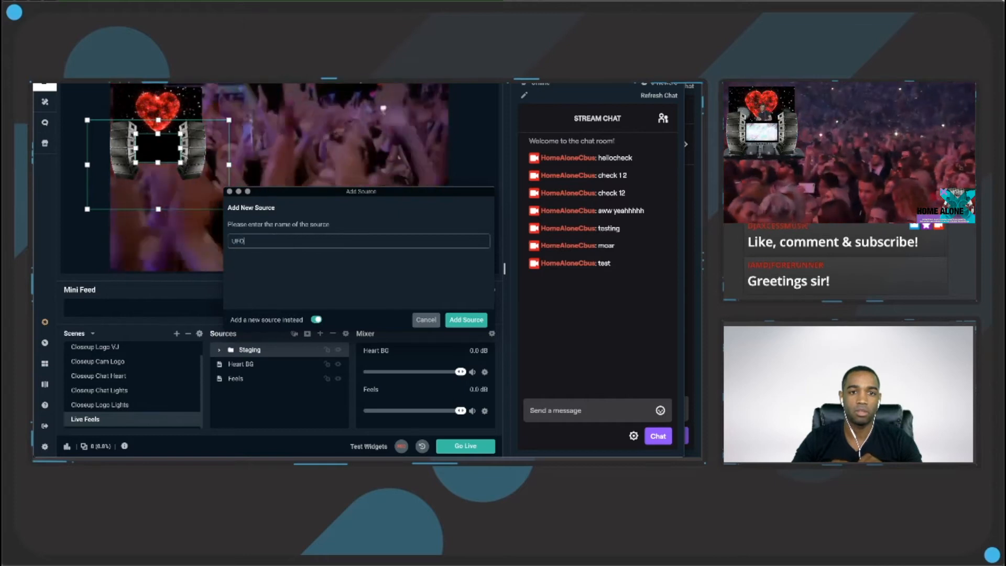
pyautogui.click(457, 318)
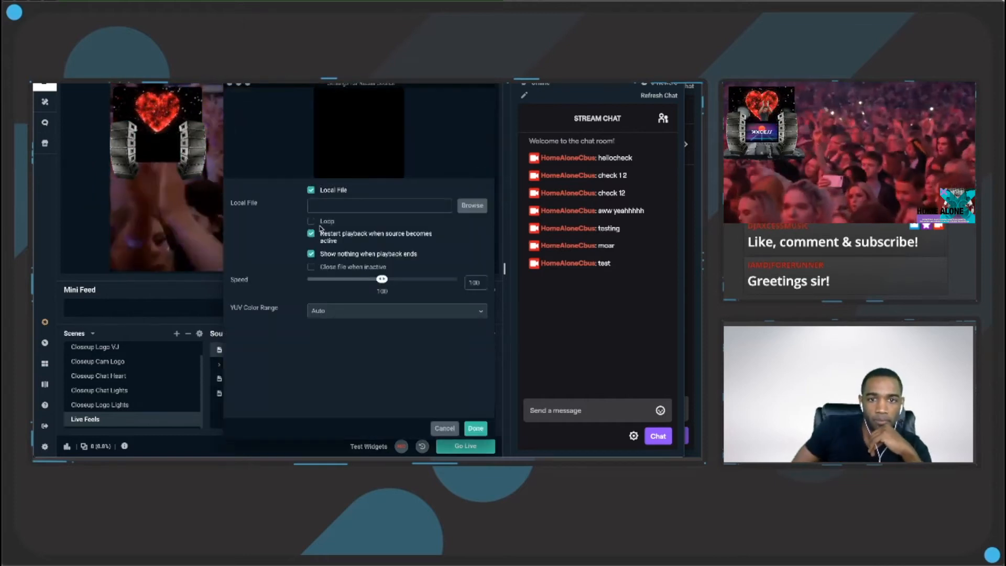
# Load the 01 mp4 from the "UFO Flying Saucer" folder into the UFO source, enabling looping and closing the file when inactive
pyautogui.click(326, 222)
pyautogui.click(336, 267)
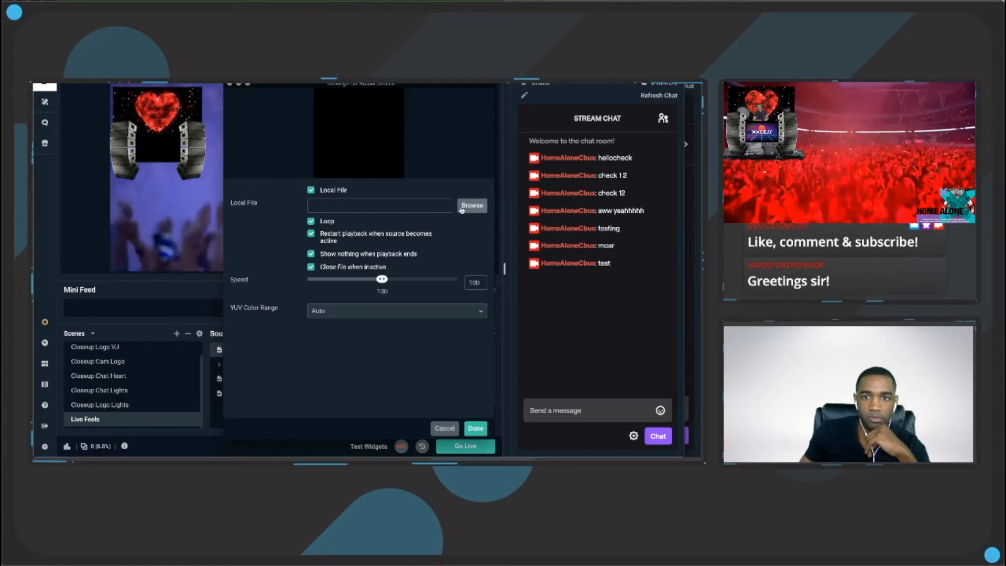
pyautogui.click(461, 207)
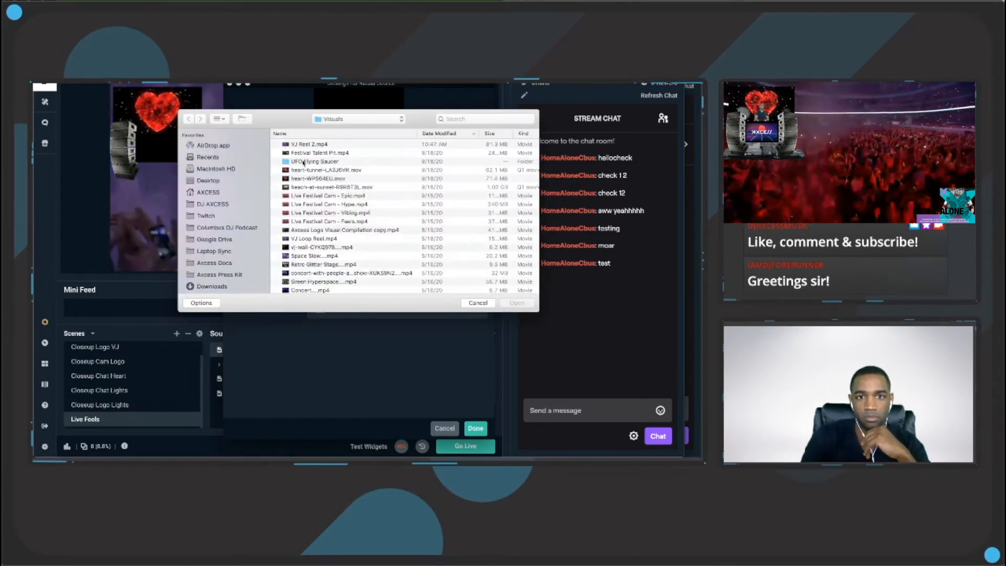
pyautogui.doubleClick(304, 162)
pyautogui.click(304, 161)
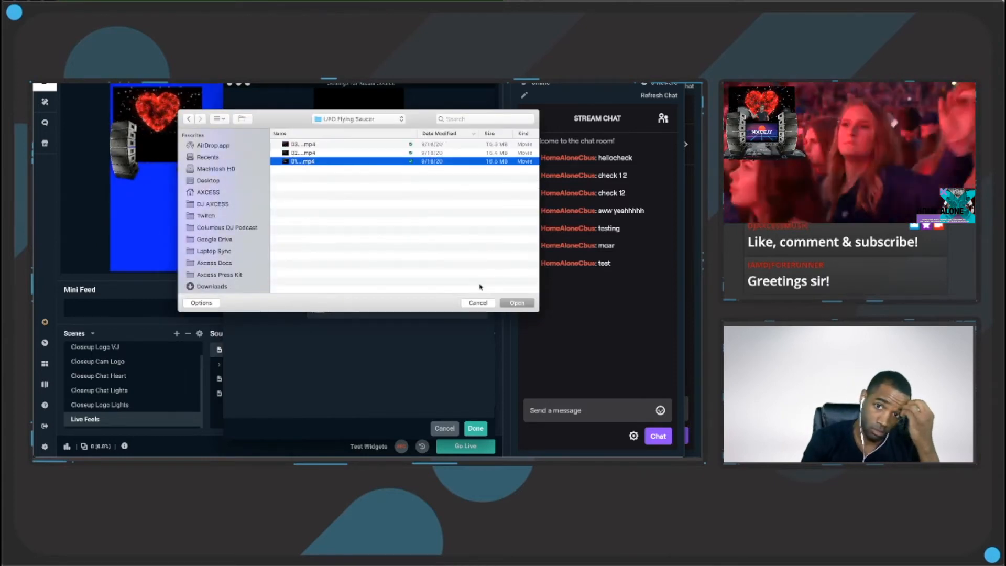
pyautogui.click(516, 303)
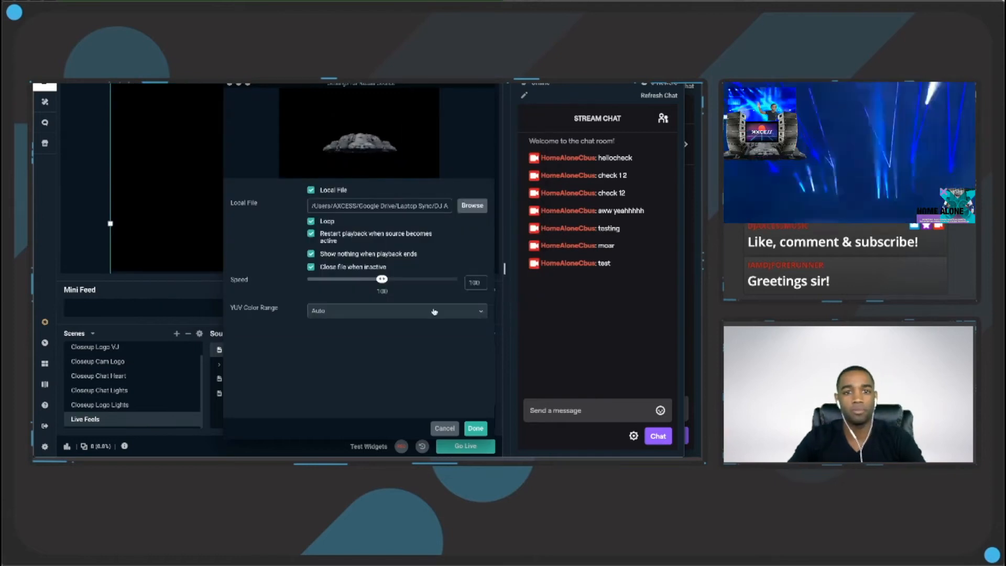
pyautogui.click(475, 428)
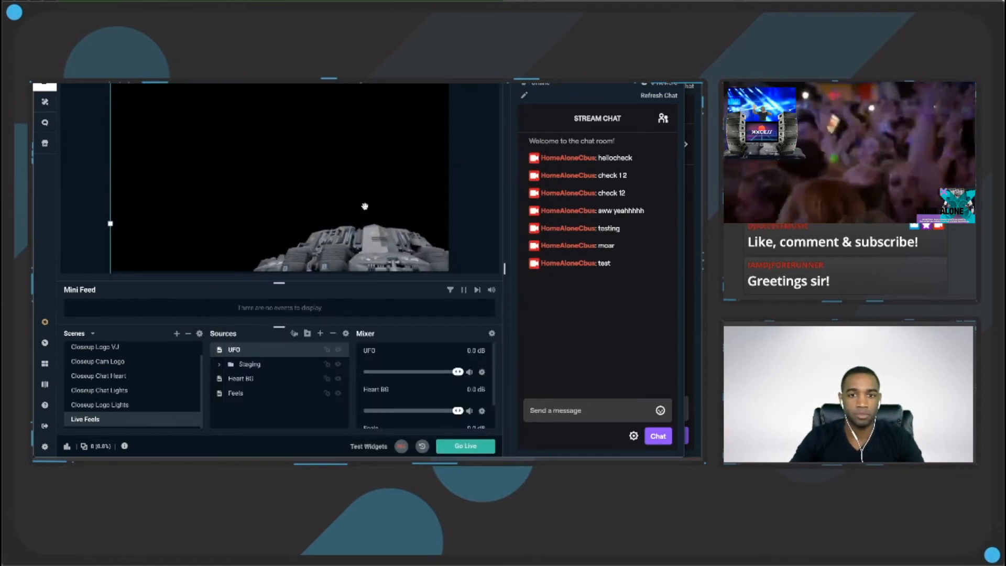
# Add a Color Key filter to the UFO source, keeping the default filter name
pyautogui.rightClick(298, 232)
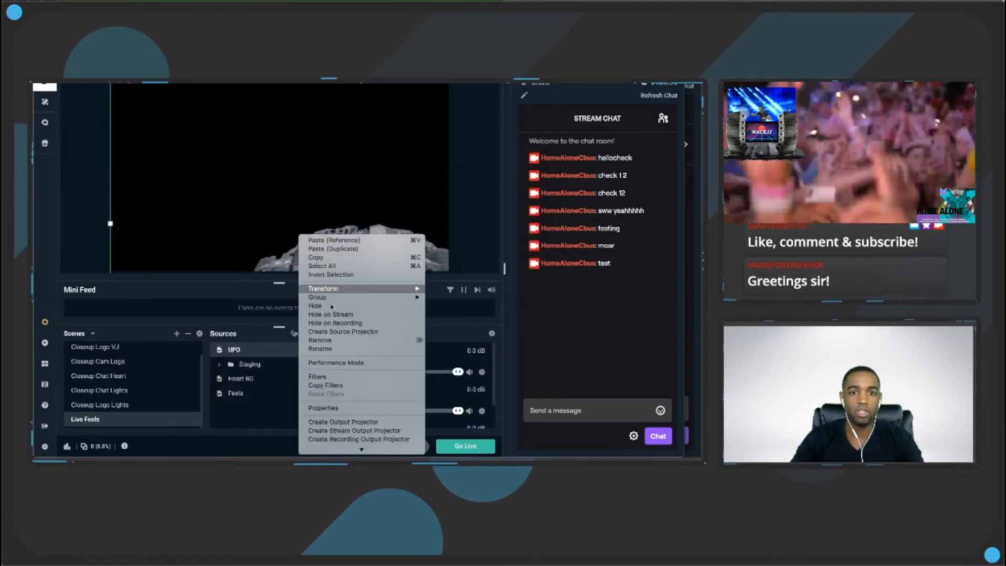
pyautogui.click(325, 377)
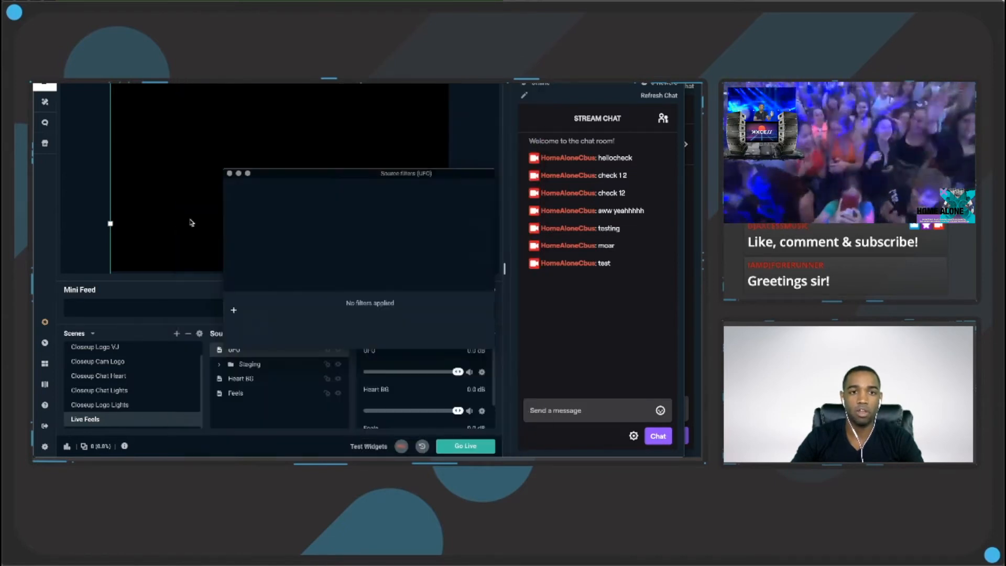
pyautogui.click(234, 310)
pyautogui.click(289, 207)
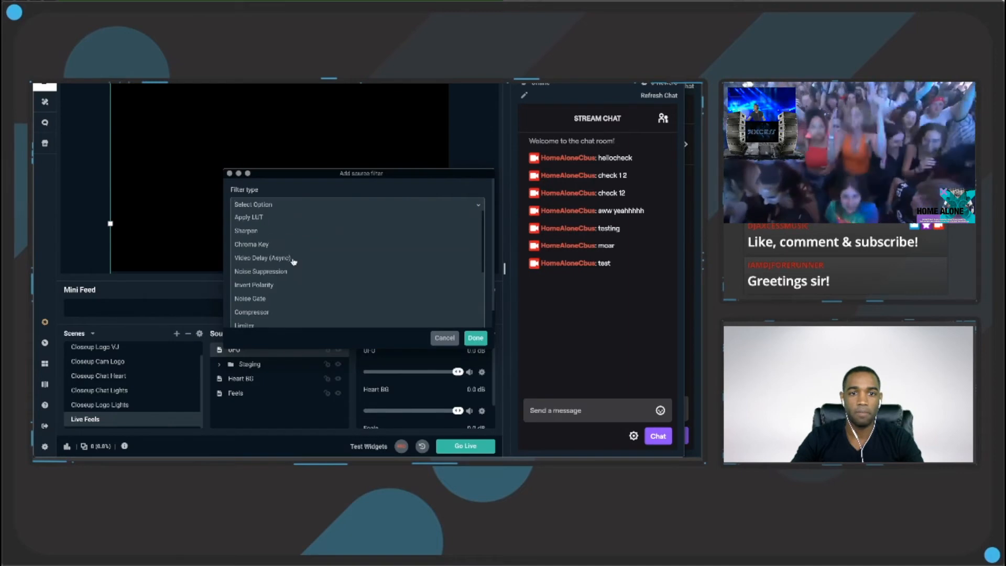
pyautogui.scroll(-1, 269, 262)
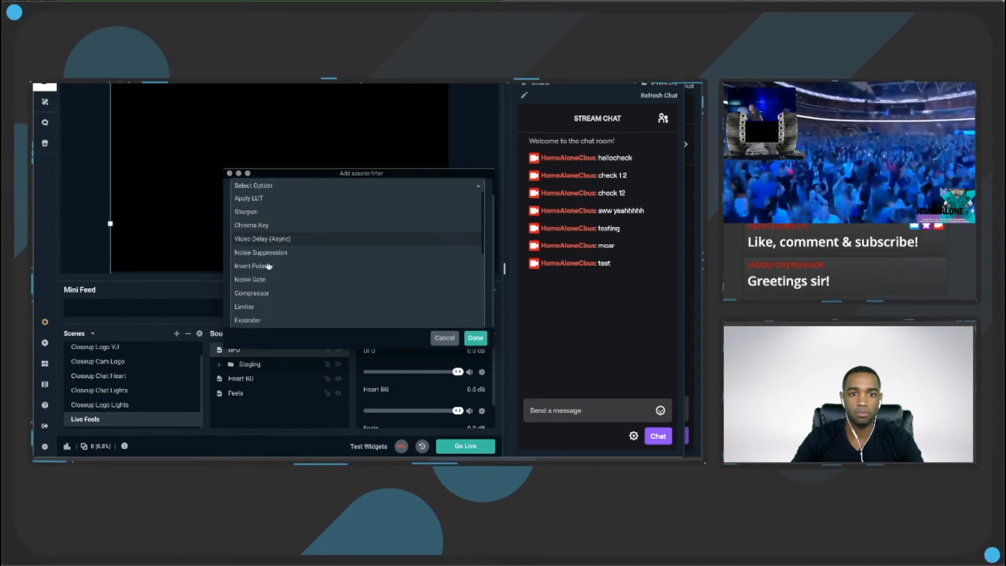
pyautogui.scroll(2, 267, 266)
pyautogui.click(265, 227)
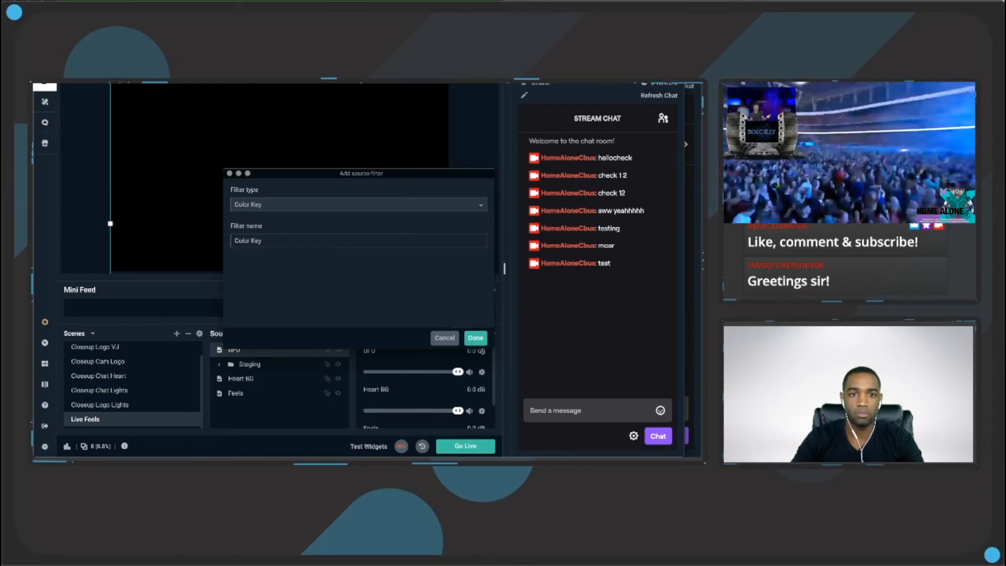
pyautogui.click(477, 339)
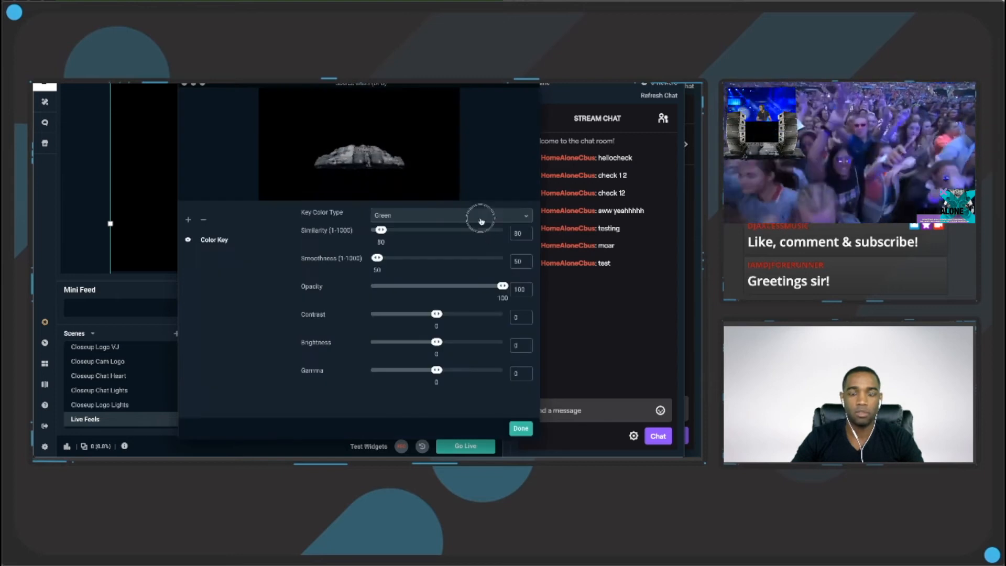
# Key out the UFO video's background with a custom black key color and a similarity of 92
pyautogui.click(480, 221)
pyautogui.click(463, 285)
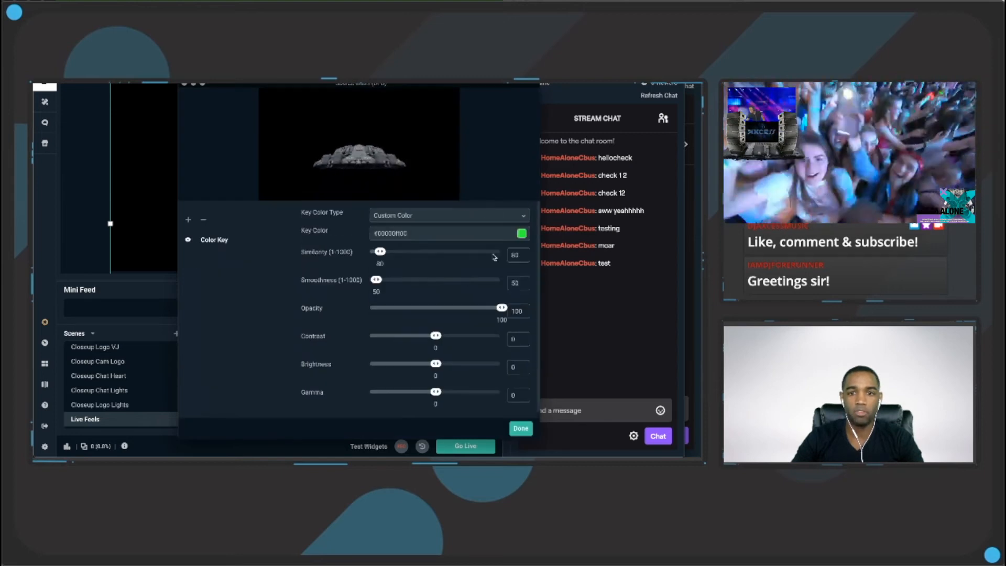
pyautogui.click(522, 233)
pyautogui.click(444, 367)
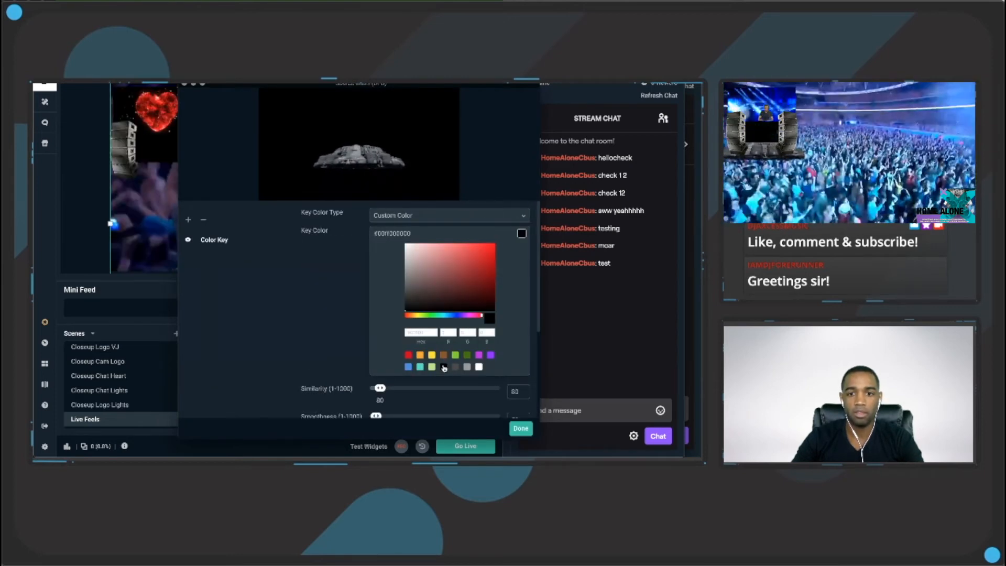
pyautogui.click(525, 237)
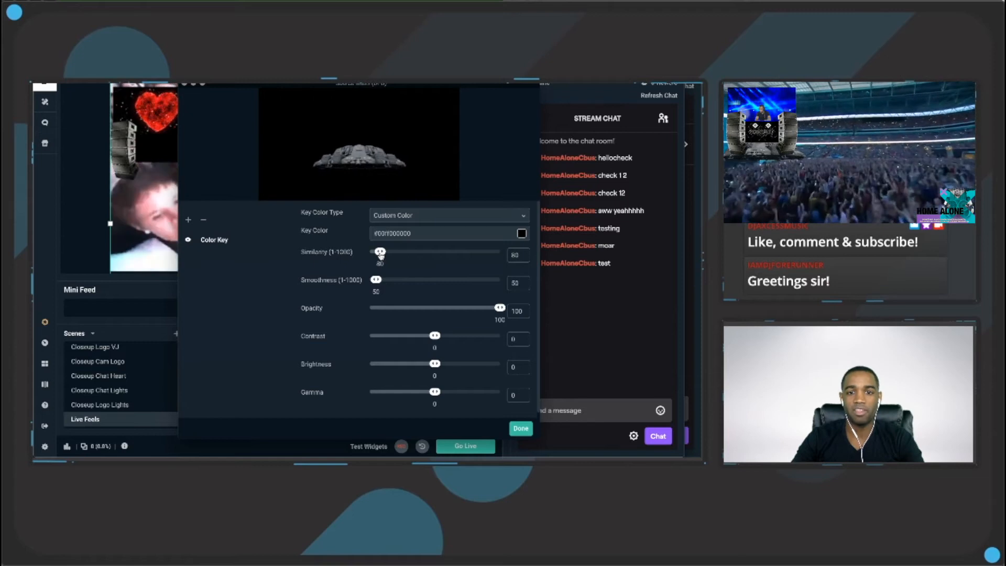
pyautogui.moveTo(380, 254)
pyautogui.mouseDown()
pyautogui.moveTo(367, 252)
pyautogui.moveTo(434, 252)
pyautogui.moveTo(370, 250)
pyautogui.mouseUp()
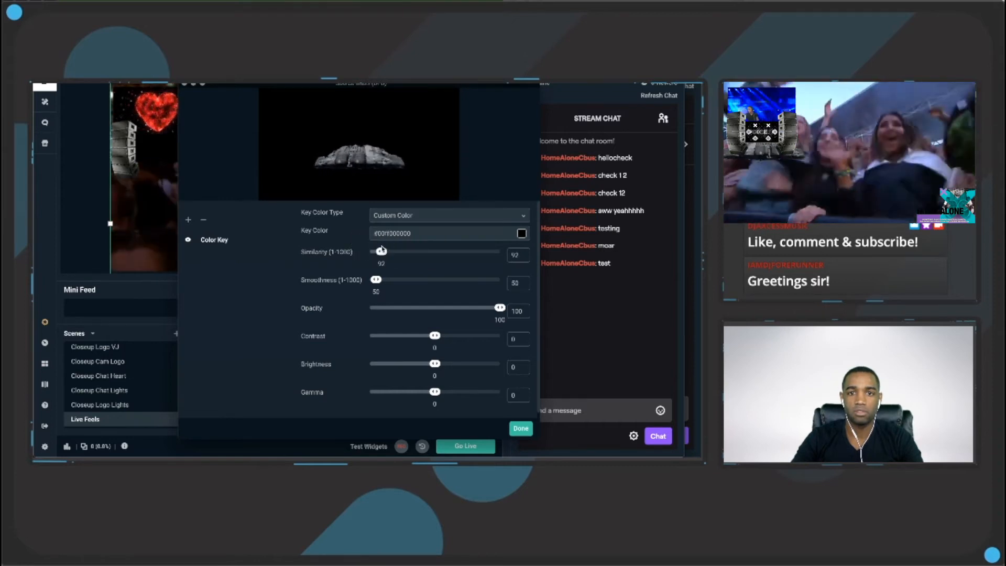
pyautogui.click(521, 428)
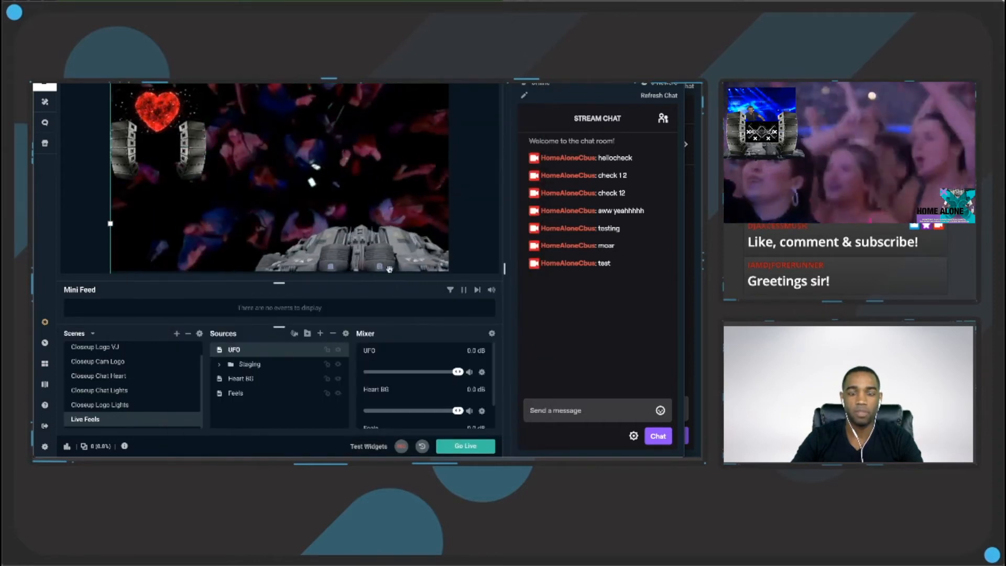
# Move the UFO video in front of the miniature stage and scale it down slightly
pyautogui.moveTo(377, 251); pyautogui.dragTo(204, 147)
pyautogui.moveTo(449, 262); pyautogui.dragTo(452, 264)
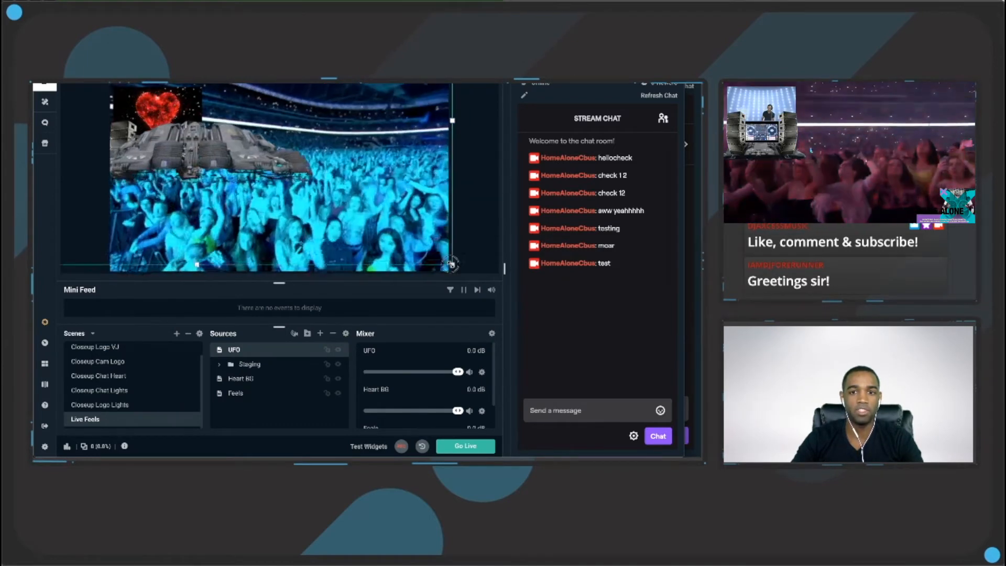
pyautogui.moveTo(384, 229); pyautogui.dragTo(385, 226)
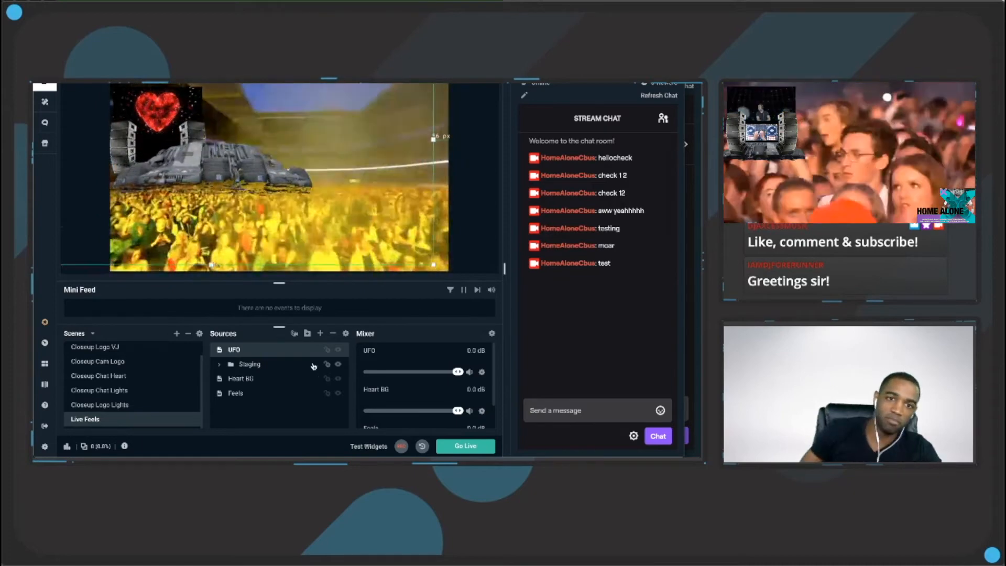
# Set the similarity of the UFO source's Color Key filter to 1
pyautogui.rightClick(287, 354)
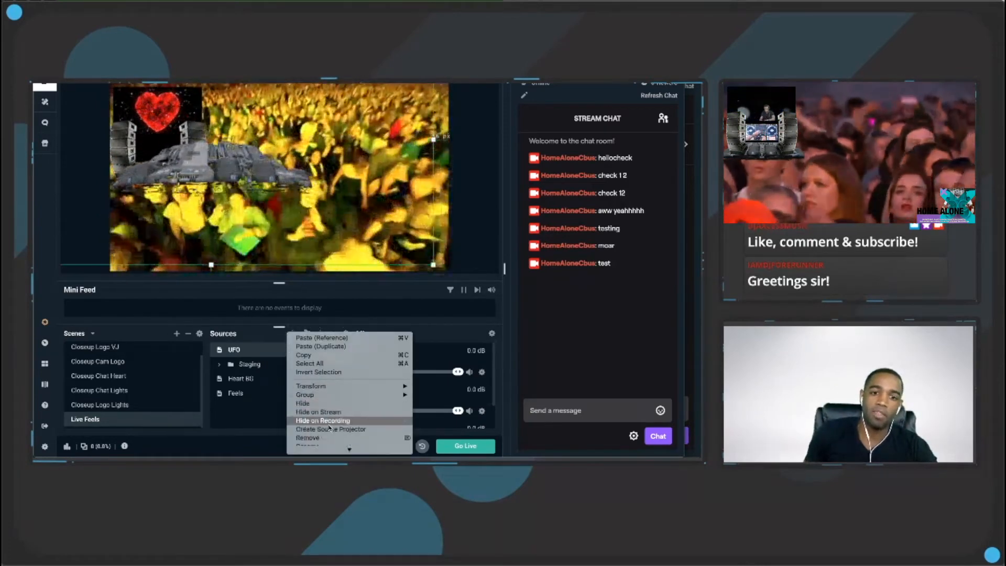
pyautogui.click(322, 439)
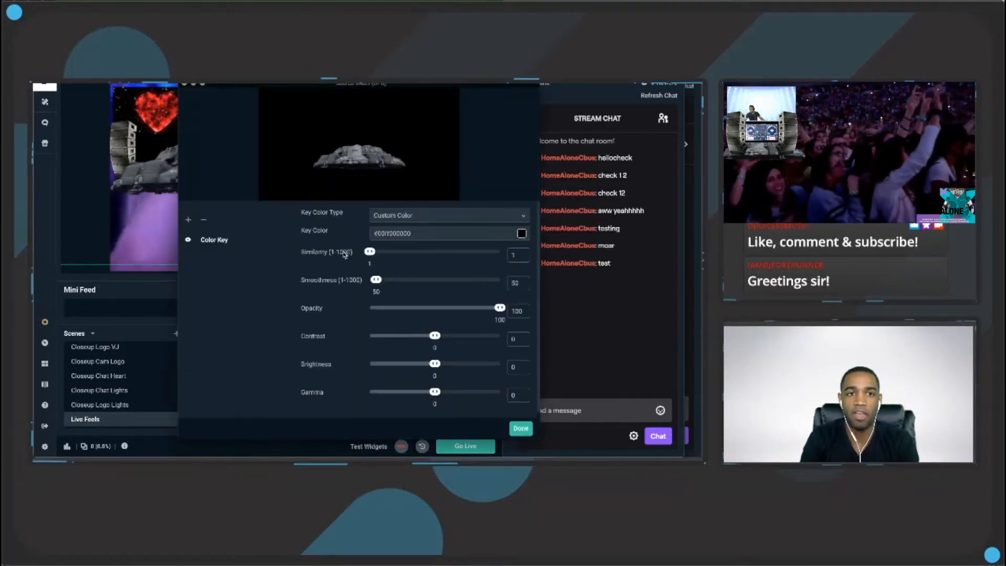
pyautogui.click(522, 430)
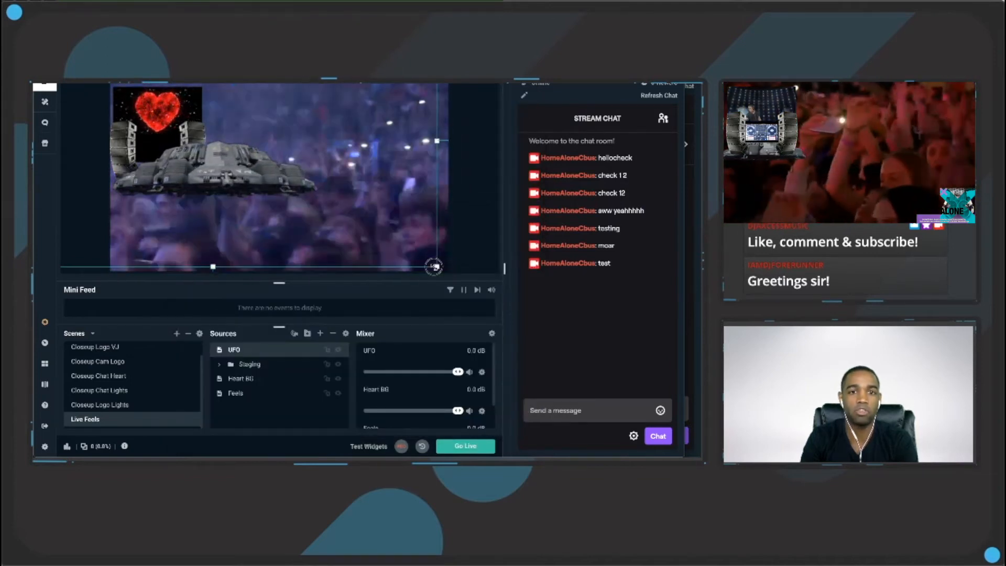
# Shrink the UFO video to roughly the miniature stage's width, order it behind the Staging folder and position it beneath the stage
pyautogui.moveTo(431, 264); pyautogui.dragTo(282, 180)
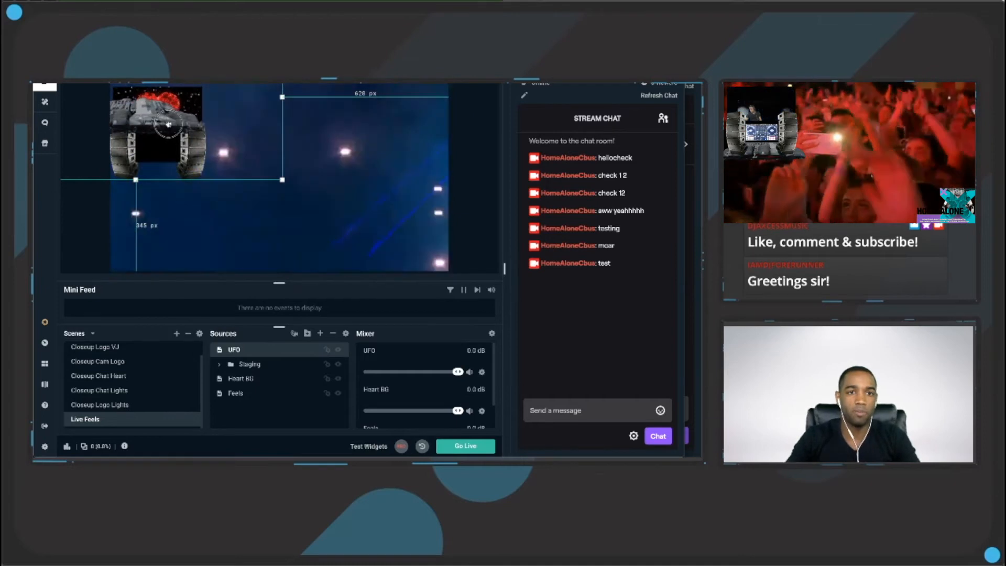
pyautogui.moveTo(192, 137); pyautogui.dragTo(225, 187)
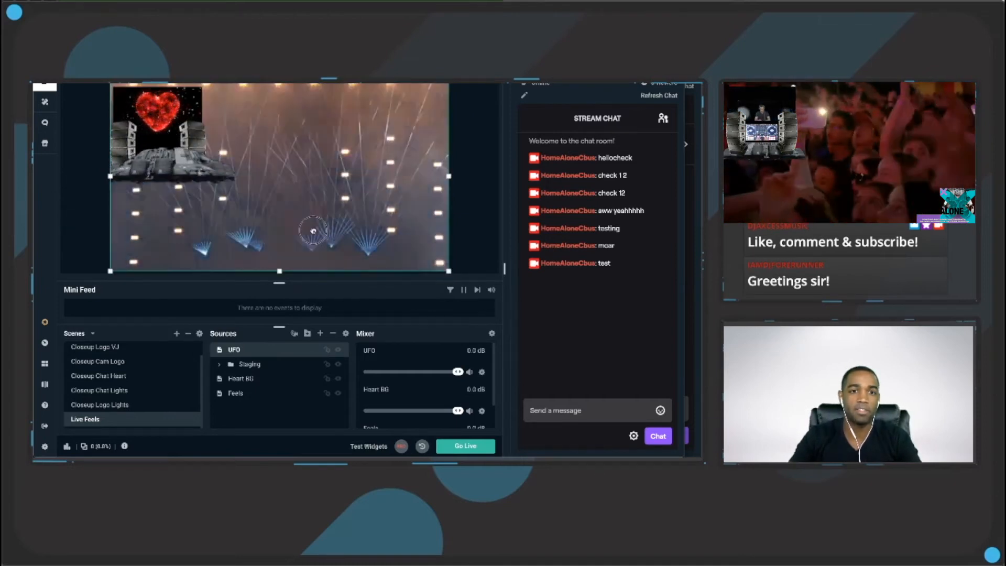
pyautogui.moveTo(313, 231); pyautogui.dragTo(307, 228)
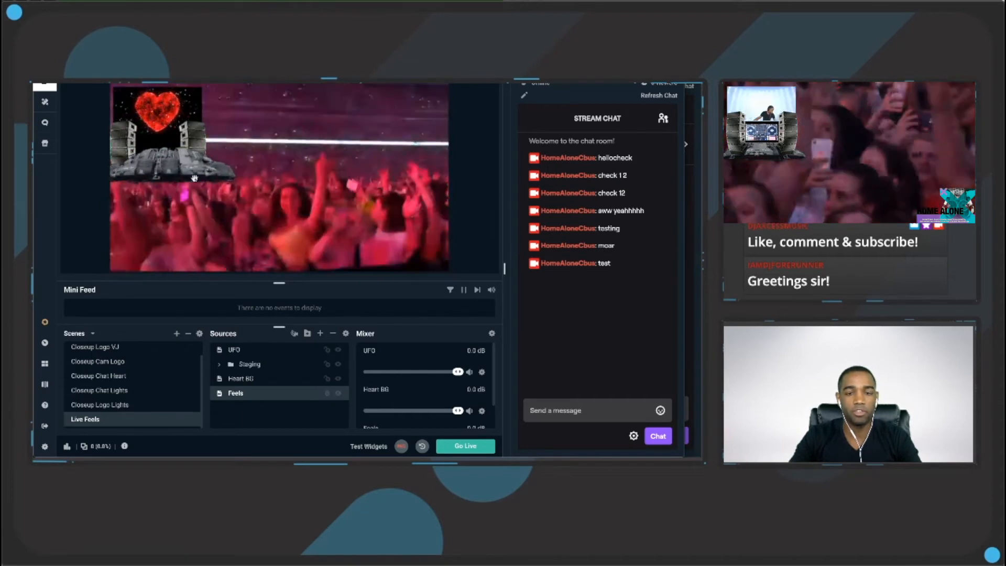
pyautogui.moveTo(188, 171); pyautogui.dragTo(199, 173)
pyautogui.moveTo(303, 221); pyautogui.dragTo(263, 186)
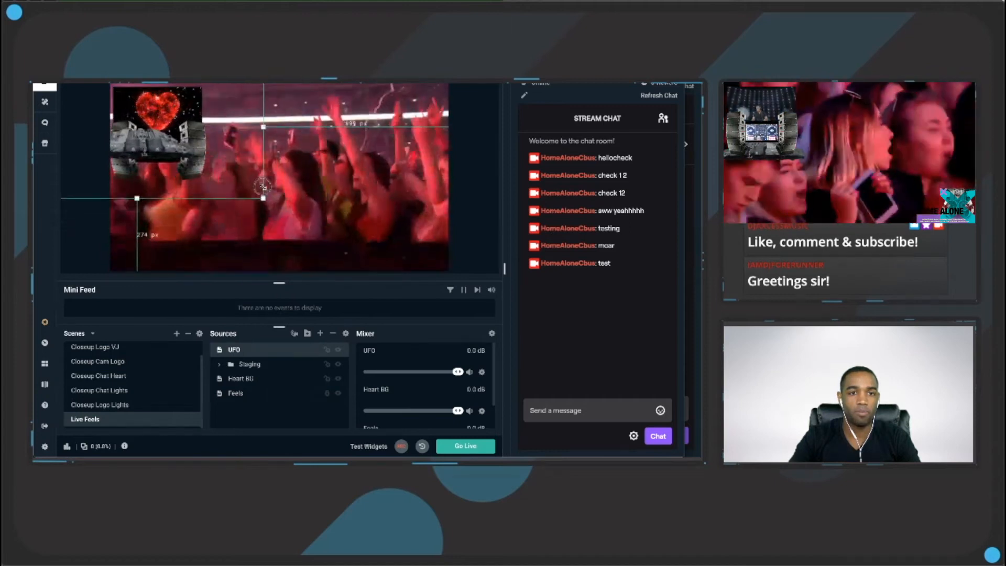
pyautogui.moveTo(267, 346)
pyautogui.mouseDown()
pyautogui.moveTo(249, 385)
pyautogui.moveTo(250, 364)
pyautogui.mouseUp()
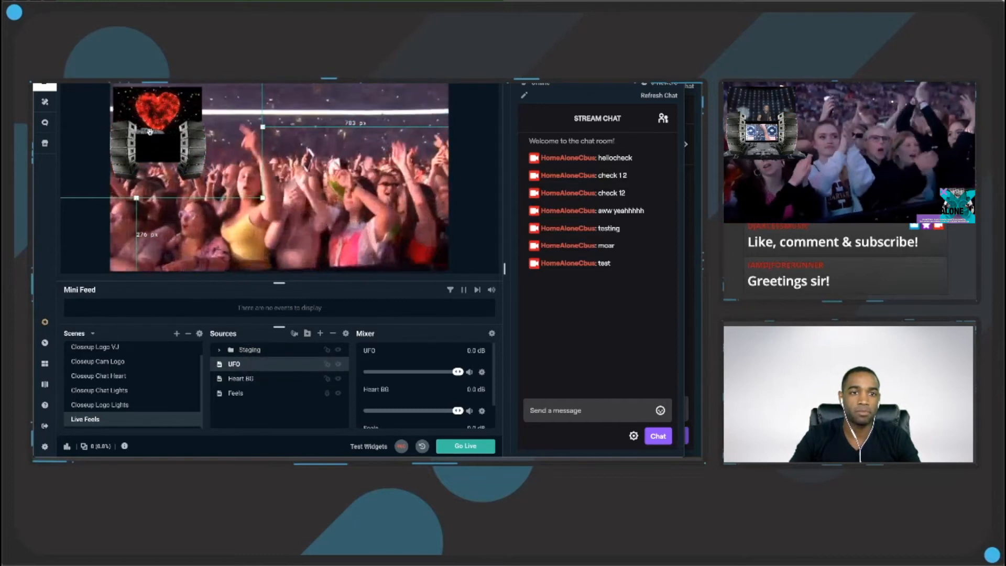
pyautogui.moveTo(149, 132); pyautogui.dragTo(175, 151)
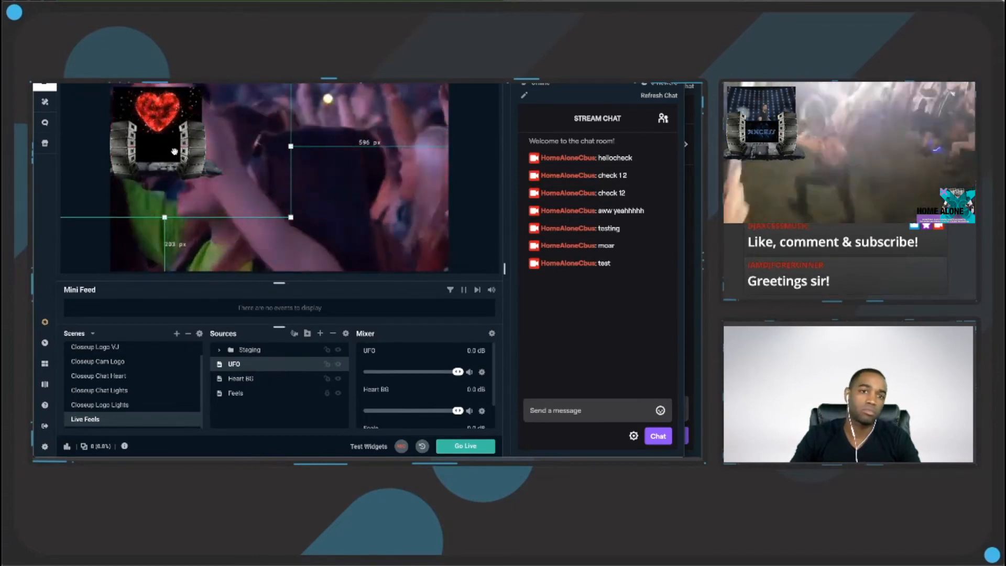
# Add the existing Chatbox source to the Live Feels scene
pyautogui.click(320, 333)
pyautogui.scroll(-1, 537, 270)
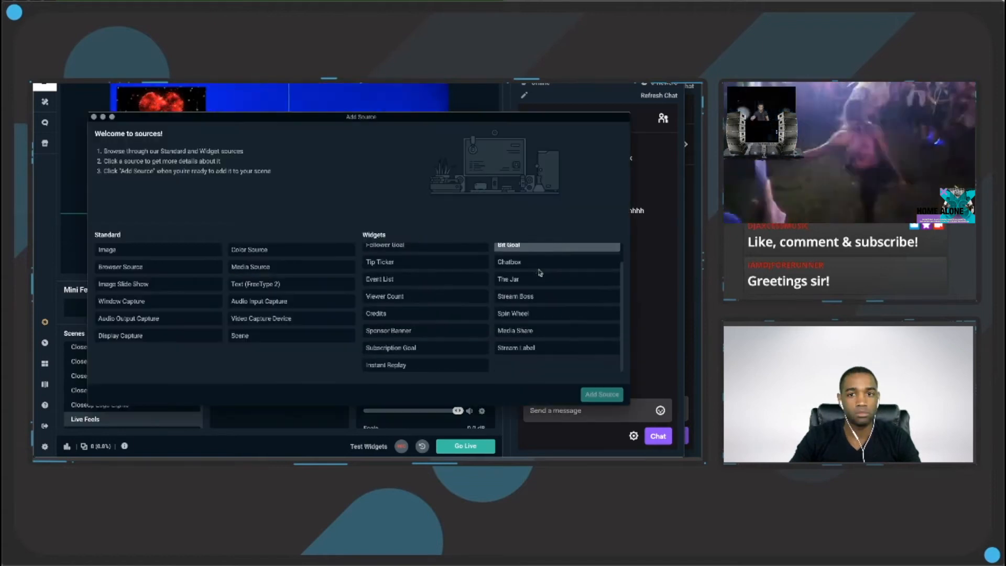
pyautogui.scroll(1, 409, 313)
pyautogui.click(556, 283)
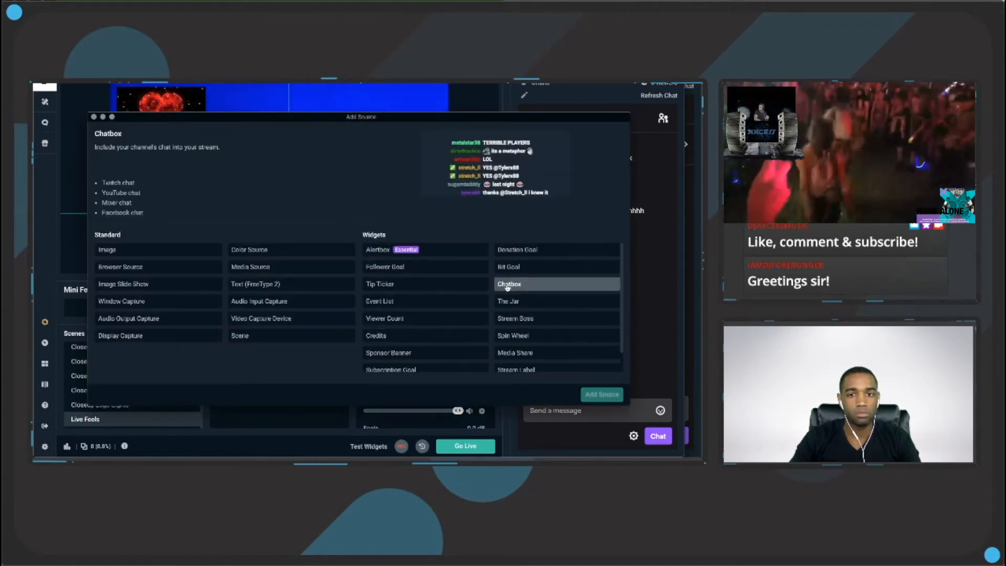
pyautogui.click(592, 394)
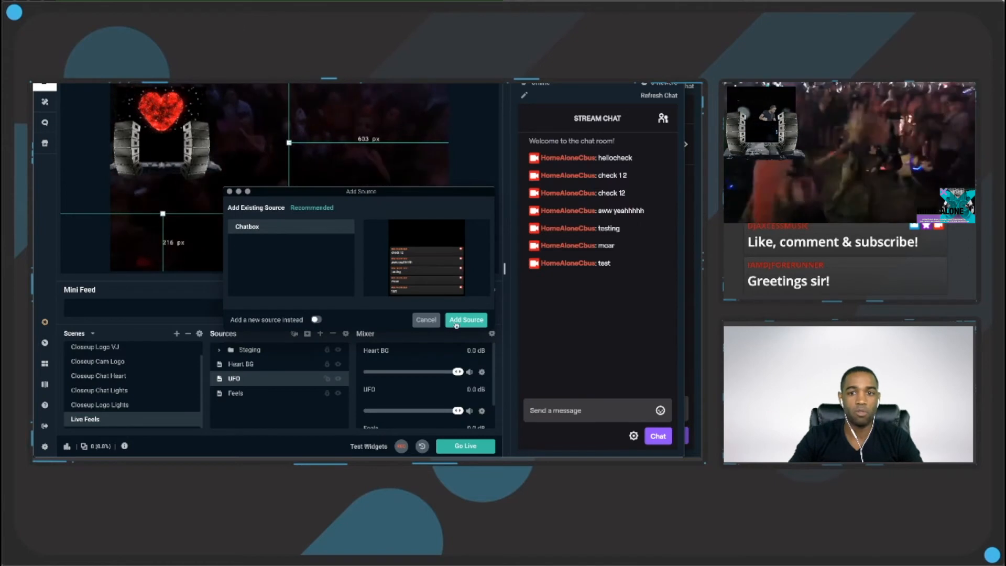
pyautogui.click(463, 320)
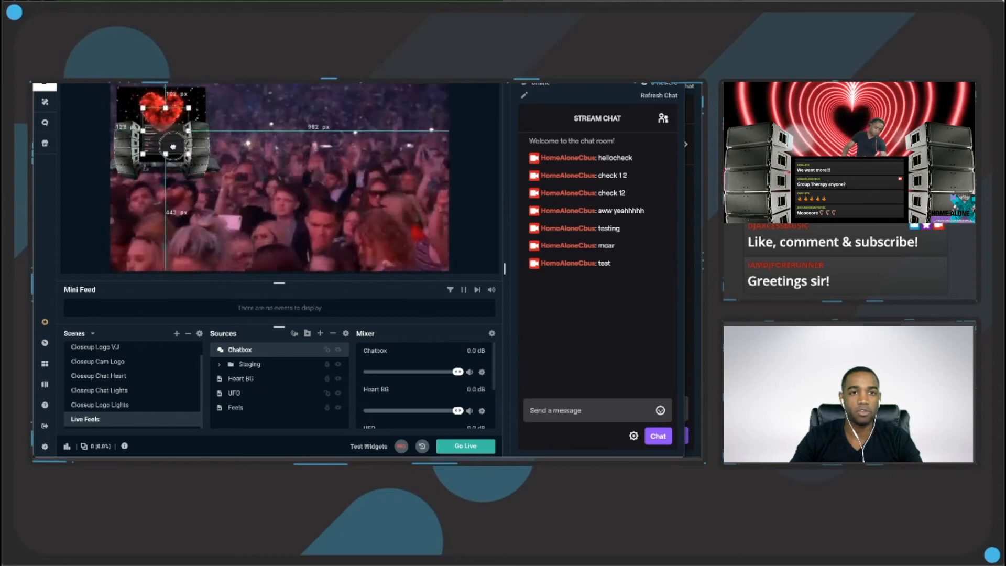
# Resize and crop the chatbox to fit the screen area between the miniature stage's speakers
pyautogui.moveTo(173, 147); pyautogui.dragTo(170, 151)
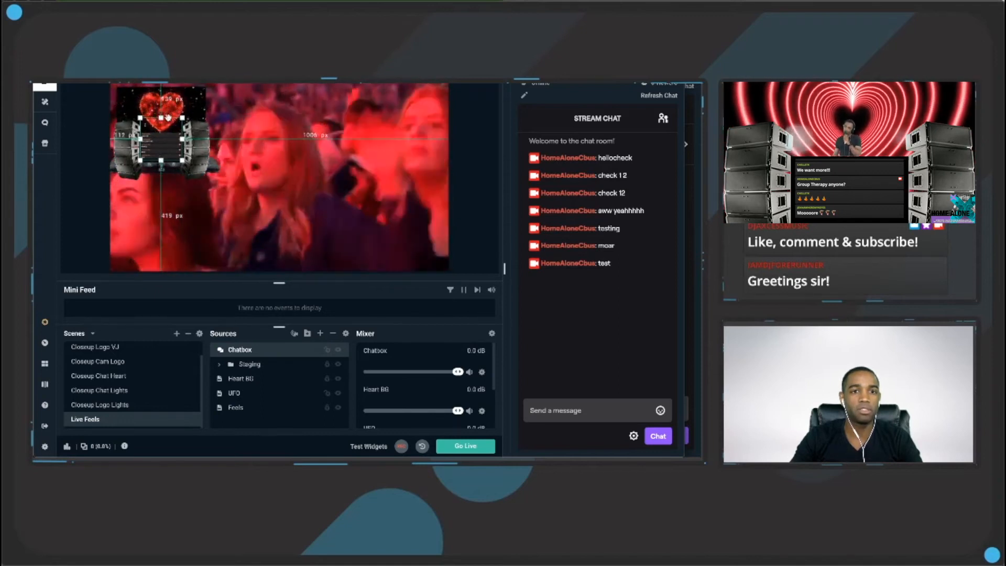
pyautogui.moveTo(167, 117); pyautogui.dragTo(161, 130)
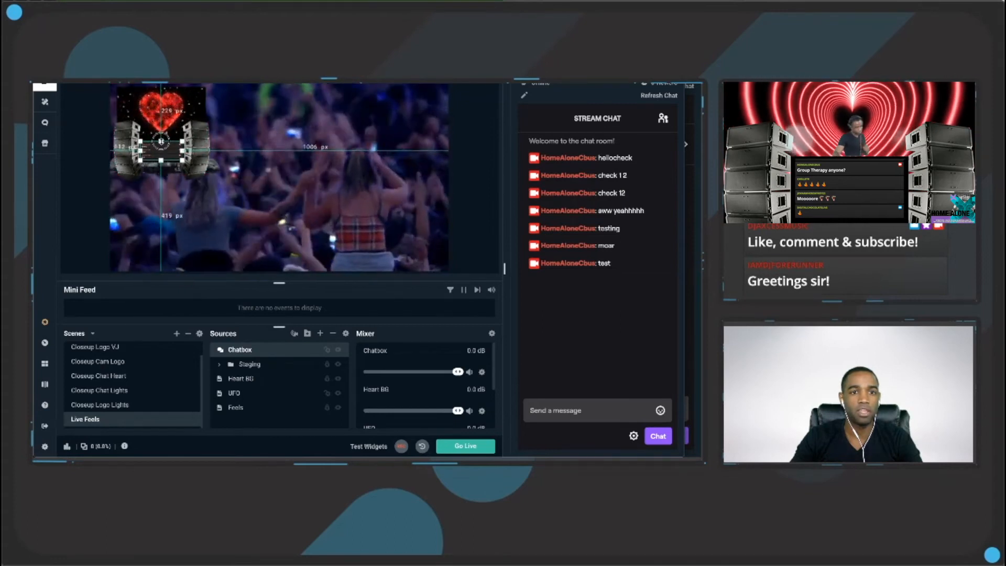
pyautogui.moveTo(161, 142); pyautogui.dragTo(162, 140)
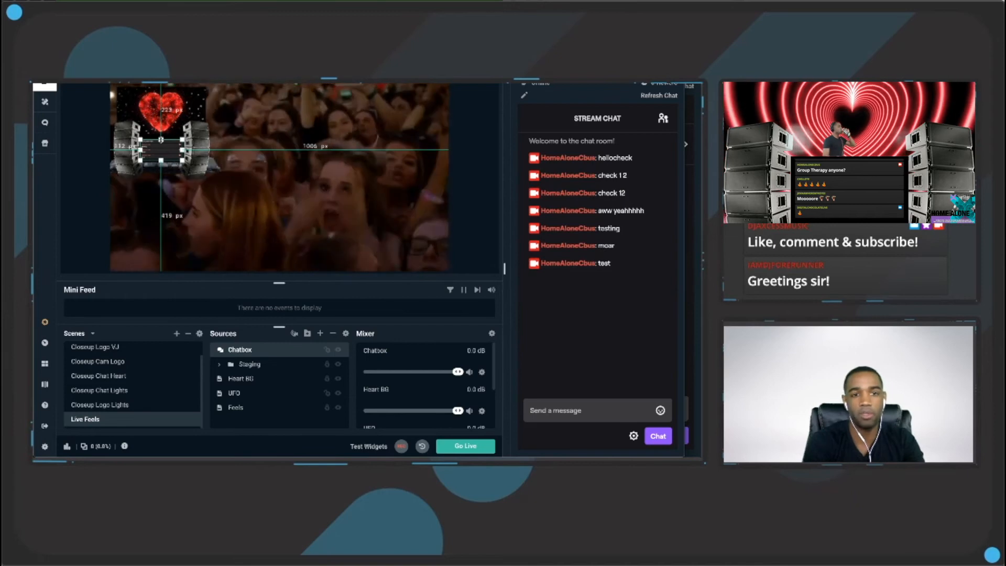
# Replace the chatbox with the Logo Reel video, fit it between the miniature stage's speakers and lock it
pyautogui.click(230, 183)
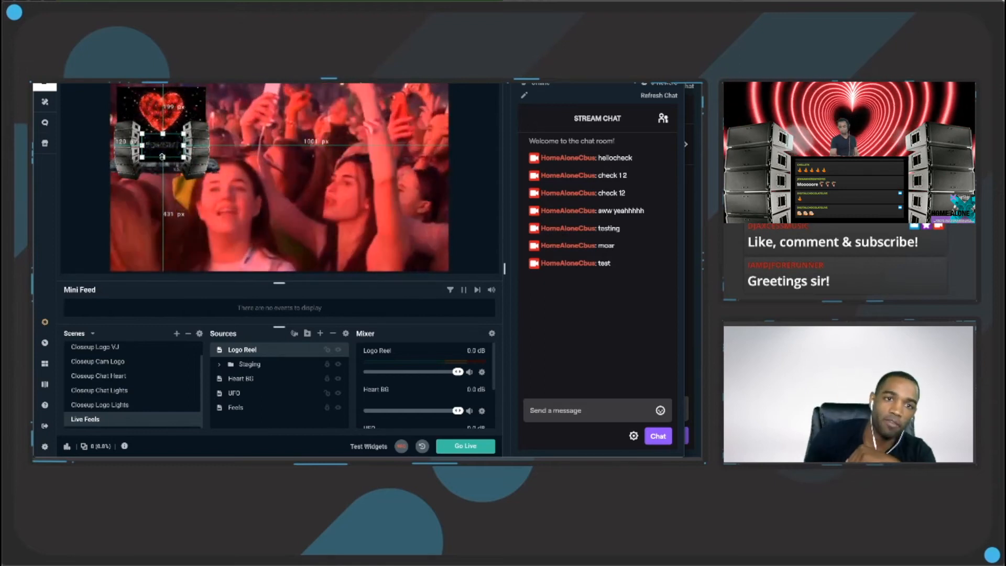
pyautogui.moveTo(160, 148); pyautogui.dragTo(160, 150)
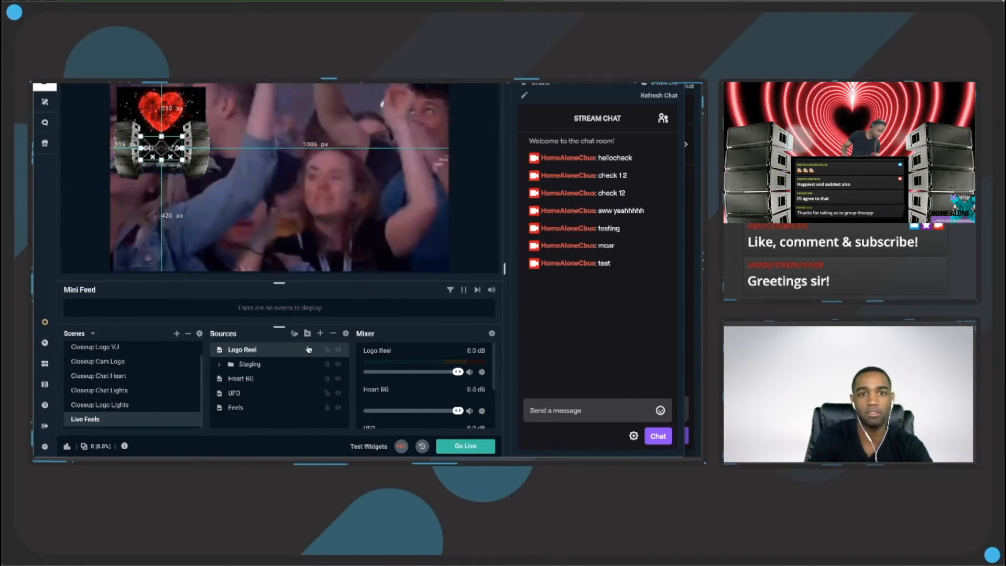
pyautogui.click(328, 350)
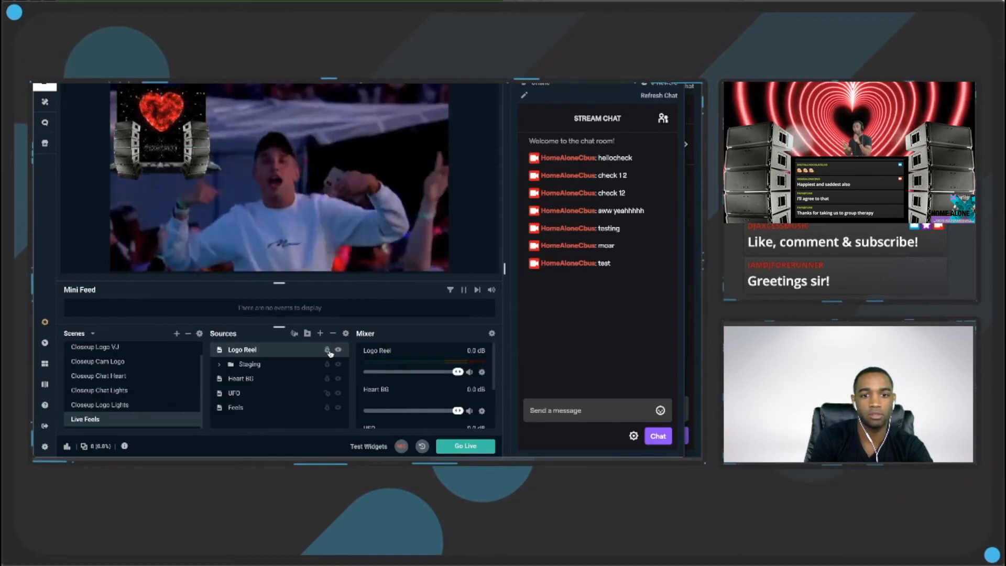
# Move the UFO slightly lower beneath the miniature stage and lock its source
pyautogui.click(328, 393)
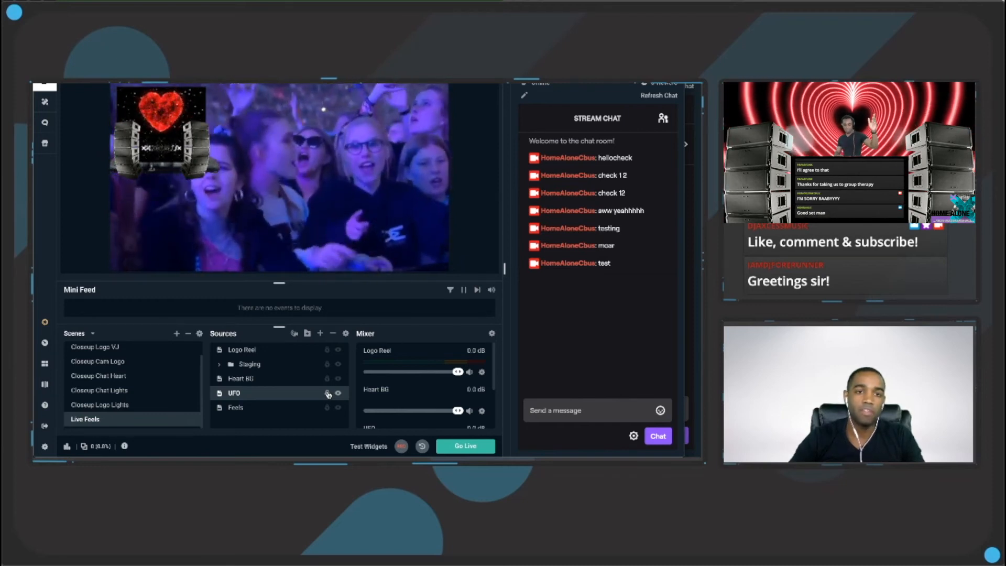
pyautogui.moveTo(116, 137)
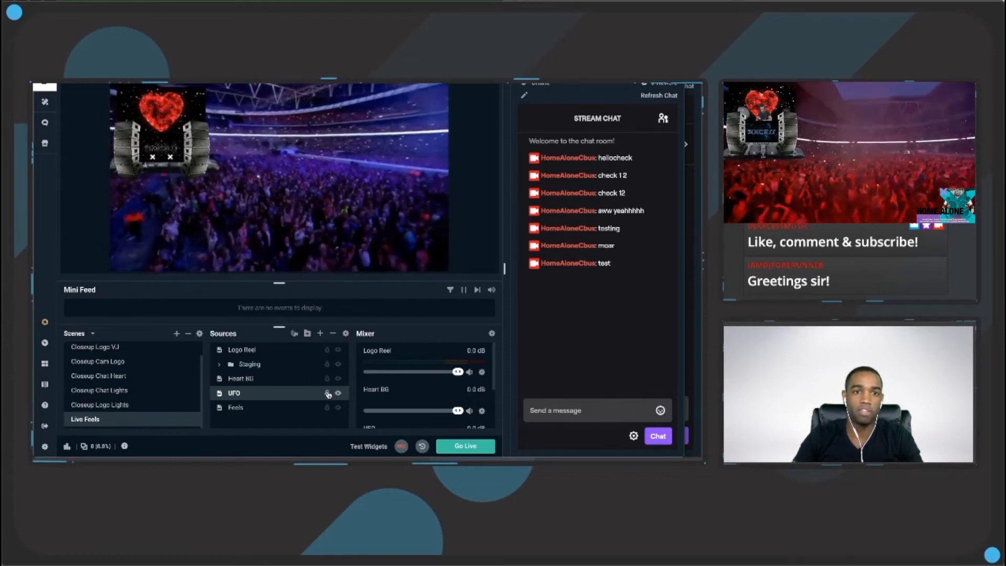
pyautogui.click(327, 393)
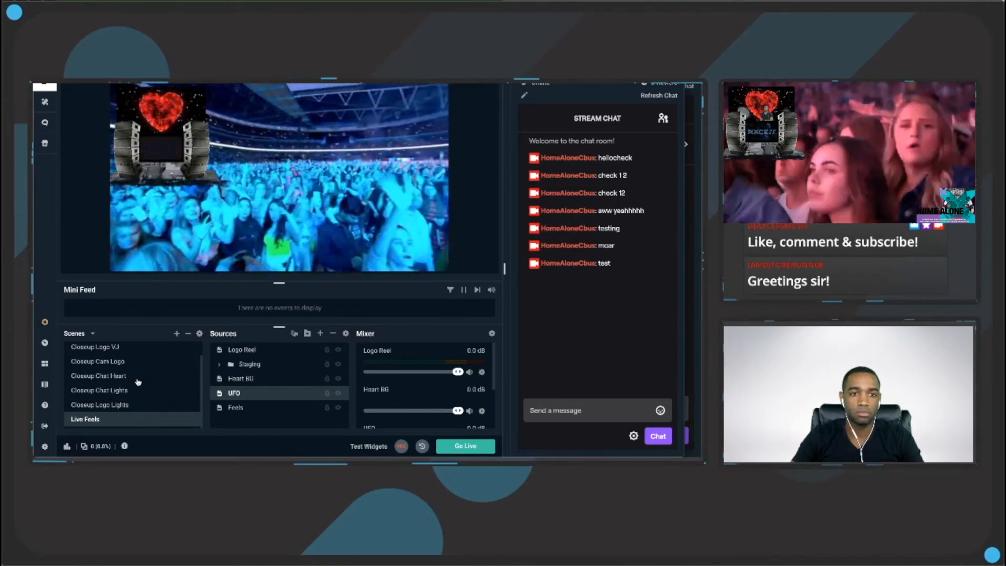
# Duplicate the Live Feels scene as "Live Vibing"
pyautogui.rightClick(96, 424)
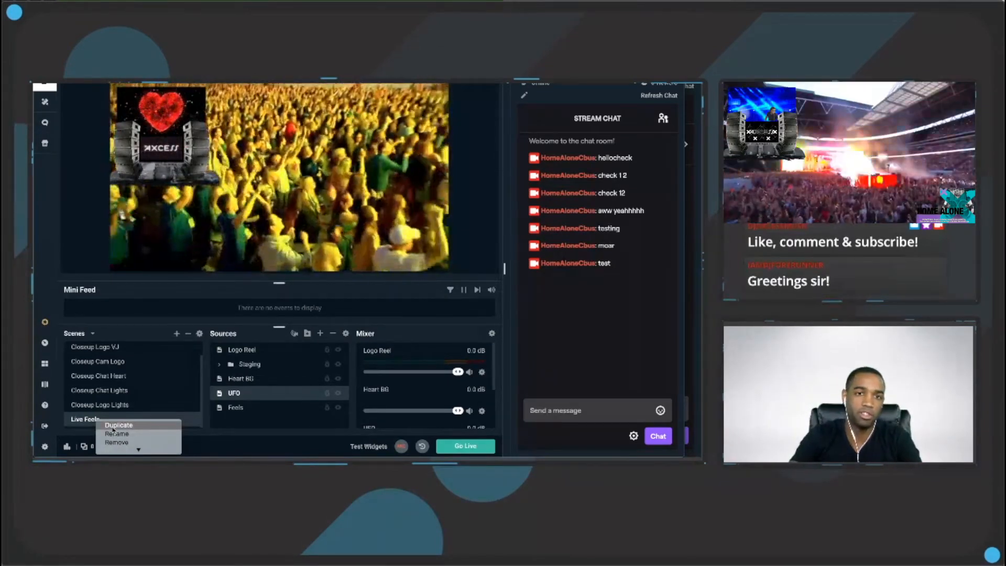
pyautogui.click(113, 428)
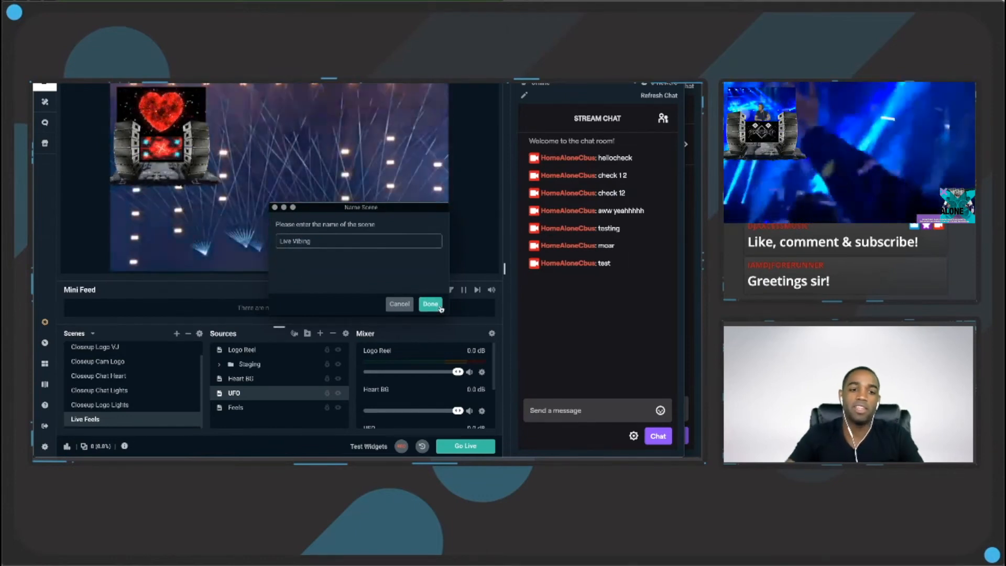
pyautogui.click(430, 305)
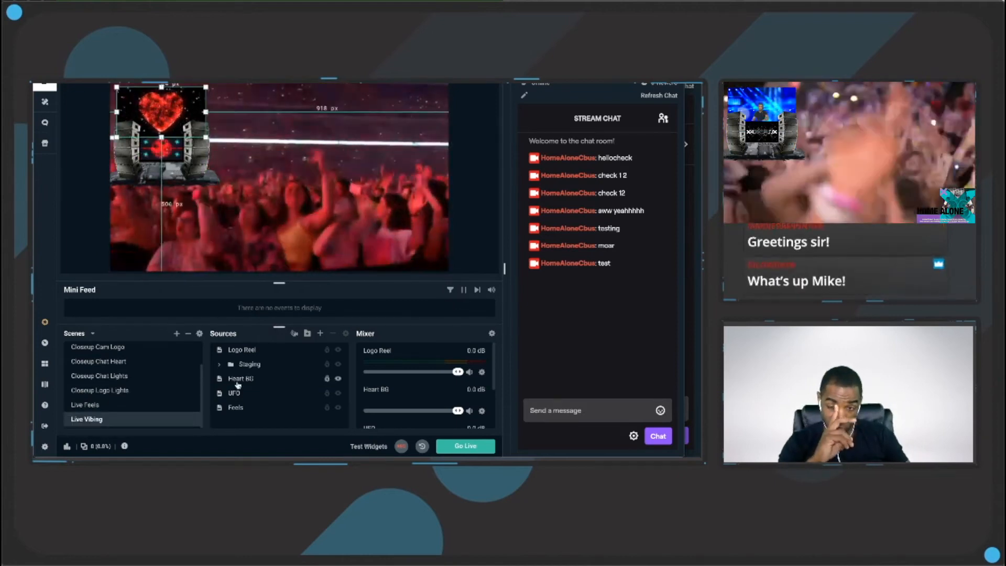
# Remove the Heart BG source from the Live Vibing scene
pyautogui.click(238, 379)
pyautogui.click(333, 334)
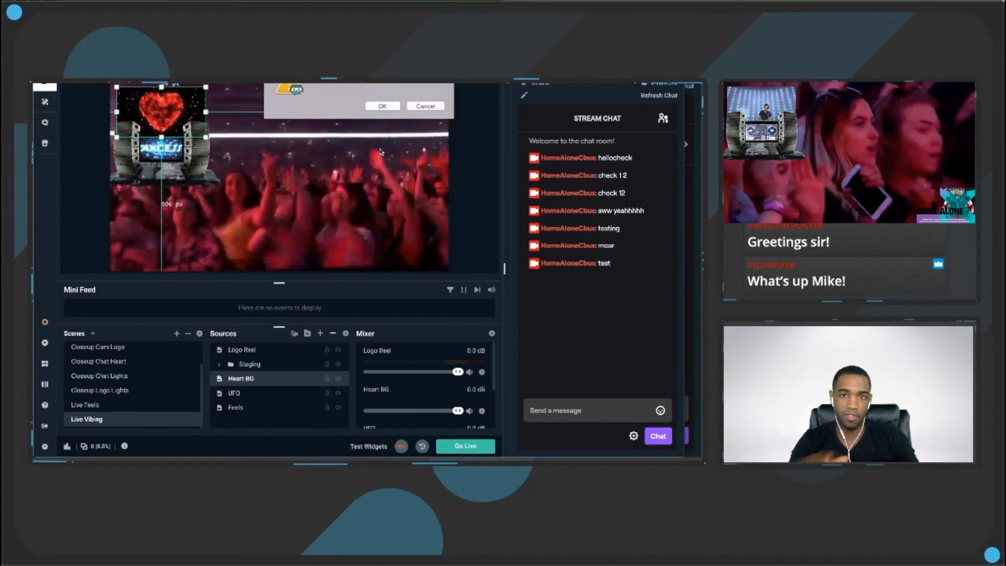
pyautogui.click(376, 108)
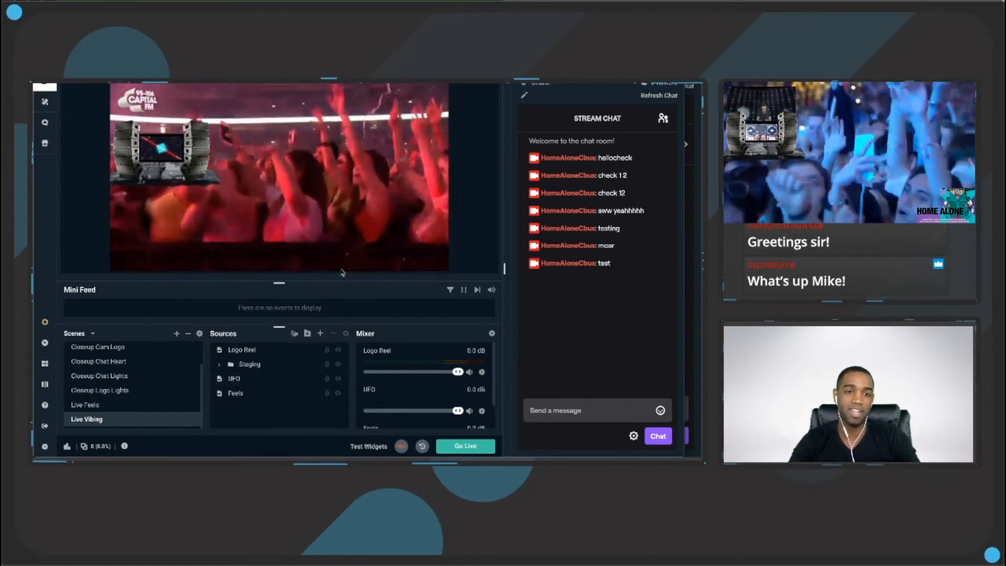
# Add a new media source named "Light Backdrop" to the Live Vibing scene
pyautogui.click(320, 334)
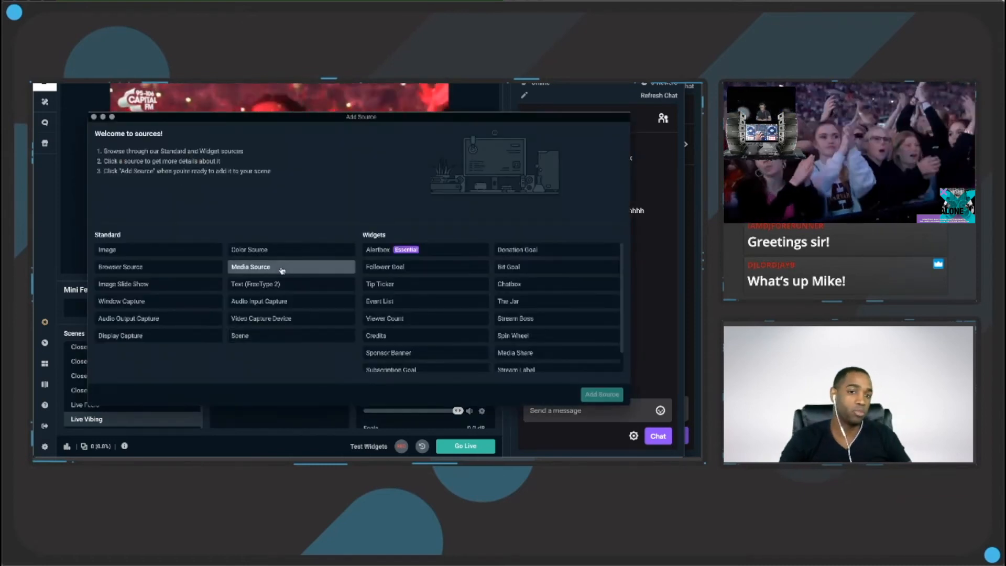
pyautogui.click(282, 270)
pyautogui.click(598, 397)
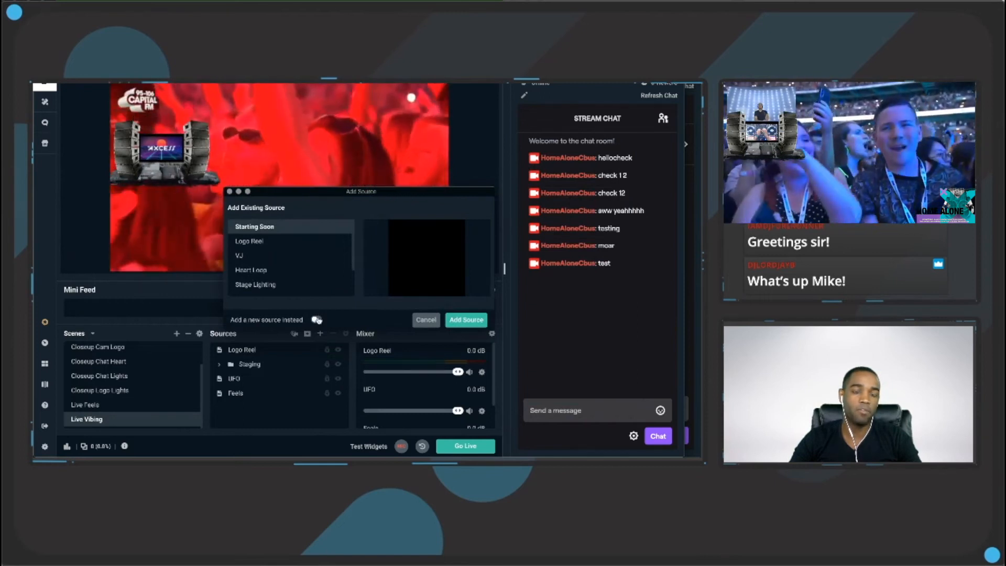
pyautogui.click(318, 320)
pyautogui.click(289, 241)
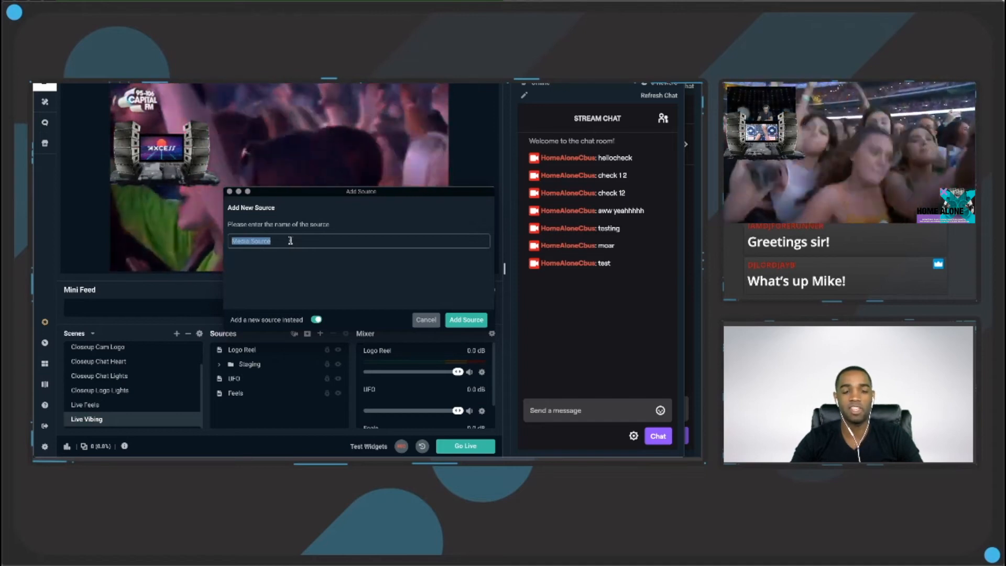
pyautogui.write('L')
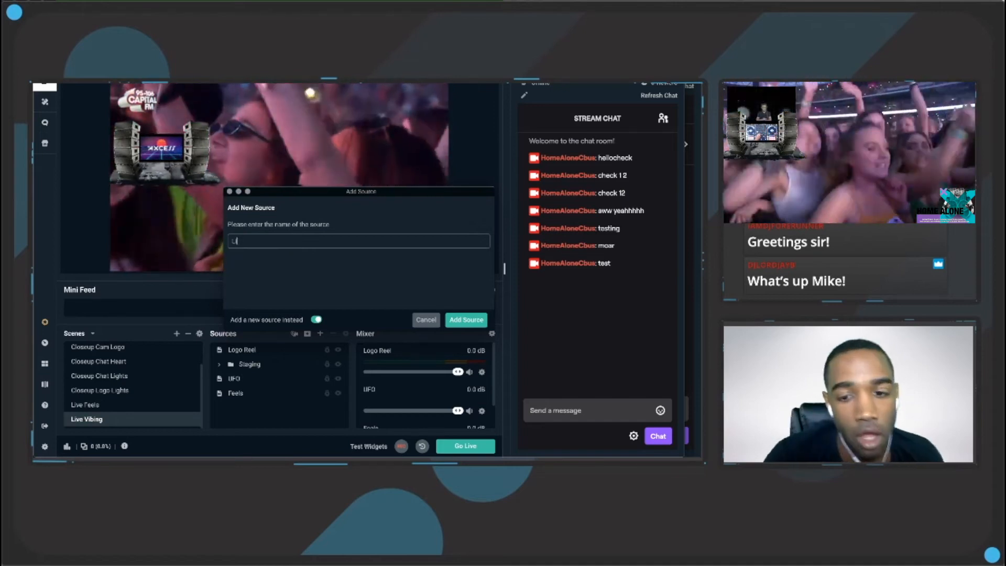
pyautogui.write('ight Backdrop')
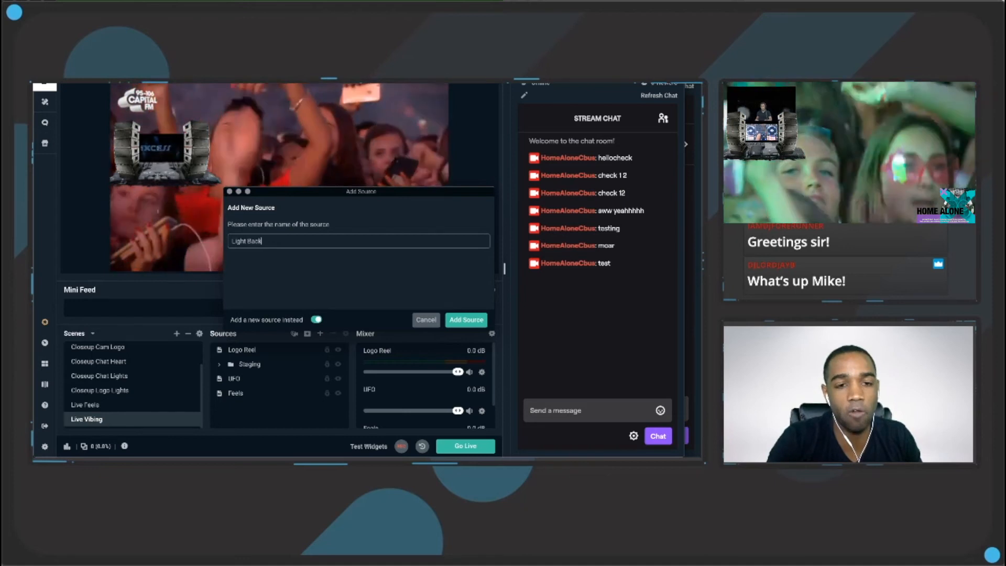
pyautogui.click(466, 320)
# Set Light Backdrop to loop and close its file when inactive, using Stage_Light_11 copy.mov from the Visuals folder
pyautogui.click(330, 224)
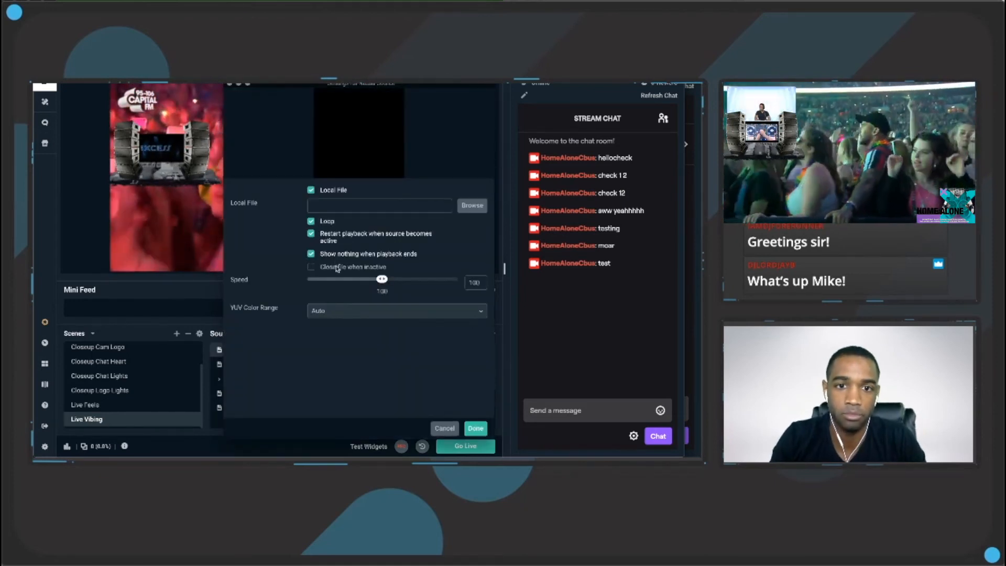
pyautogui.click(338, 268)
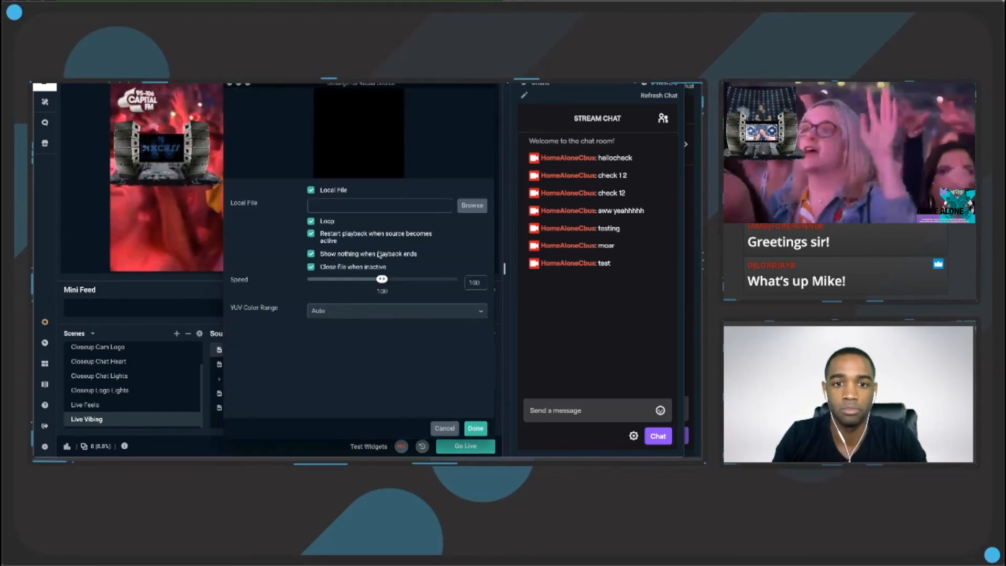
pyautogui.click(326, 198)
pyautogui.click(377, 120)
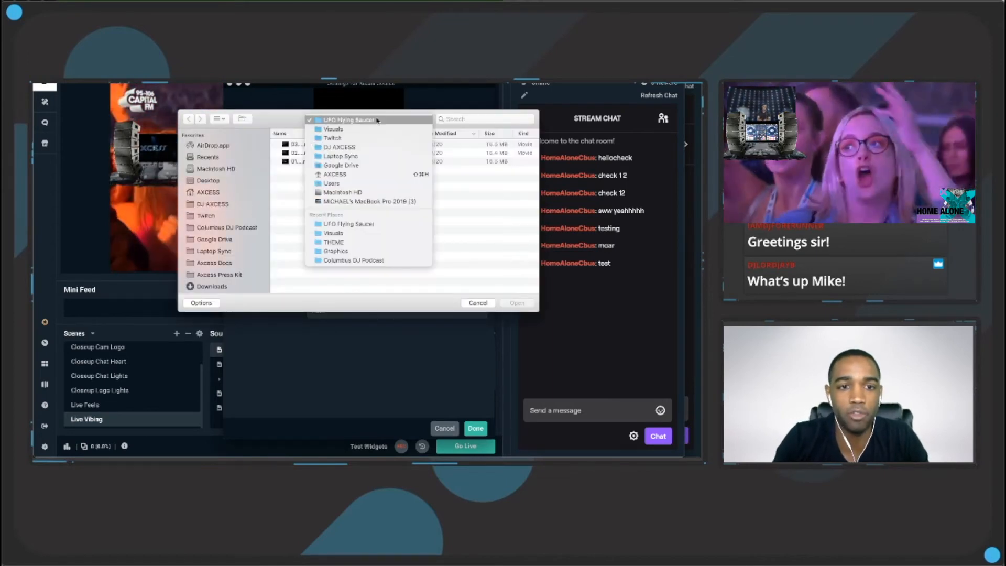
pyautogui.click(335, 128)
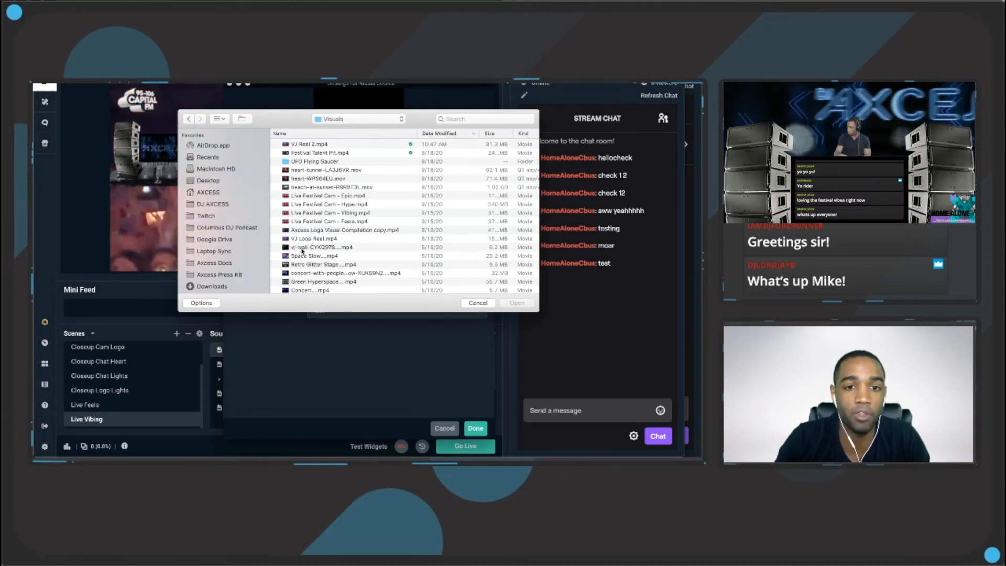
pyautogui.scroll(-6, 299, 258)
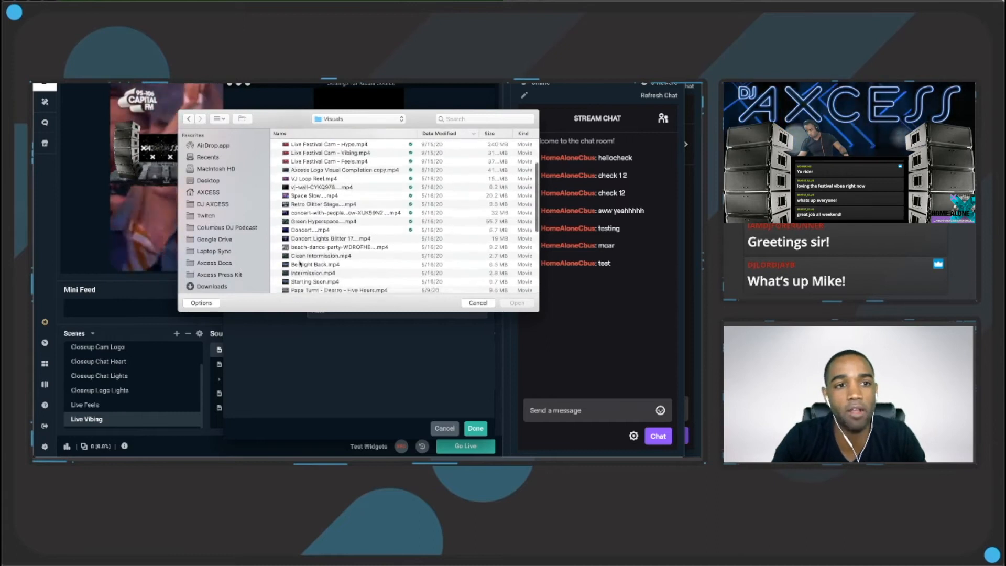
pyautogui.scroll(-5, 300, 263)
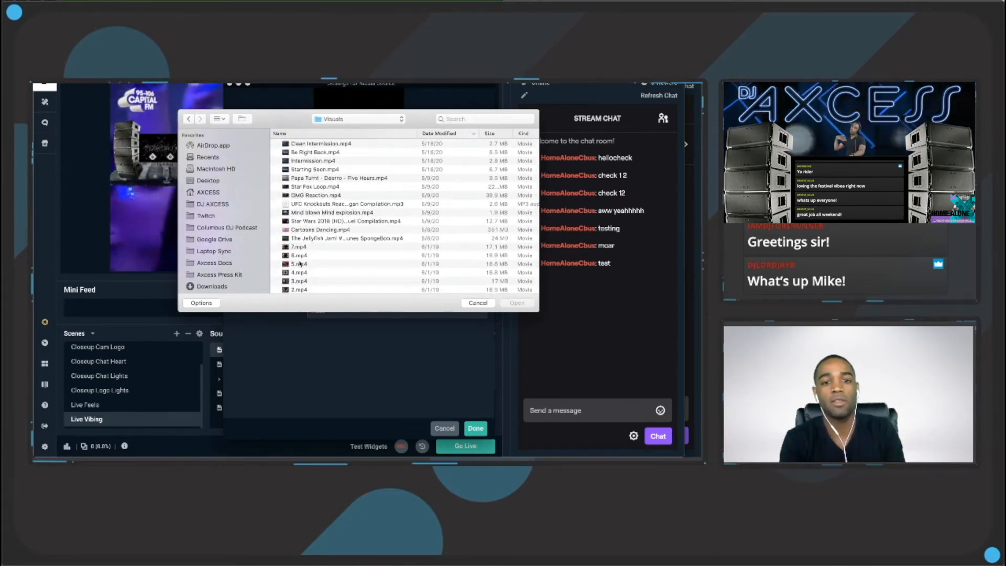
pyautogui.scroll(-3, 300, 263)
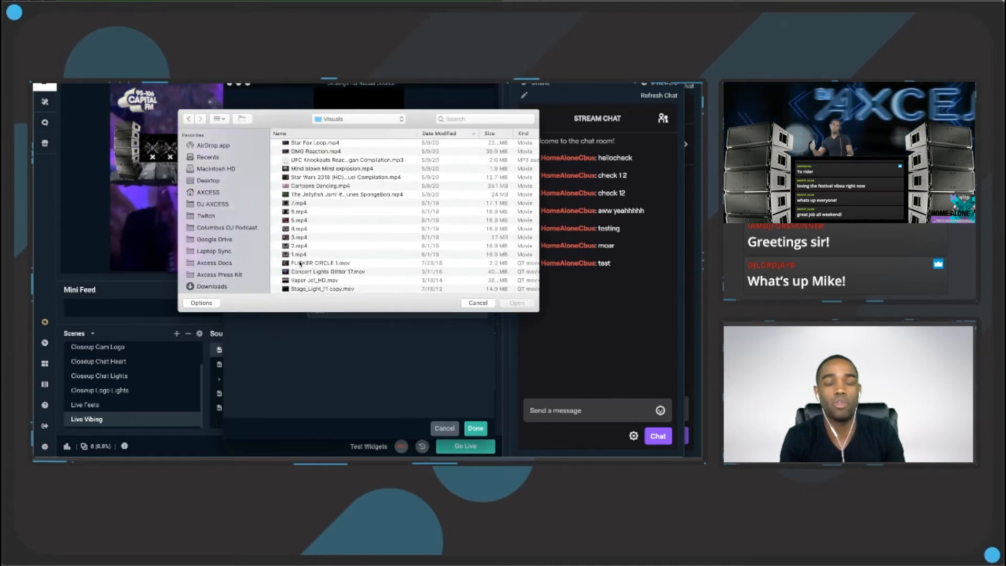
pyautogui.click(301, 290)
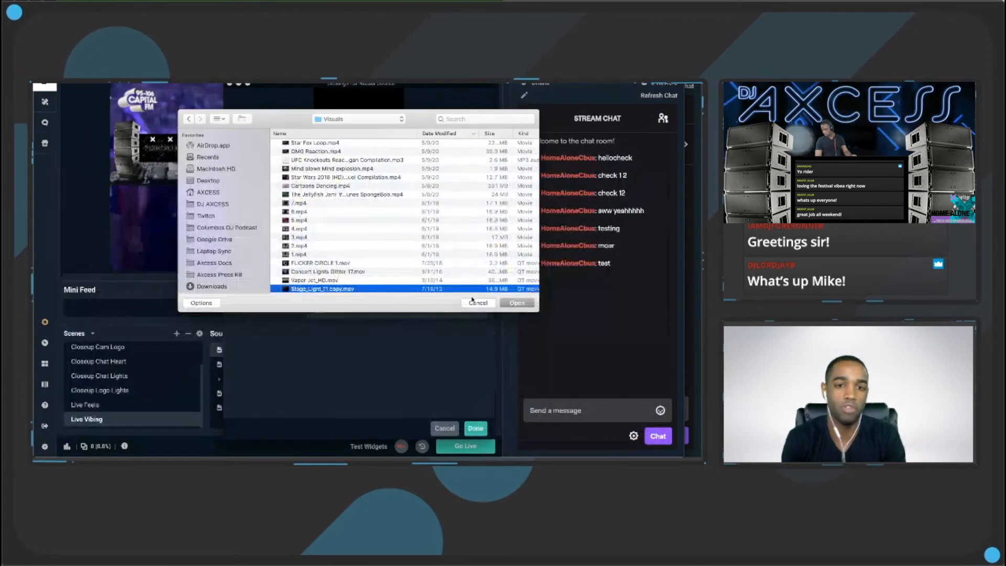
pyautogui.click(516, 303)
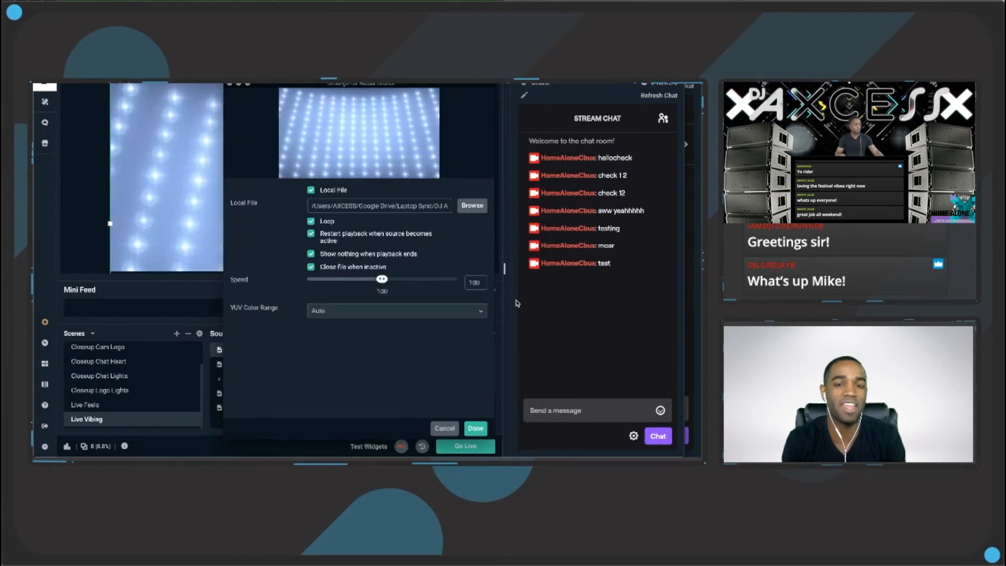
pyautogui.click(475, 428)
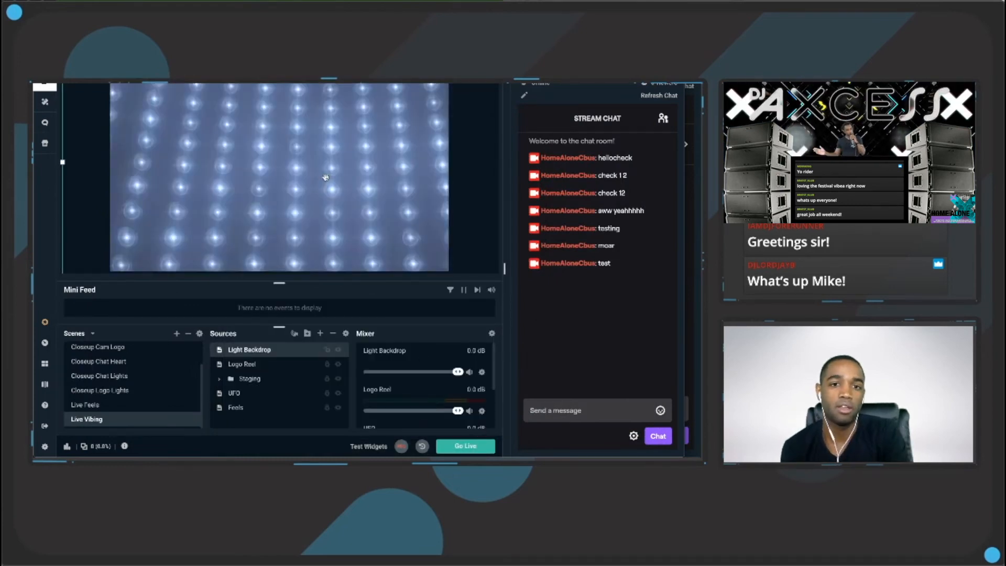
# Fit the Light Backdrop to the canvas, then shrink it and place it over the miniature stage's upper half
pyautogui.rightClick(326, 180)
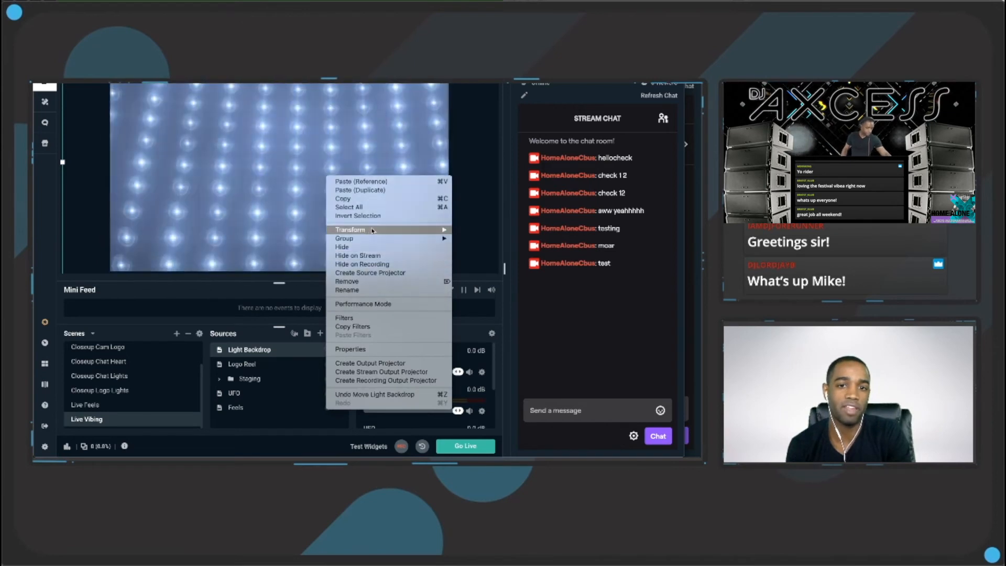
pyautogui.moveTo(398, 229)
pyautogui.click(471, 260)
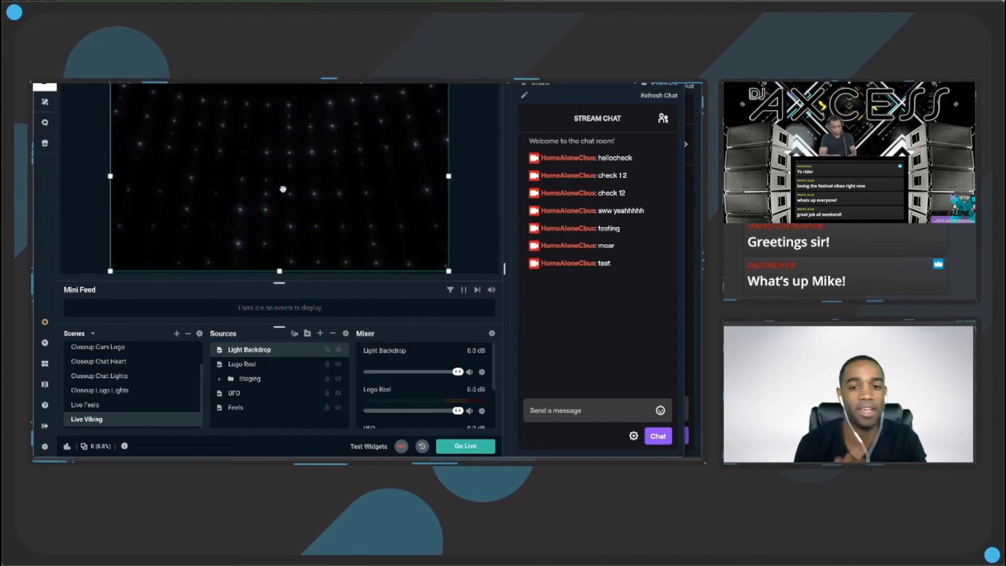
pyautogui.moveTo(447, 272); pyautogui.dragTo(204, 105)
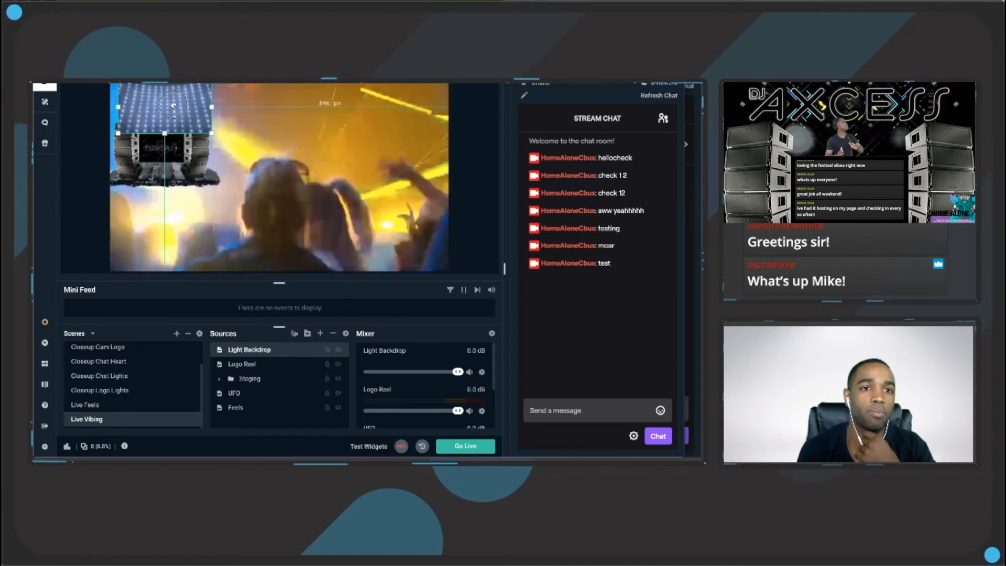
pyautogui.moveTo(164, 104); pyautogui.dragTo(170, 106)
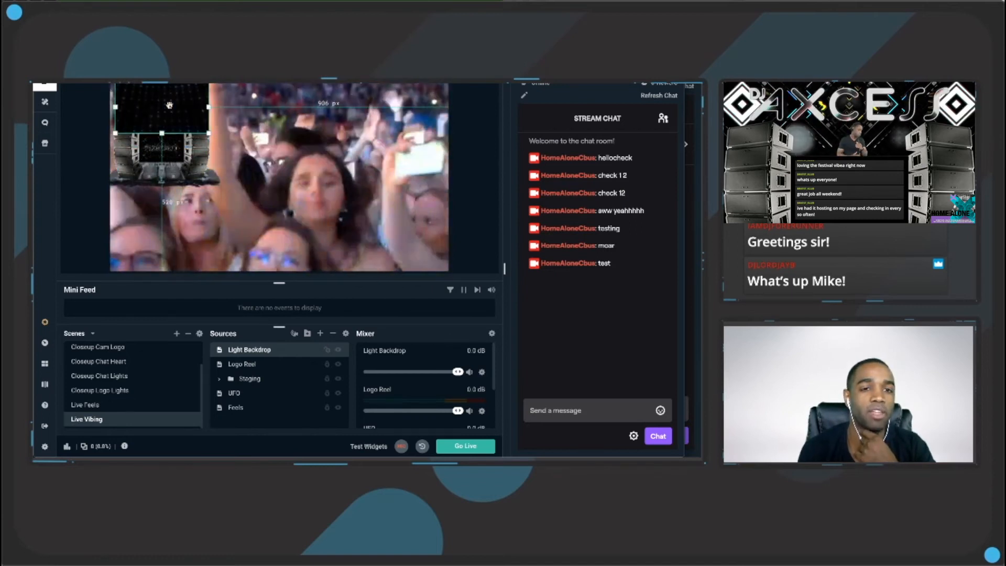
# Nudge the Light Backdrop slightly down and order it between the UFO and Feels sources
pyautogui.press('Down')
pyautogui.press('Down')
pyautogui.press('Down')
pyautogui.press('Down')
pyautogui.press('Down')
pyautogui.press('Down')
pyautogui.press('Down')
pyautogui.press('Down')
pyautogui.press('Down')
pyautogui.press('Down')
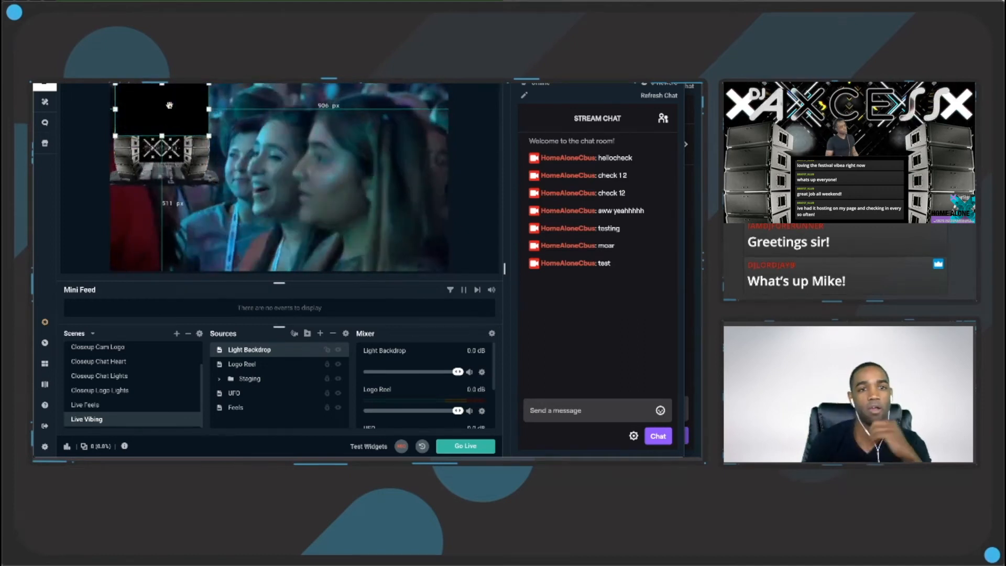
pyautogui.press('Down')
pyautogui.press('Down')
pyautogui.press('Down')
pyautogui.press('Down')
pyautogui.press('Down')
pyautogui.press('Down')
pyautogui.press('Down')
pyautogui.press('Down')
pyautogui.press('Down')
pyautogui.press('Down')
pyautogui.press('Down')
pyautogui.press('Down')
pyautogui.press('Down')
pyautogui.press('Down')
pyautogui.press('Down')
pyautogui.press('Down')
pyautogui.press('Down')
pyautogui.press('Down')
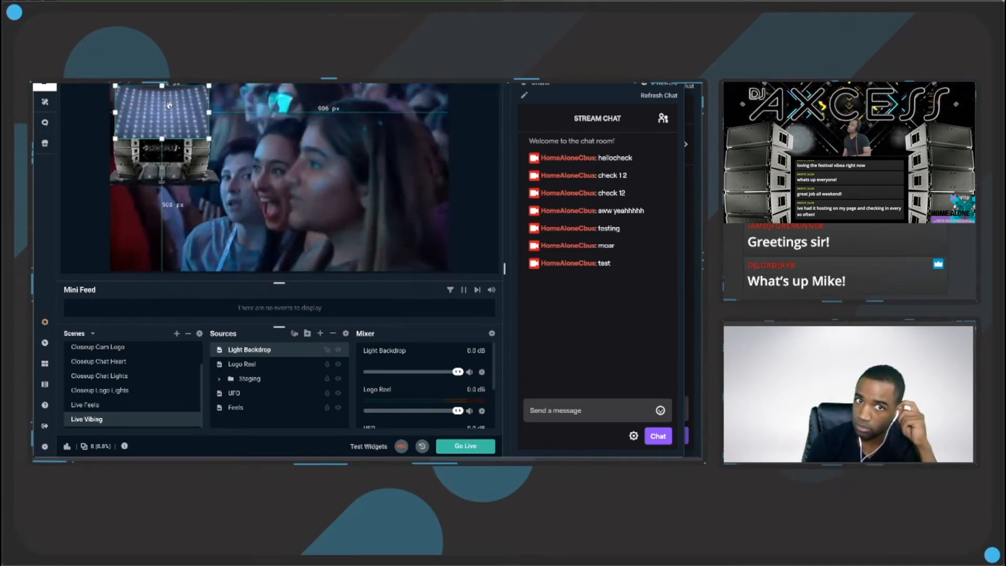
pyautogui.press('Down')
pyautogui.press('Down')
pyautogui.press('Down')
pyautogui.press('Down')
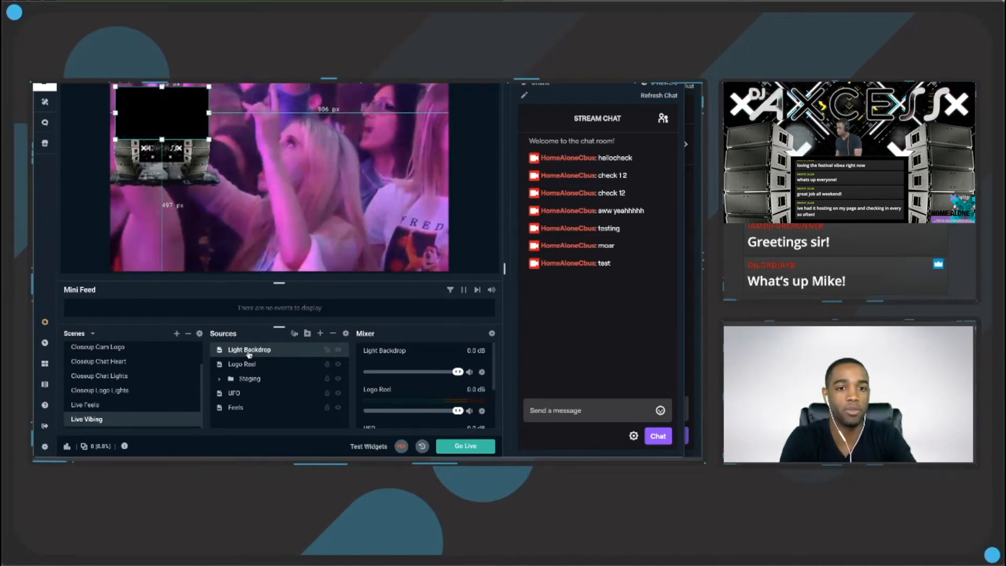
pyautogui.moveTo(248, 352); pyautogui.dragTo(241, 398)
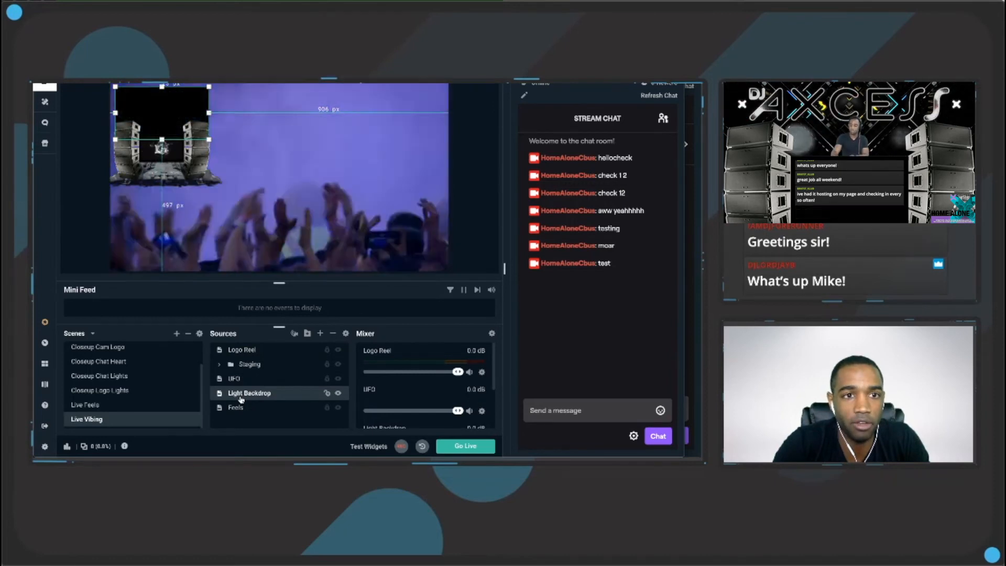
# Remove the Feels source from the Live Vibing scene
pyautogui.click(257, 411)
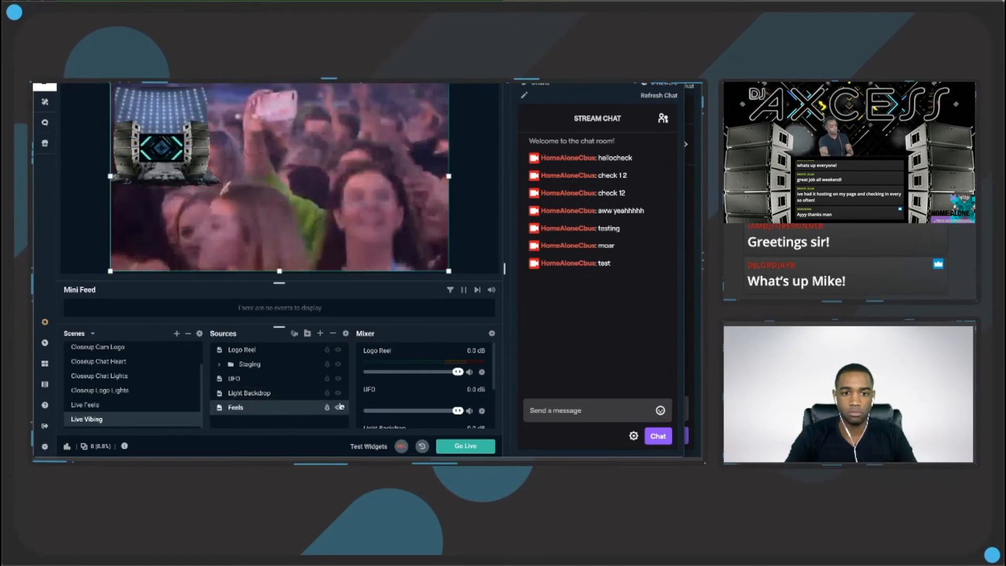
pyautogui.click(333, 333)
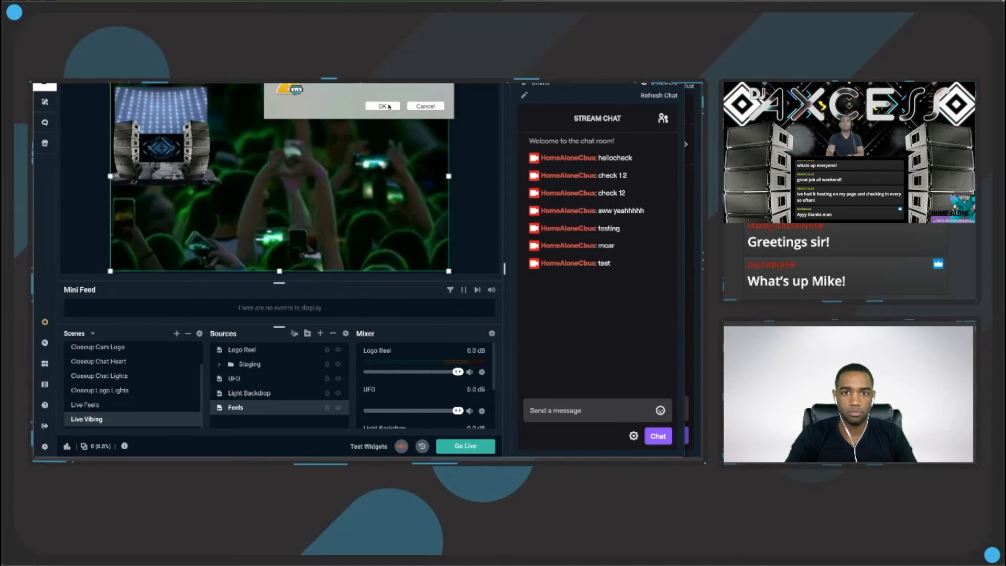
# Add a new media source named "Vibing" to the Live Vibing scene
pyautogui.click(321, 334)
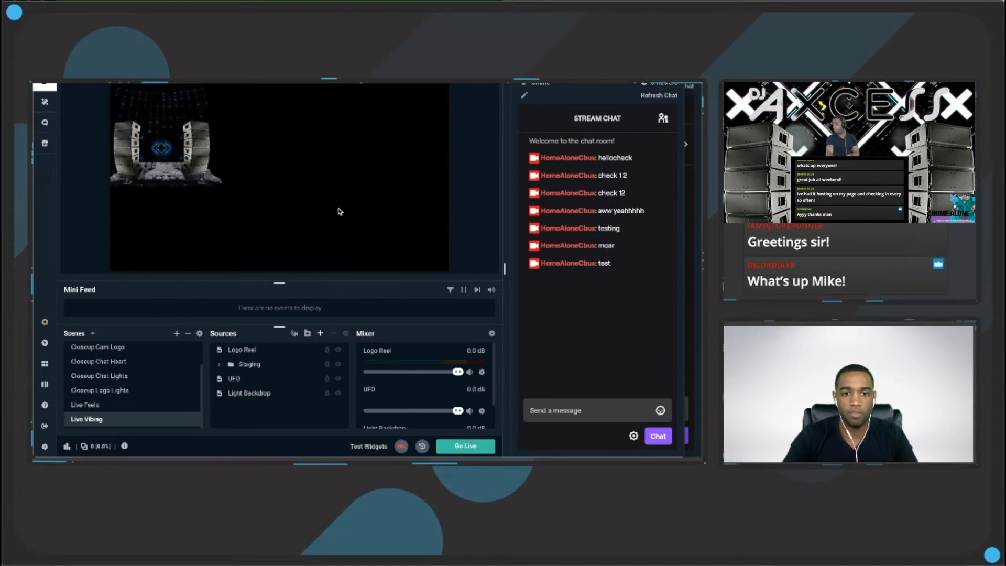
pyautogui.click(283, 266)
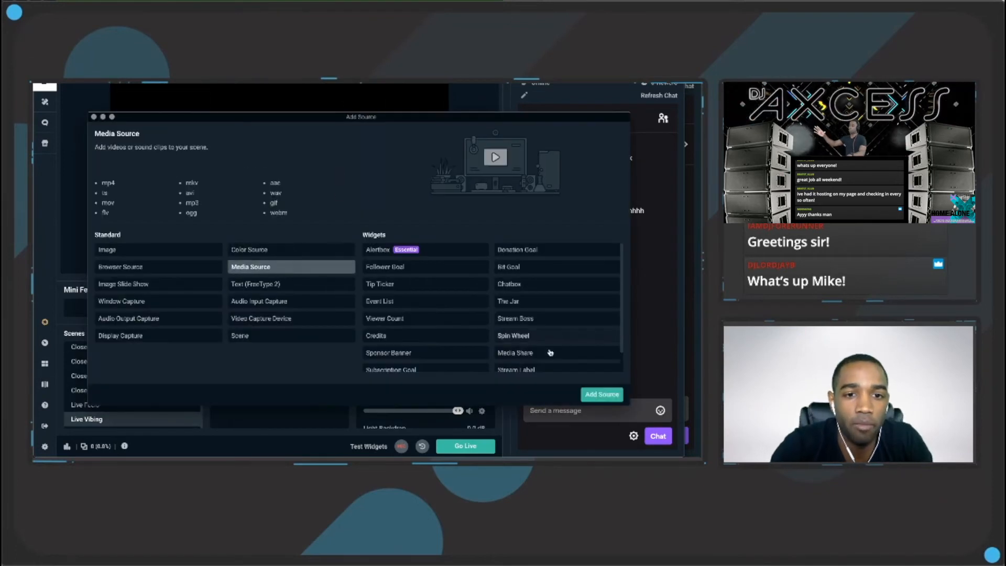
pyautogui.click(590, 394)
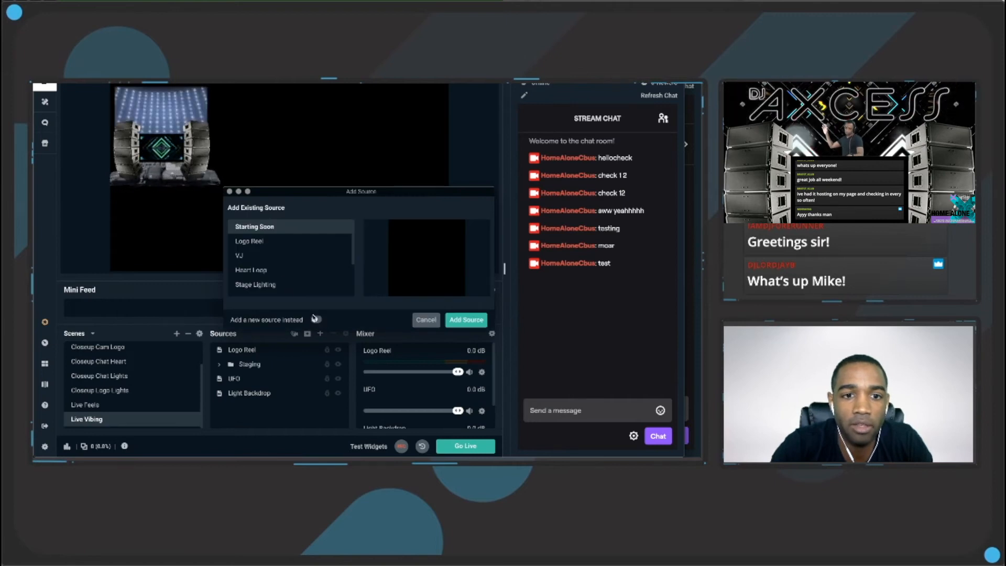
pyautogui.click(316, 320)
pyautogui.write('Vibing')
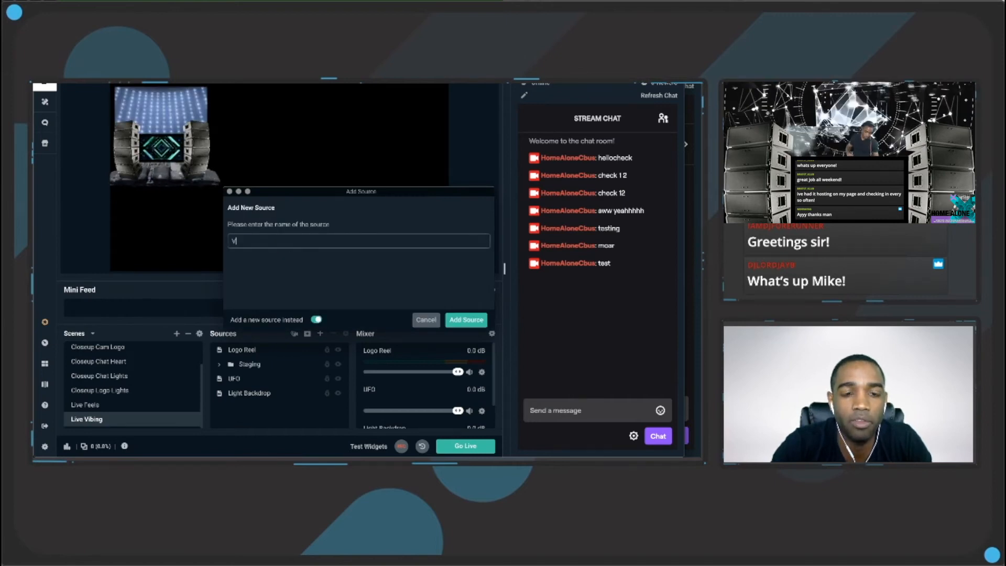
pyautogui.click(459, 318)
# Set the Vibing source to loop and close its file when inactive, using Live Festival Cam - Vibing.mp4
pyautogui.click(327, 222)
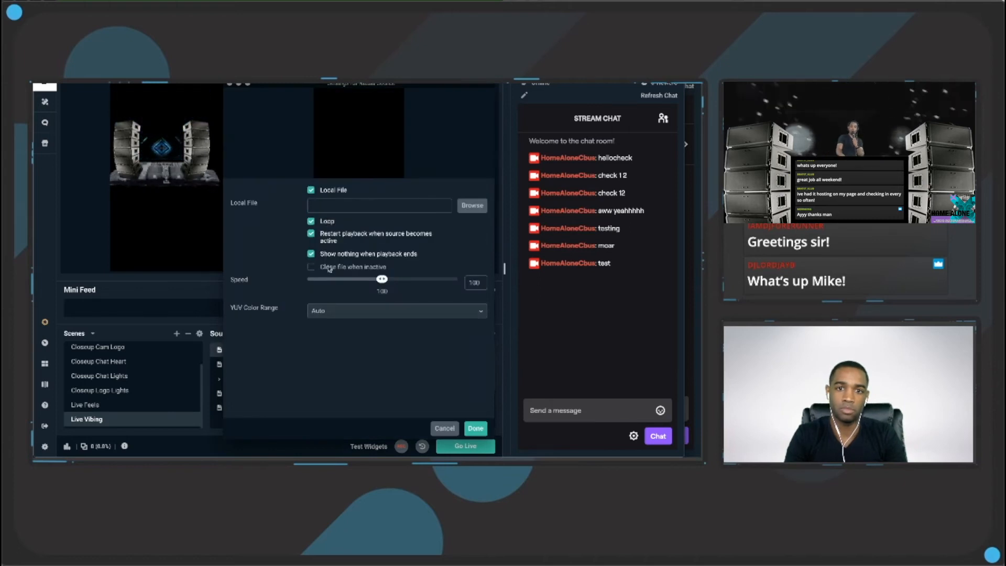
pyautogui.click(329, 268)
pyautogui.click(395, 204)
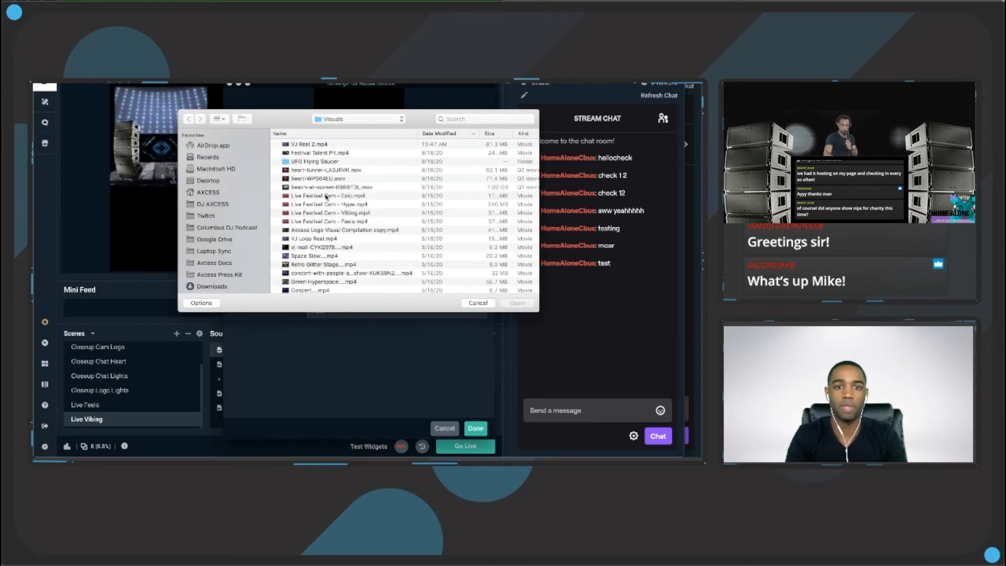
pyautogui.doubleClick(316, 214)
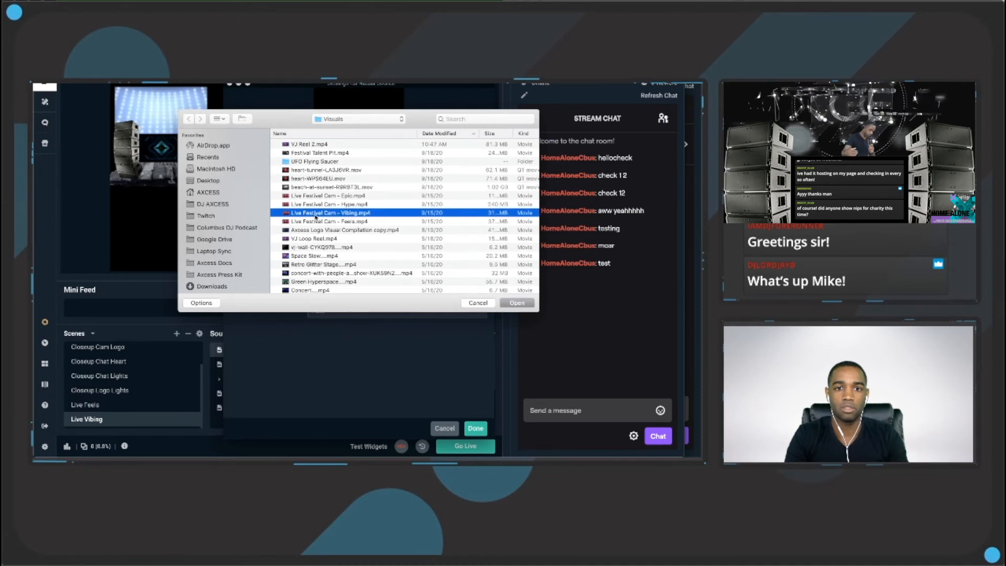
pyautogui.click(471, 433)
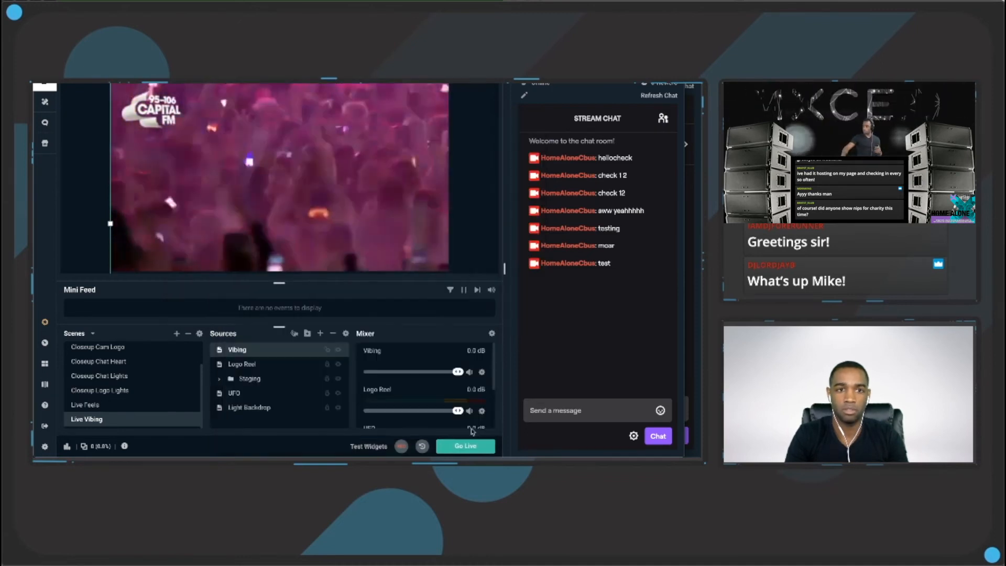
# Fit the Vibing video to the canvas, send it behind all other sources and lock it
pyautogui.rightClick(347, 243)
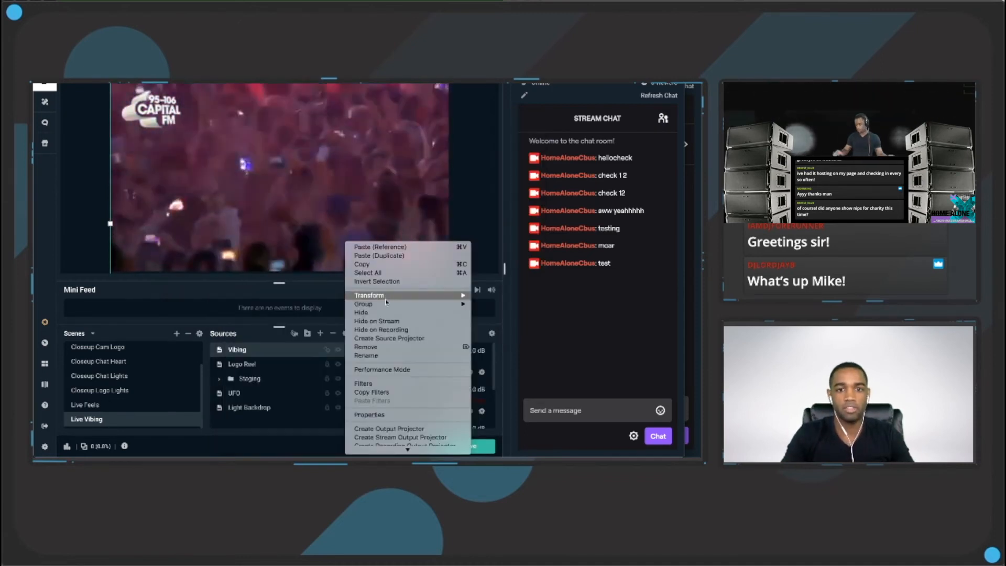
pyautogui.click(487, 328)
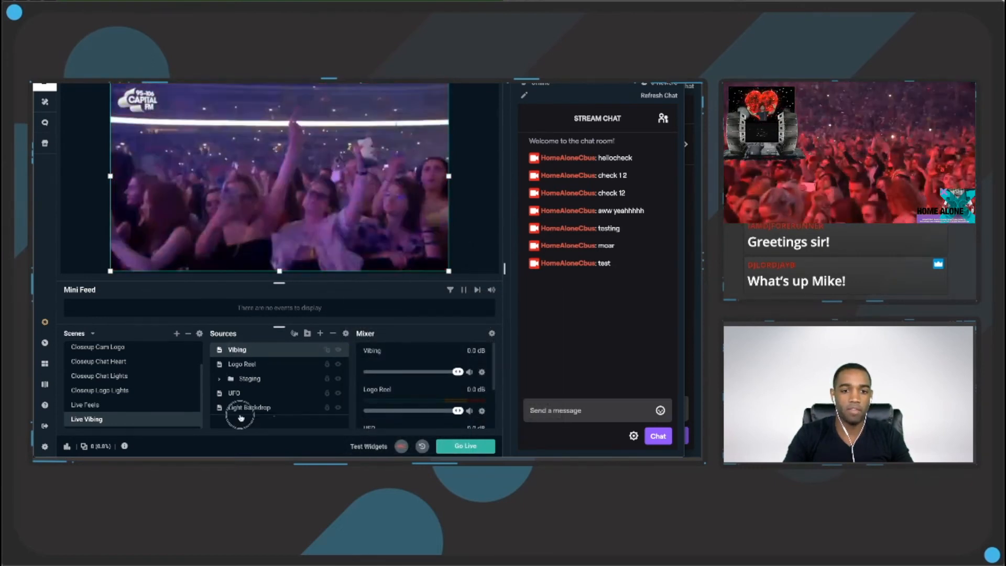
pyautogui.moveTo(241, 418); pyautogui.dragTo(240, 415)
pyautogui.click(326, 408)
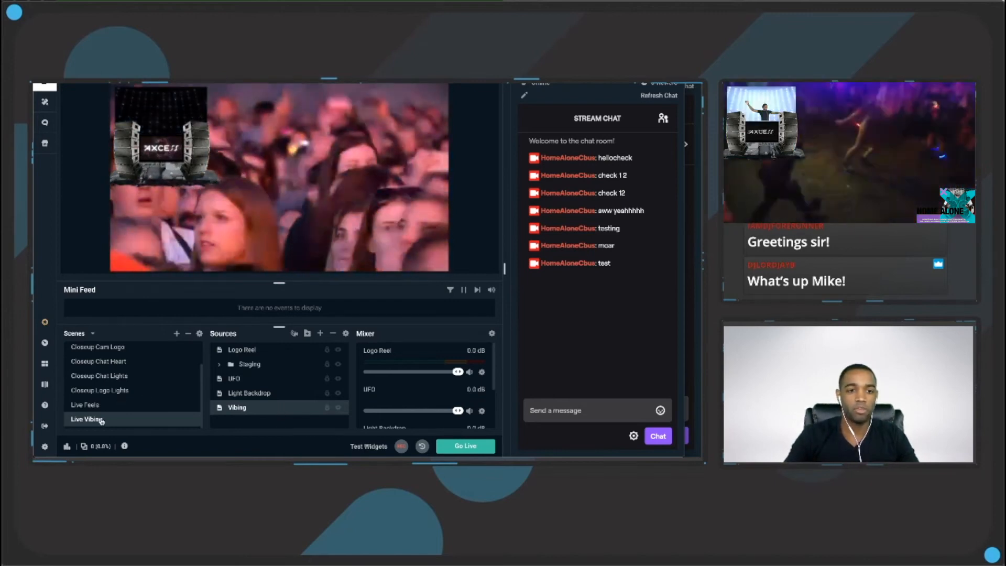
# Duplicate the Live Vibing scene as "Live Hype"
pyautogui.rightClick(101, 420)
pyautogui.click(116, 423)
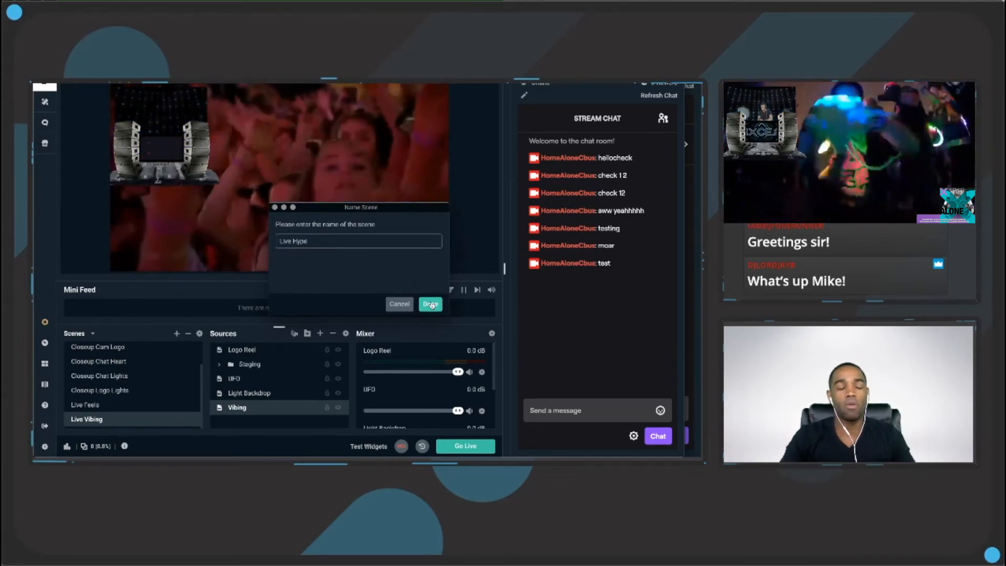
pyautogui.click(430, 304)
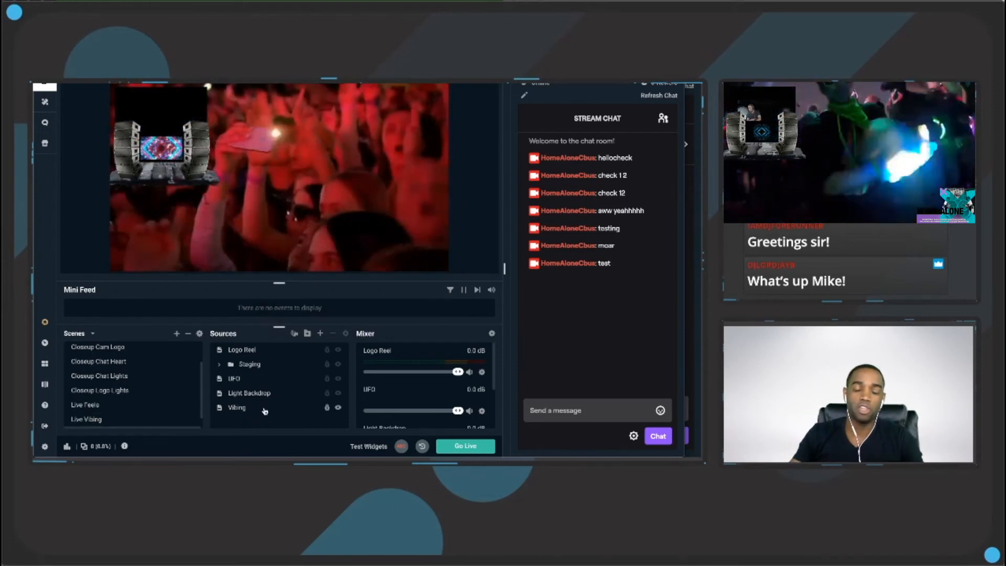
# Remove the Vibing source from the Live Hype scene
pyautogui.click(264, 408)
pyautogui.click(333, 334)
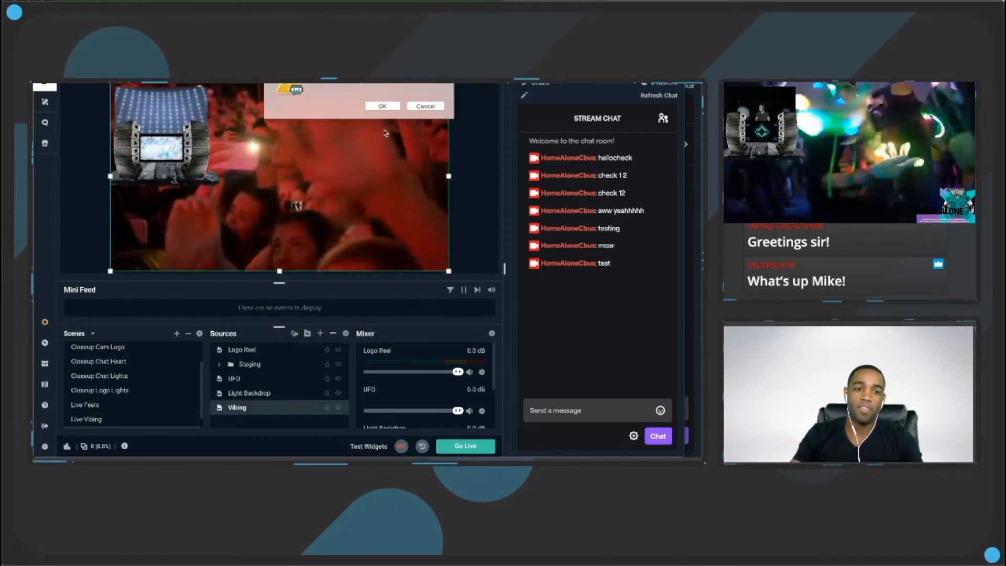
pyautogui.press('Return')
# Add a new media source named "Hype" to the Live Hype scene
pyautogui.click(320, 334)
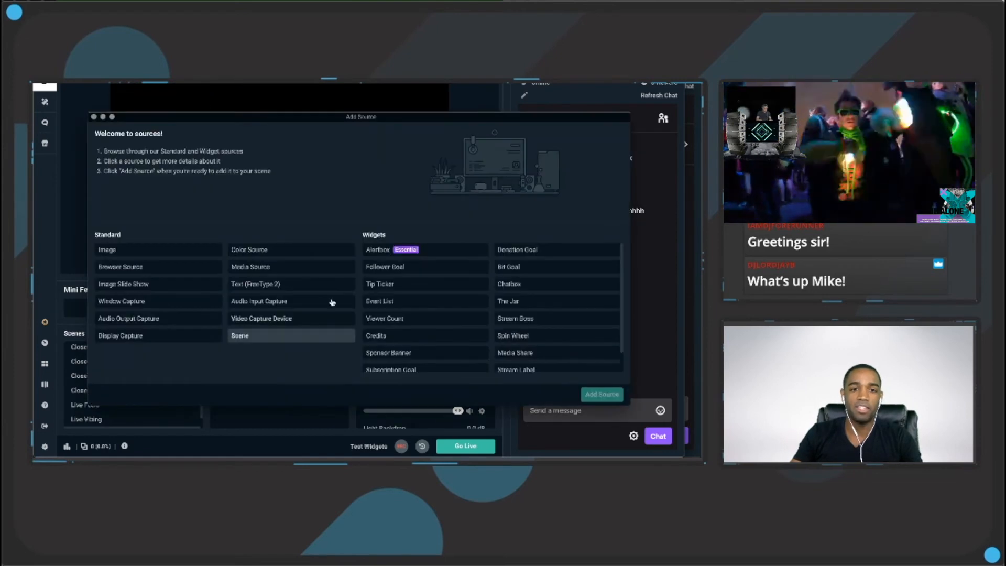
pyautogui.click(312, 266)
pyautogui.click(586, 394)
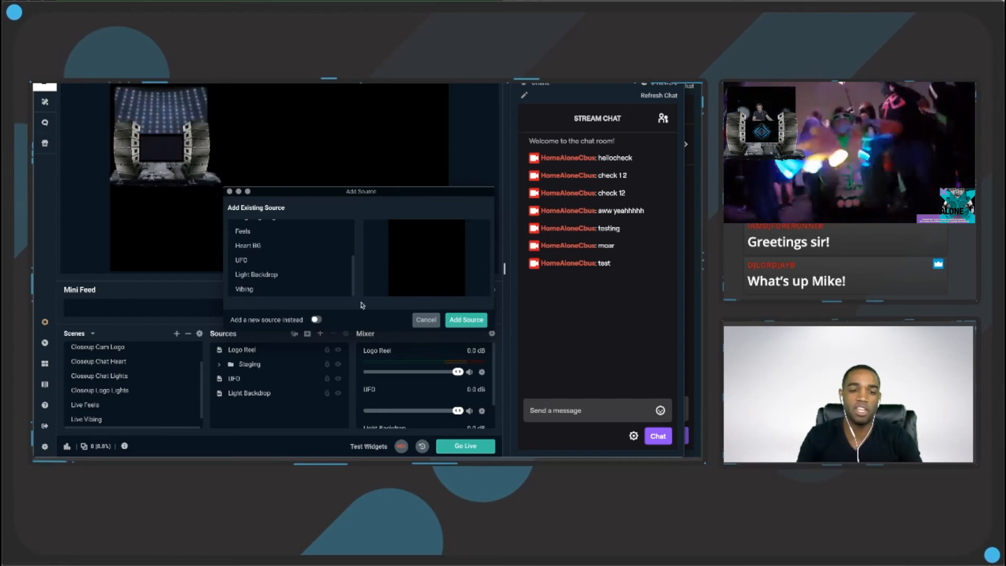
pyautogui.click(316, 319)
pyautogui.tripleClick(367, 240)
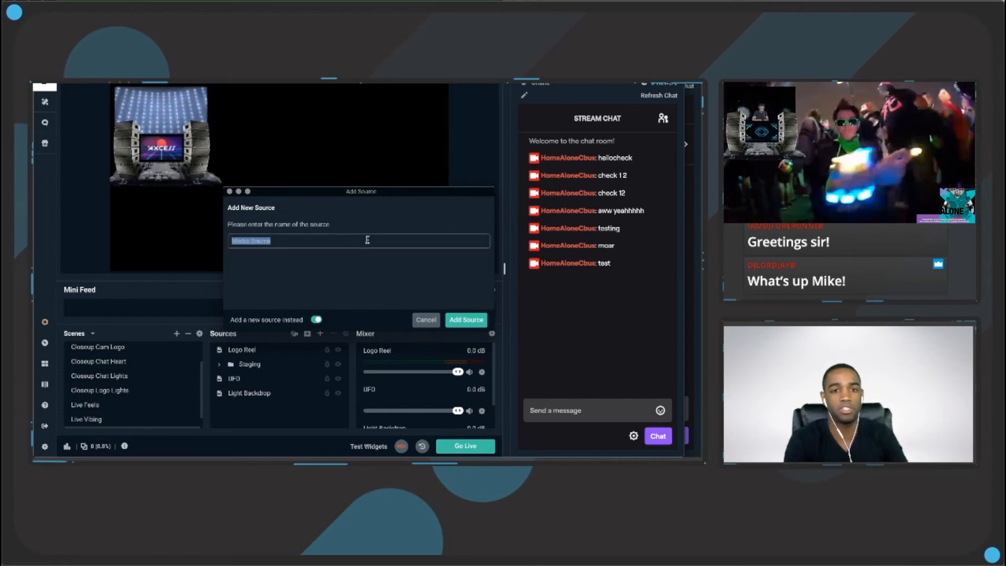
pyautogui.write('Video')
pyautogui.click(466, 320)
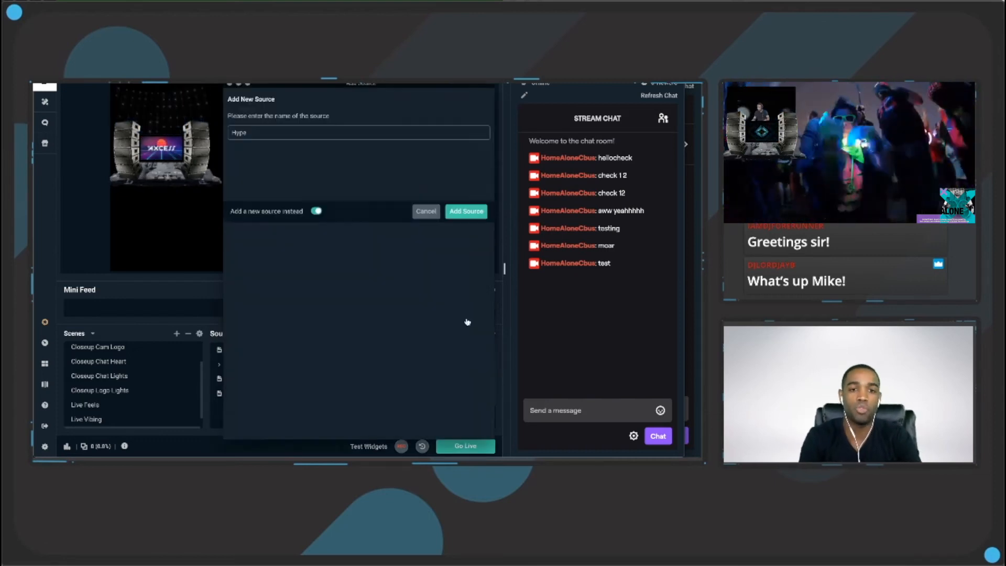
# Set the Hype source to loop and close its file when inactive, using Live Festival Cam - Hype.mp4
pyautogui.click(329, 221)
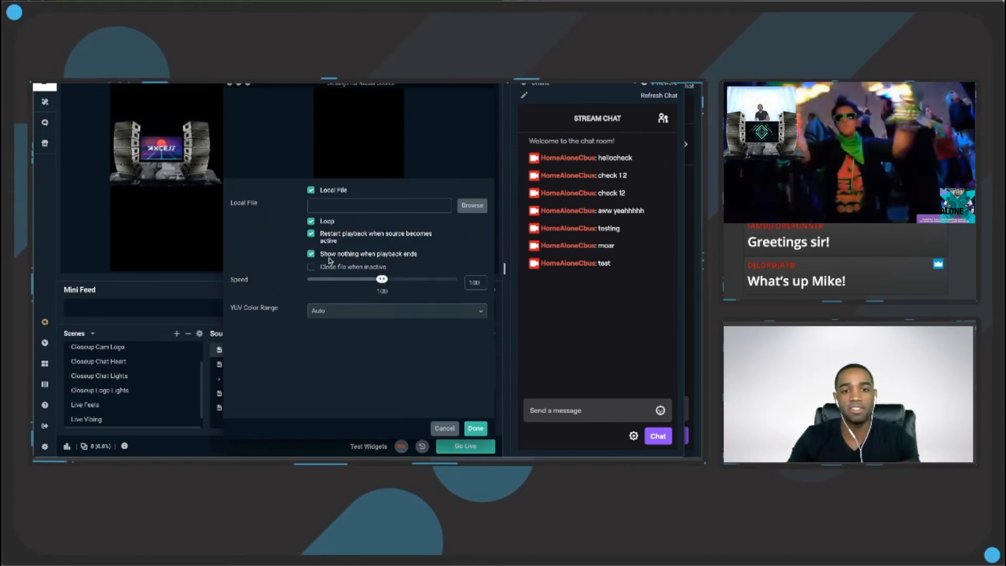
pyautogui.click(329, 268)
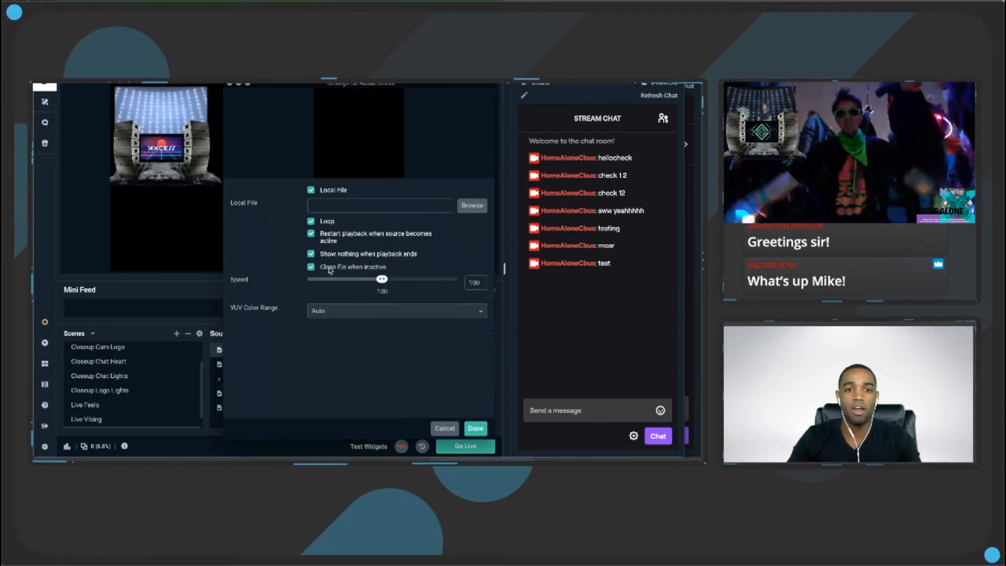
pyautogui.click(460, 207)
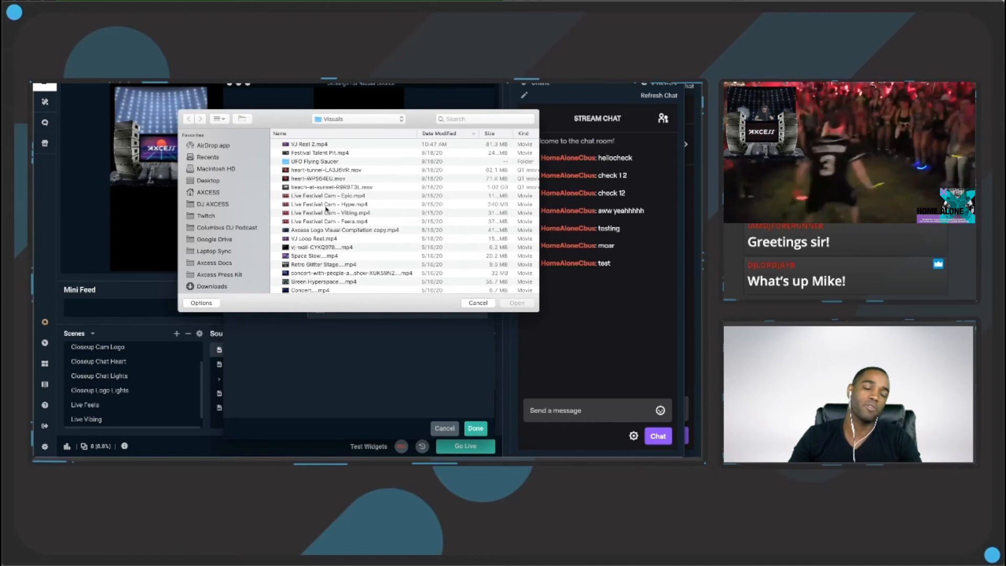
pyautogui.doubleClick(325, 205)
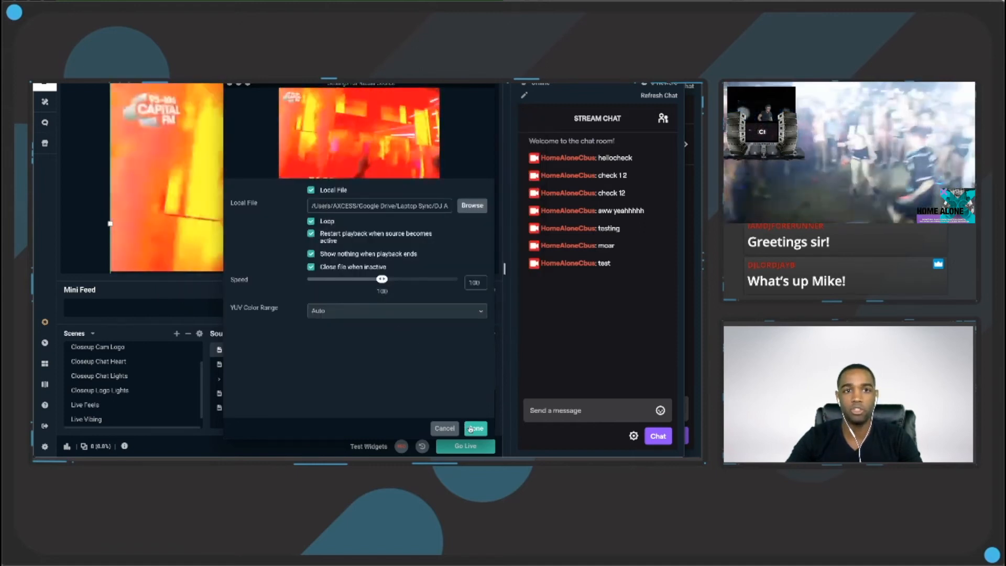
pyautogui.click(475, 428)
# Stretch the Hype video to the screen, send it behind all other sources and lock it
pyautogui.scroll(-1, 136, 402)
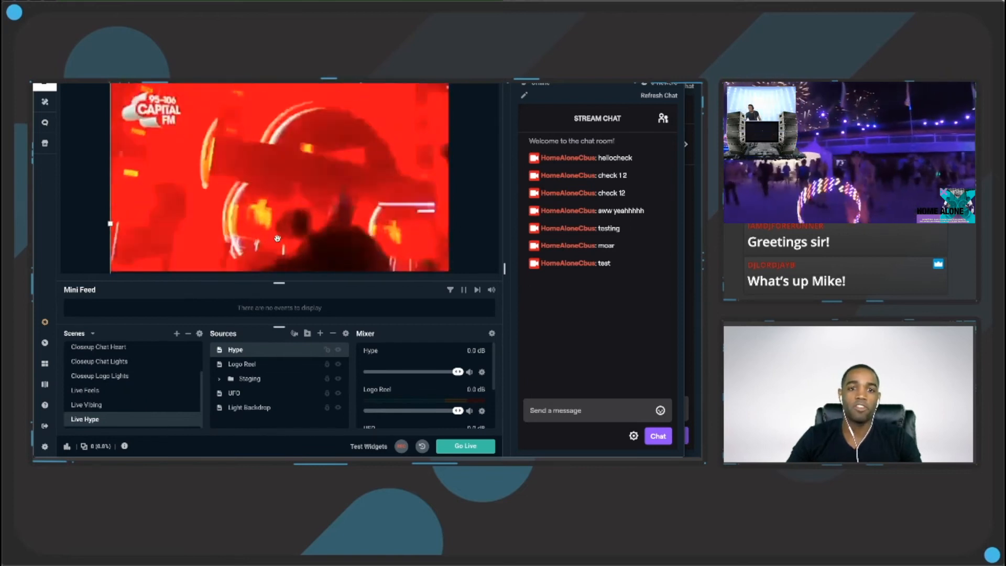
pyautogui.rightClick(296, 245)
pyautogui.moveTo(345, 302)
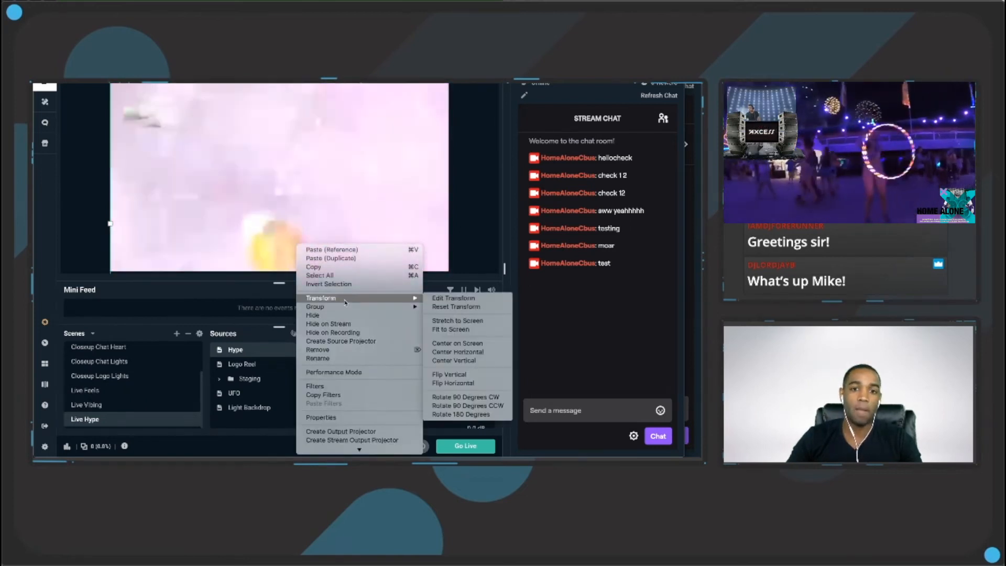
pyautogui.click(441, 321)
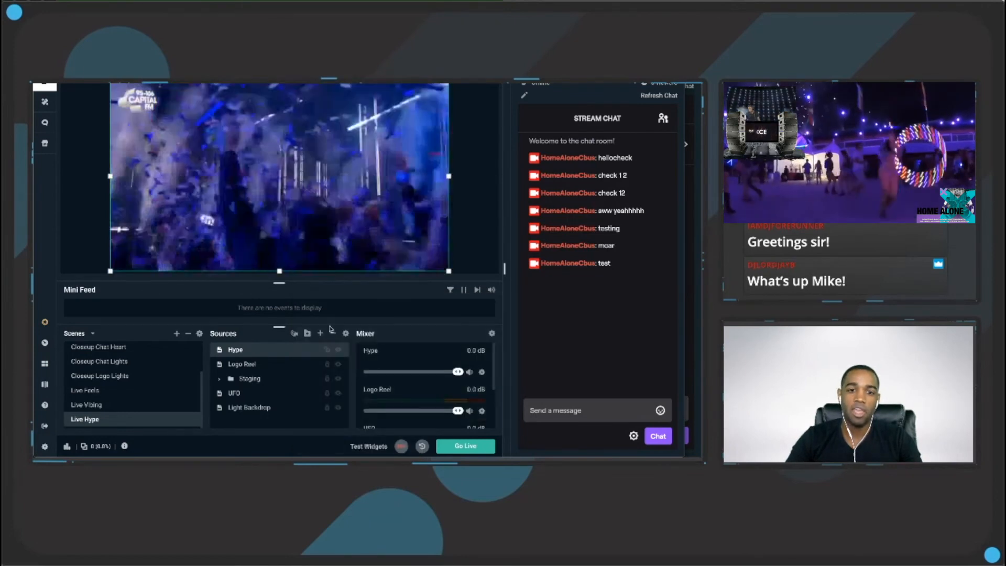
pyautogui.moveTo(251, 350); pyautogui.dragTo(249, 415)
pyautogui.click(251, 394)
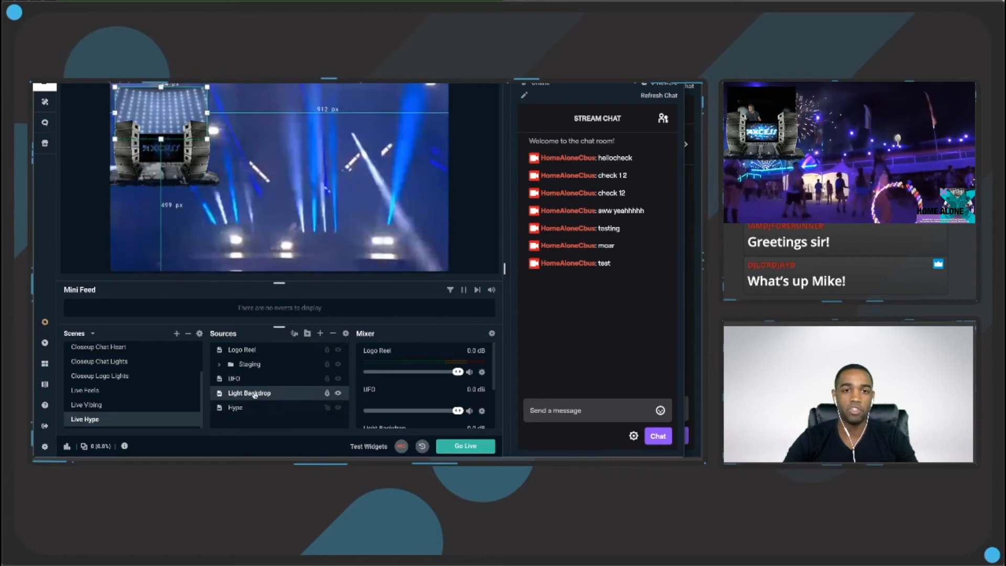
pyautogui.click(326, 407)
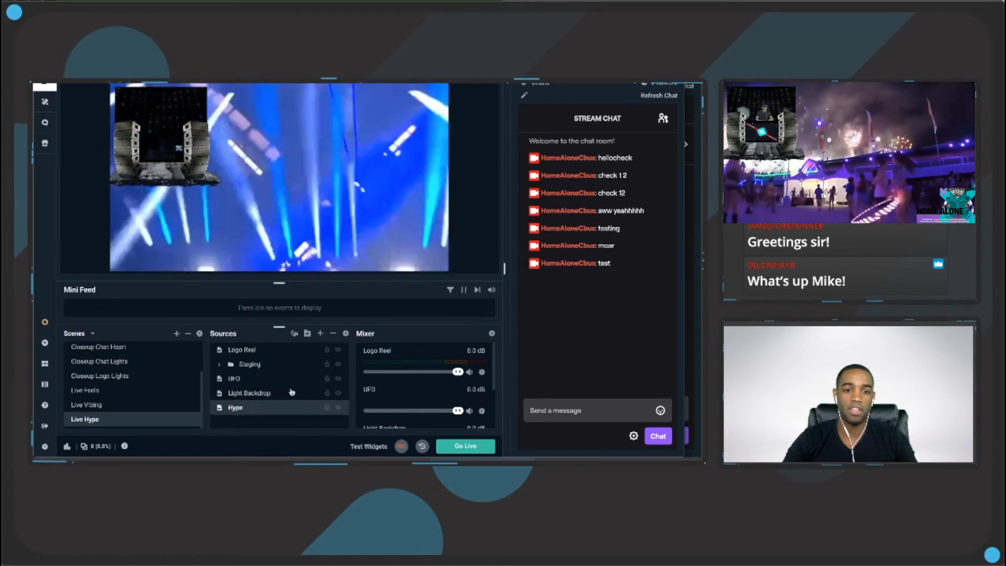
# Remove the Light Backdrop source from the Live Hype scene
pyautogui.click(276, 393)
pyautogui.click(333, 333)
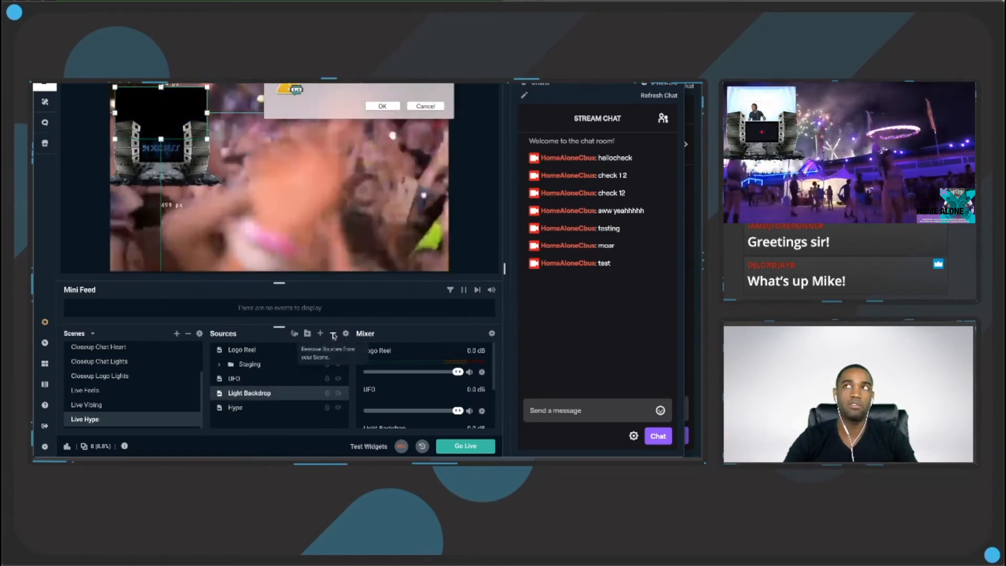
pyautogui.click(375, 110)
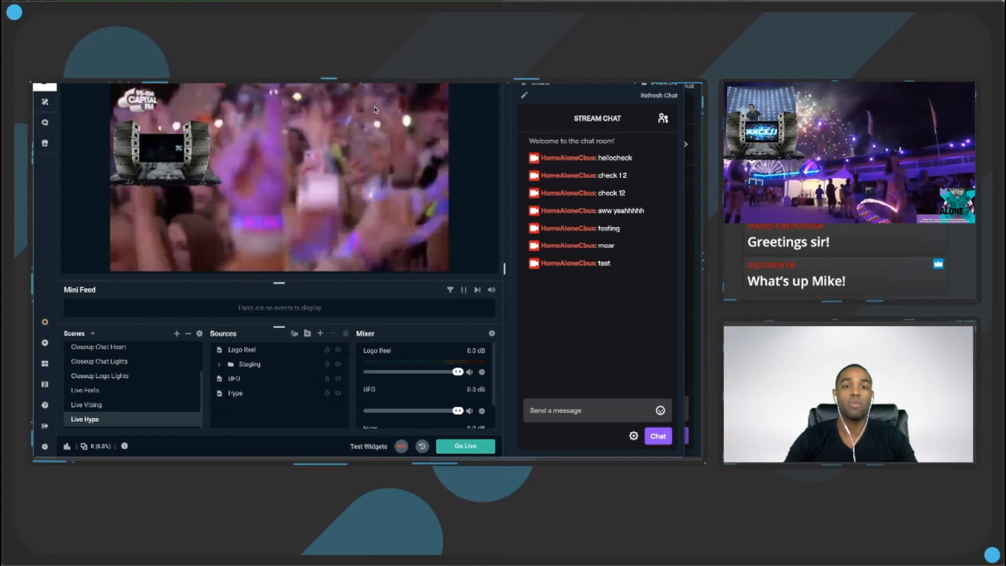
# Add the existing Stage Lighting media source to the Live Hype scene
pyautogui.click(321, 333)
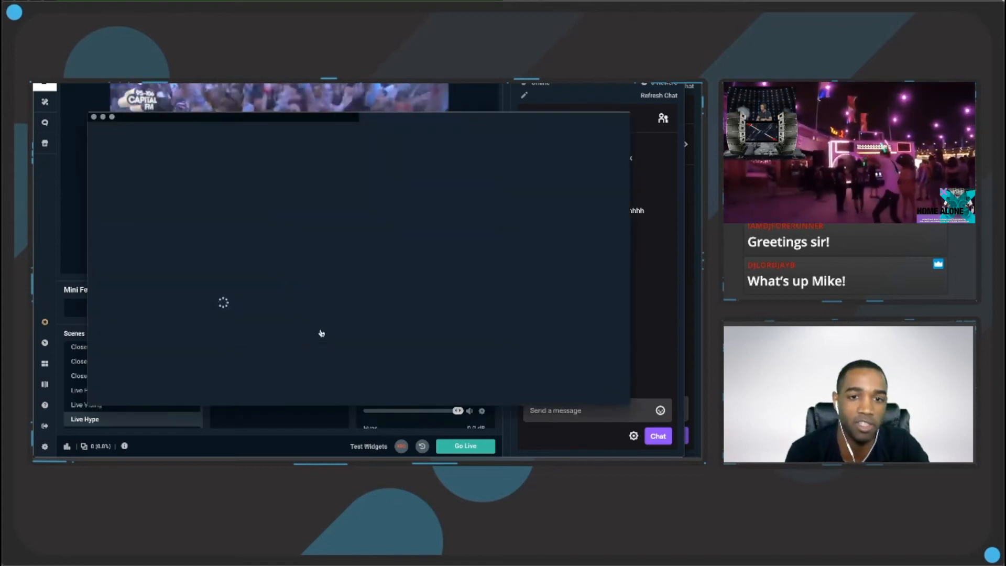
pyautogui.click(275, 268)
pyautogui.click(593, 398)
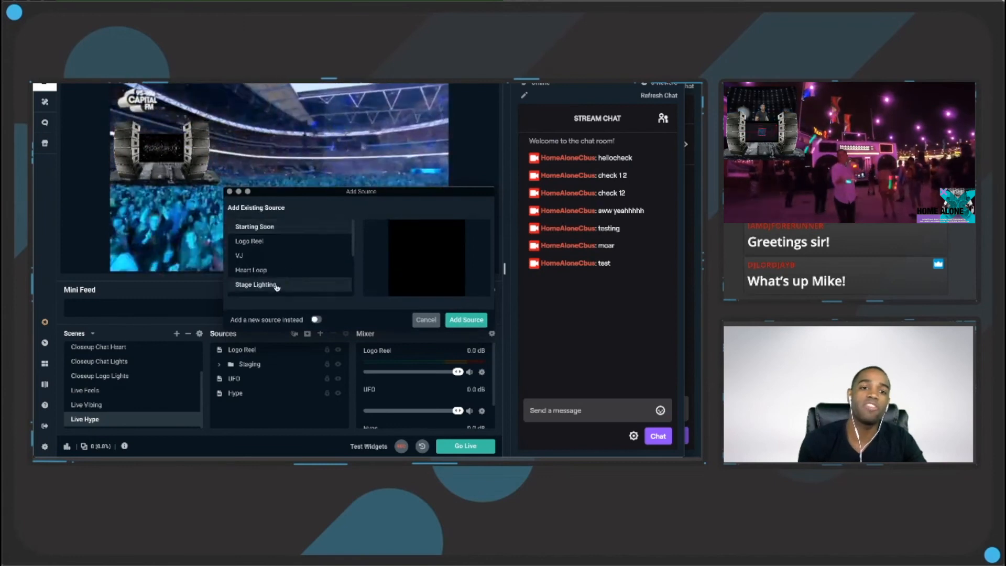
pyautogui.click(466, 320)
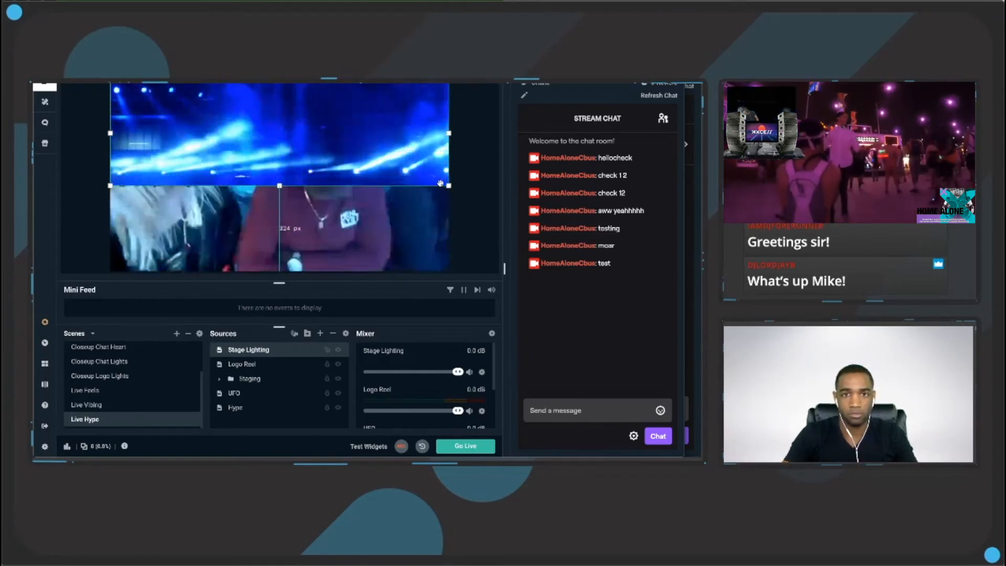
# Shrink Stage Lighting to the backdrop area above the DJ booth and order it directly beneath the Staging folder
pyautogui.moveTo(256, 130); pyautogui.dragTo(212, 111)
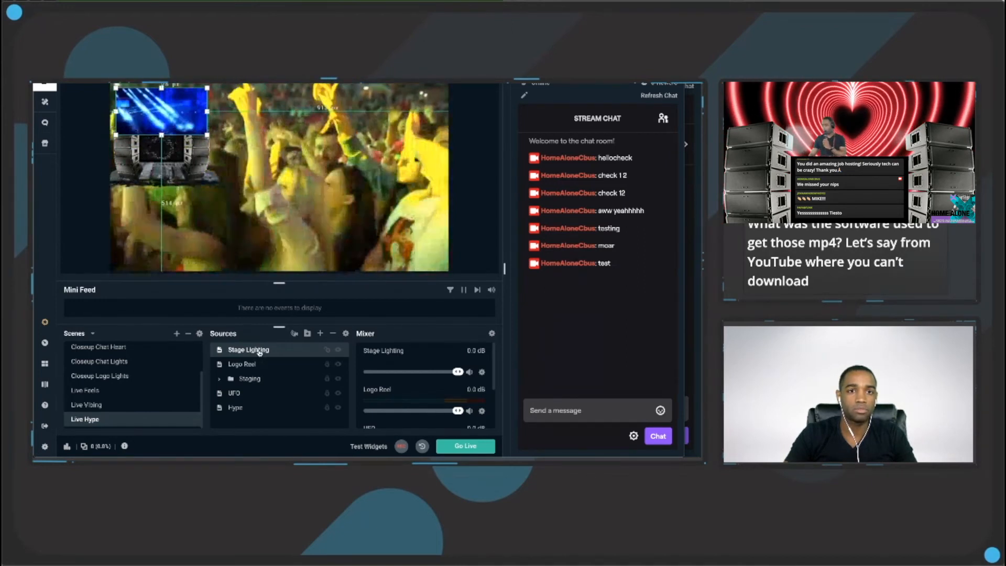
pyautogui.click(242, 364)
pyautogui.moveTo(257, 403); pyautogui.dragTo(244, 379)
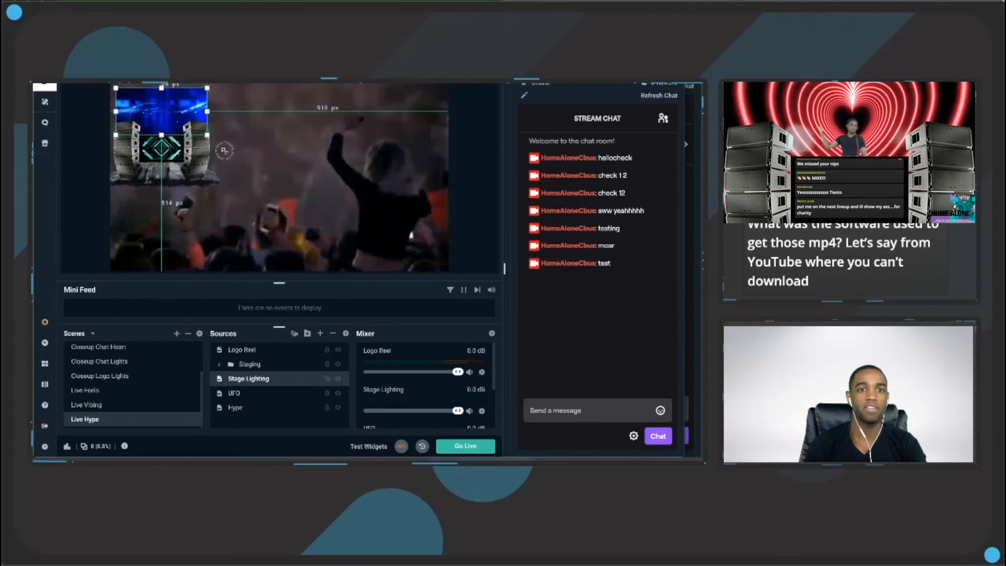
pyautogui.moveTo(207, 135)
pyautogui.mouseDown()
pyautogui.moveTo(219, 147)
pyautogui.moveTo(218, 116)
pyautogui.moveTo(182, 112)
pyautogui.moveTo(208, 115)
pyautogui.mouseUp()
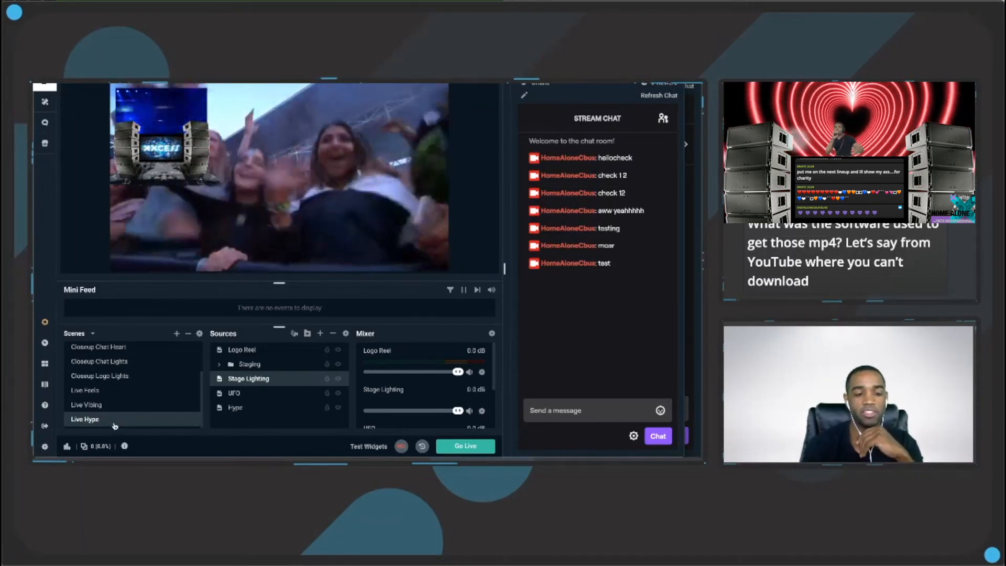
# Duplicate the Live Hype scene as "Live Epic"
pyautogui.rightClick(115, 426)
pyautogui.click(145, 387)
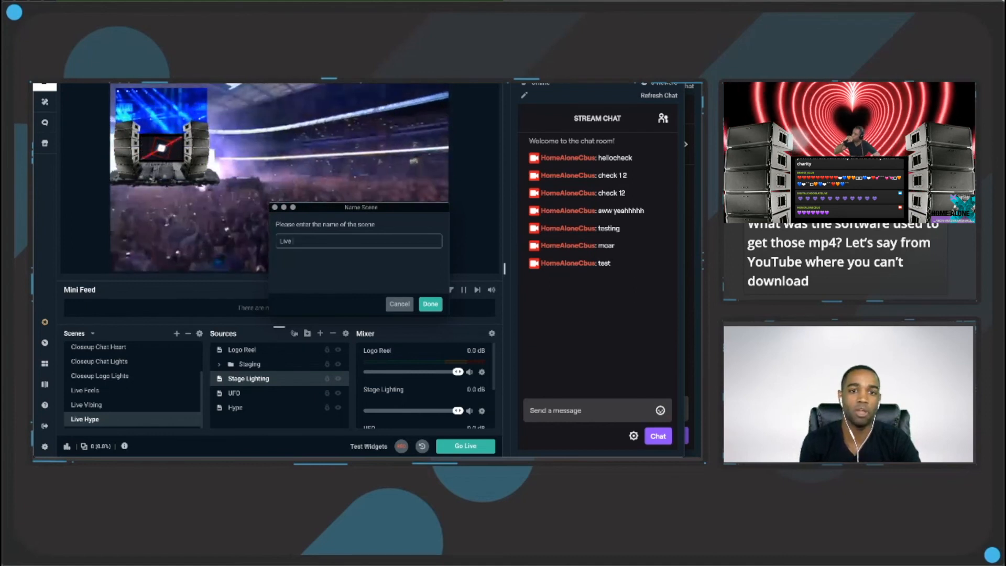
pyautogui.write('Epic')
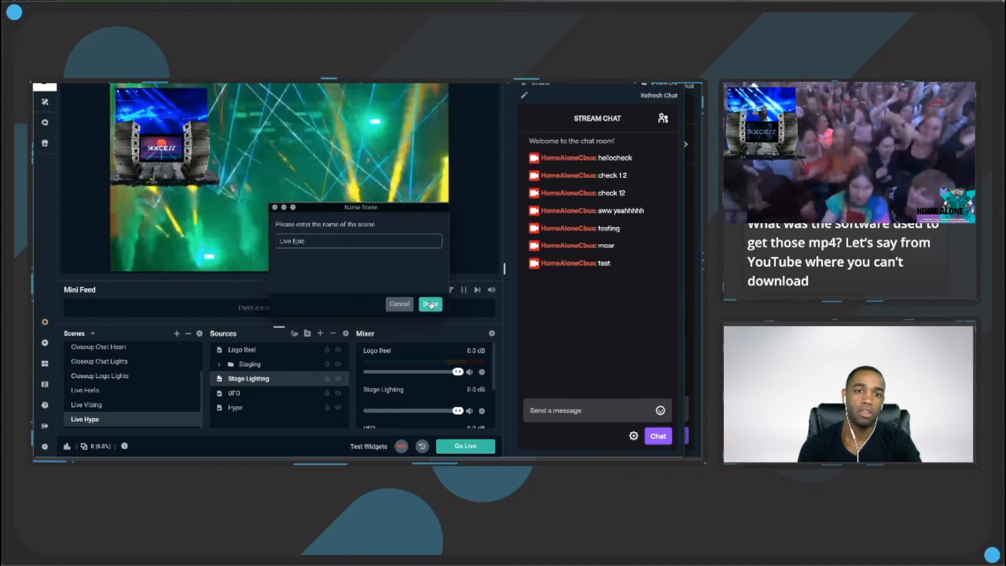
pyautogui.click(430, 305)
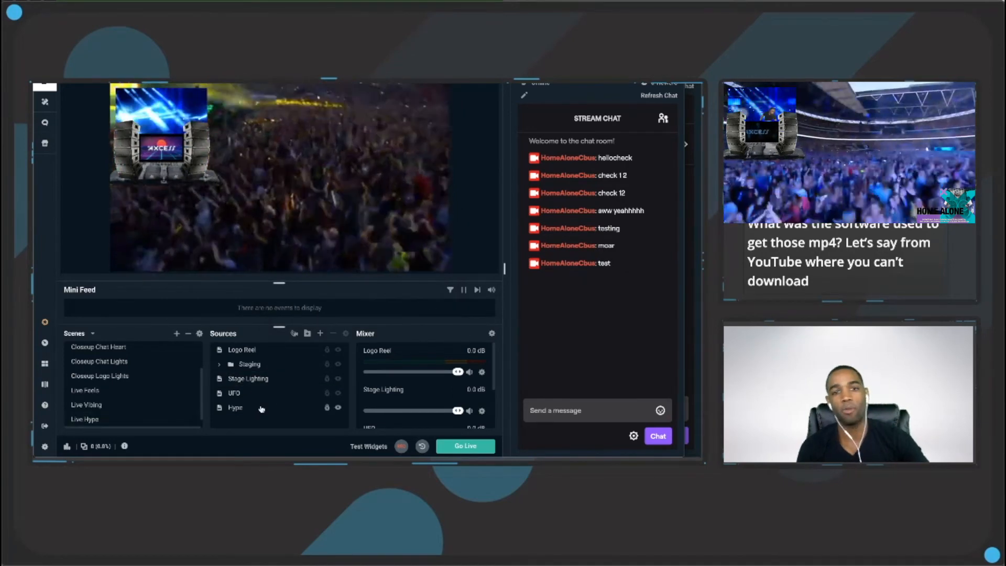
# Remove the Hype source from the Live Epic scene
pyautogui.click(261, 408)
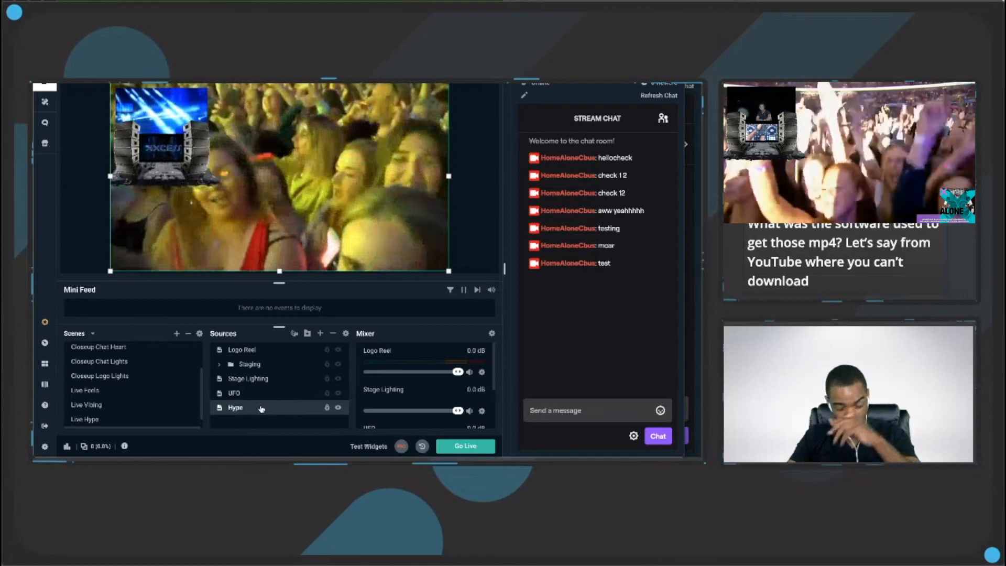
pyautogui.click(332, 333)
pyautogui.click(382, 106)
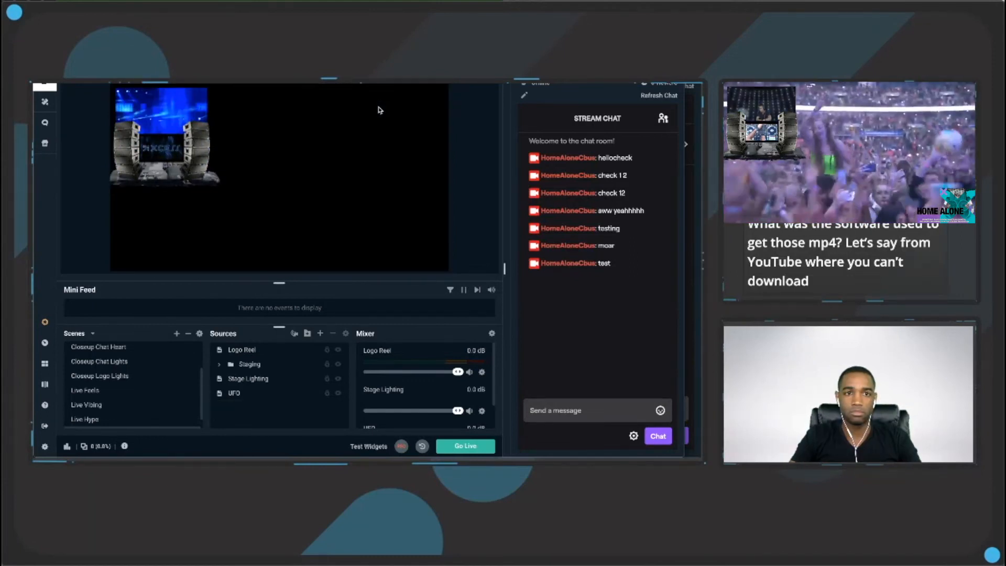
# Add a new media source named "Epic" to the Live Epic scene
pyautogui.click(320, 333)
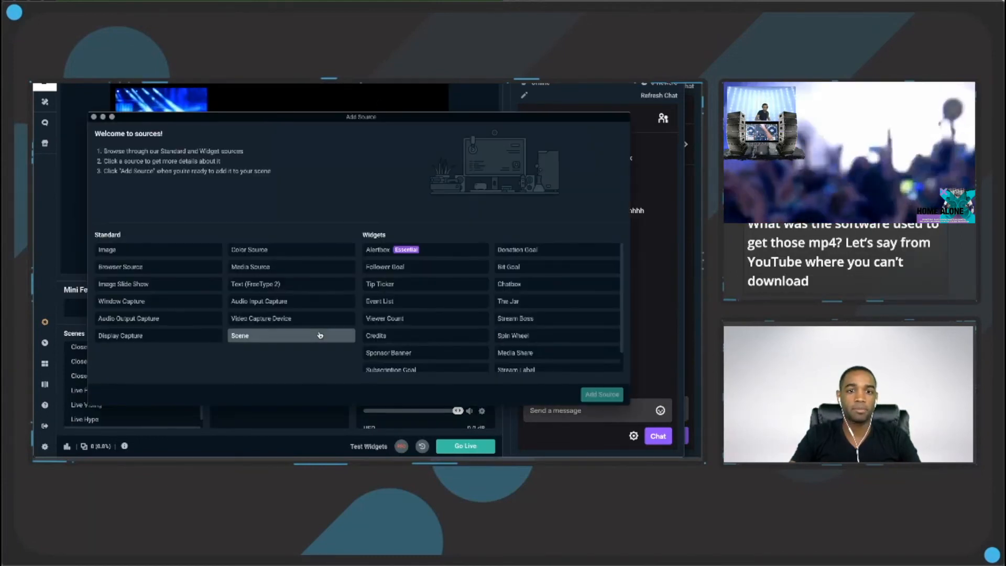
pyautogui.click(287, 268)
pyautogui.click(597, 394)
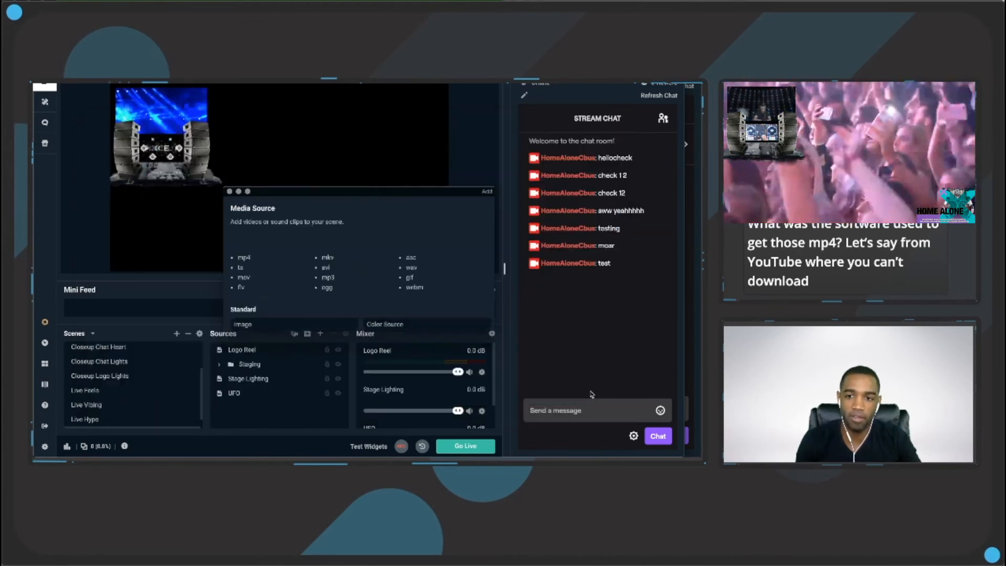
pyautogui.scroll(-3, 291, 244)
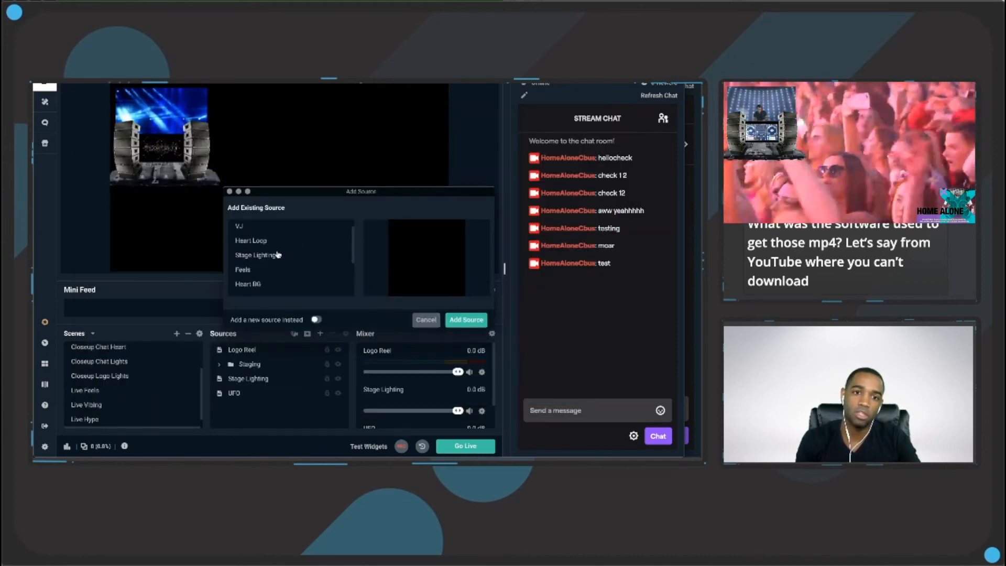
pyautogui.click(316, 319)
pyautogui.tripleClick(303, 245)
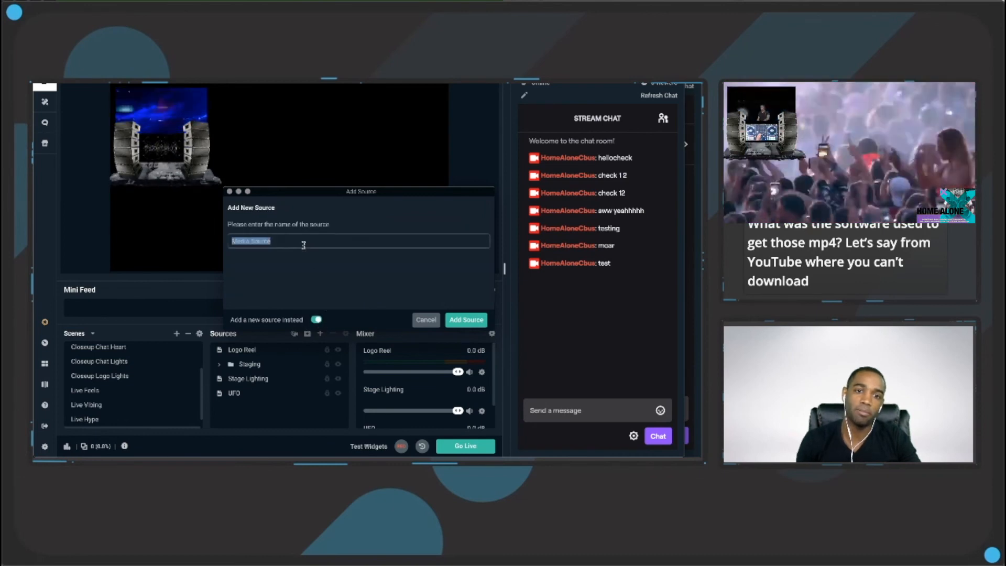
pyautogui.write('Epic')
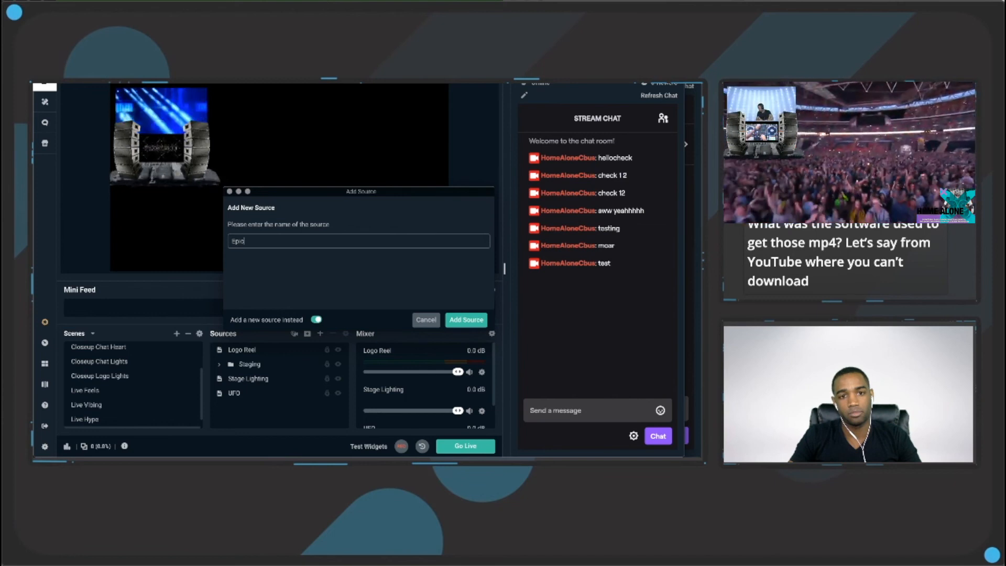
pyautogui.click(458, 317)
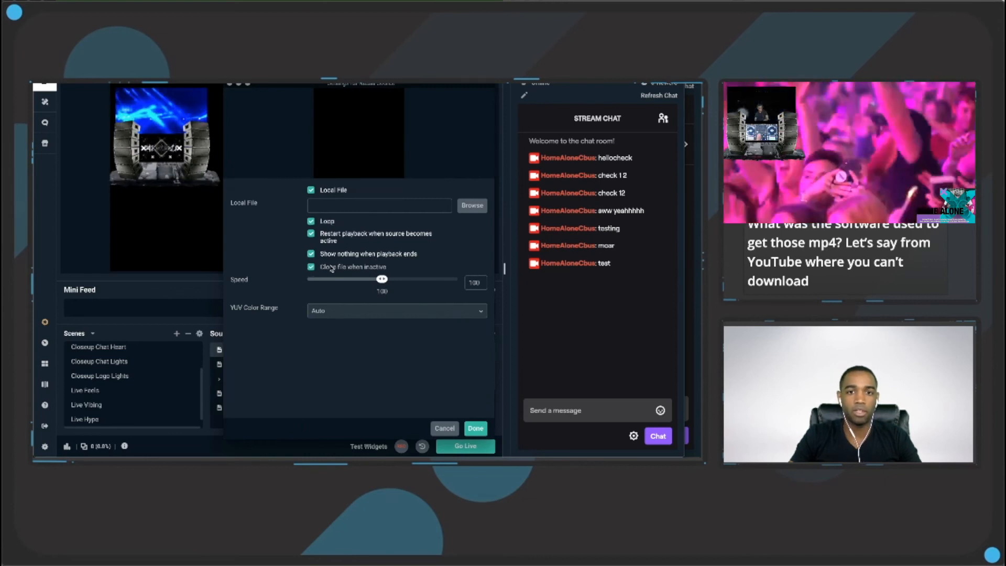
# Set the Epic source to loop and close its file when inactive, using Live Festival Cam - Epic.mp4
pyautogui.click(465, 205)
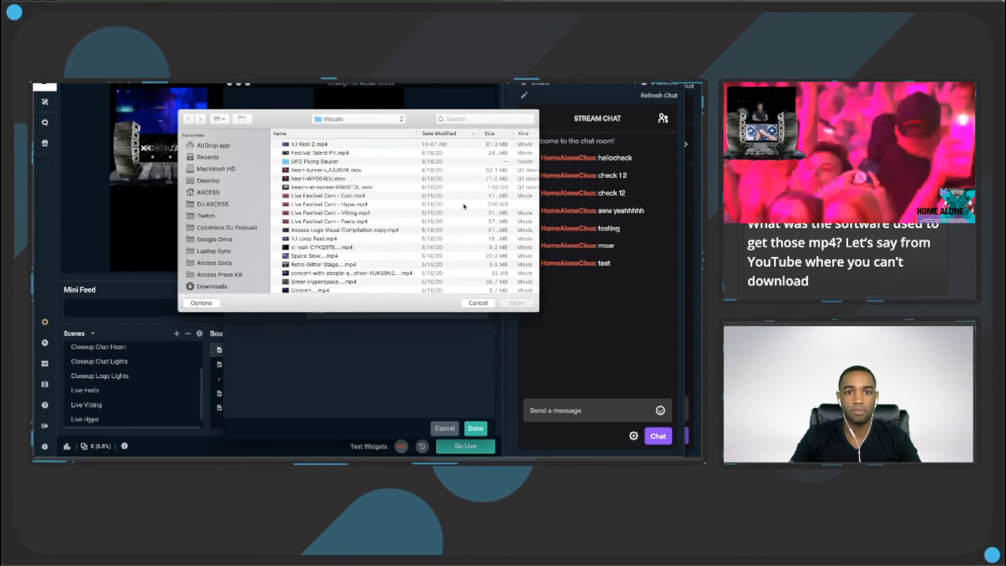
pyautogui.doubleClick(323, 197)
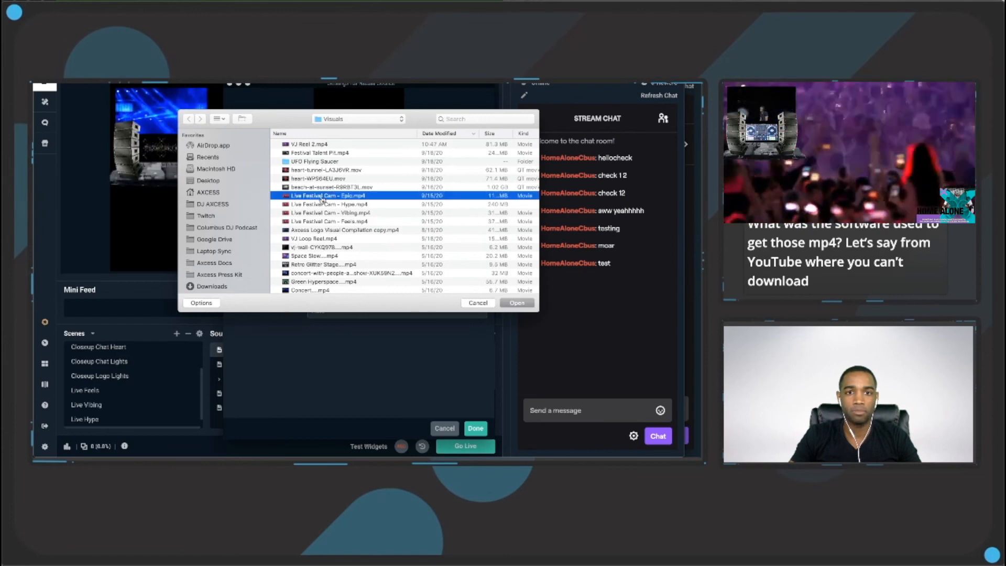
pyautogui.click(476, 428)
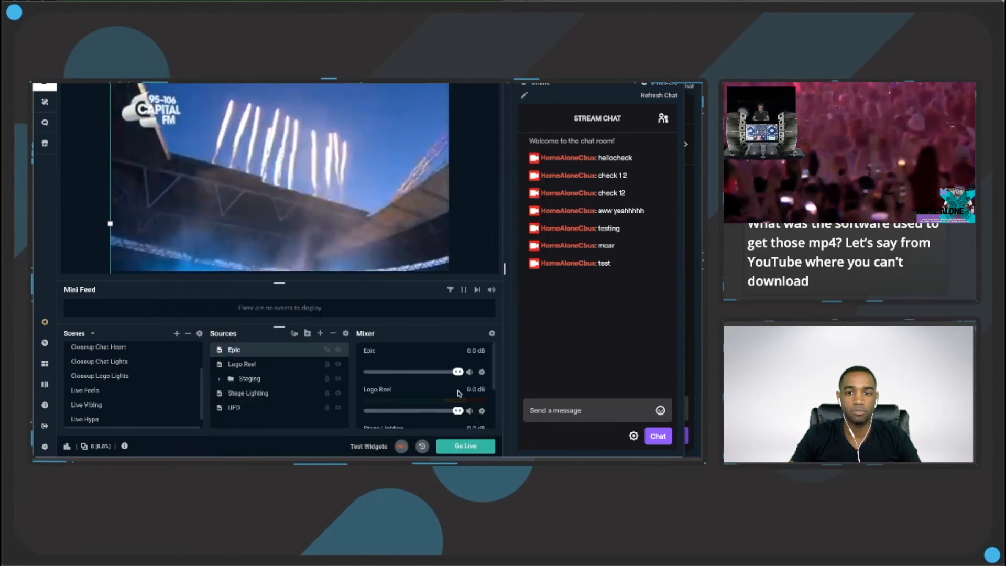
# Fit the Epic crowd video to the screen in the Live Epic scene
pyautogui.rightClick(367, 239)
pyautogui.moveTo(395, 293)
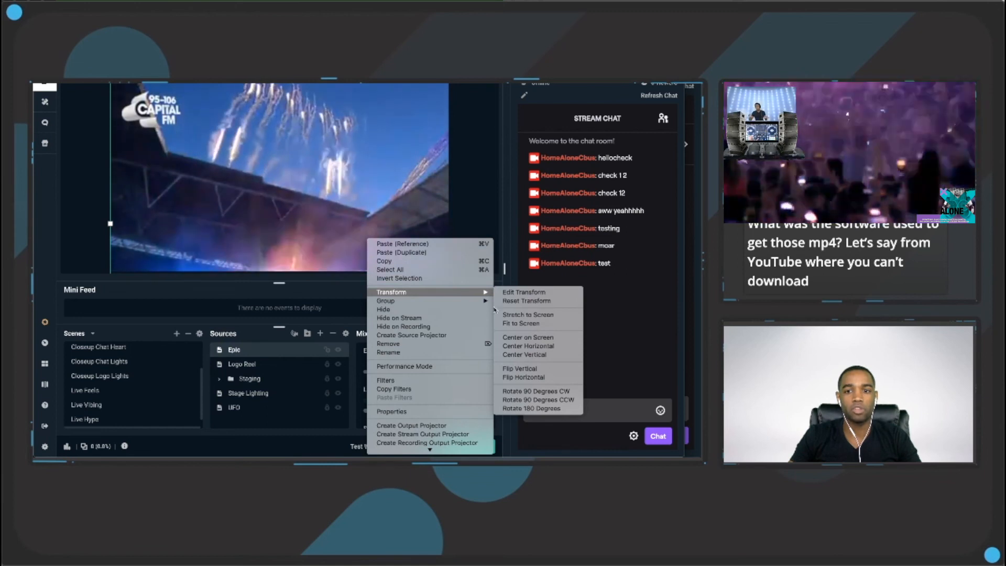
pyautogui.click(503, 321)
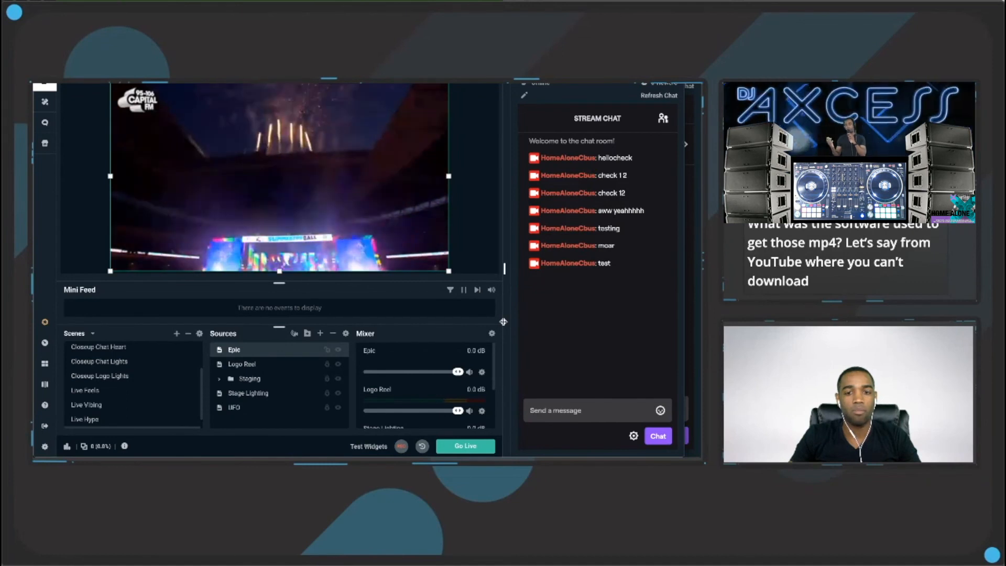
# Move the Epic source below all other sources, and check the stage by hiding and reshowing the Stage Lighting source
pyautogui.moveTo(252, 351); pyautogui.dragTo(252, 417)
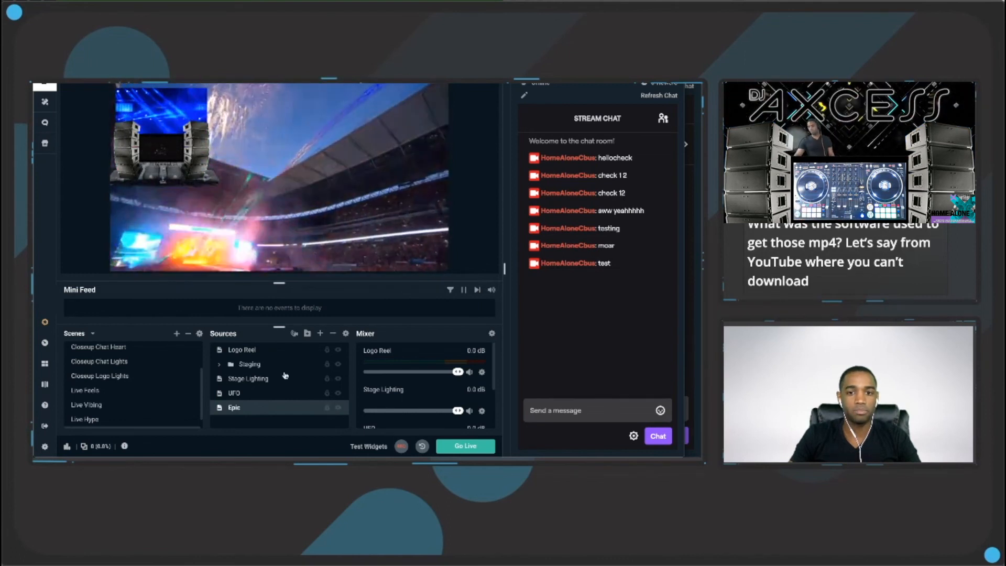
pyautogui.click(264, 382)
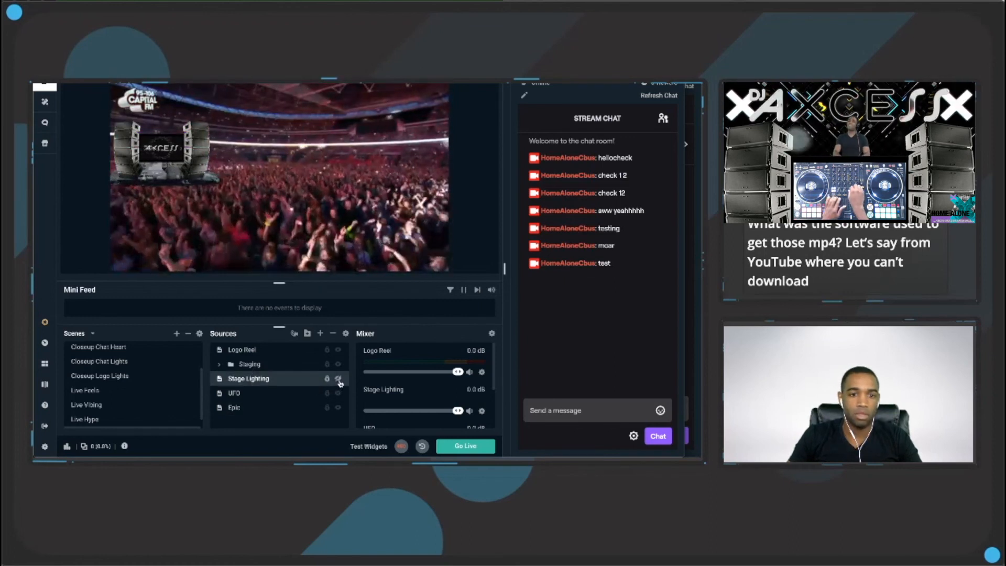
pyautogui.click(338, 380)
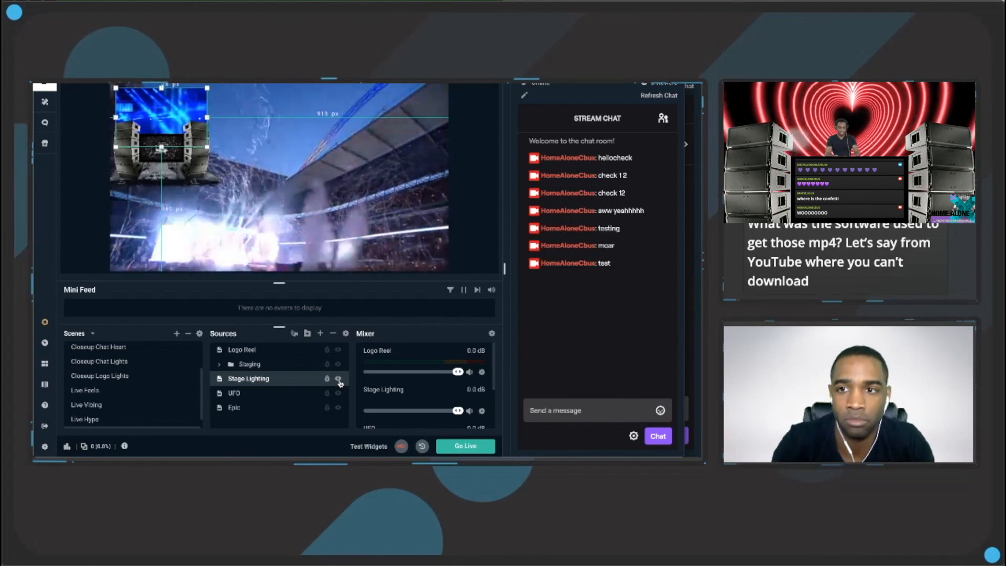
# Pause the playing screen recording, and switch the Streamlabs OBS Seminar stream to the "Front Cam, Chat, Text" scene
pyautogui.moveTo(262, 153)
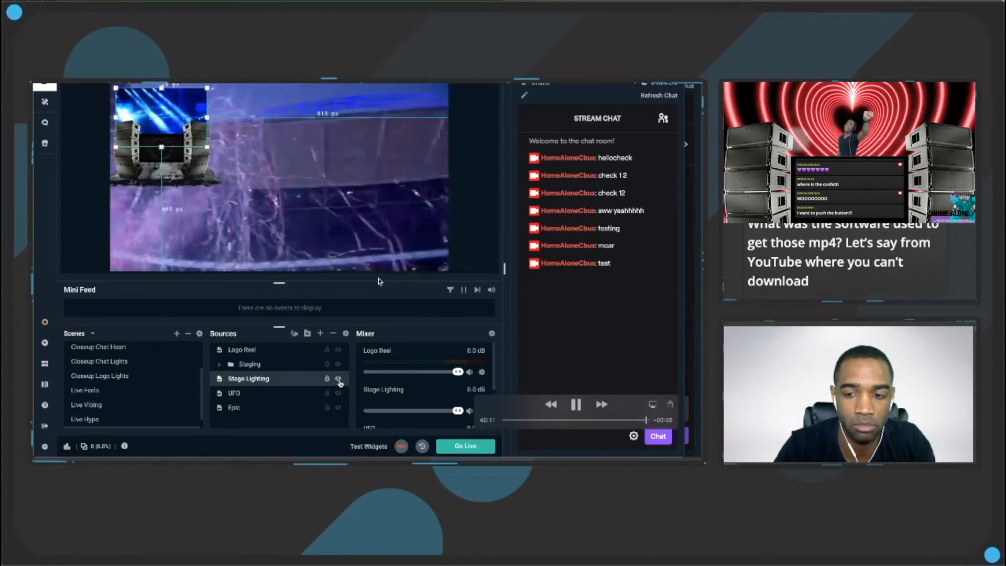
pyautogui.click(578, 408)
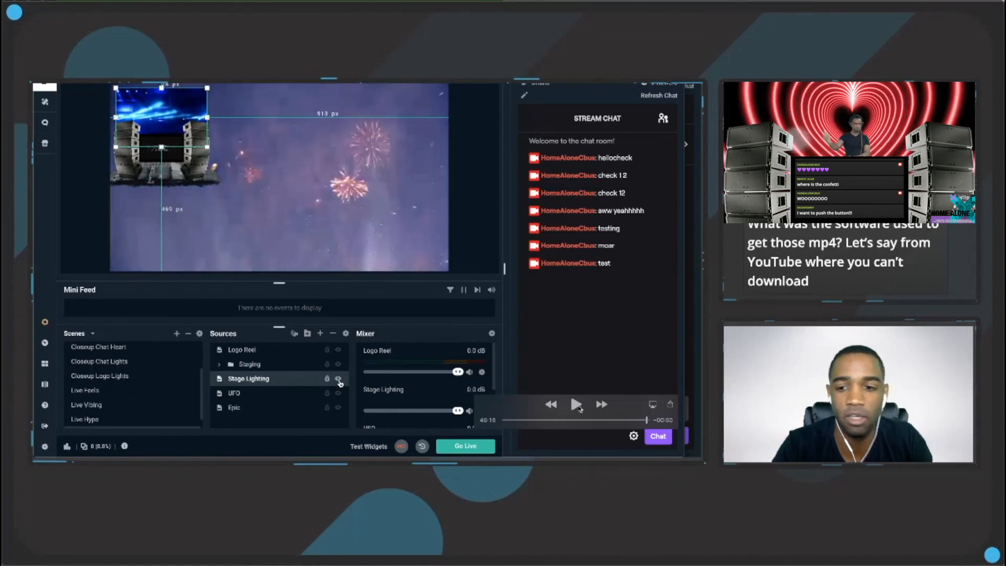
pyautogui.press('super+Tab')
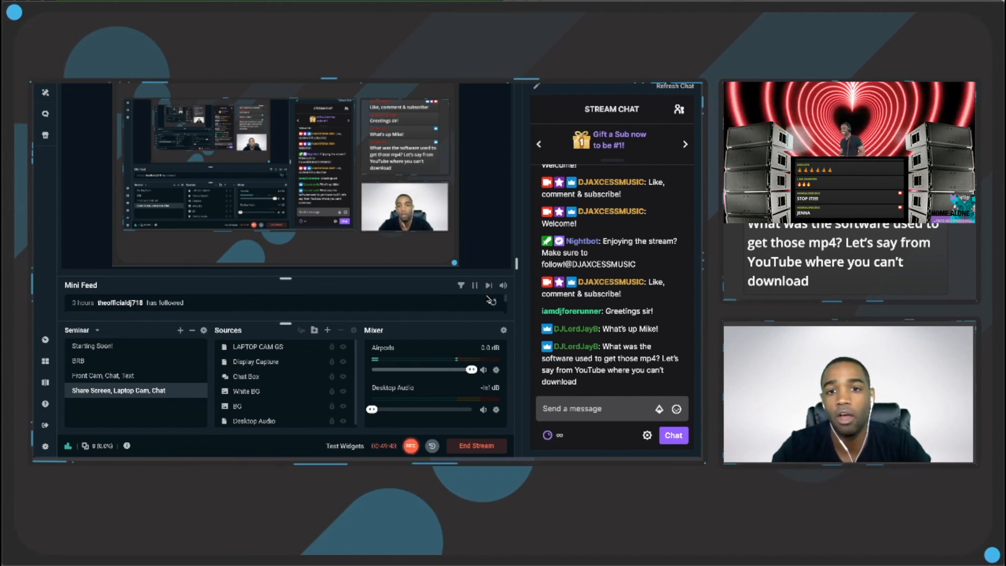
pyautogui.click(102, 376)
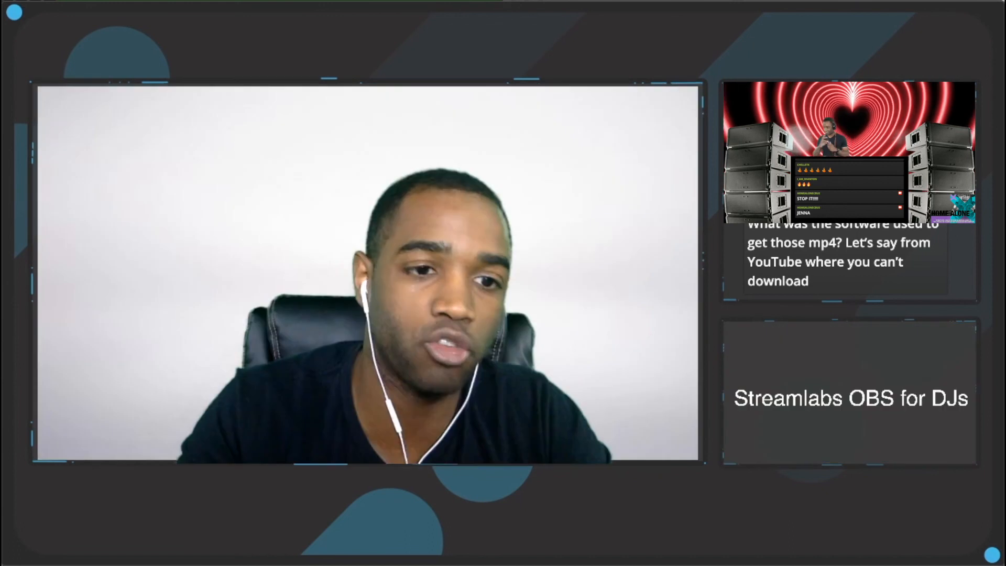